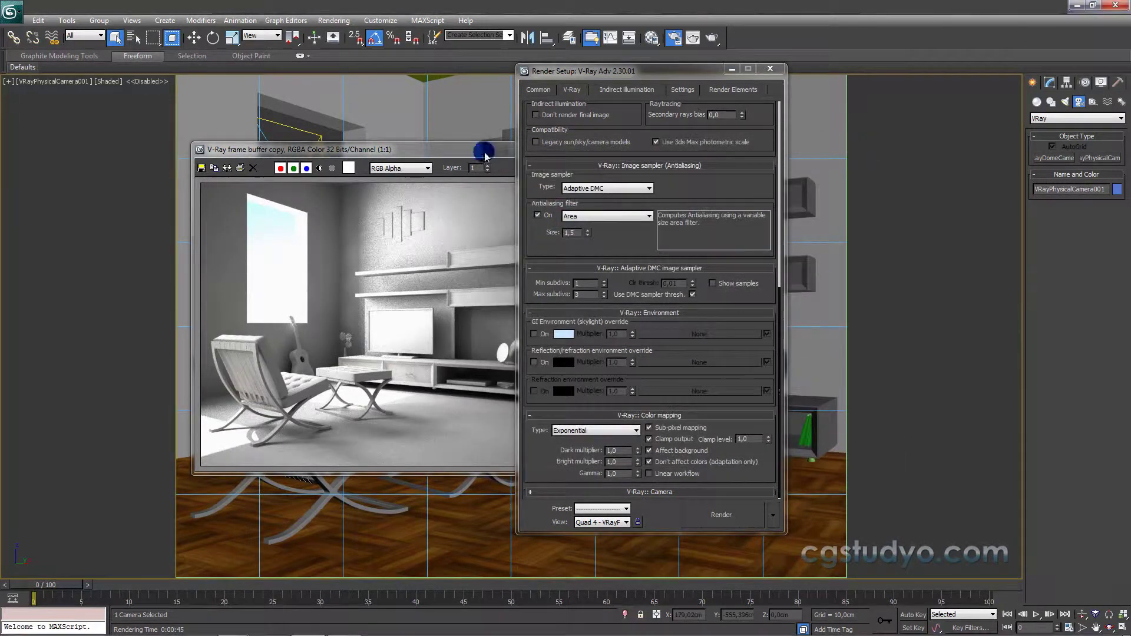
# Close the Render Setup dialog to return to the living-room camera view
pyautogui.scroll(5, 775, 202)
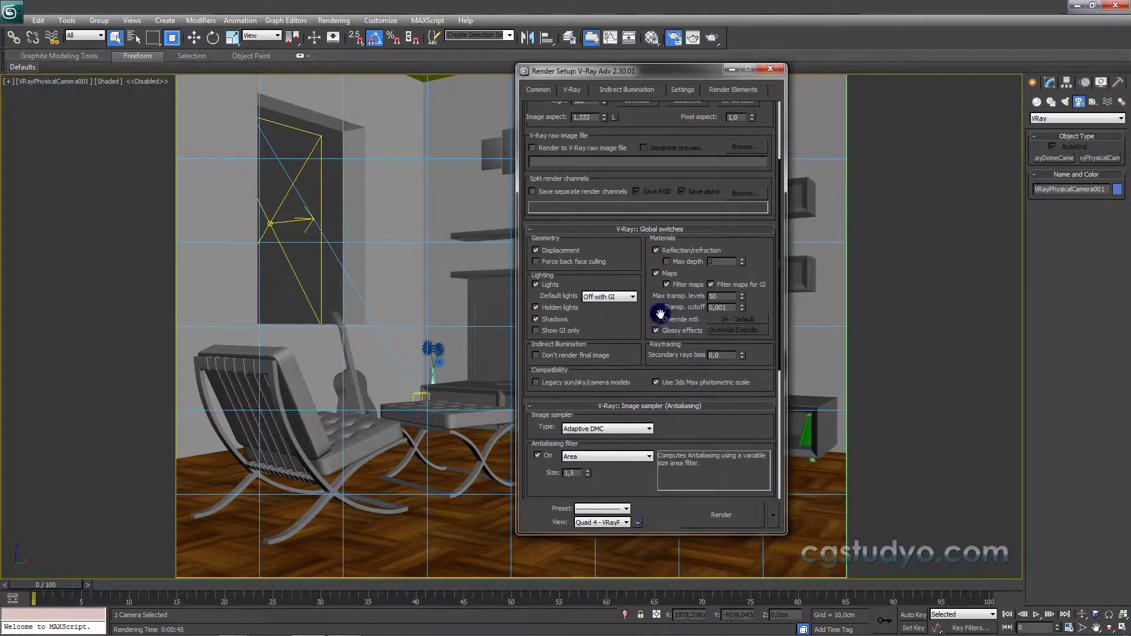
pyautogui.click(770, 68)
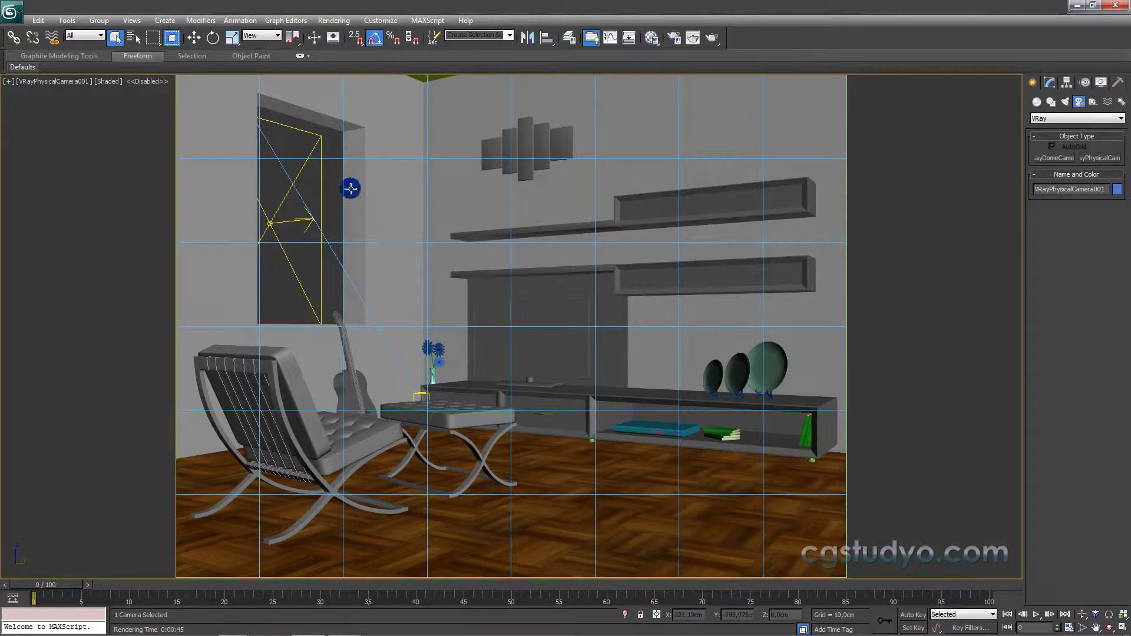
# In Perspective view, hide the green floor plane Plane003
pyautogui.press('p')
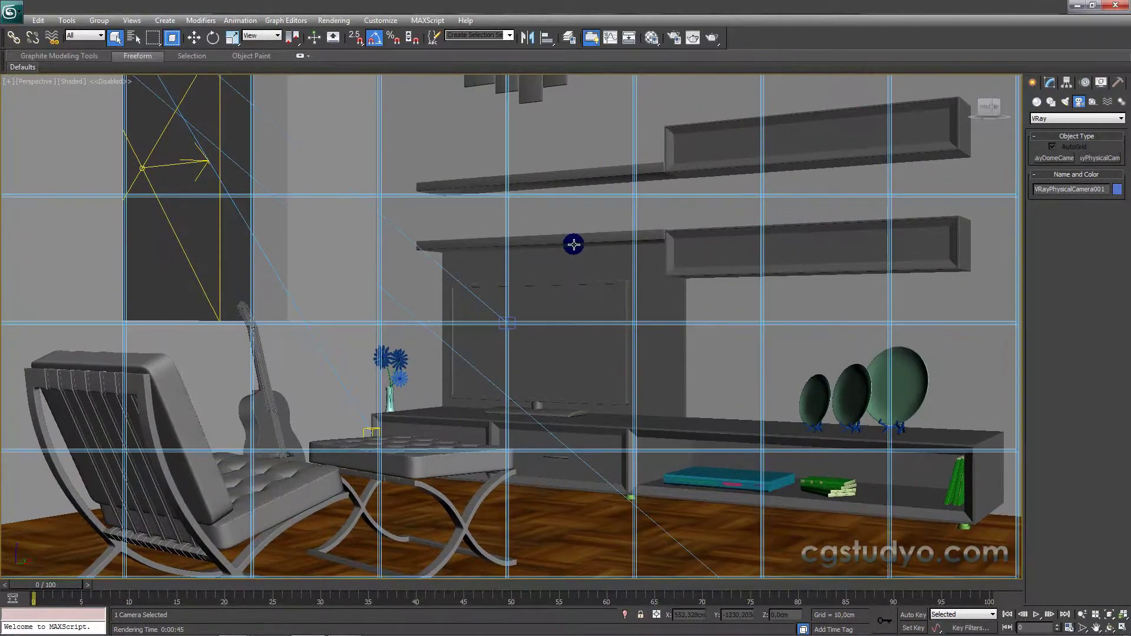
pyautogui.scroll(5, 574, 245)
pyautogui.moveTo(573, 245)
pyautogui.keyDown('alt'); pyautogui.mouseDown(button='middle')
pyautogui.moveTo(639, 329)
pyautogui.moveTo(649, 366)
pyautogui.moveTo(679, 203)
pyautogui.moveTo(619, 257)
pyautogui.moveTo(672, 230)
pyautogui.moveTo(589, 323)
pyautogui.mouseUp(button='middle'); pyautogui.keyUp('alt')
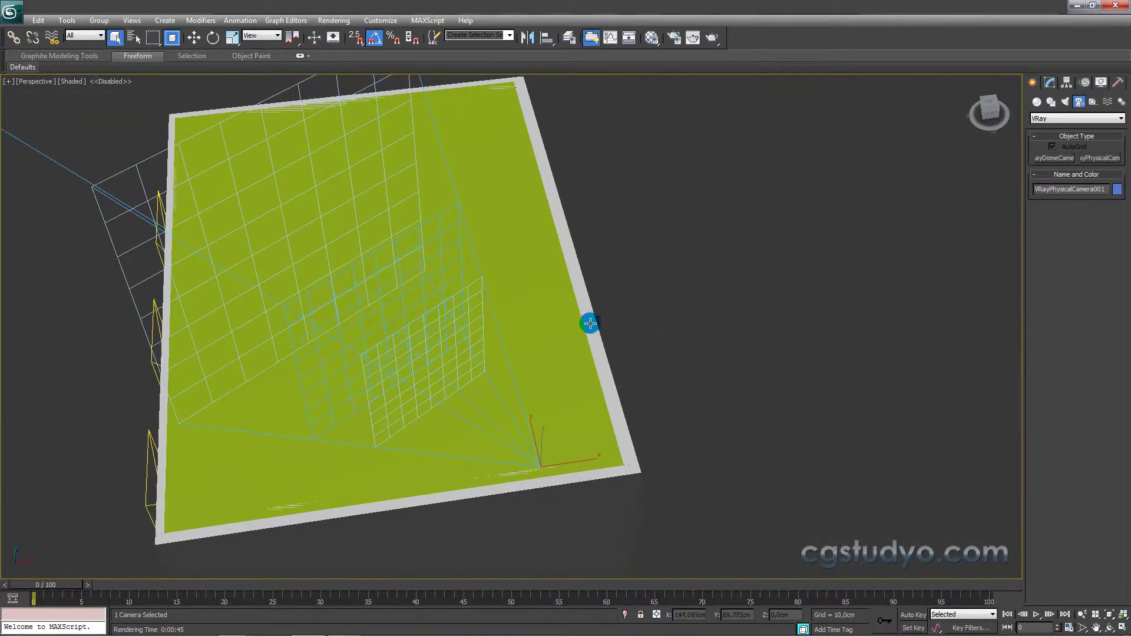
pyautogui.click(559, 321)
pyautogui.rightClick(504, 259)
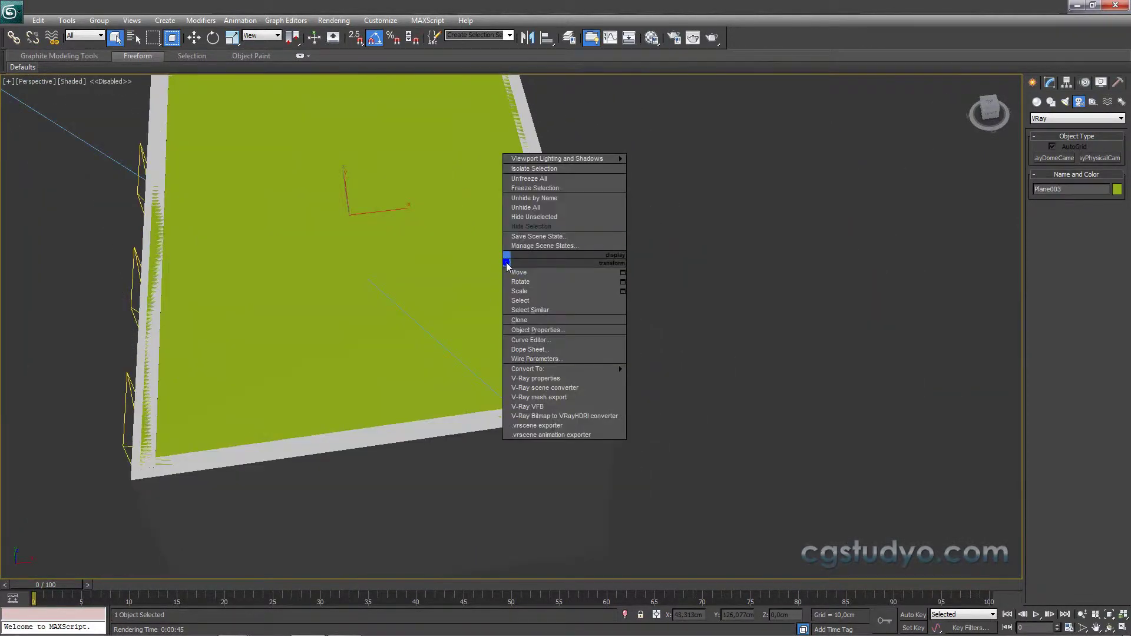
pyautogui.click(531, 227)
# Orbit and pan to show the parquet room with the chair, ottoman and TV stand
pyautogui.scroll(5, 442, 312)
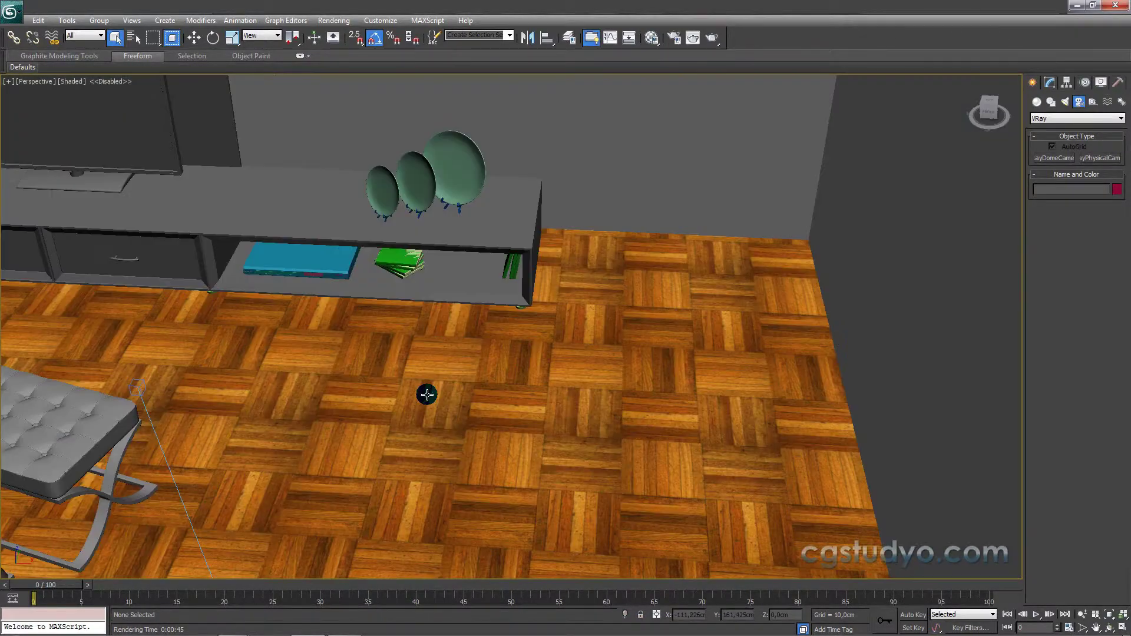
pyautogui.keyDown('alt'); pyautogui.moveTo(452, 409); pyautogui.dragTo(303, 414, button='middle'); pyautogui.keyUp('alt')
pyautogui.scroll(-5, 303, 414)
pyautogui.moveTo(518, 348)
pyautogui.keyDown('alt'); pyautogui.mouseDown(button='middle')
pyautogui.moveTo(462, 361)
pyautogui.moveTo(641, 354)
pyautogui.moveTo(533, 470)
pyautogui.moveTo(484, 454)
pyautogui.mouseUp(button='middle'); pyautogui.keyUp('alt')
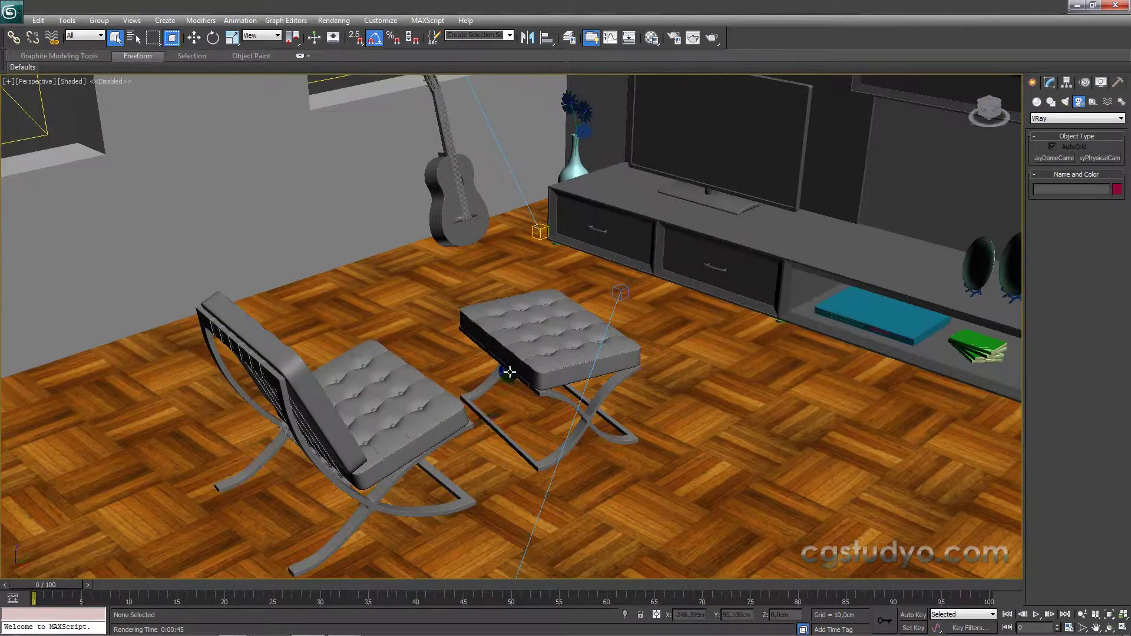
pyautogui.moveTo(523, 367)
pyautogui.mouseDown(button='middle')
pyautogui.moveTo(547, 313)
pyautogui.moveTo(687, 263)
pyautogui.moveTo(644, 300)
pyautogui.moveTo(576, 404)
pyautogui.moveTo(520, 435)
pyautogui.moveTo(654, 460)
pyautogui.moveTo(605, 381)
pyautogui.mouseUp(button='middle')
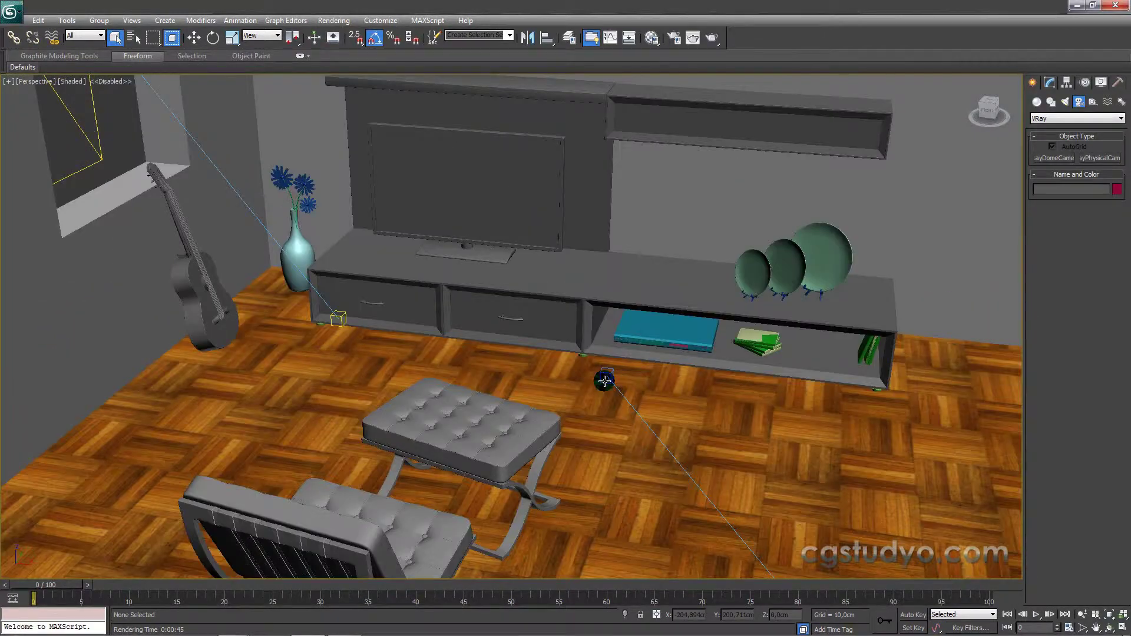
pyautogui.scroll(5, 604, 381)
# Rename the first material to zemin and the Window-Template multi-material to pencere
pyautogui.press('m')
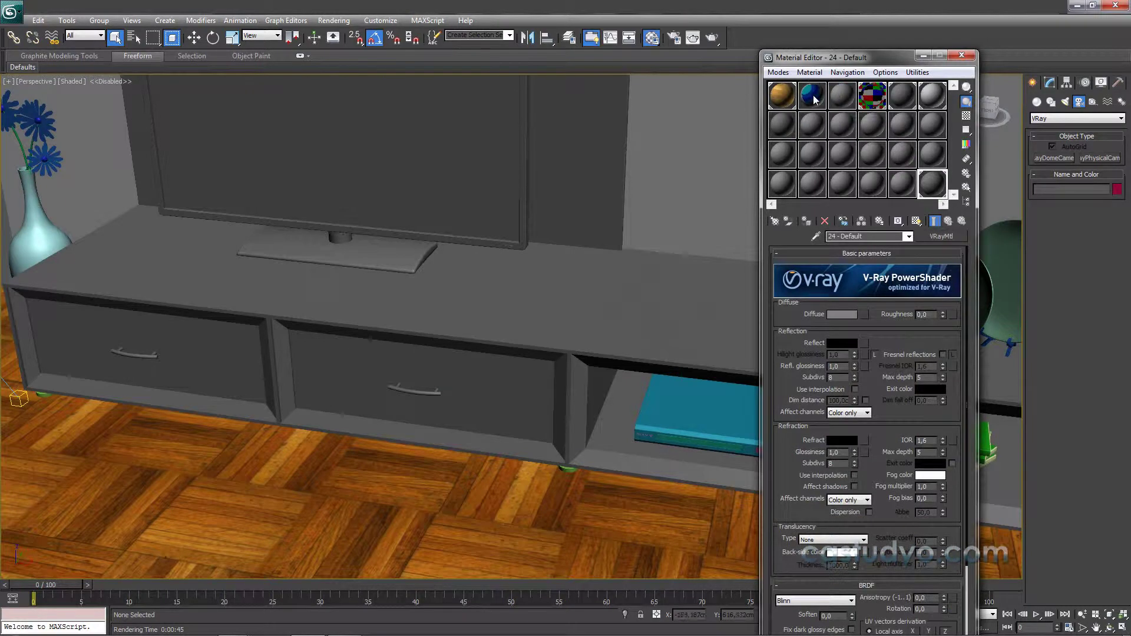
pyautogui.click(782, 96)
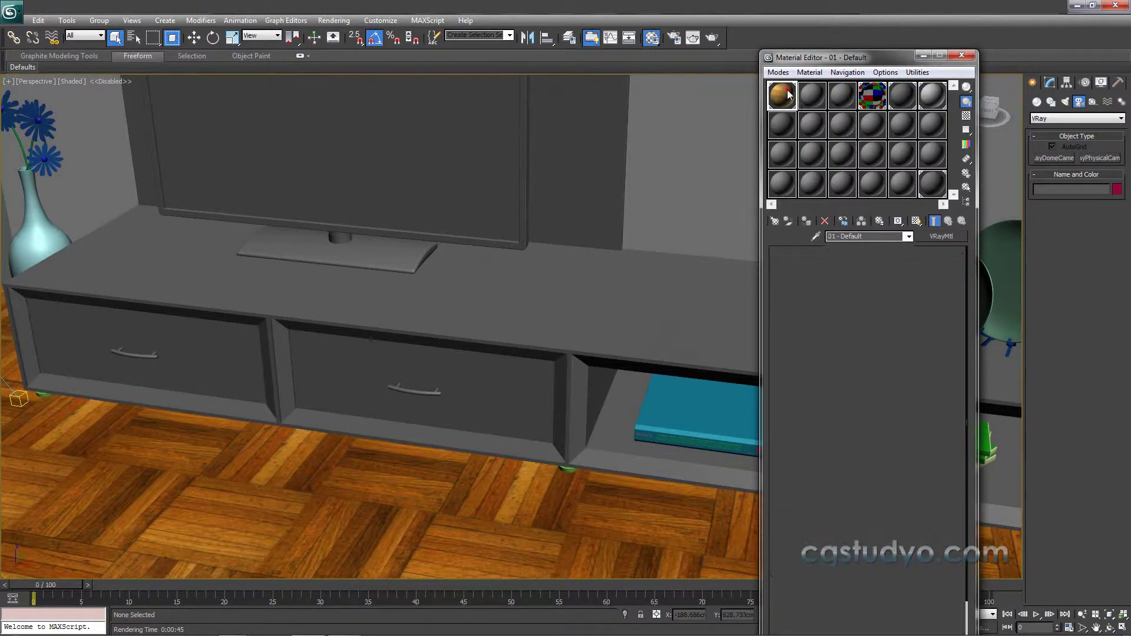
pyautogui.click(863, 236)
pyautogui.write('zemin')
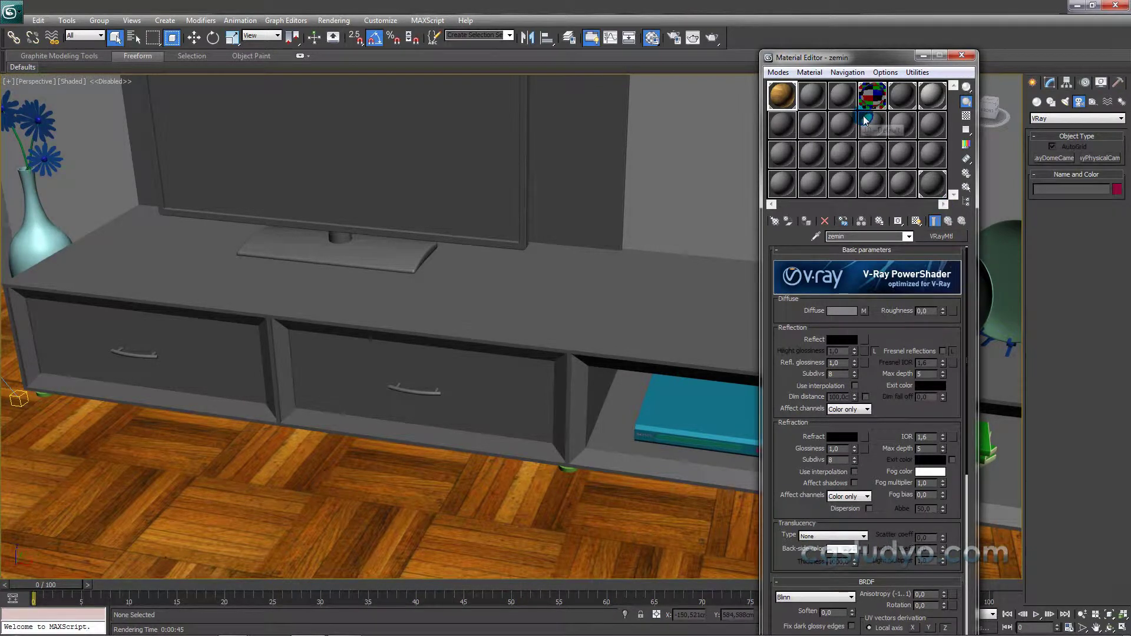
pyautogui.click(875, 96)
pyautogui.click(948, 221)
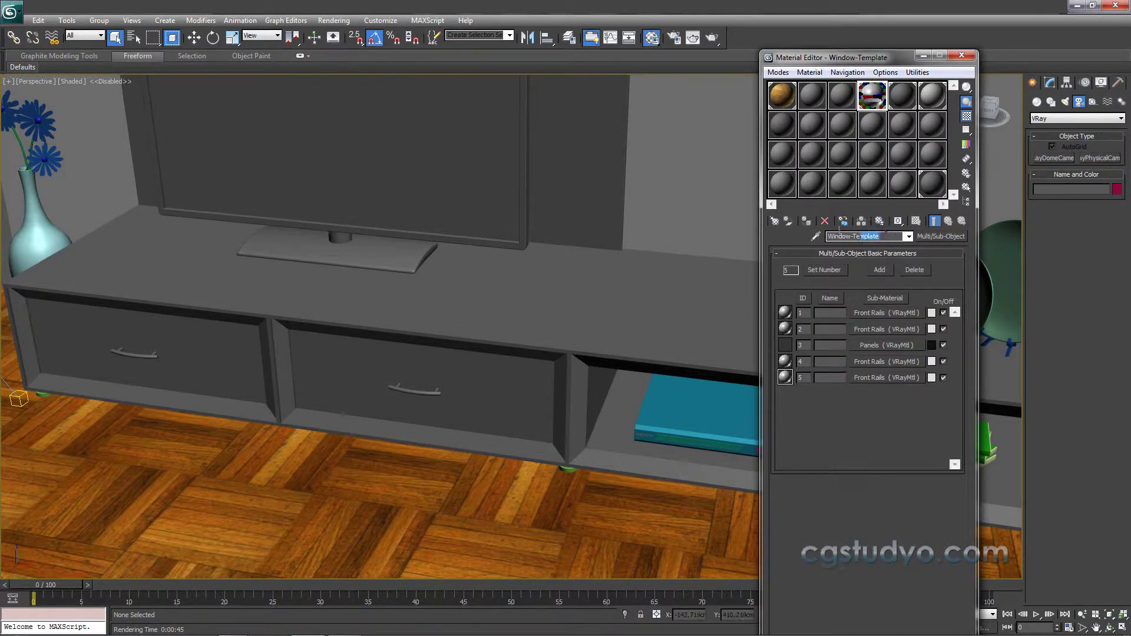
pyautogui.write('pencere')
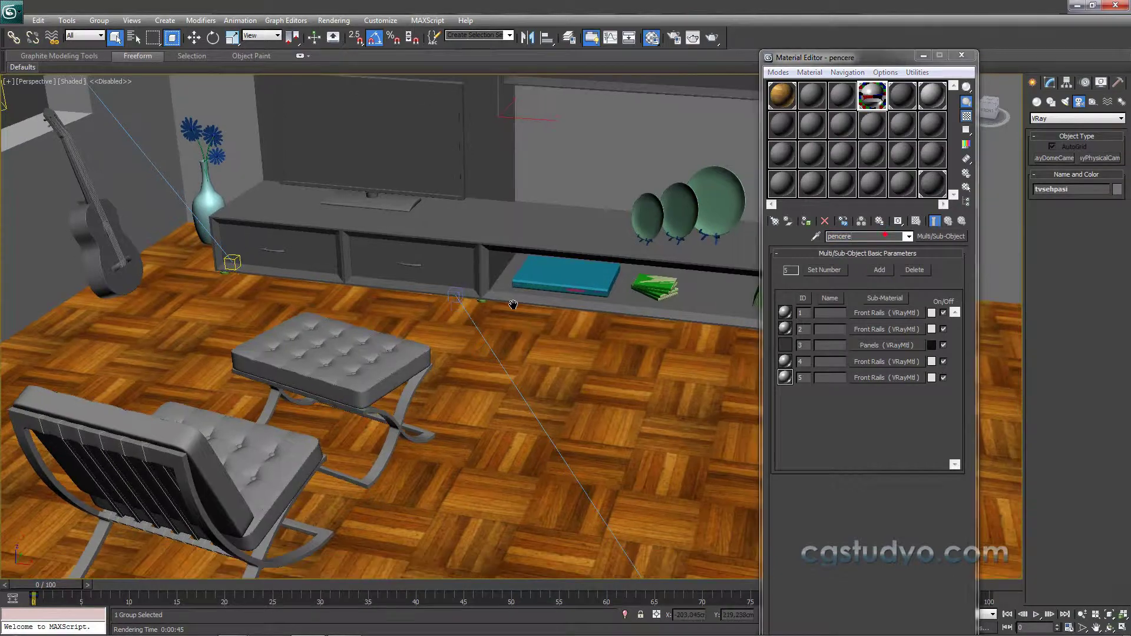
# Zoom in on the TV stand and select the cicekler vase and flowers group
pyautogui.moveTo(513, 304); pyautogui.dragTo(347, 352, button='middle')
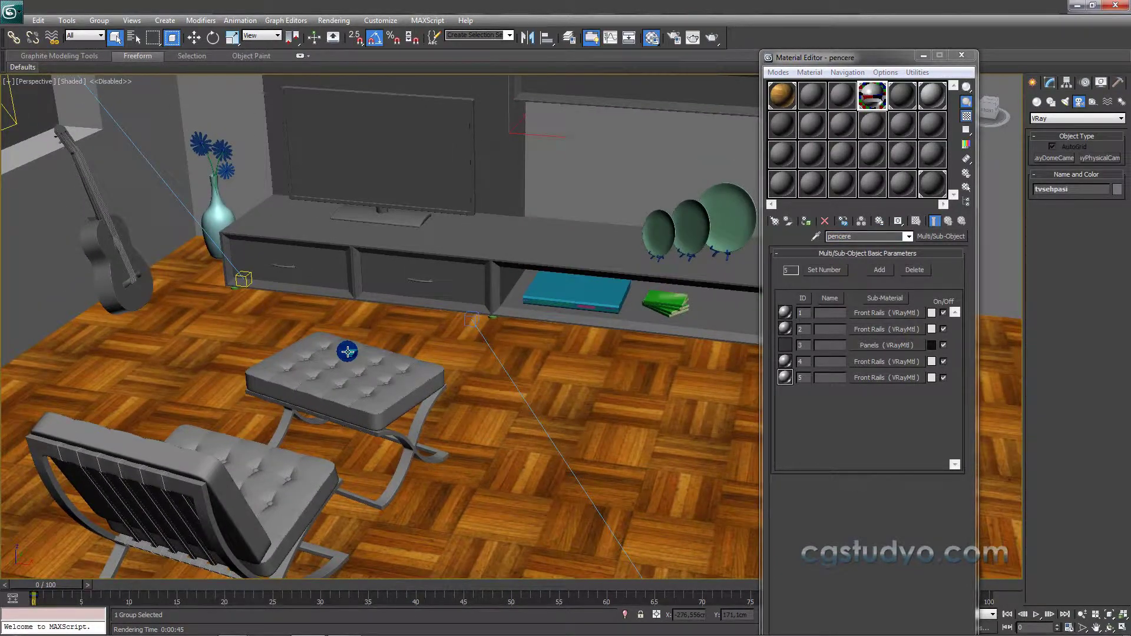
pyautogui.keyDown('alt'); pyautogui.moveTo(416, 220); pyautogui.dragTo(434, 222, button='middle'); pyautogui.keyUp('alt')
pyautogui.scroll(3, 543, 298)
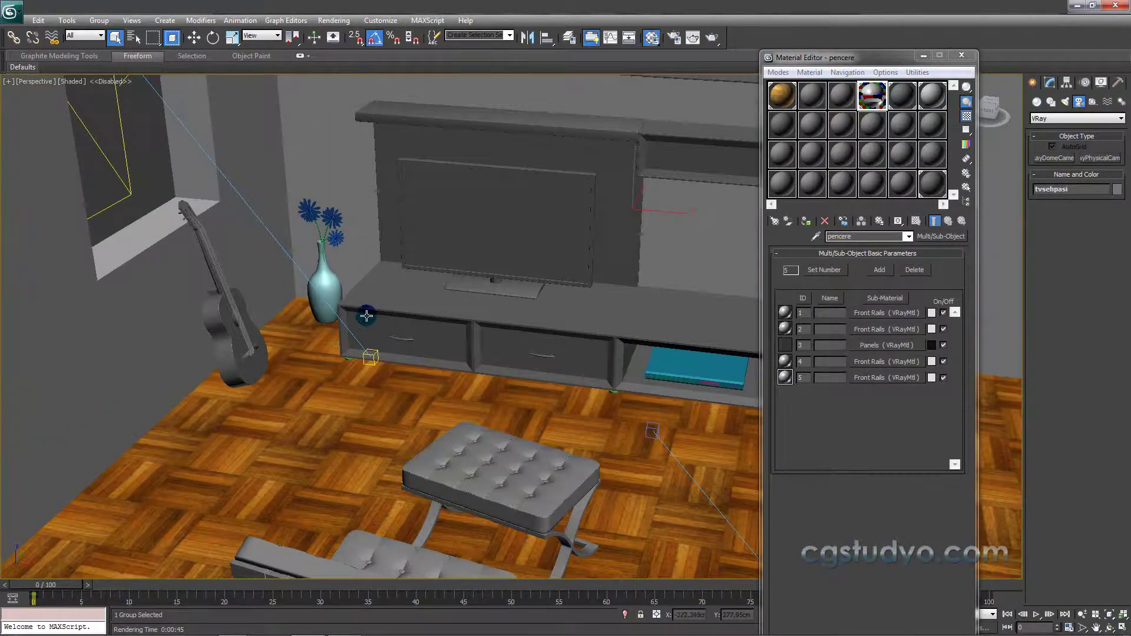
pyautogui.scroll(2, 377, 342)
pyautogui.scroll(2, 387, 363)
pyautogui.scroll(2, 434, 351)
pyautogui.scroll(2, 436, 324)
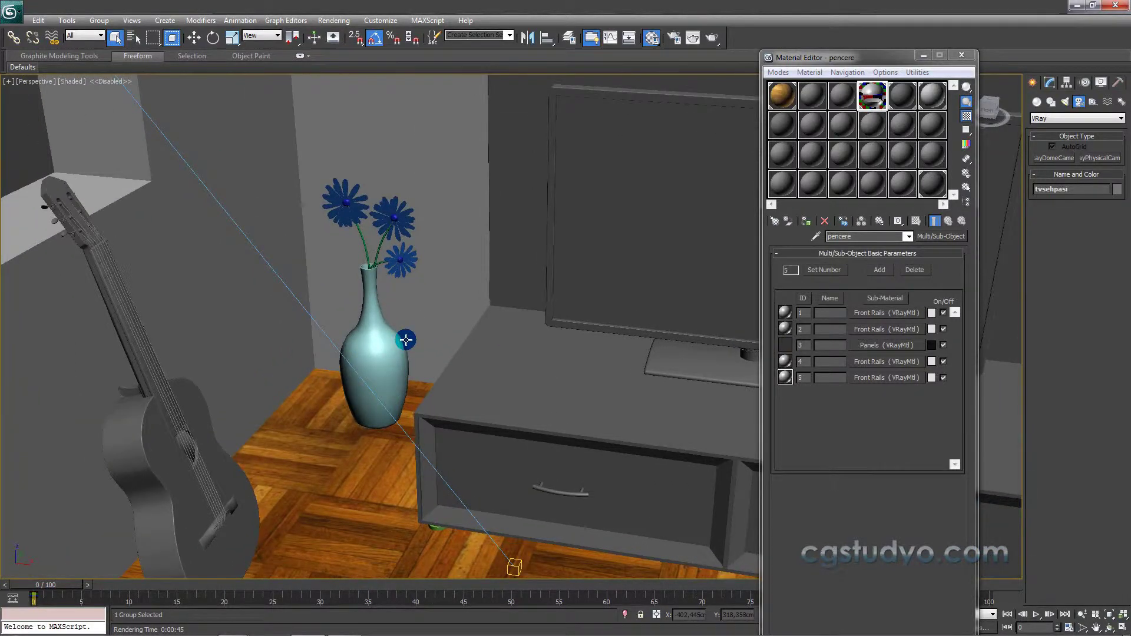
pyautogui.click(389, 347)
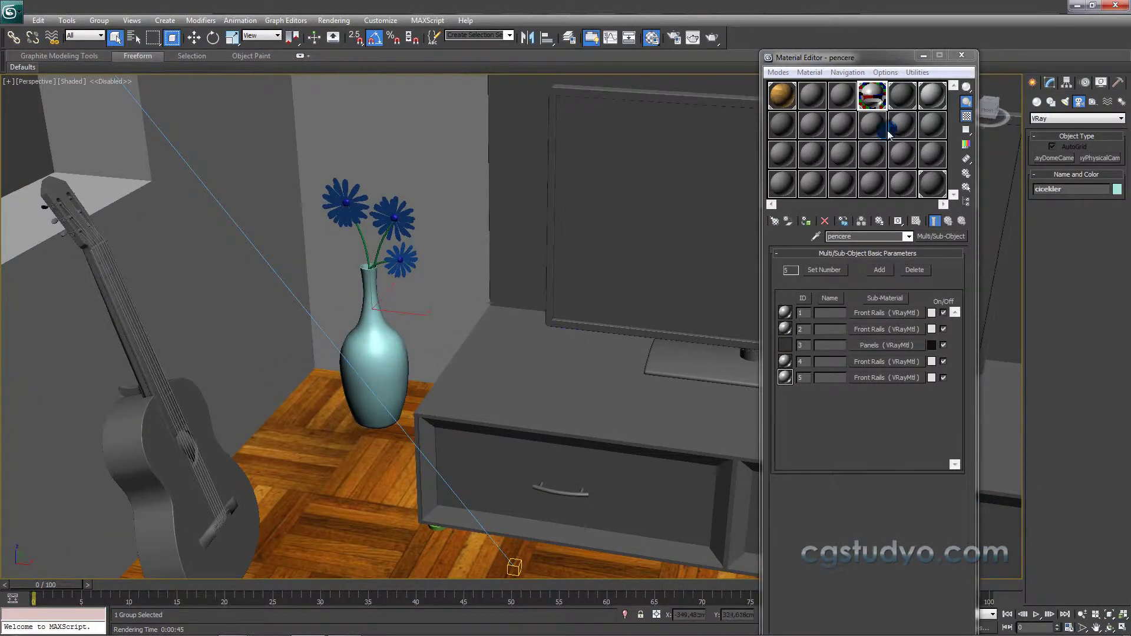
pyautogui.click(811, 96)
# Rename 03 - Default to vazo and convert it to a VRayMtl
pyautogui.moveTo(834, 228); pyautogui.dragTo(824, 233)
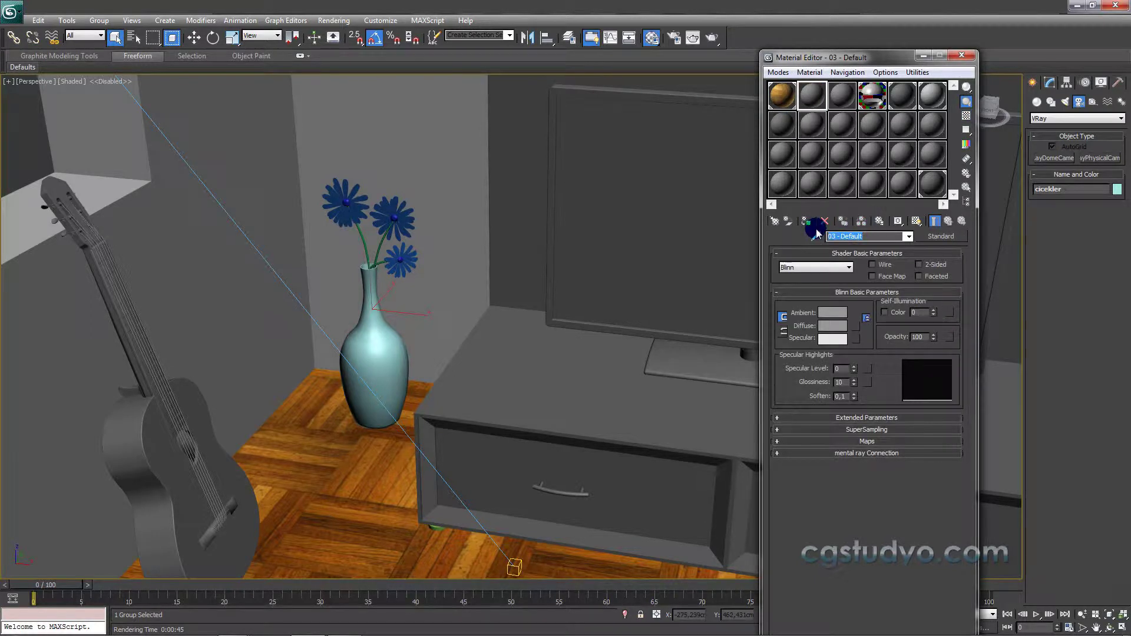
pyautogui.write('vazo')
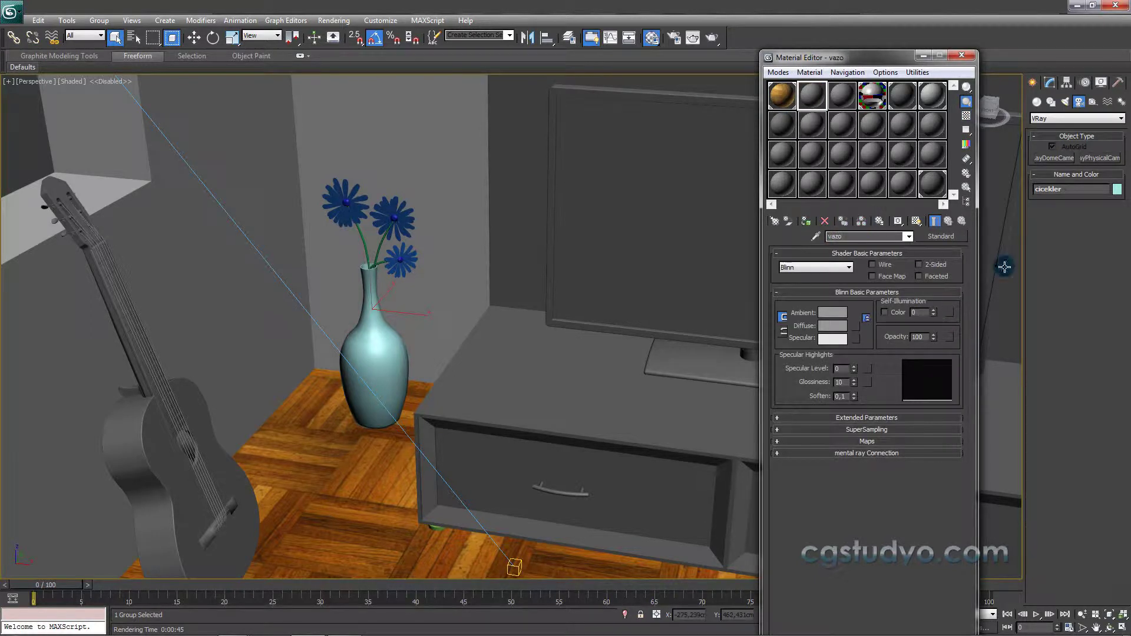
pyautogui.click(952, 238)
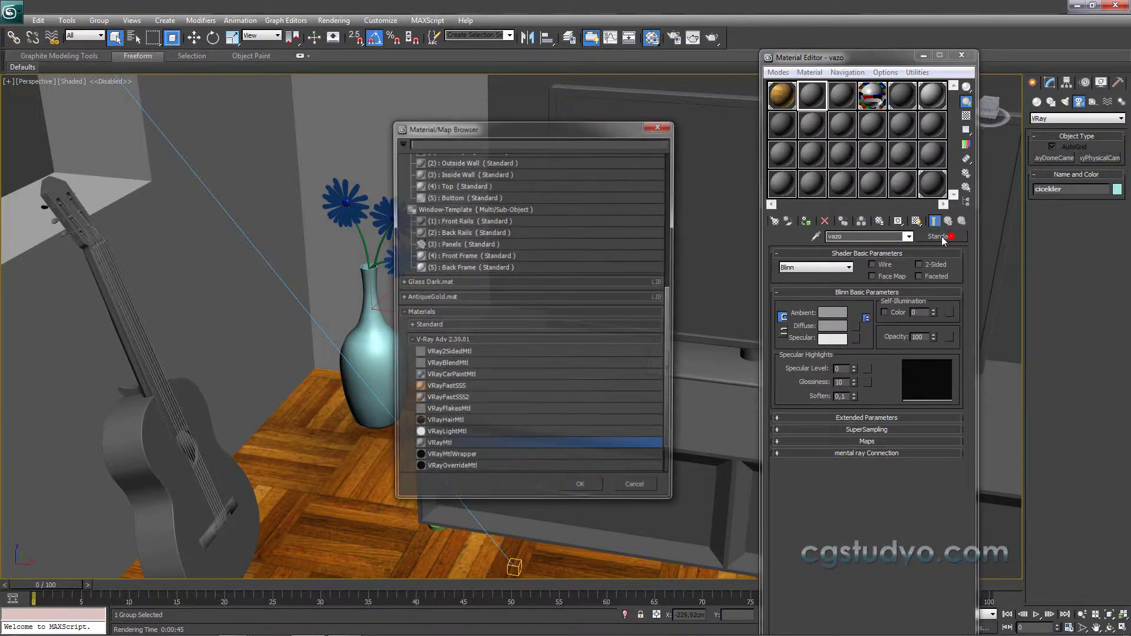
pyautogui.doubleClick(455, 449)
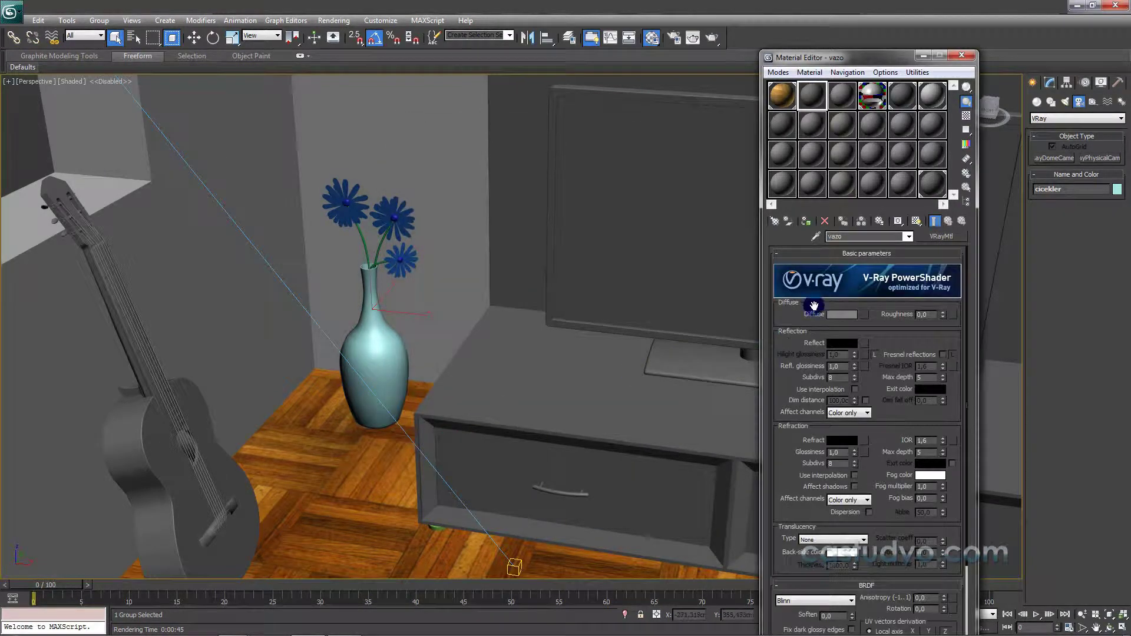
pyautogui.click(839, 315)
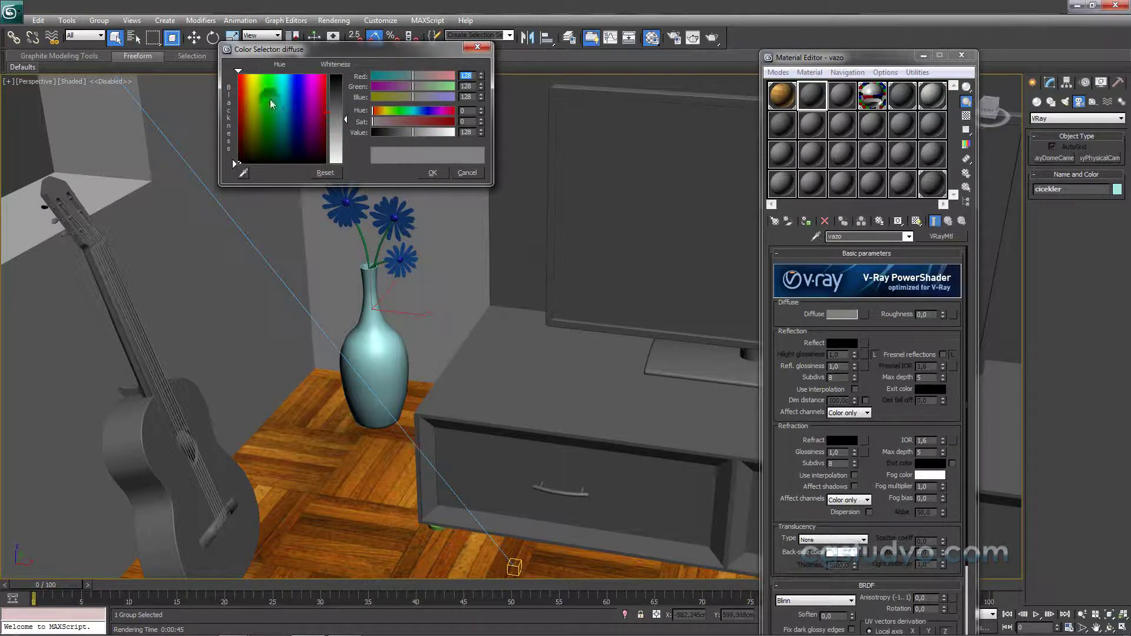
# Set the vazo diffuse colour to a dark red
pyautogui.moveTo(247, 74); pyautogui.dragTo(237, 73)
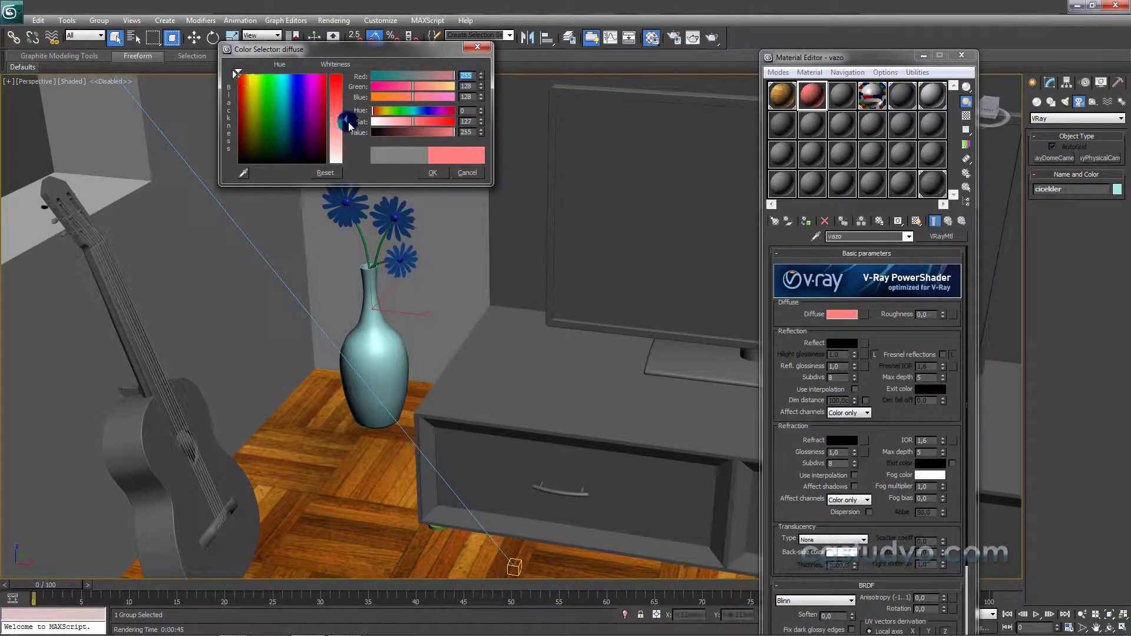
pyautogui.moveTo(346, 119); pyautogui.dragTo(346, 75)
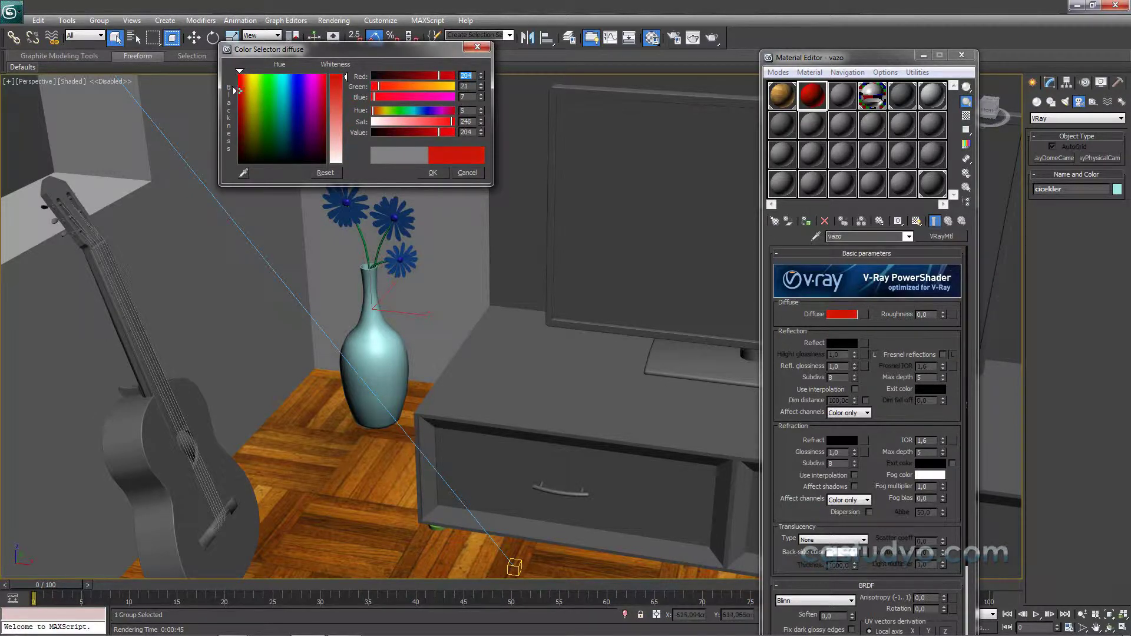
pyautogui.click(239, 93)
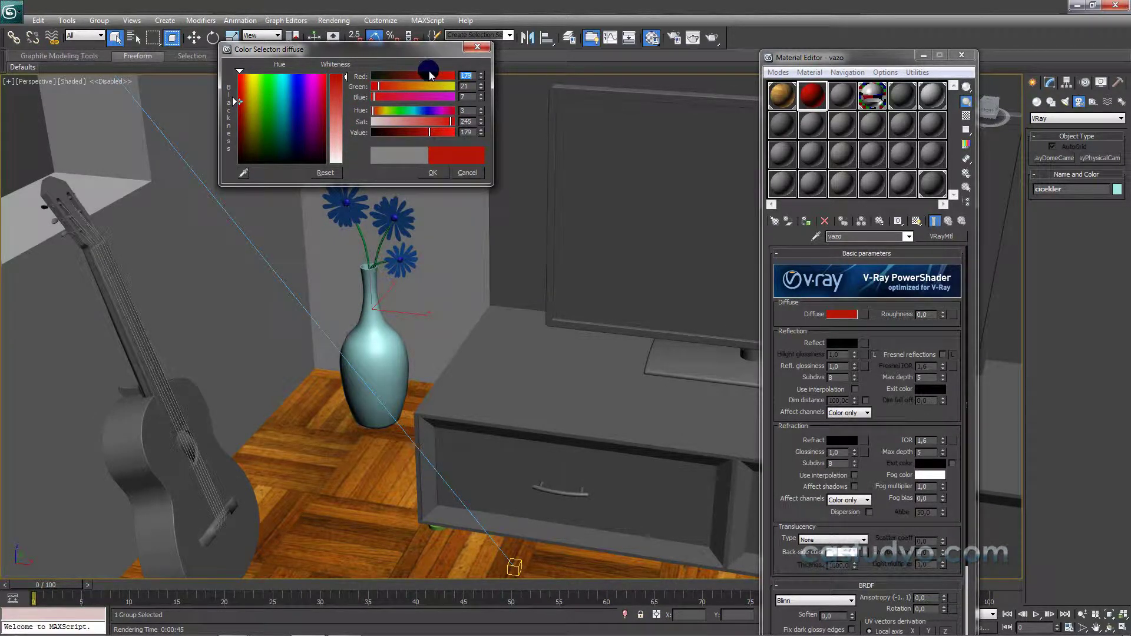
pyautogui.click(440, 172)
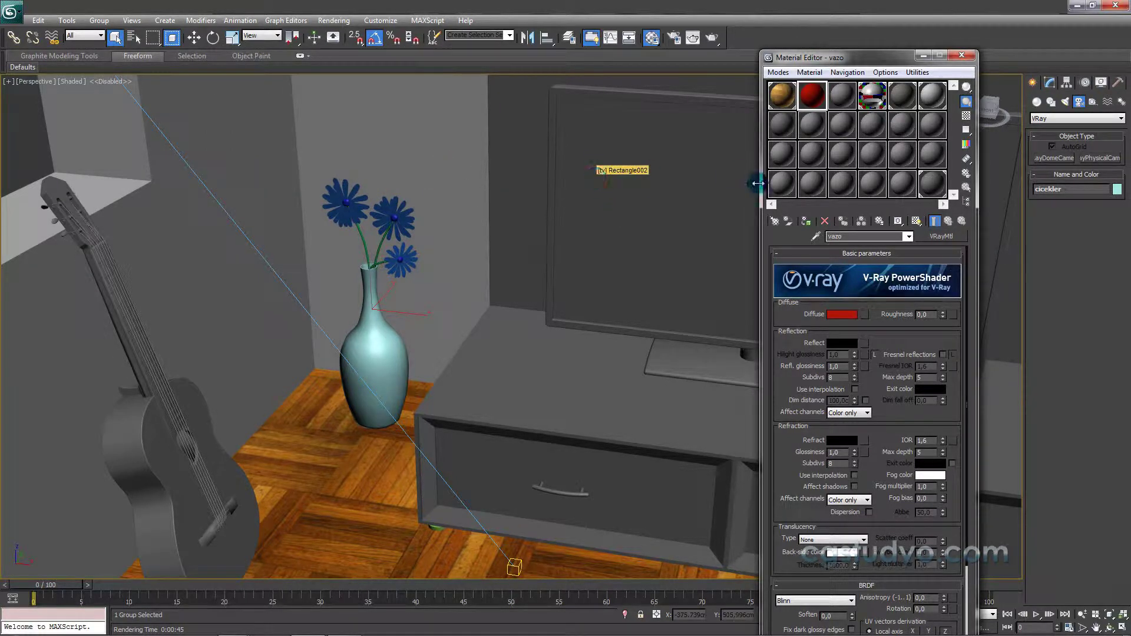
# Set the vazo reflection colour to light grey with value 200
pyautogui.click(841, 343)
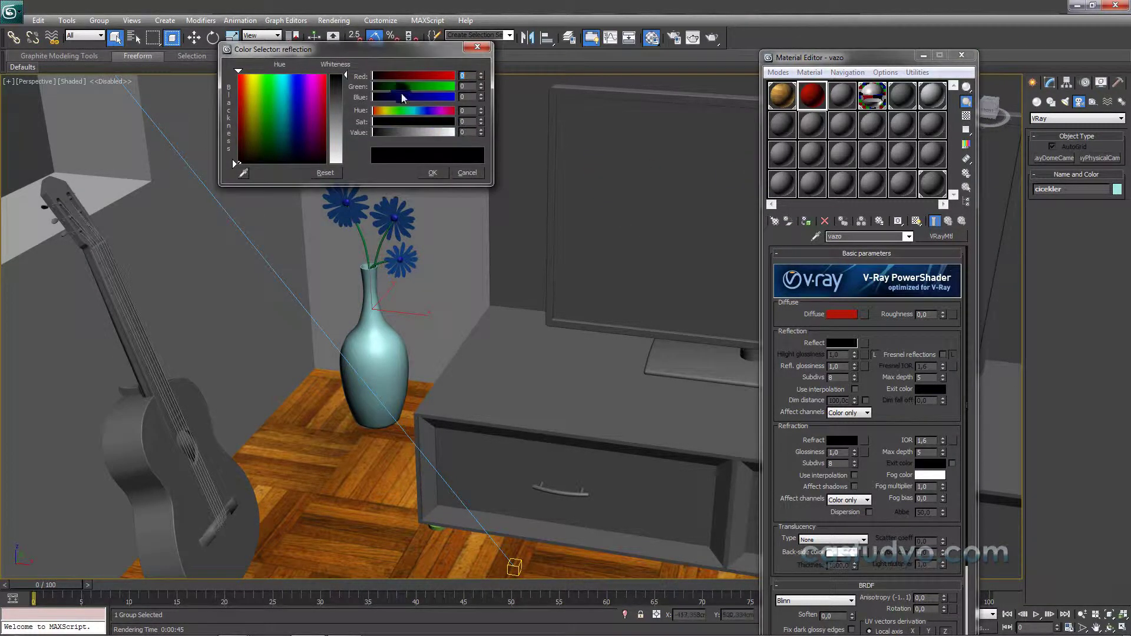
pyautogui.moveTo(342, 75); pyautogui.dragTo(343, 132)
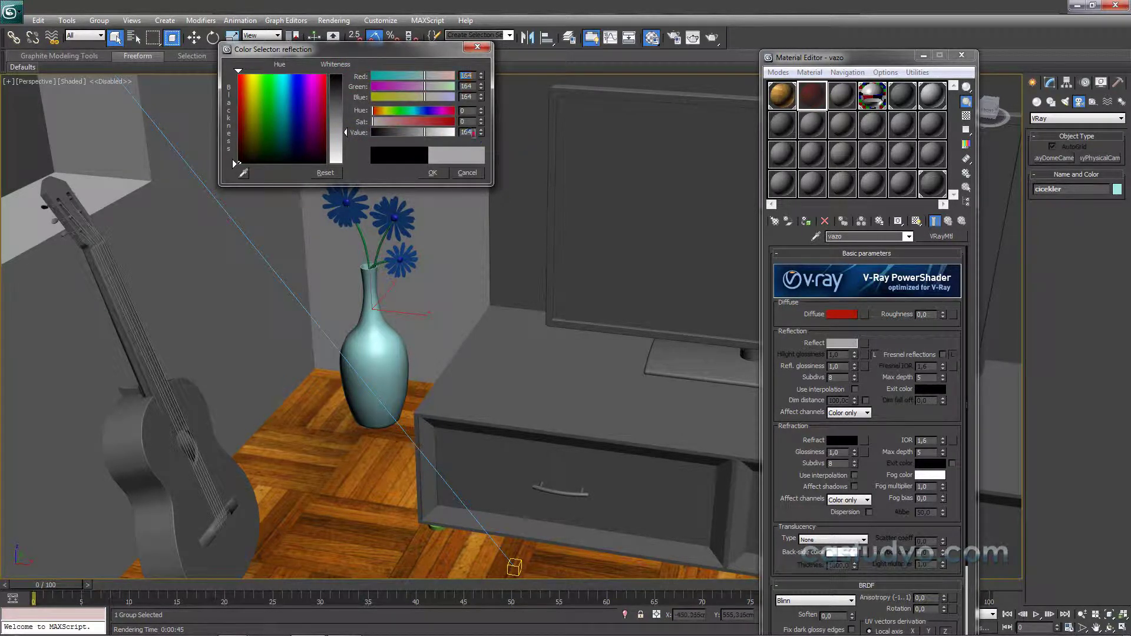
pyautogui.write('200')
pyautogui.press('Return')
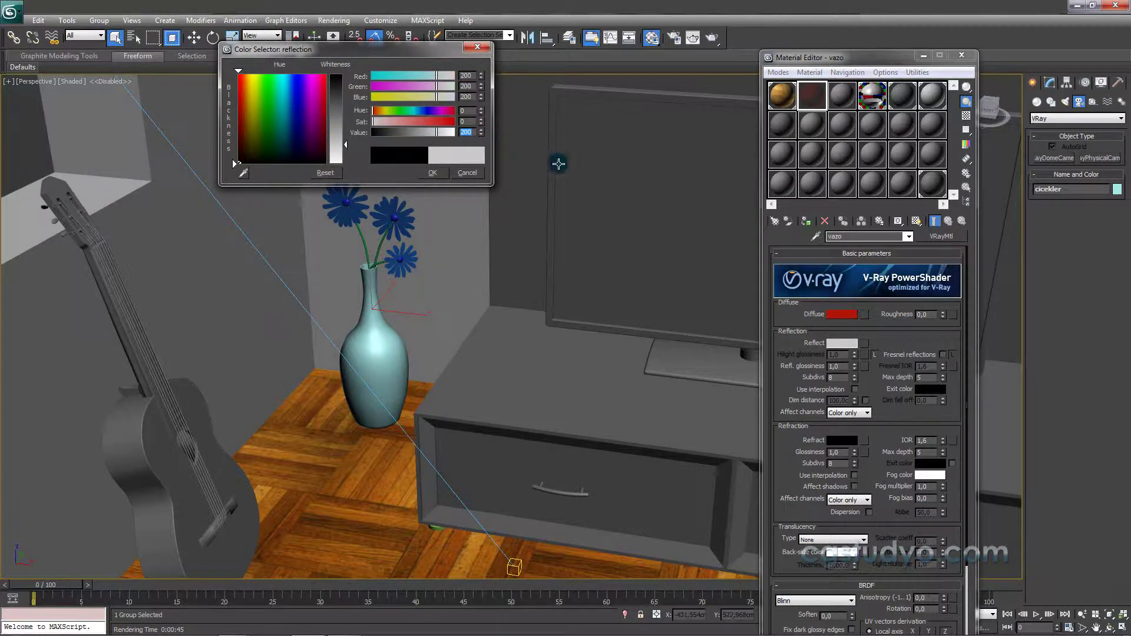
pyautogui.click(432, 172)
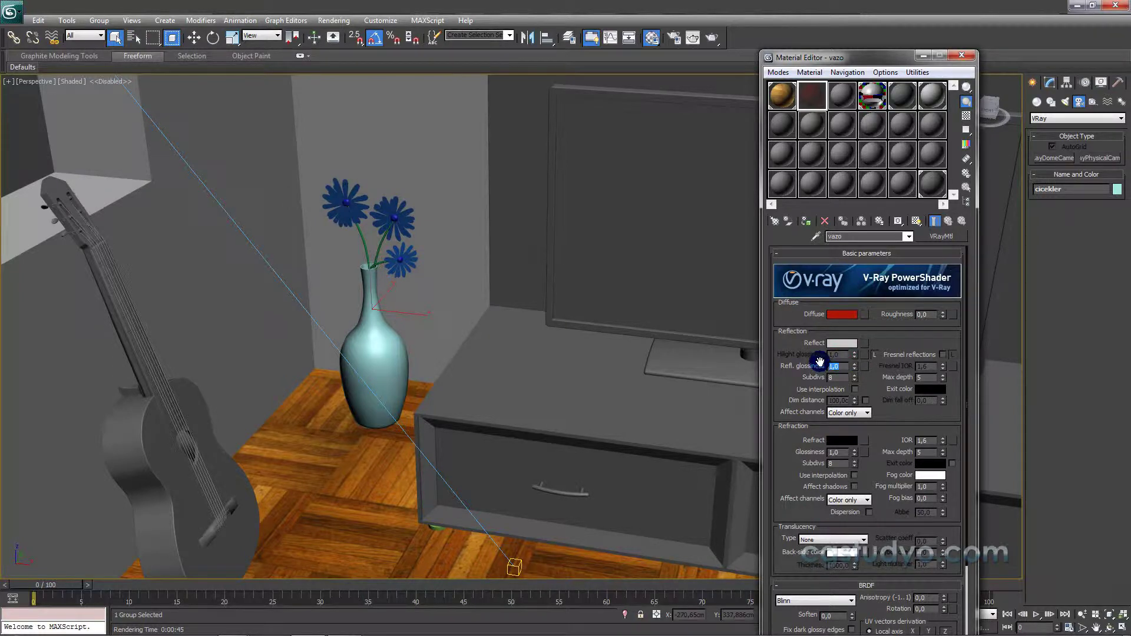
# Turn on the checkered sample background and open an enlarged vazo preview
pyautogui.click(966, 116)
pyautogui.doubleClick(816, 104)
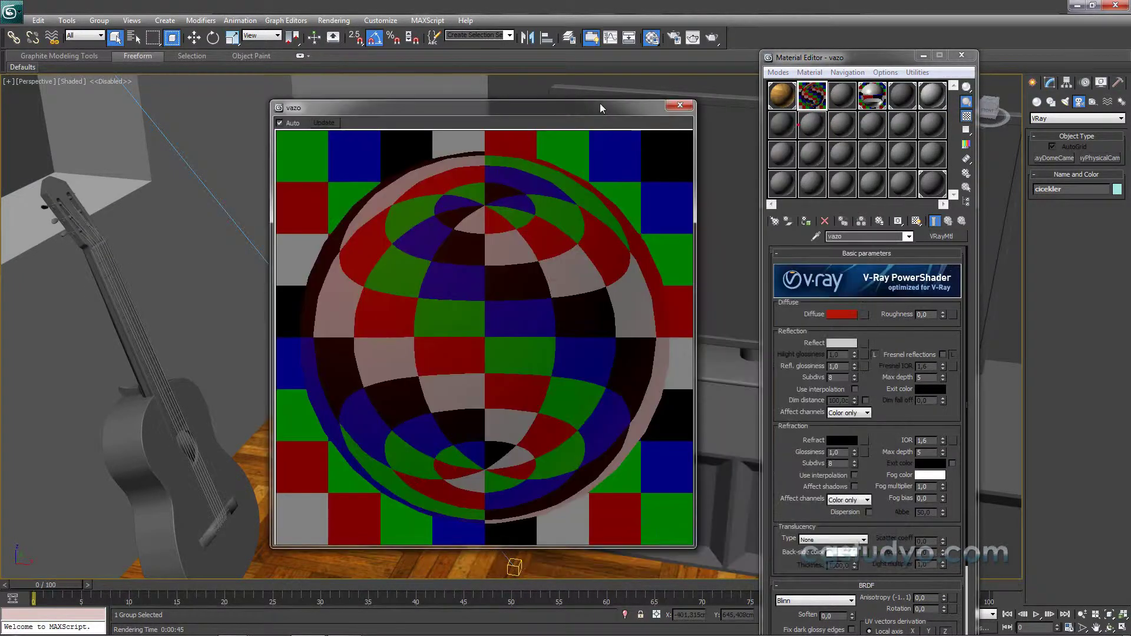
pyautogui.moveTo(600, 108); pyautogui.dragTo(572, 98)
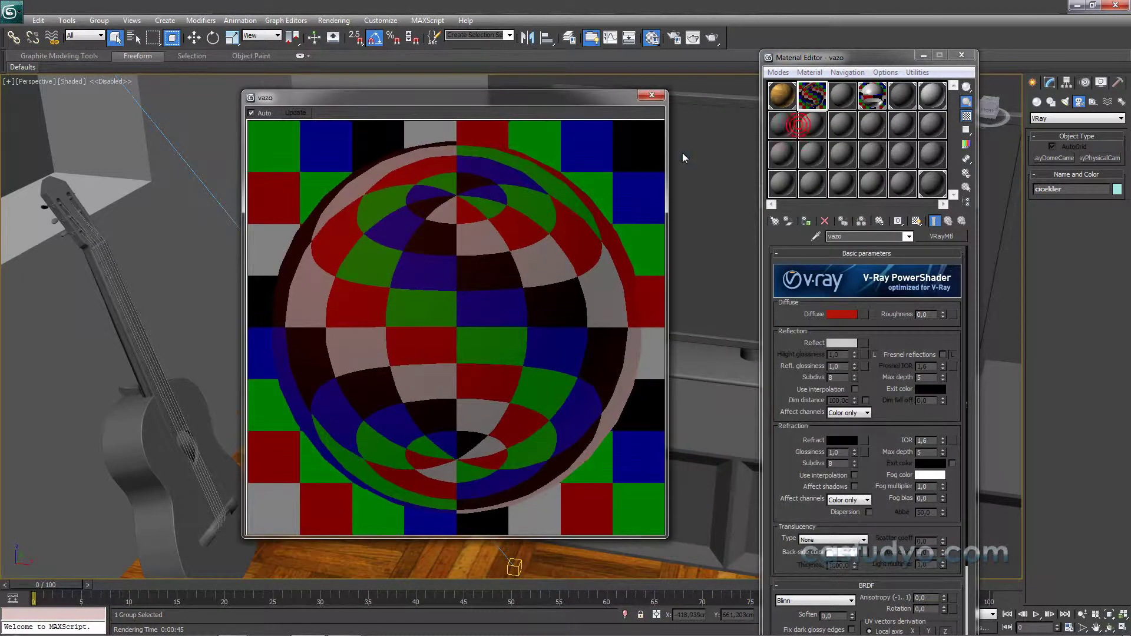
# Keep Reflect light grey, set Refract black, enable Fresnel reflections and 0,85 glossiness
pyautogui.click(837, 344)
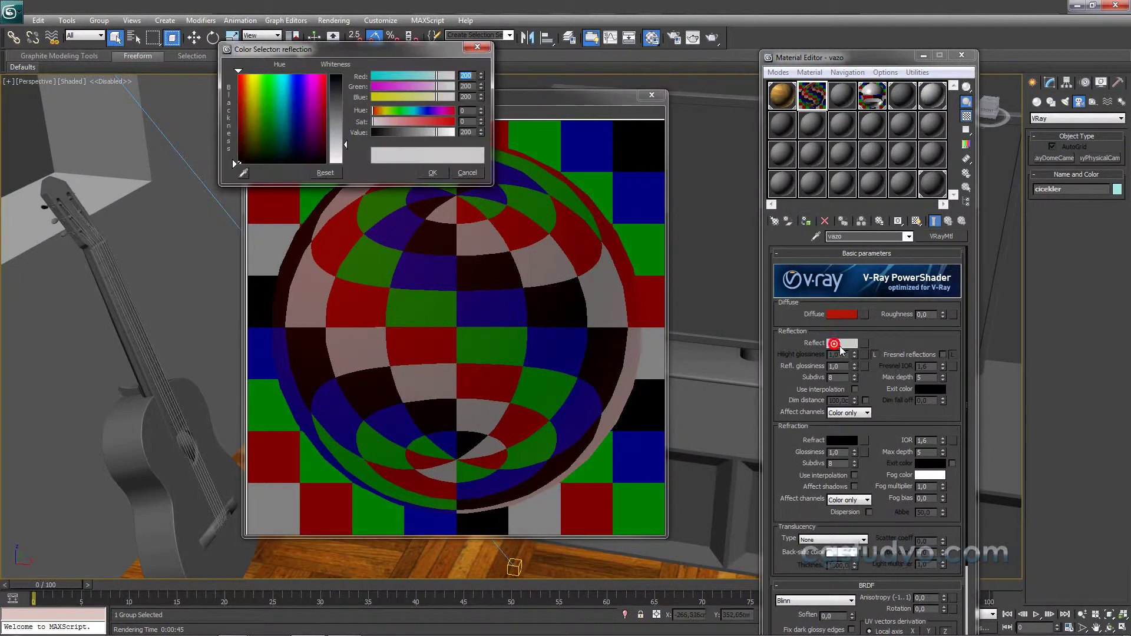
pyautogui.click(466, 172)
pyautogui.write('0,85')
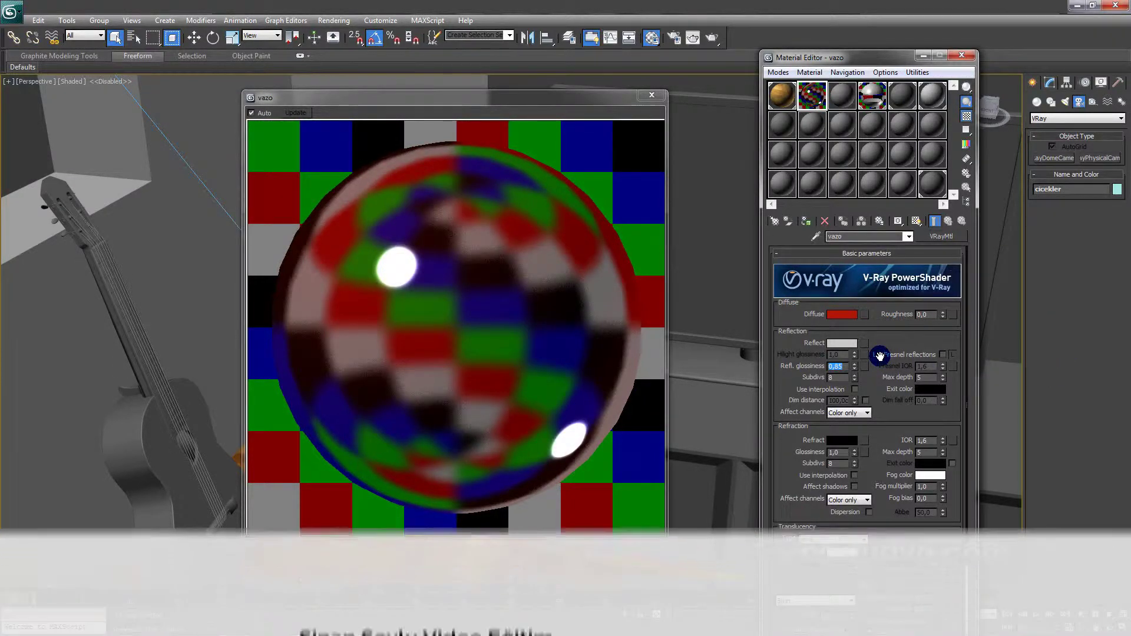
pyautogui.click(842, 440)
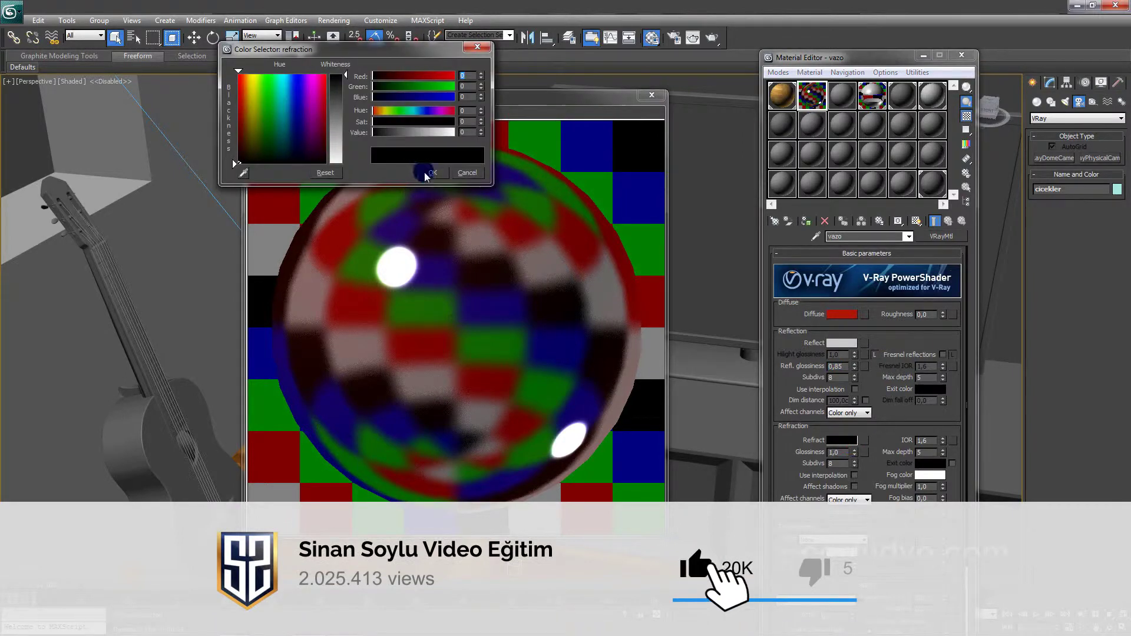
pyautogui.click(426, 172)
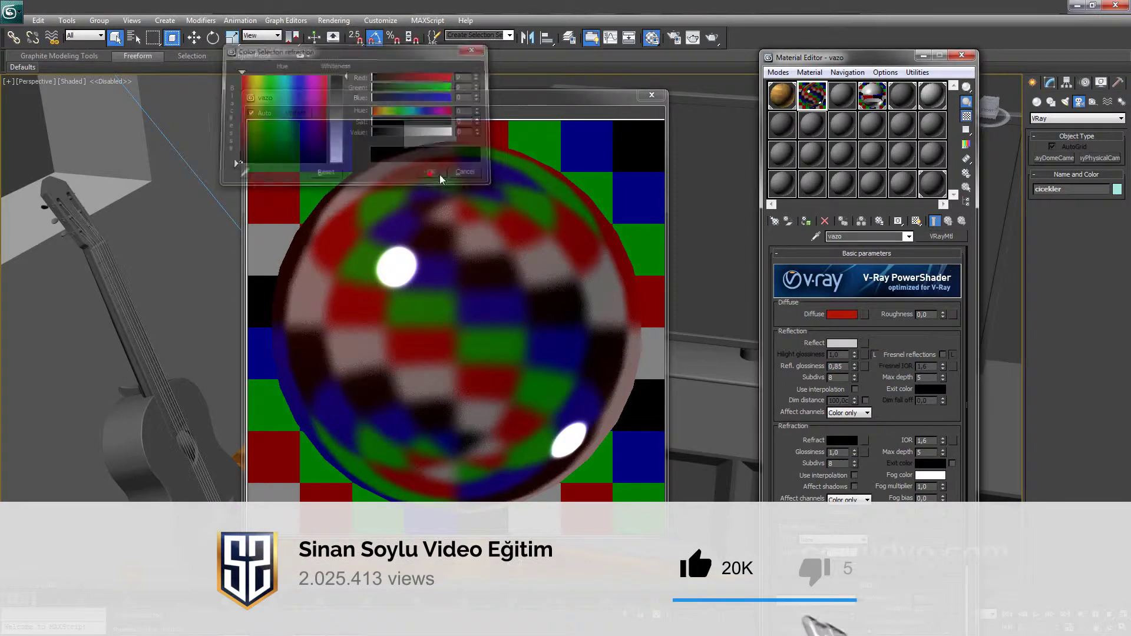
pyautogui.click(944, 354)
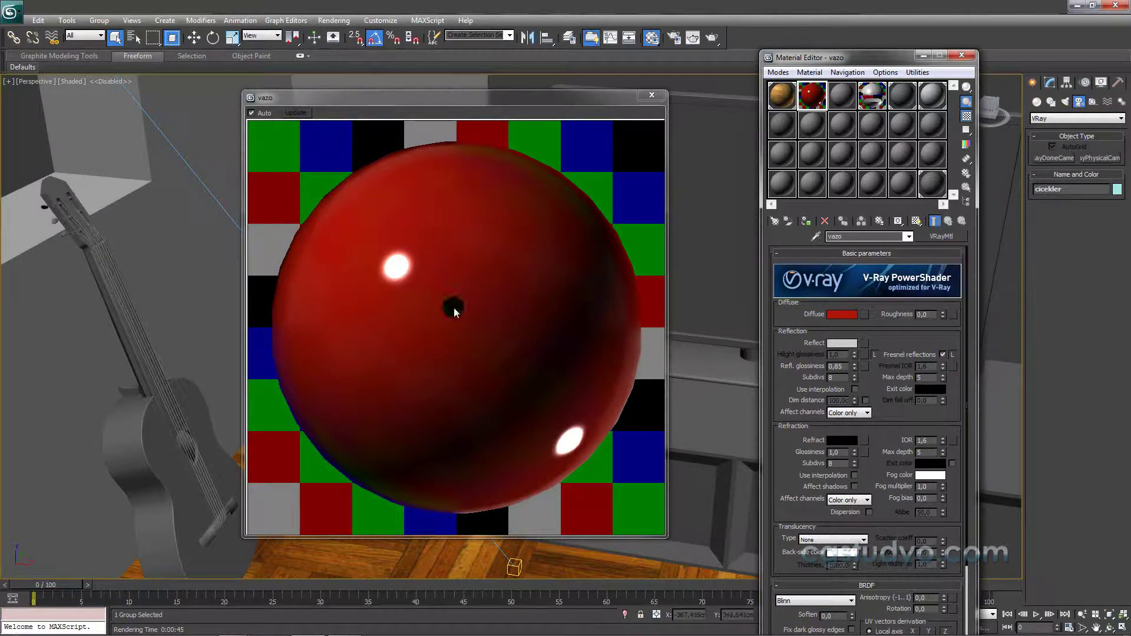
pyautogui.moveTo(503, 99)
pyautogui.mouseDown()
pyautogui.moveTo(759, 128)
pyautogui.moveTo(570, 118)
pyautogui.moveTo(613, 81)
pyautogui.mouseUp()
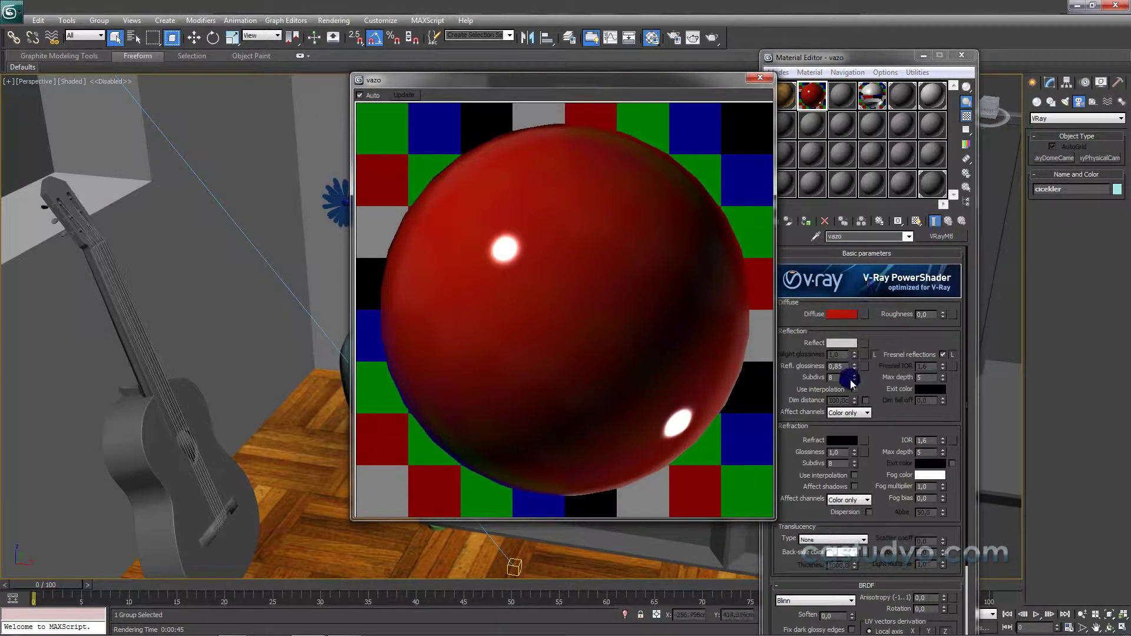
pyautogui.press('Tab')
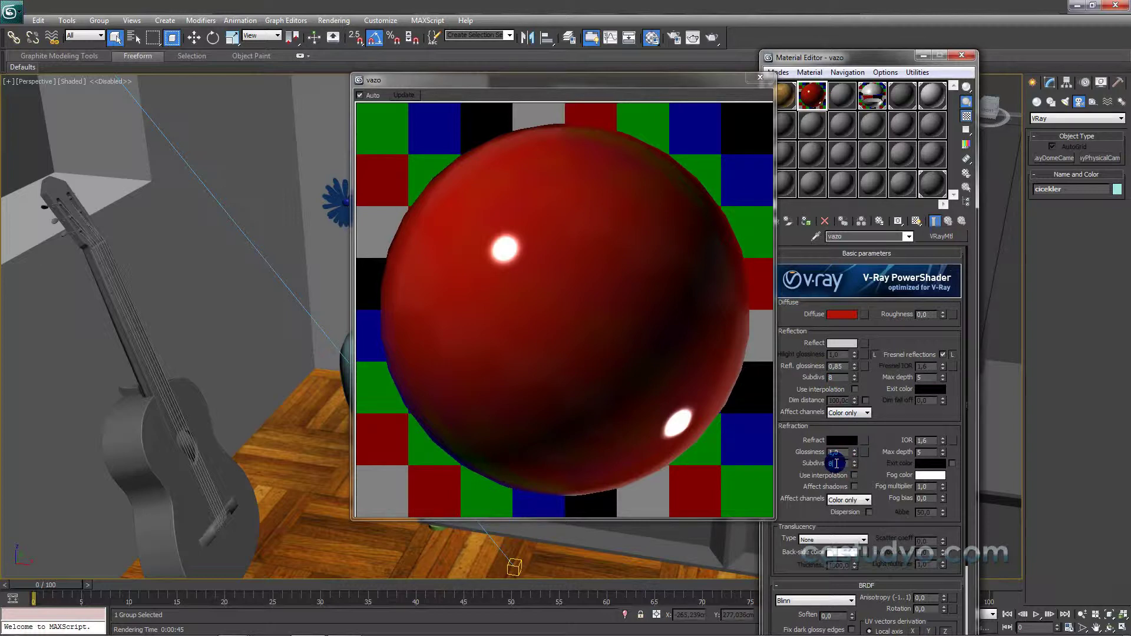
# Recheck that the refraction colour stays black and expand the Maps rollout
pyautogui.moveTo(651, 81); pyautogui.dragTo(589, 88)
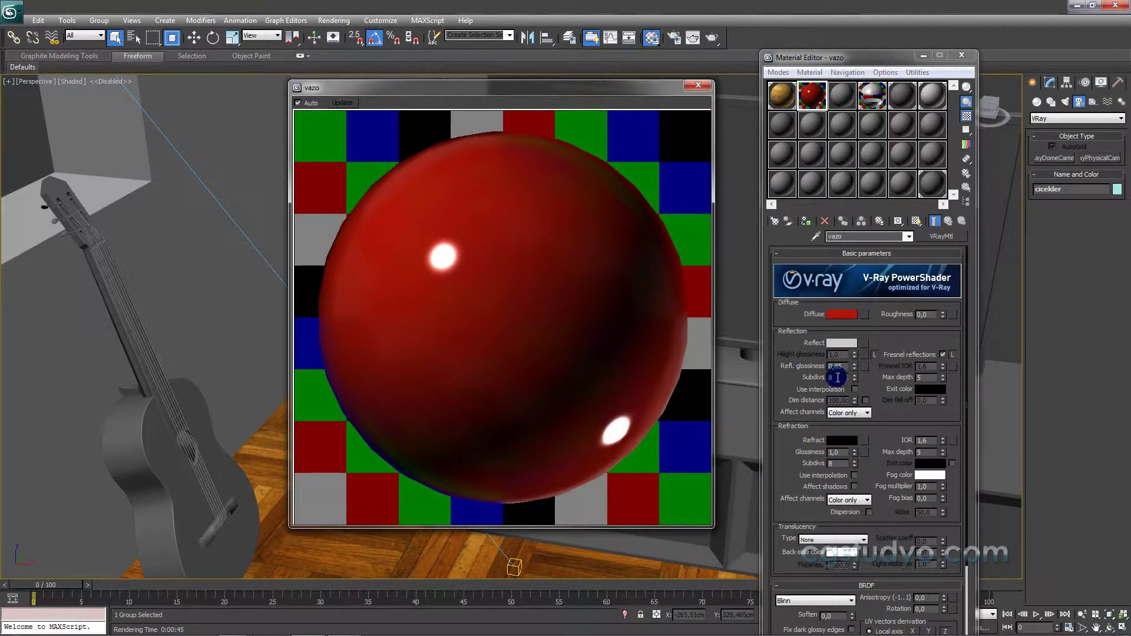
pyautogui.click(837, 377)
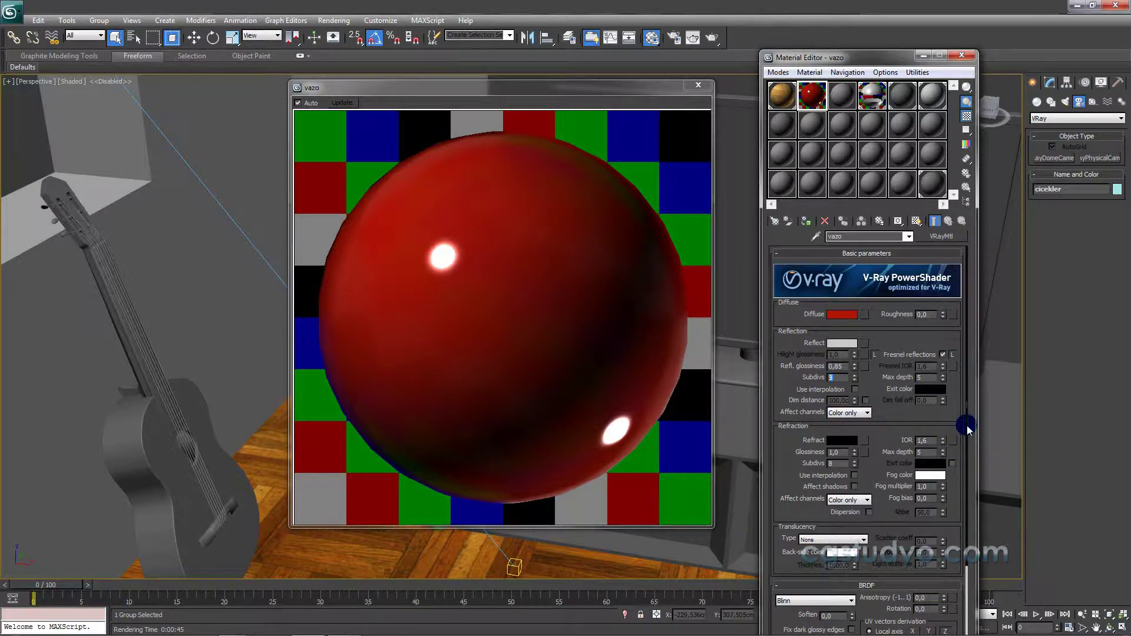
pyautogui.scroll(-3, 943, 426)
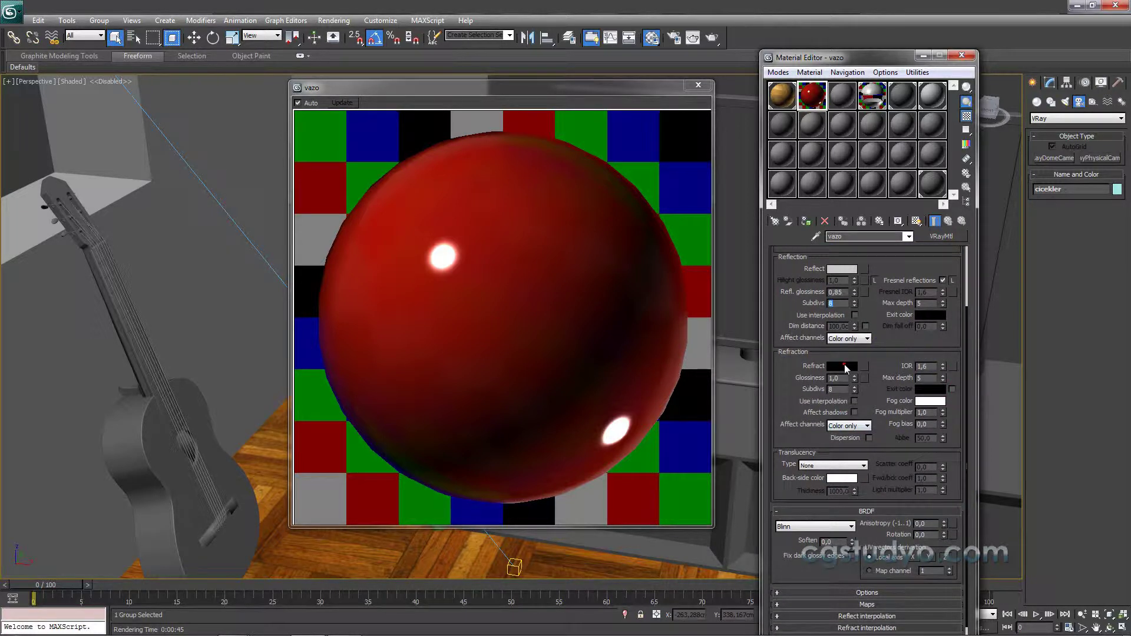
pyautogui.click(846, 368)
pyautogui.click(436, 171)
pyautogui.click(869, 604)
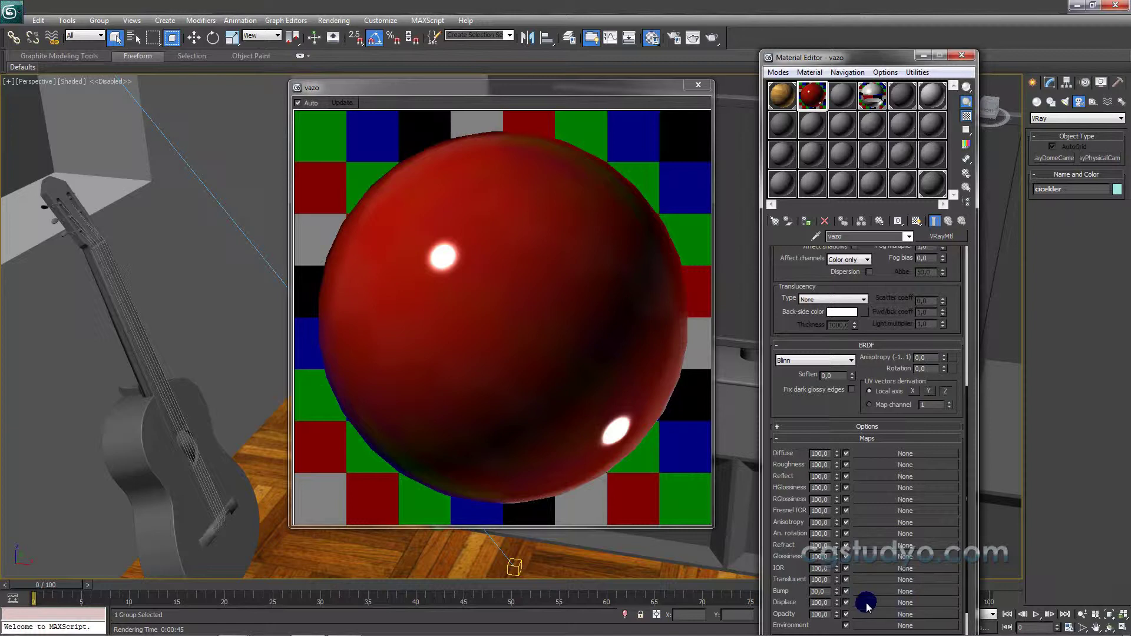
pyautogui.moveTo(966, 598); pyautogui.dragTo(966, 479)
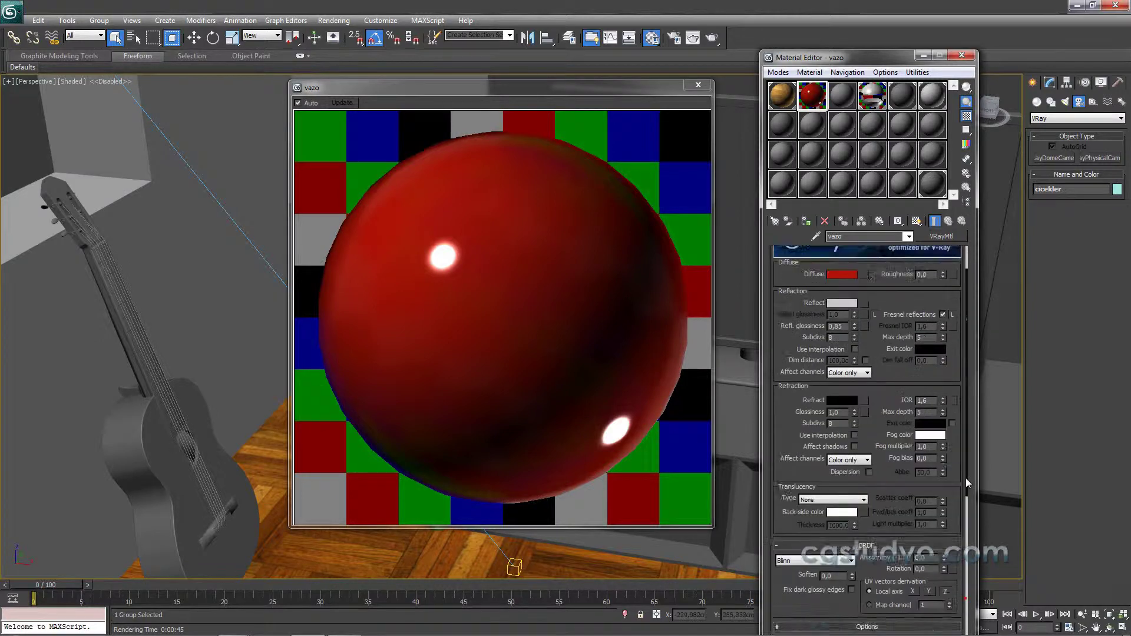
# Drag the vazo material onto the cicekler vase group, assigning it to the object
pyautogui.click(698, 85)
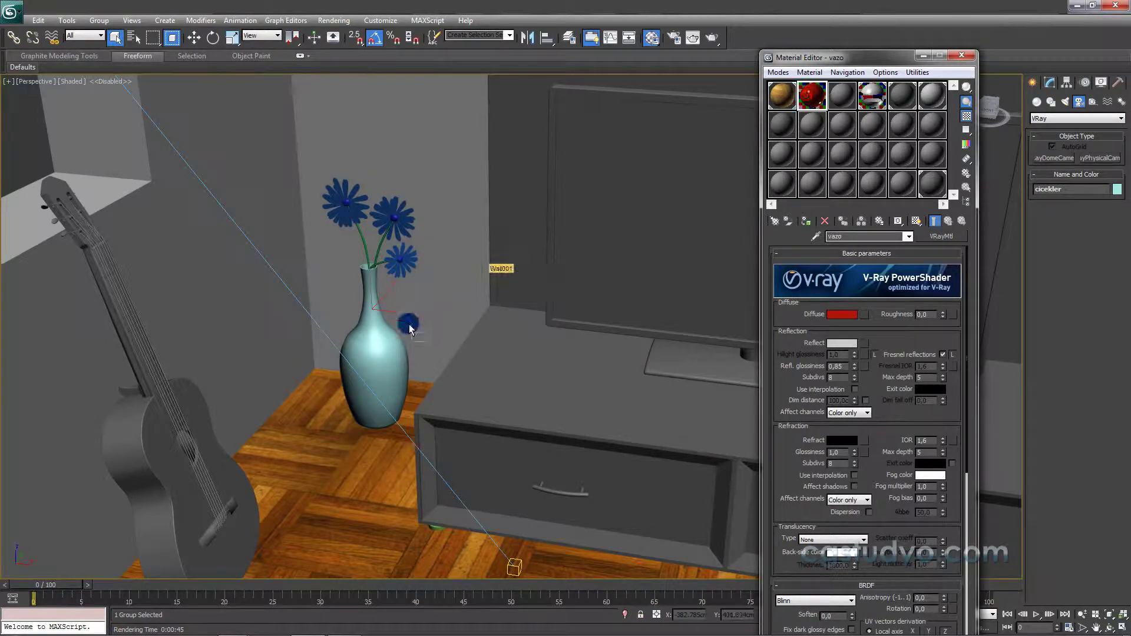
pyautogui.moveTo(764, 125); pyautogui.dragTo(410, 325)
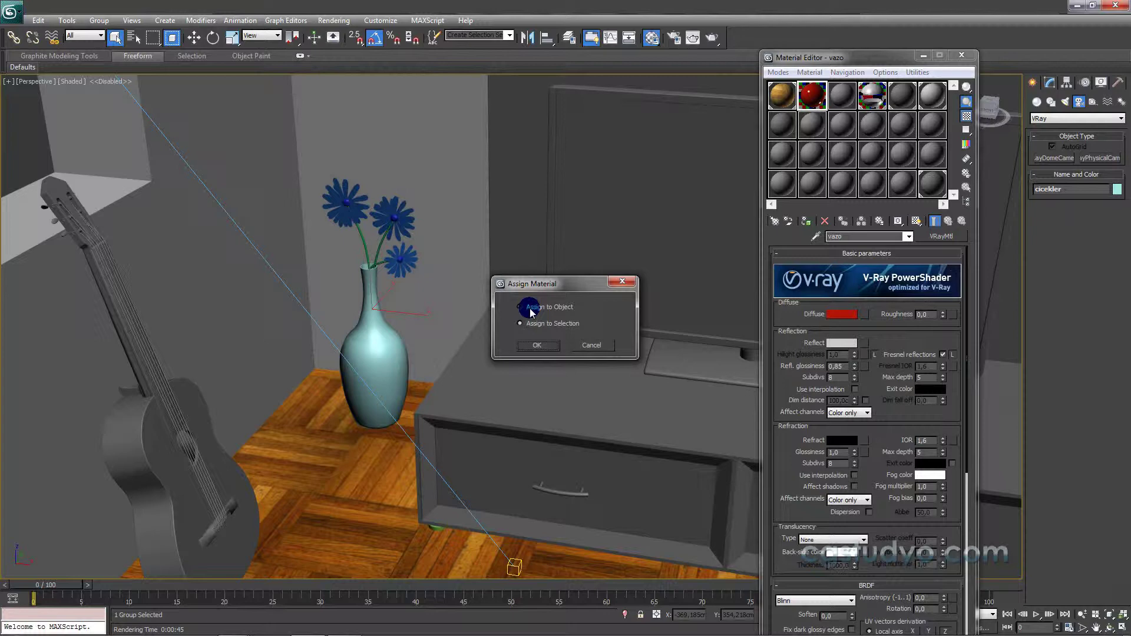
pyautogui.click(535, 347)
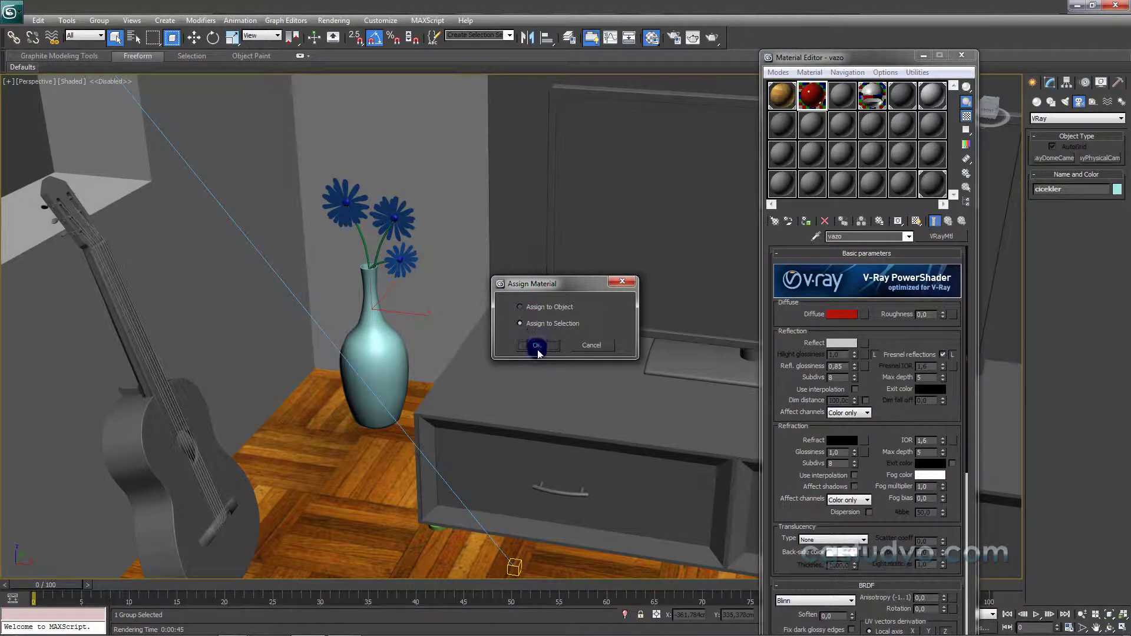
pyautogui.click(522, 312)
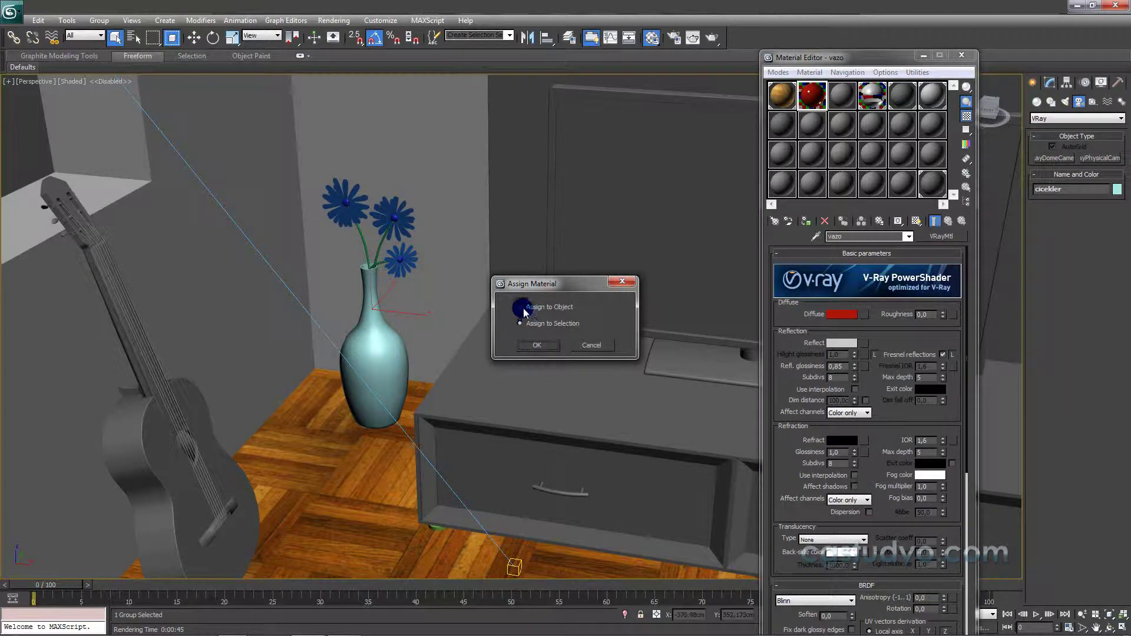
pyautogui.click(540, 344)
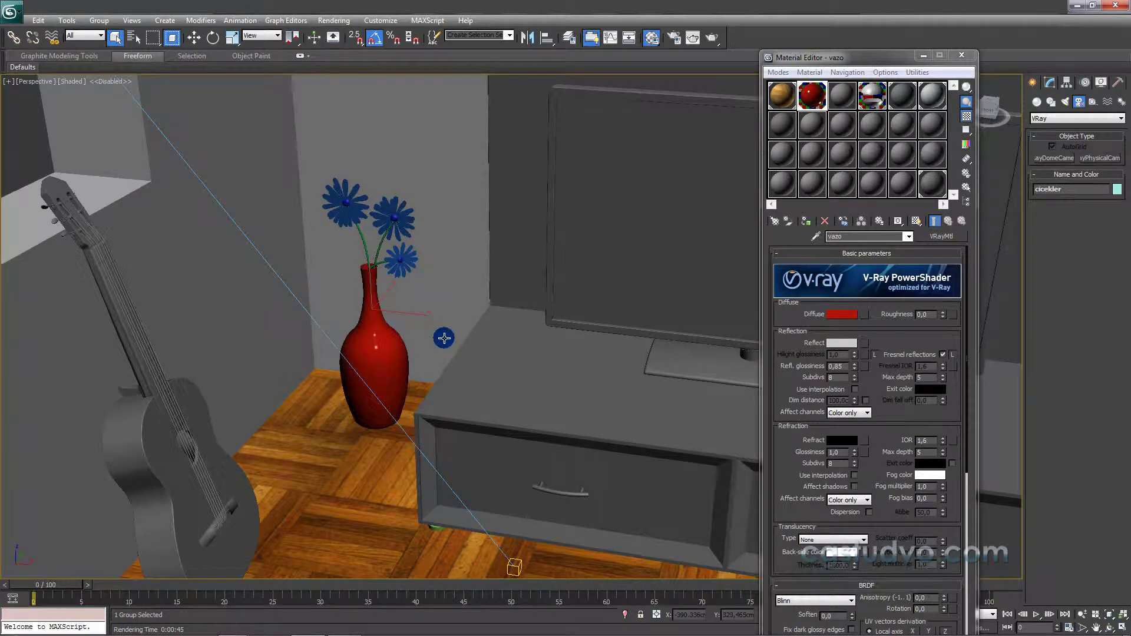
pyautogui.keyDown('alt'); pyautogui.moveTo(444, 338); pyautogui.dragTo(423, 354, button='middle'); pyautogui.keyUp('alt')
# Walk the view back and toward the ottoman until it fills the frame, then select it
pyautogui.press('a')
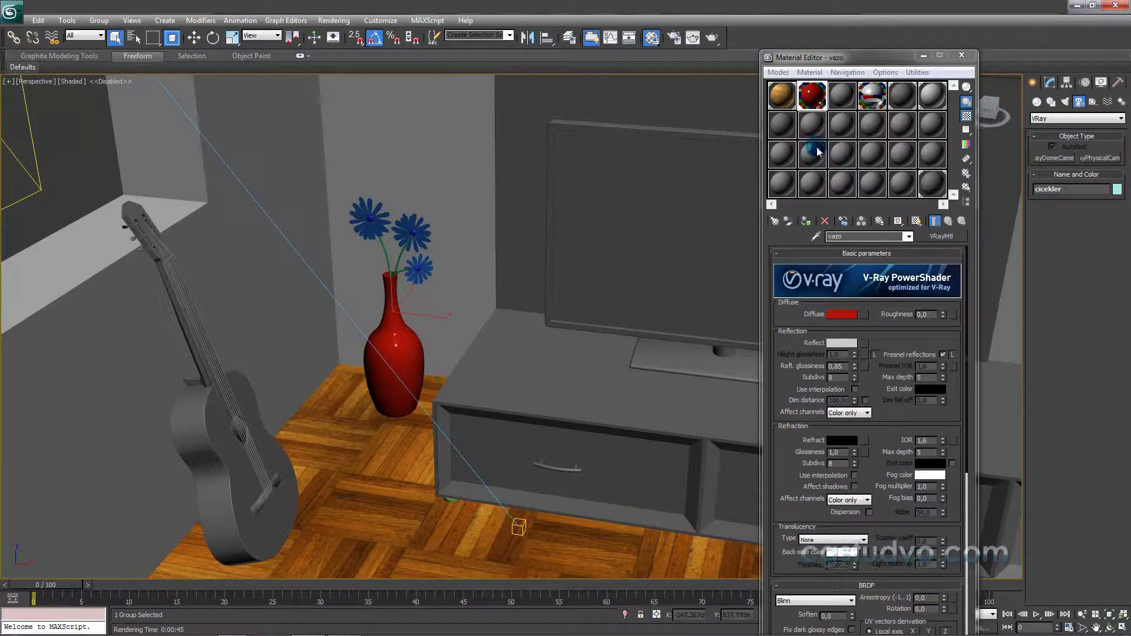
pyautogui.press('s')
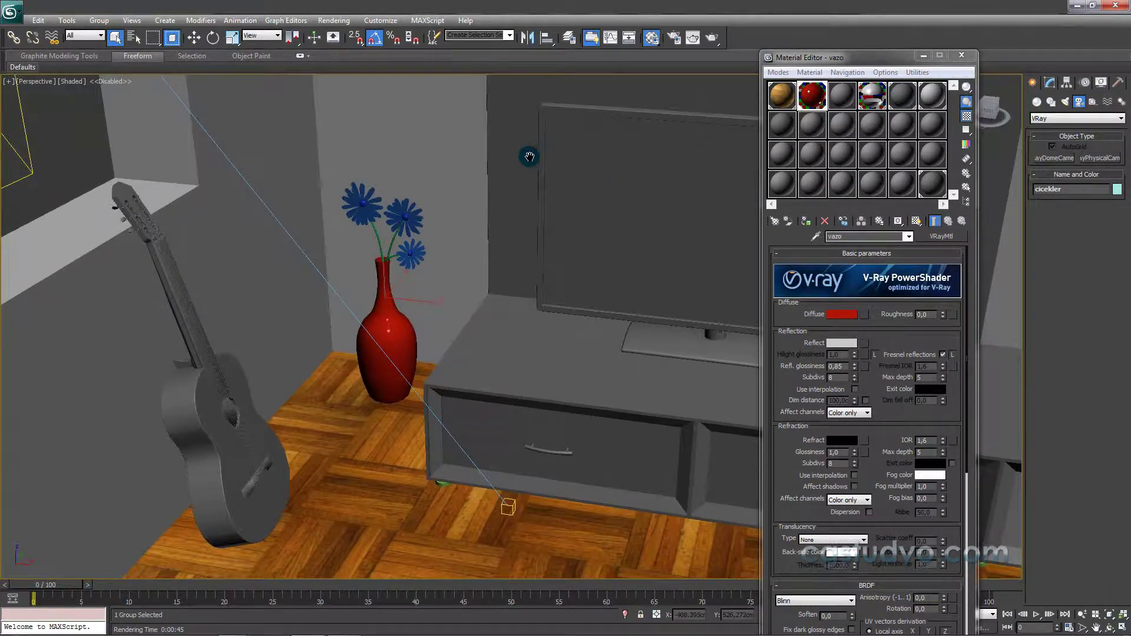
pyautogui.press('s')
pyautogui.press('s')
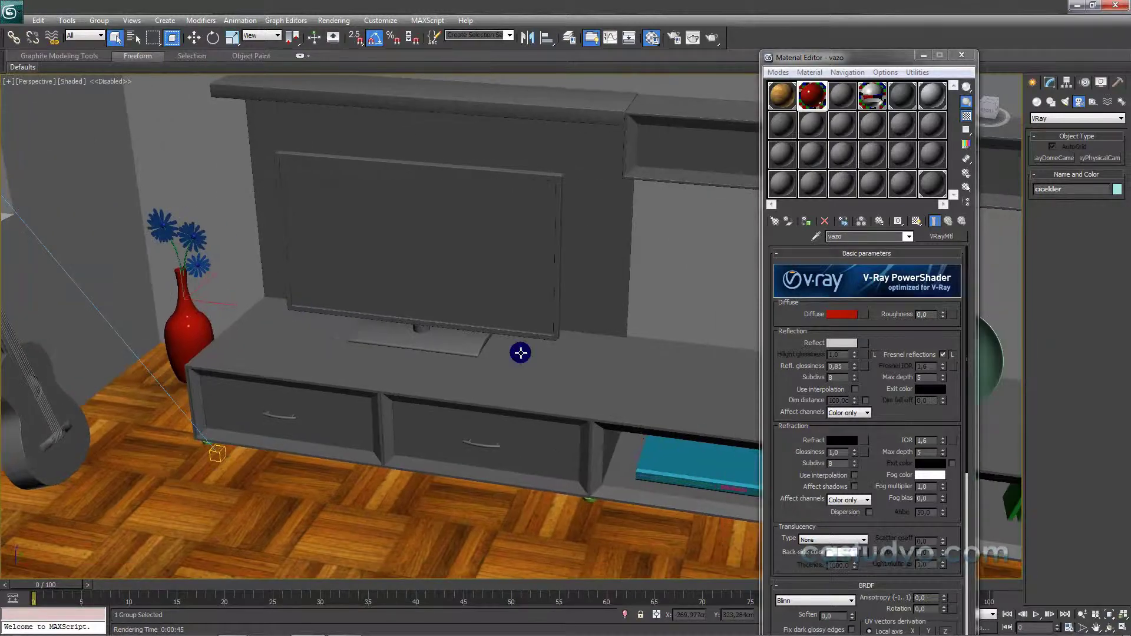
pyautogui.press('a')
pyautogui.press('s')
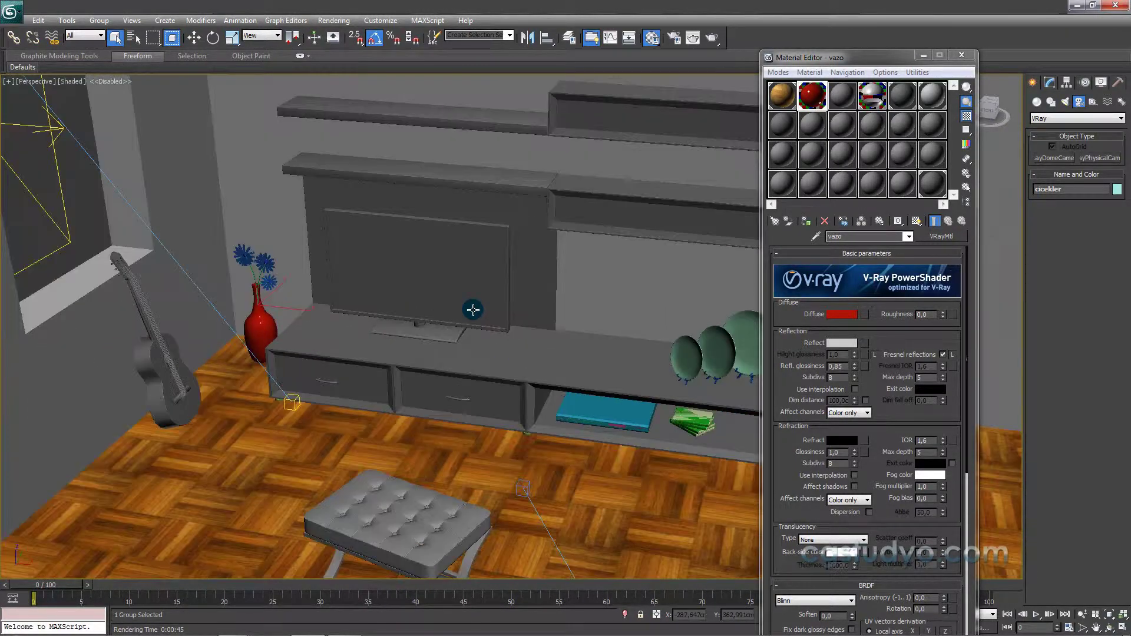
pyautogui.press('s')
pyautogui.moveTo(311, 382); pyautogui.dragTo(295, 177)
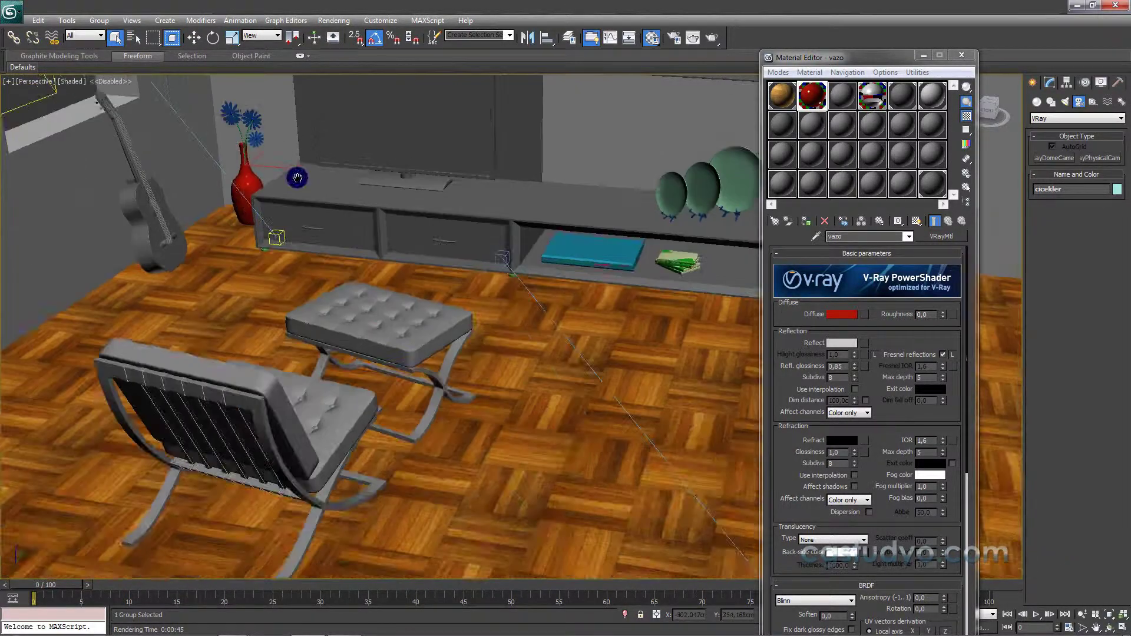
pyautogui.press('w')
pyautogui.moveTo(352, 330)
pyautogui.mouseDown()
pyautogui.moveTo(303, 316)
pyautogui.moveTo(517, 392)
pyautogui.moveTo(265, 372)
pyautogui.moveTo(577, 407)
pyautogui.moveTo(391, 328)
pyautogui.moveTo(419, 328)
pyautogui.moveTo(391, 374)
pyautogui.moveTo(483, 377)
pyautogui.moveTo(505, 329)
pyautogui.moveTo(642, 195)
pyautogui.moveTo(499, 434)
pyautogui.moveTo(495, 450)
pyautogui.moveTo(525, 449)
pyautogui.mouseUp()
pyautogui.press('w')
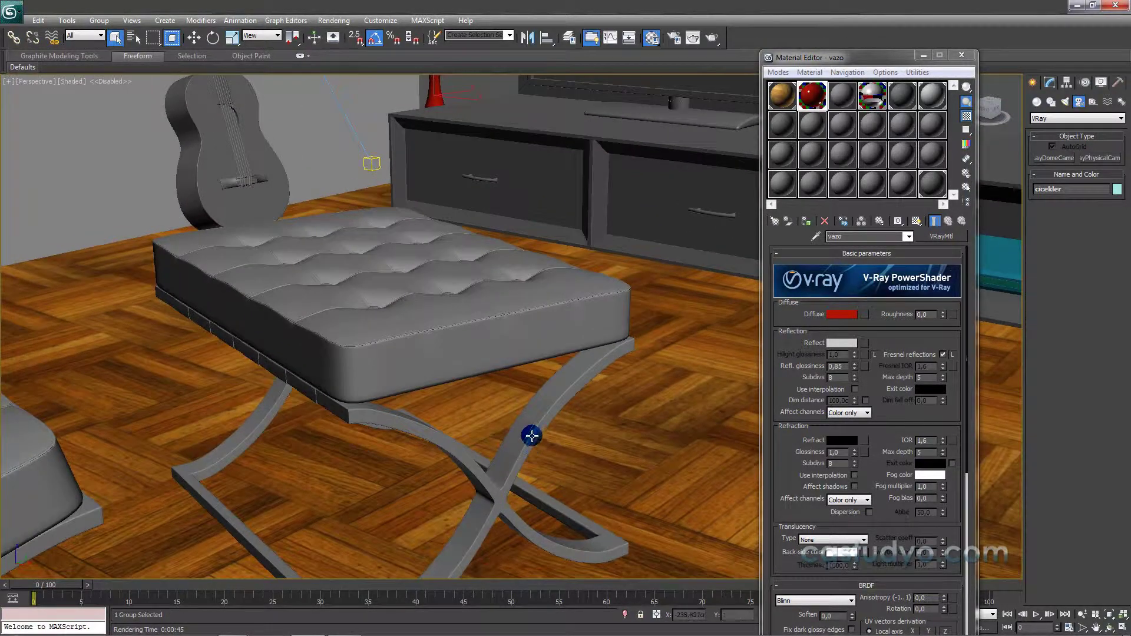
pyautogui.click(533, 428)
# Rename the third material slot to crom and convert it to a VRayMtl
pyautogui.click(844, 99)
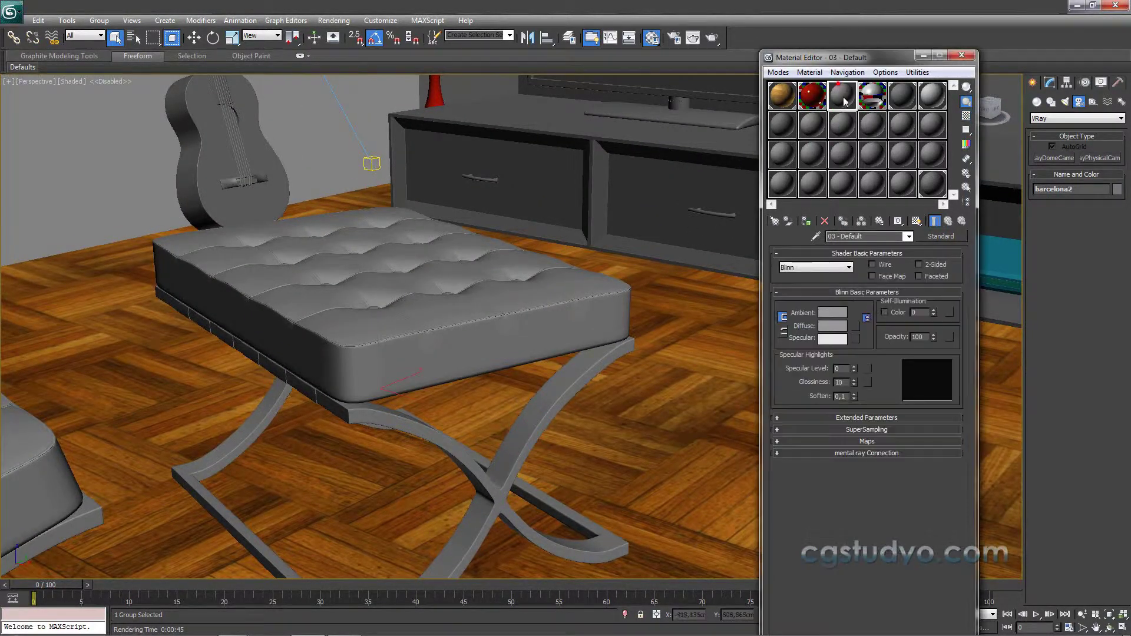
pyautogui.doubleClick(852, 235)
pyautogui.write('crom')
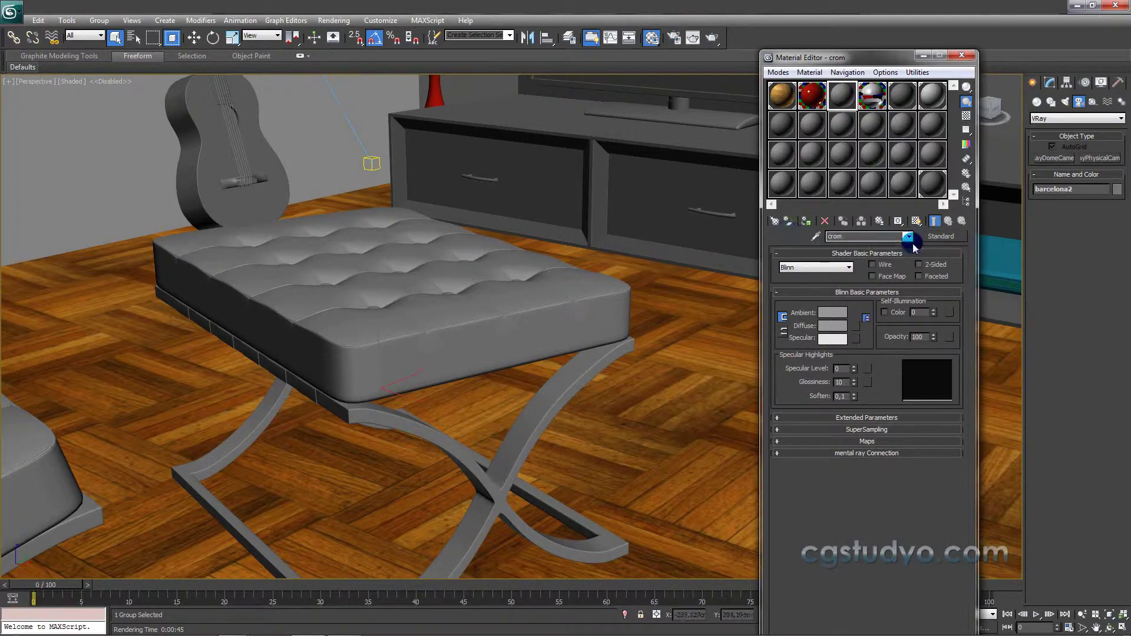
pyautogui.click(937, 236)
pyautogui.doubleClick(443, 448)
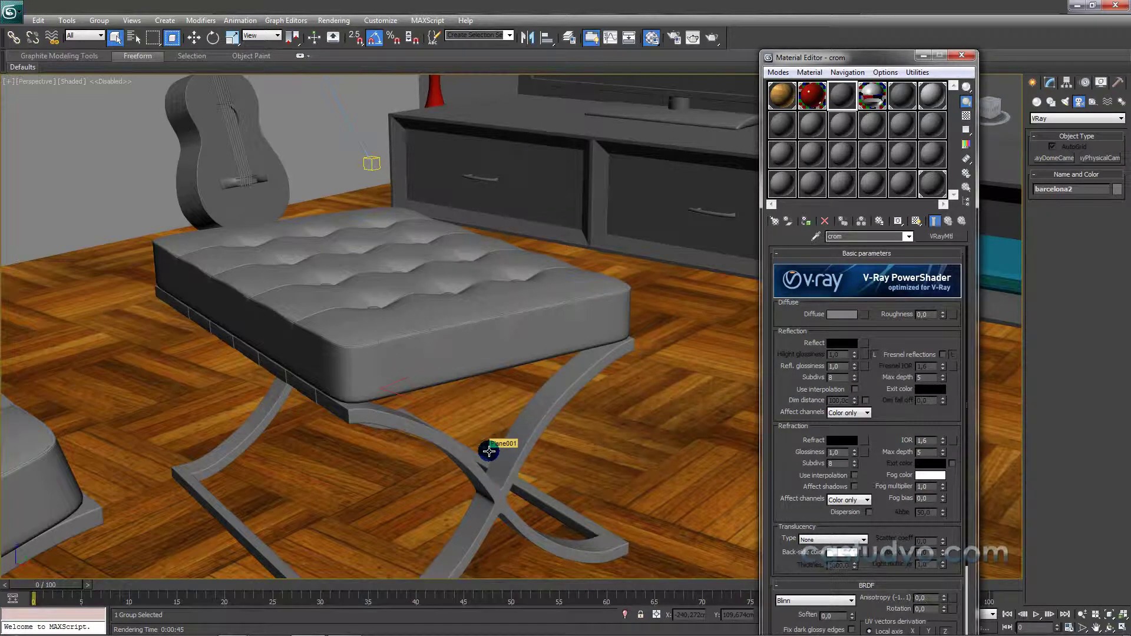
# Give crom a grey 164 diffuse, white 255 reflection and a checkered sample background
pyautogui.click(842, 314)
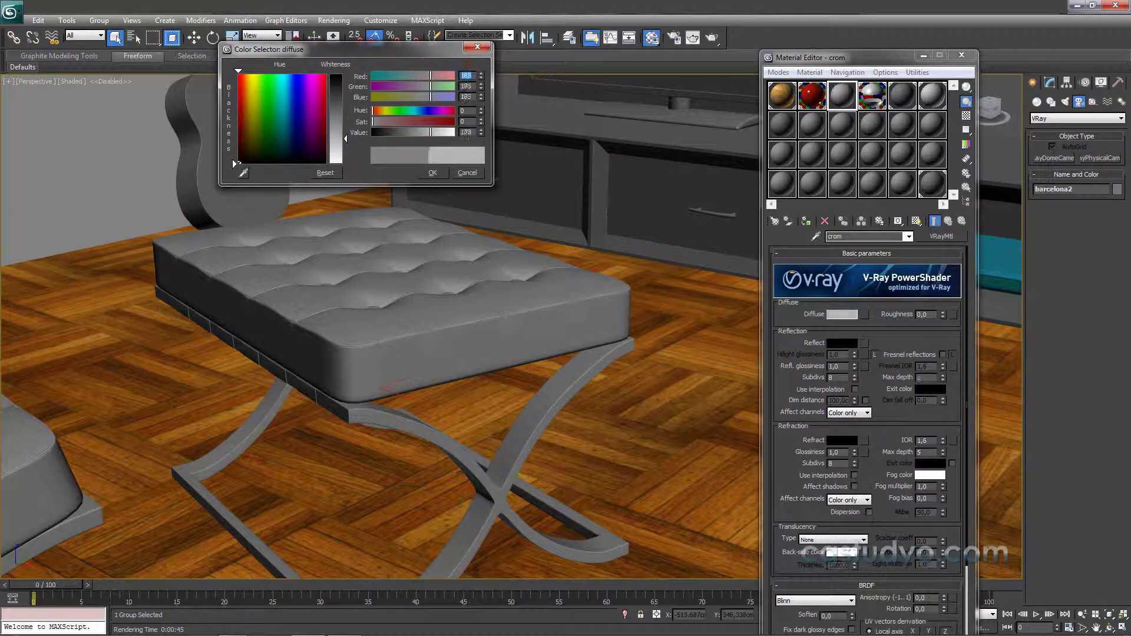
pyautogui.moveTo(346, 132); pyautogui.dragTo(345, 129)
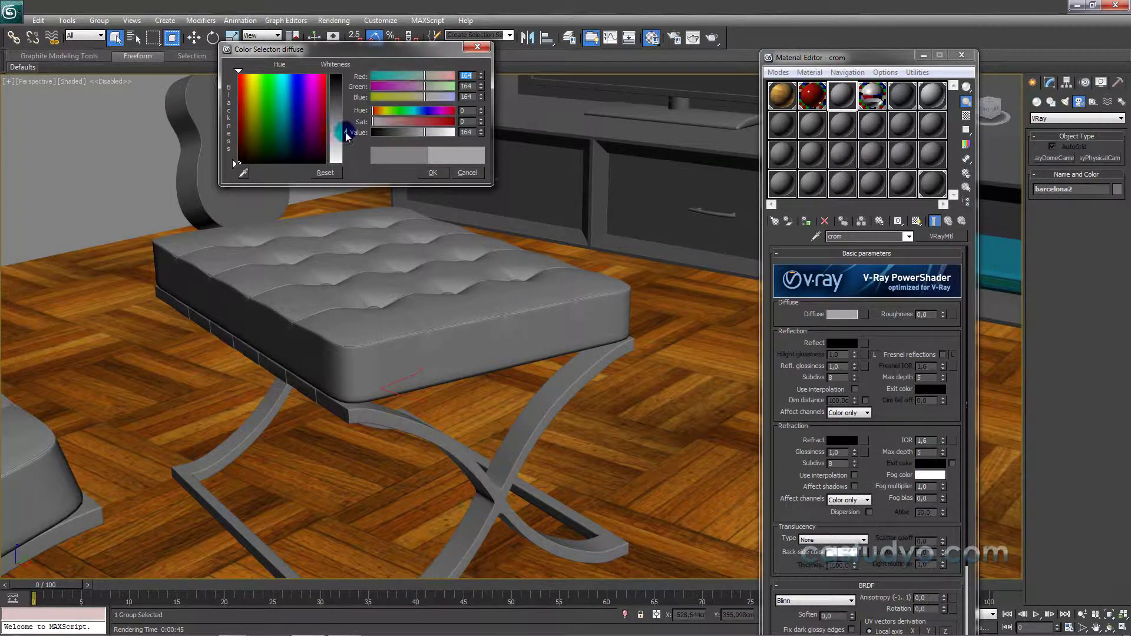
pyautogui.click(431, 172)
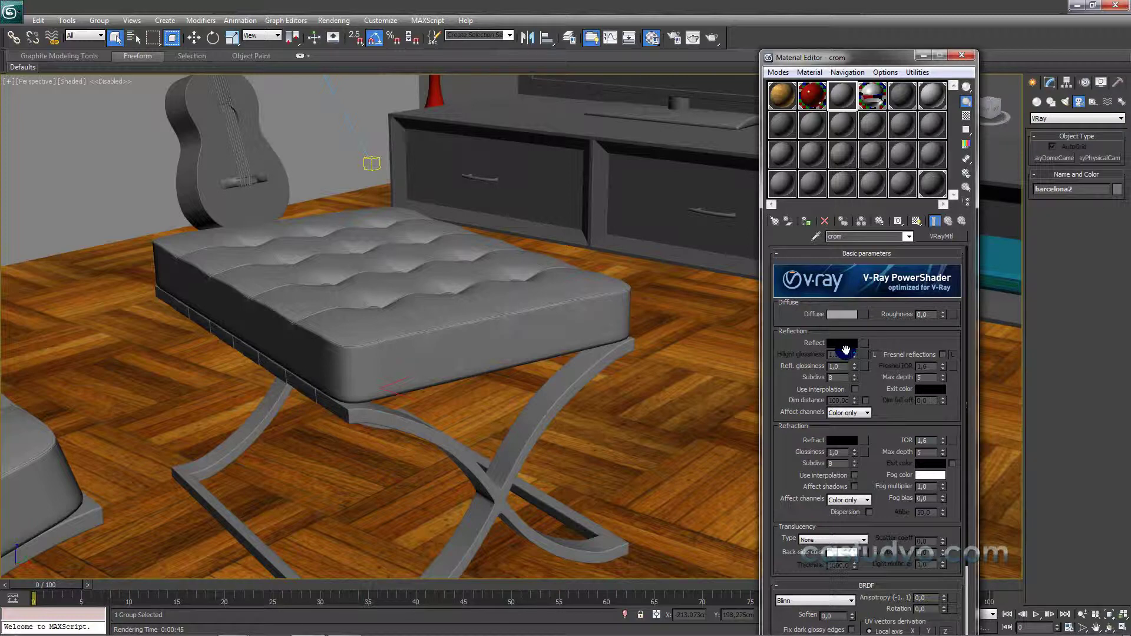
pyautogui.click(842, 343)
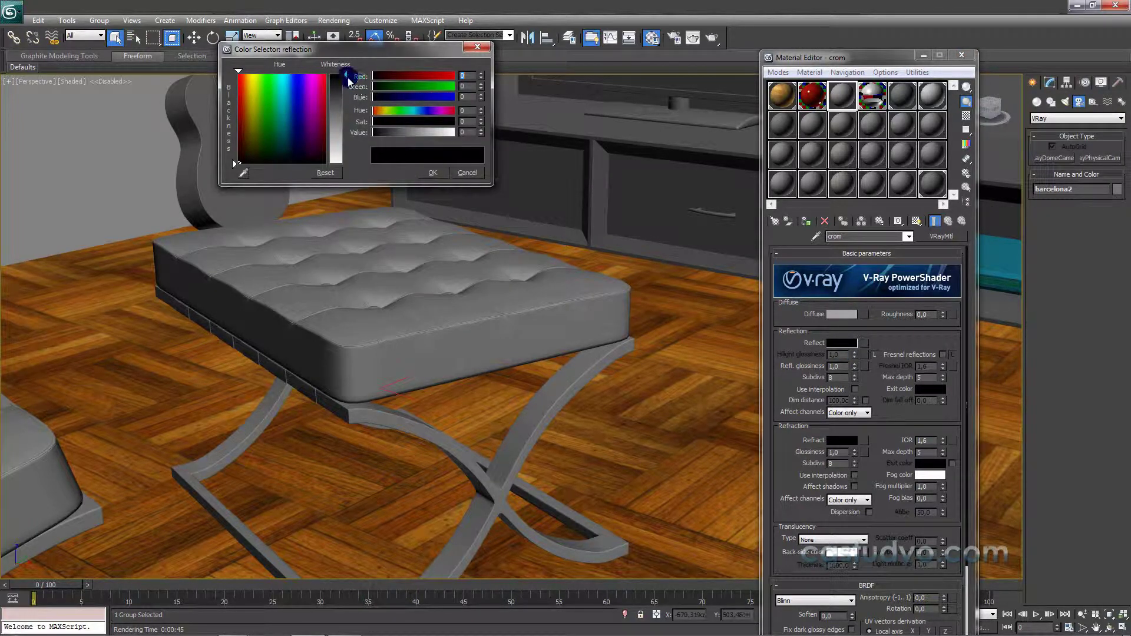
pyautogui.moveTo(345, 75); pyautogui.dragTo(346, 158)
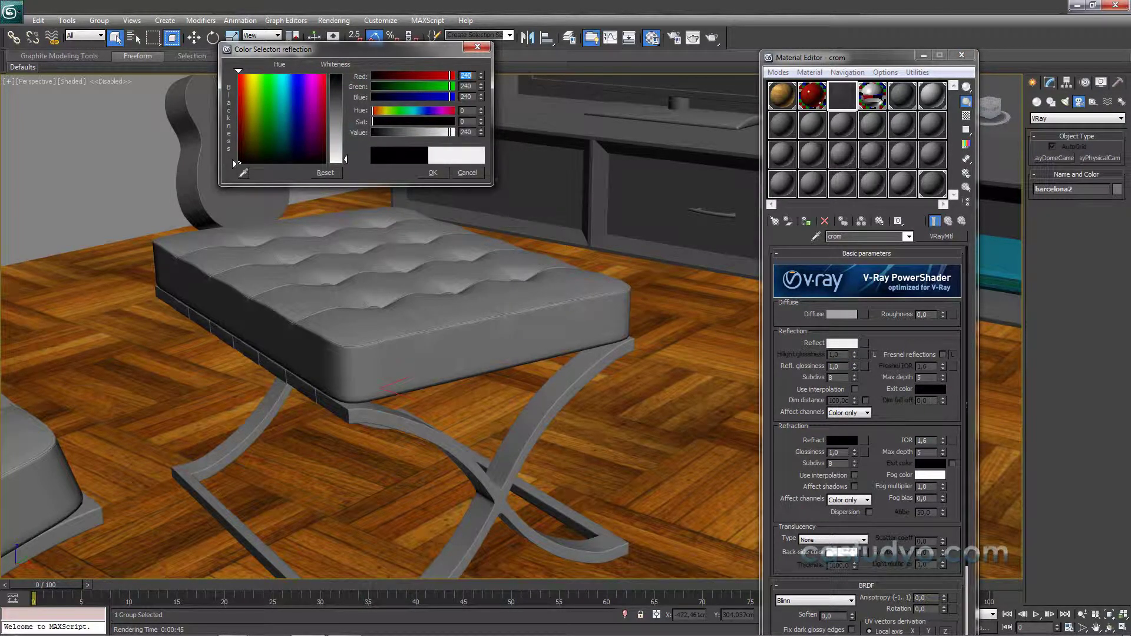
pyautogui.moveTo(452, 132); pyautogui.dragTo(457, 131)
pyautogui.click(433, 172)
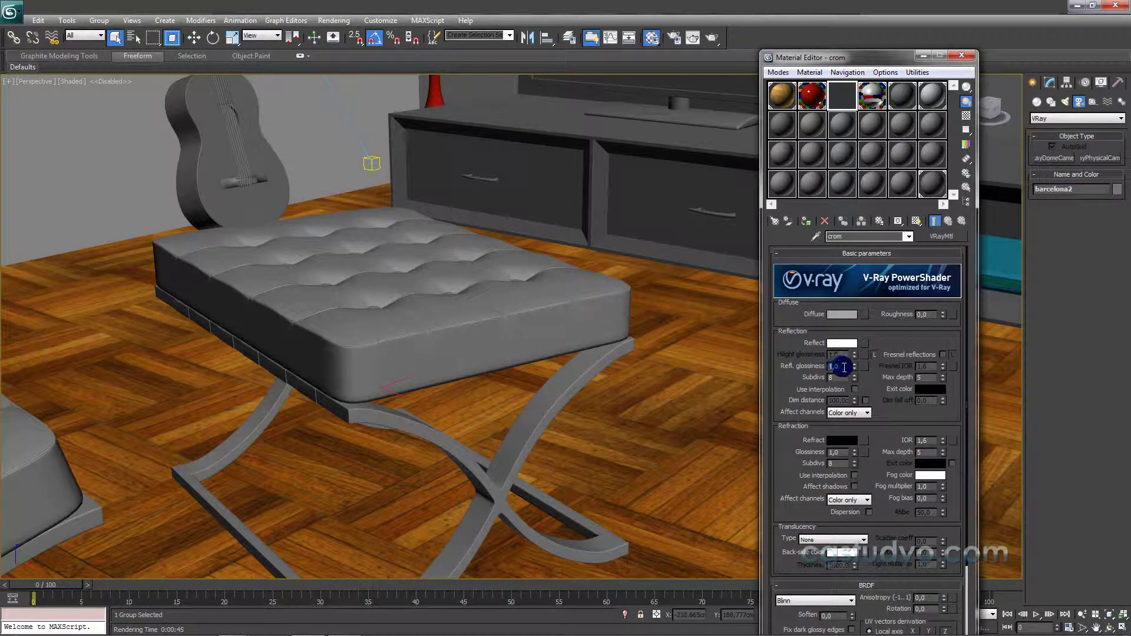
pyautogui.click(966, 116)
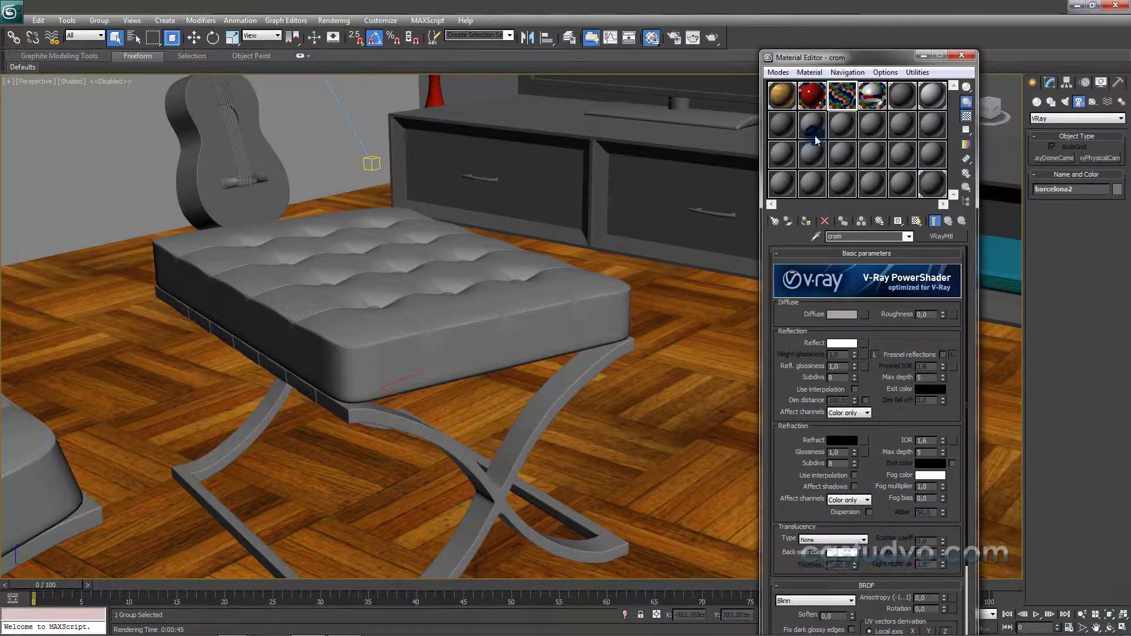
# In an enlarged crom preview, set the reflection glossiness to 0,7
pyautogui.doubleClick(843, 96)
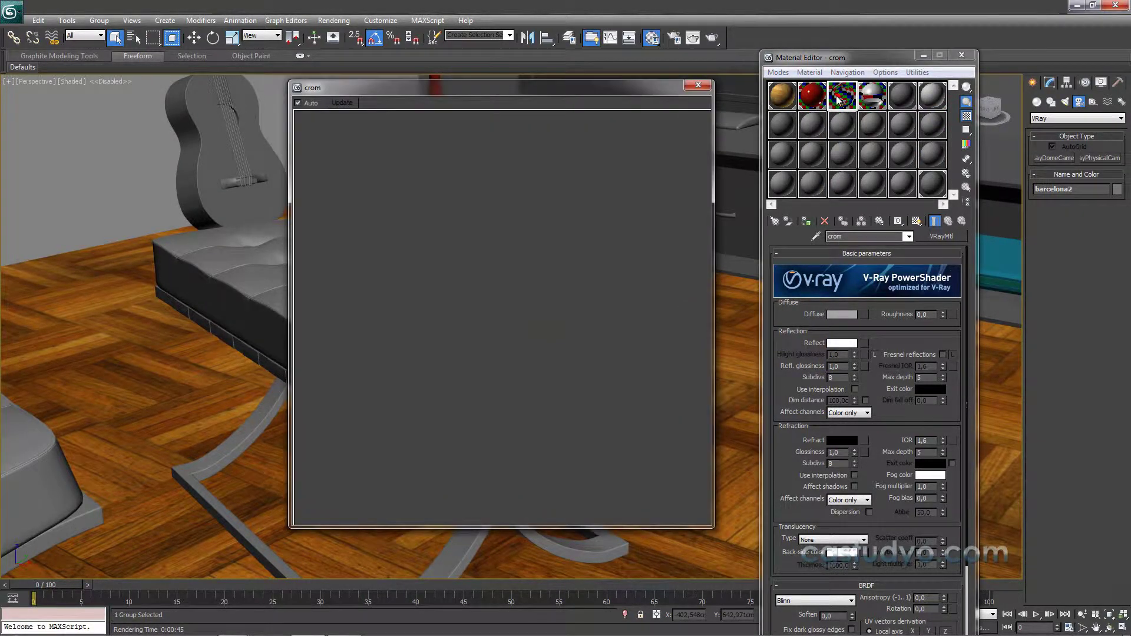
pyautogui.click(808, 364)
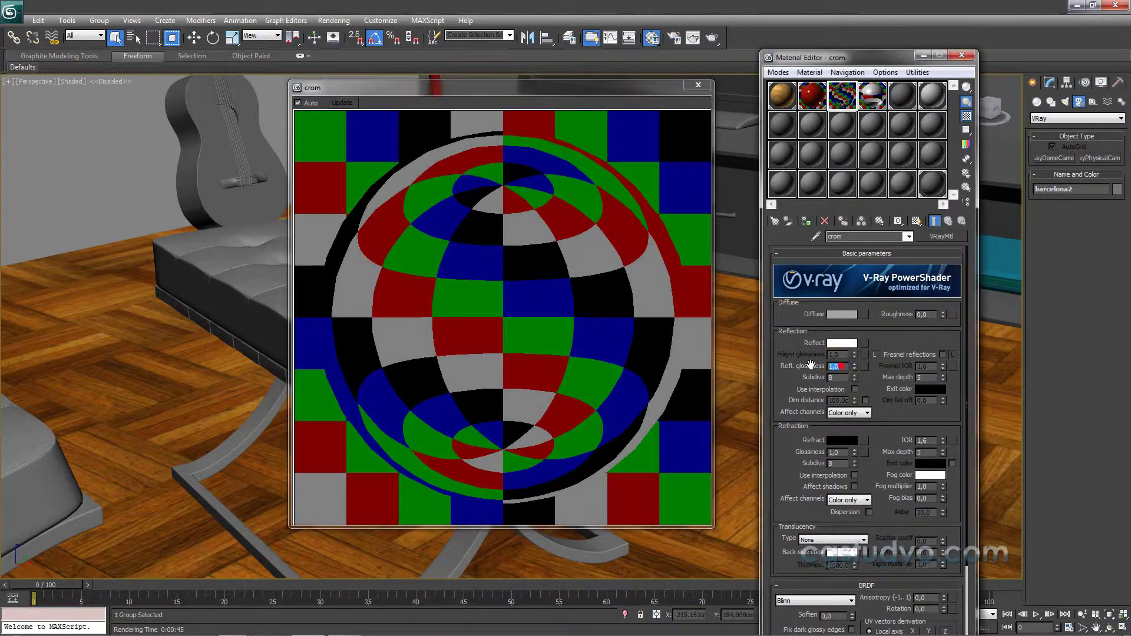
pyautogui.write('0,')
pyautogui.write('7')
pyautogui.press('Return')
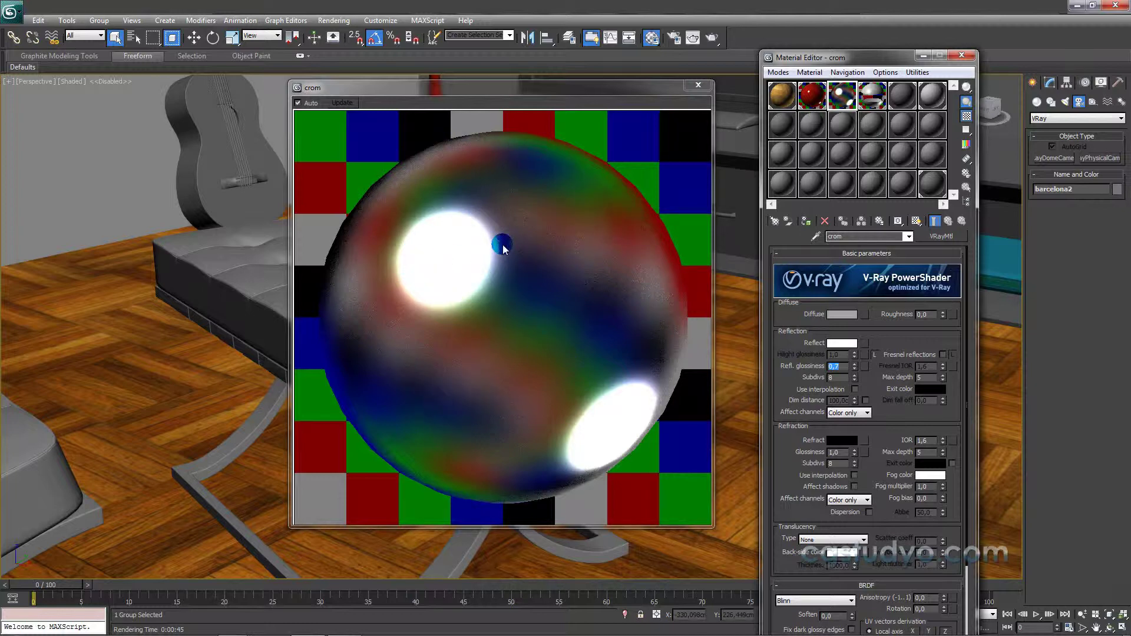
pyautogui.write('0,8')
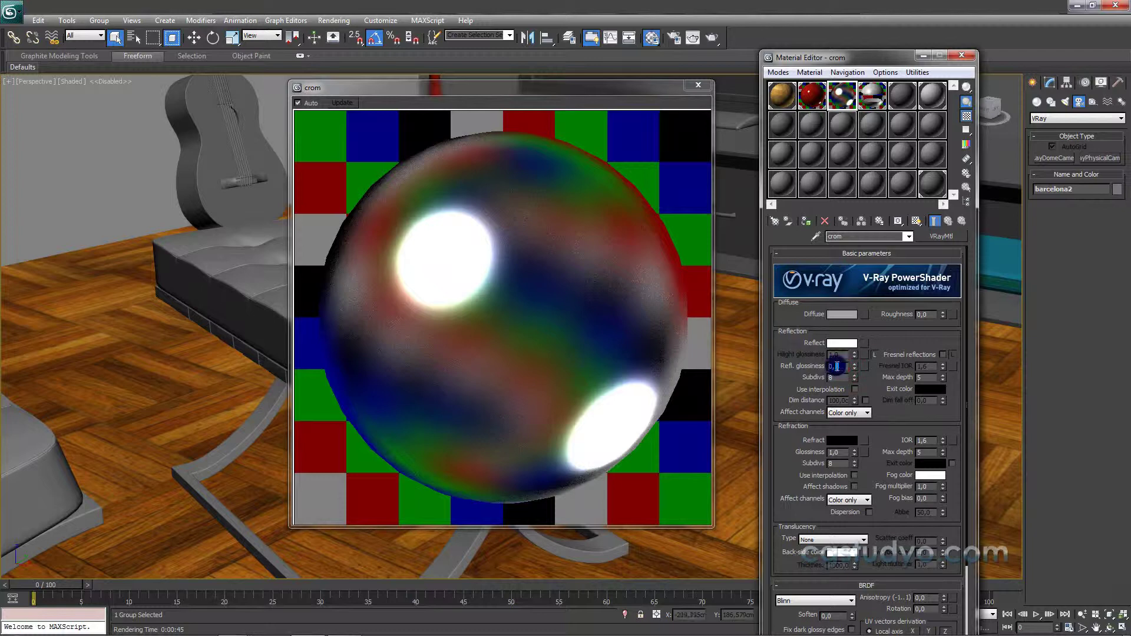
pyautogui.write('5')
pyautogui.press('Return')
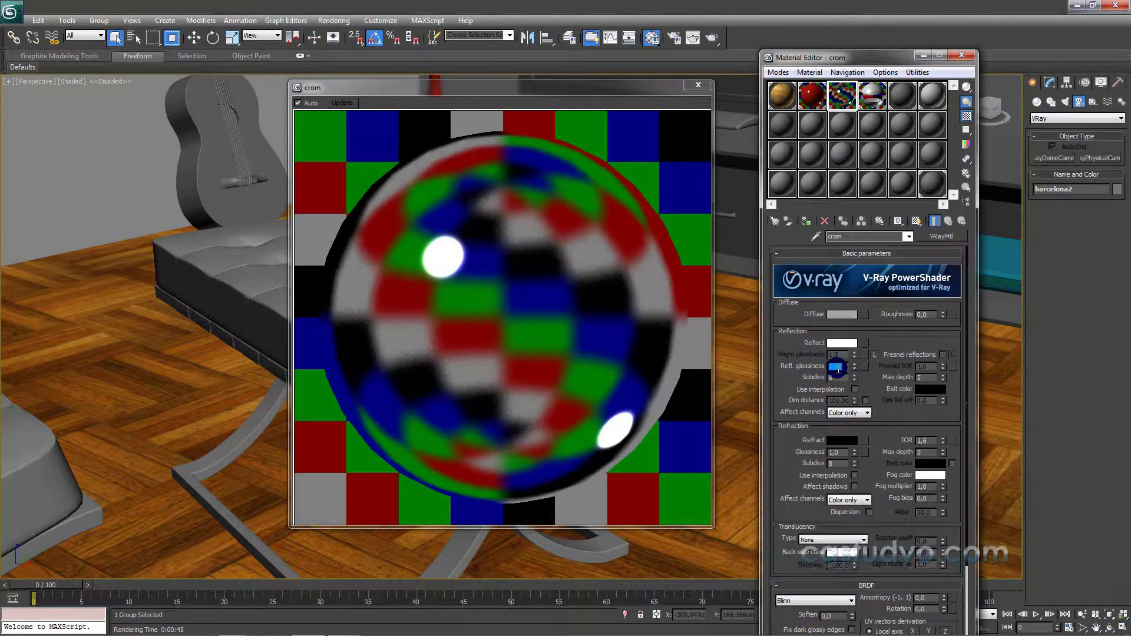
pyautogui.moveTo(839, 370); pyautogui.dragTo(833, 363)
pyautogui.write('0,7')
pyautogui.click(791, 371)
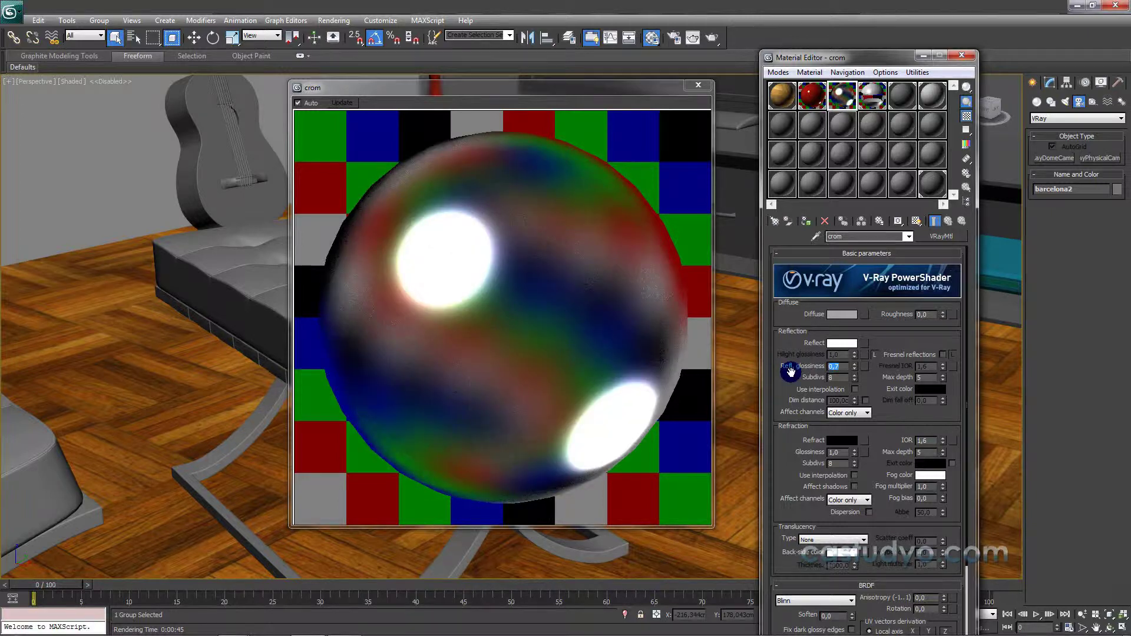
# Check the crom reflection colour without changing it and close the enlarged preview
pyautogui.click(840, 344)
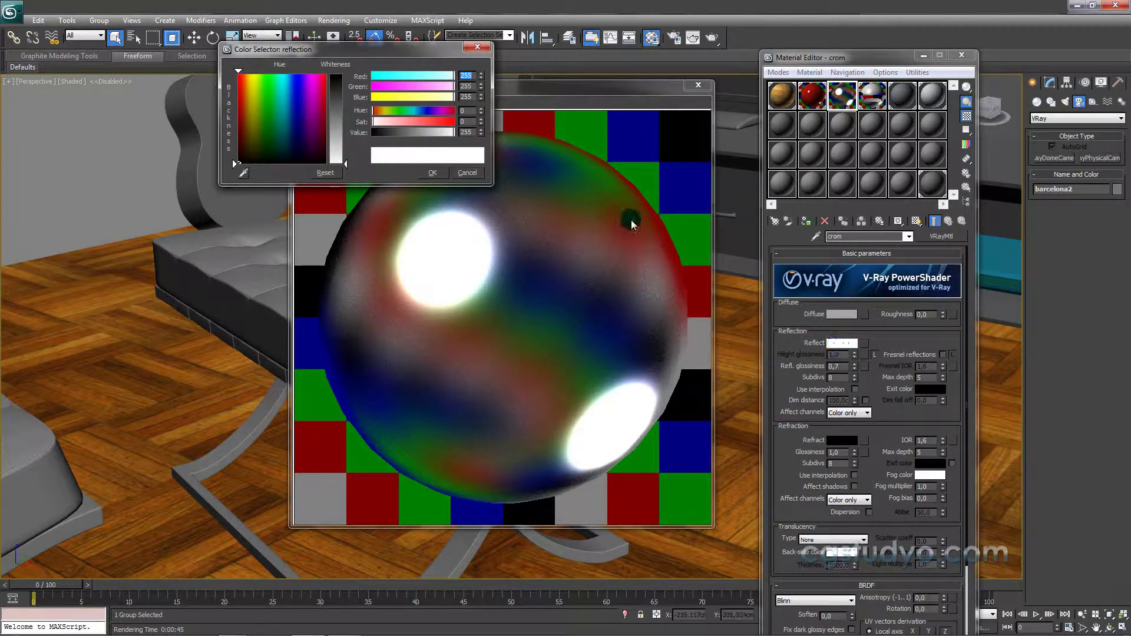
pyautogui.click(474, 48)
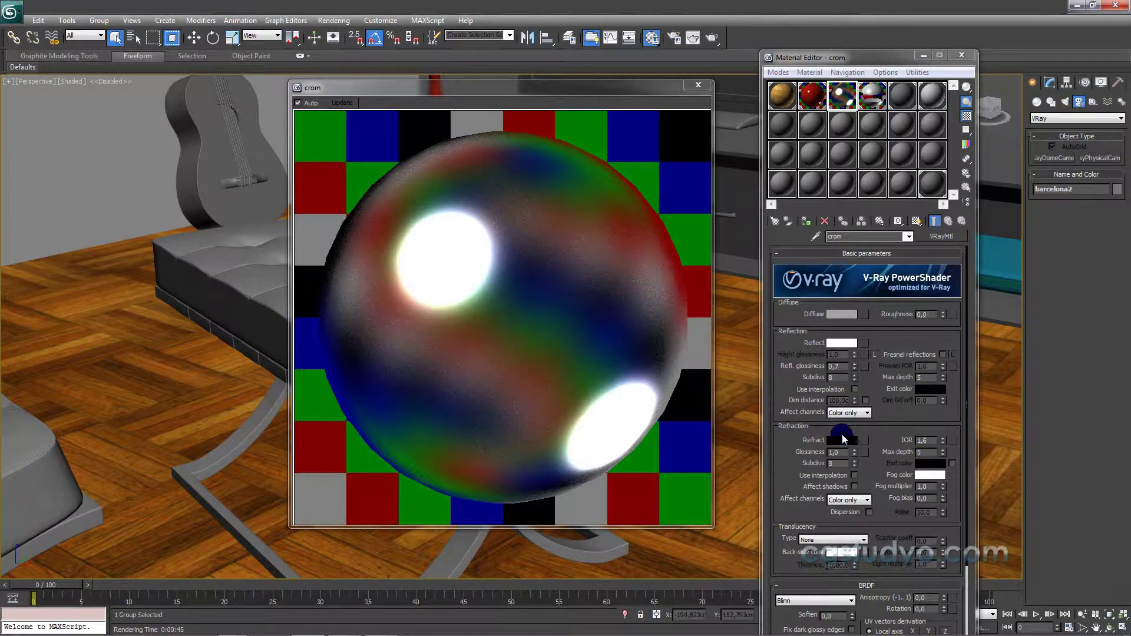
pyautogui.click(698, 85)
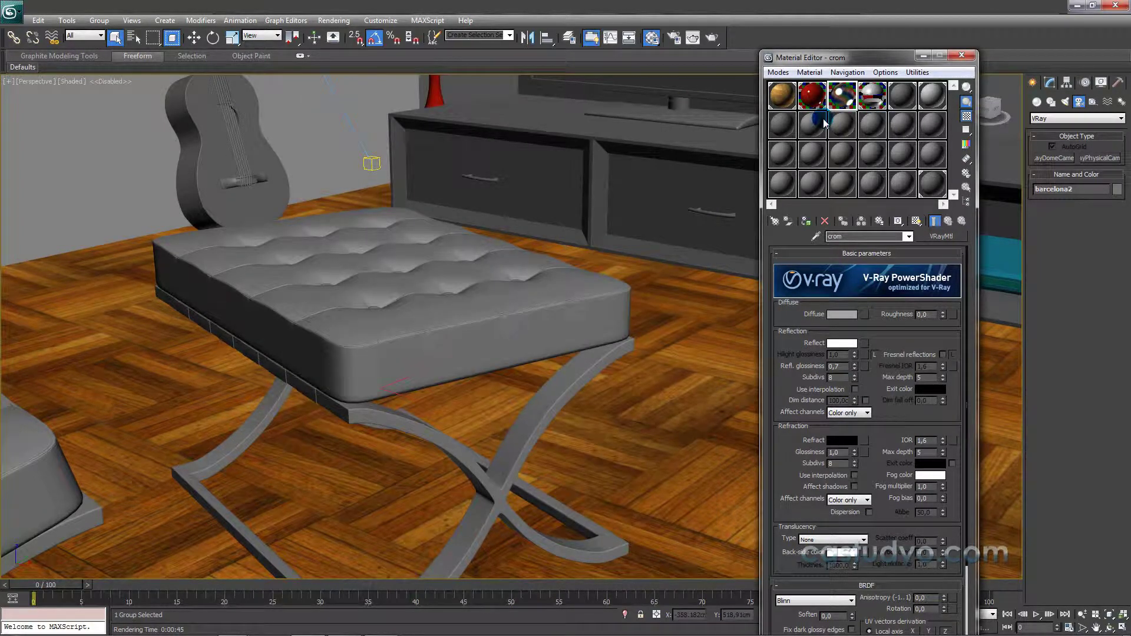
# Assign the crom chrome material to the ottoman legs and then the chair frame
pyautogui.moveTo(842, 95); pyautogui.dragTo(568, 375)
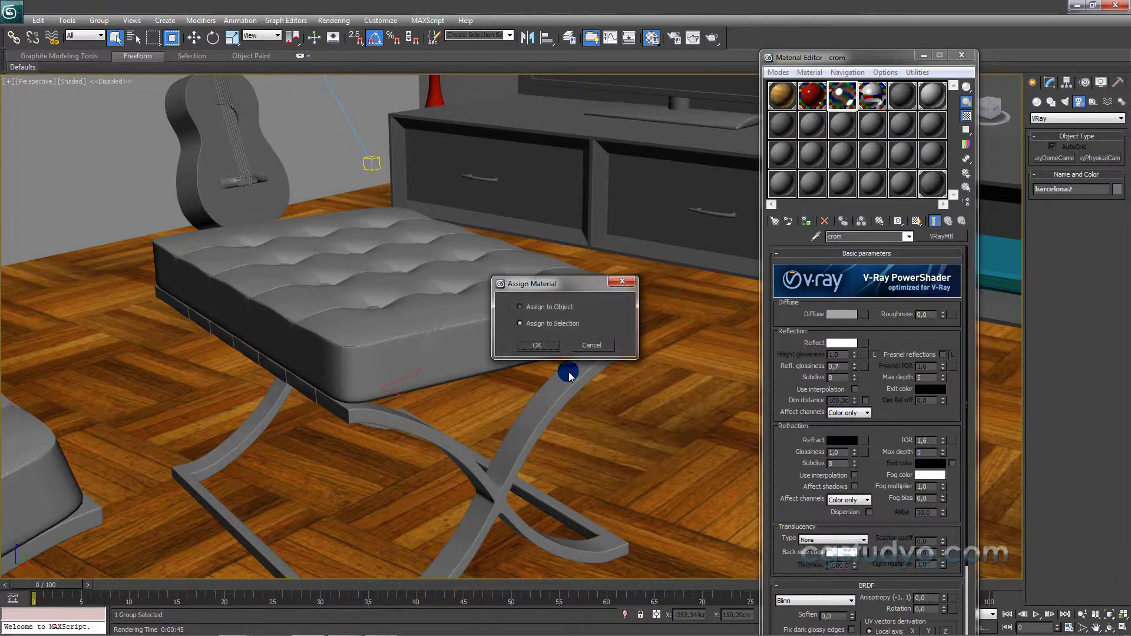
pyautogui.click(541, 347)
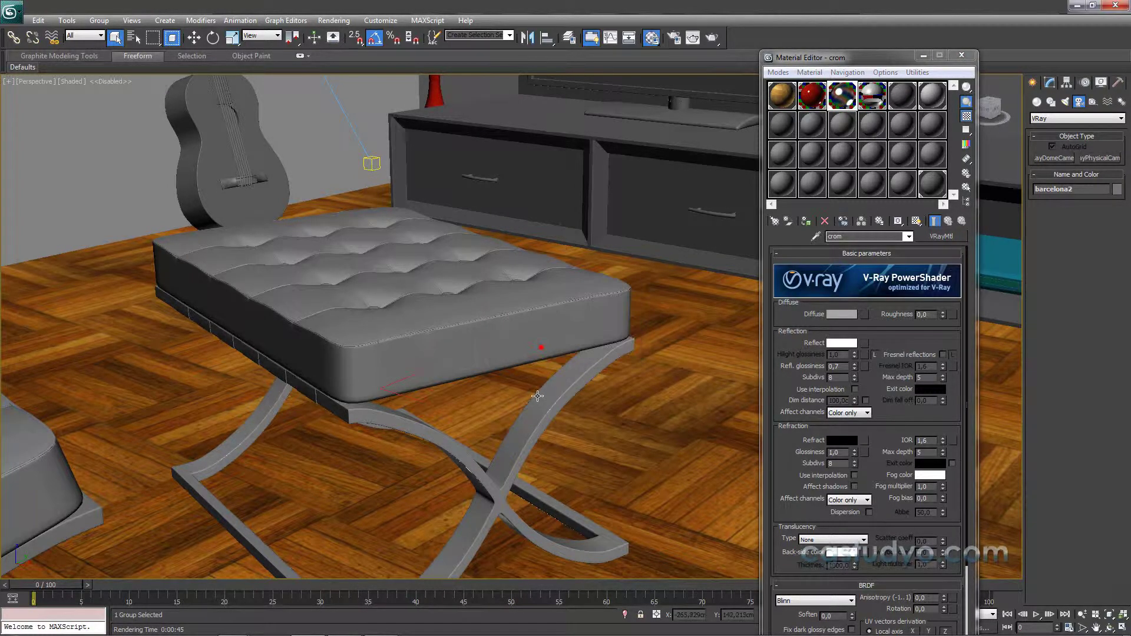
pyautogui.moveTo(538, 396)
pyautogui.keyDown('alt'); pyautogui.mouseDown(button='middle')
pyautogui.moveTo(555, 305)
pyautogui.moveTo(646, 144)
pyautogui.moveTo(533, 224)
pyautogui.moveTo(616, 224)
pyautogui.mouseUp(button='middle'); pyautogui.keyUp('alt')
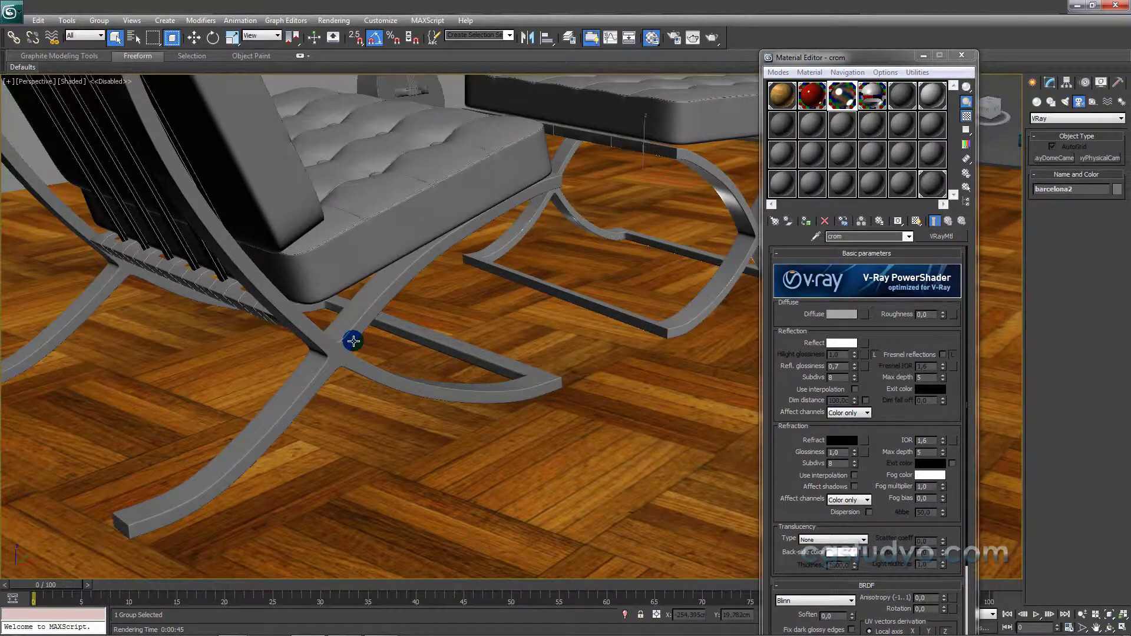
pyautogui.keyDown('alt'); pyautogui.moveTo(353, 341); pyautogui.dragTo(620, 317, button='middle'); pyautogui.keyUp('alt')
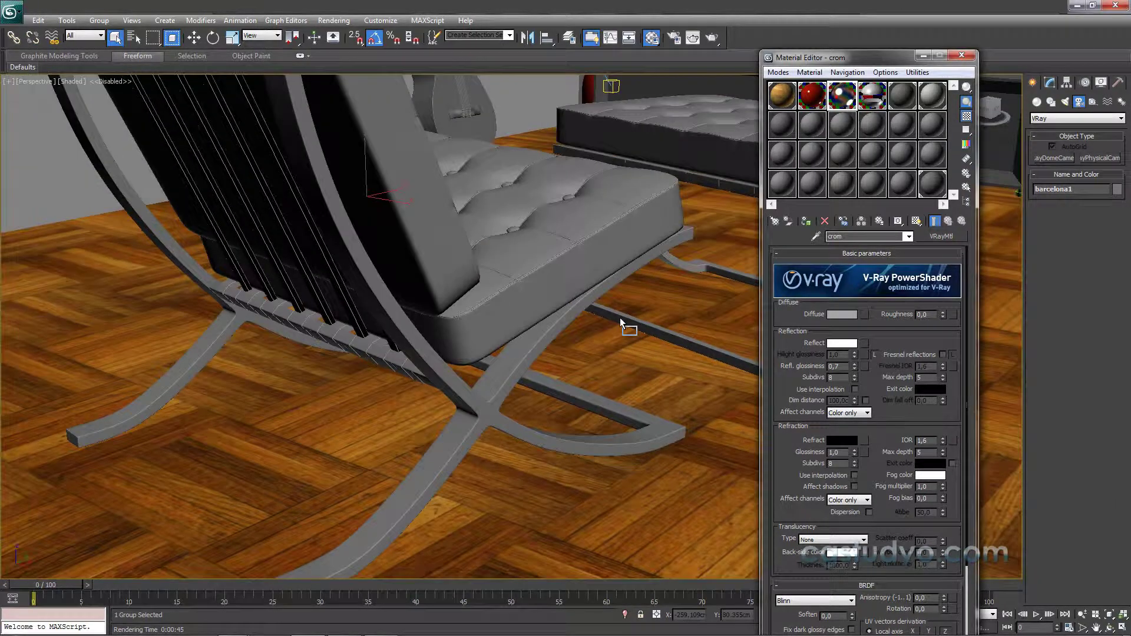
pyautogui.moveTo(620, 317); pyautogui.dragTo(499, 390)
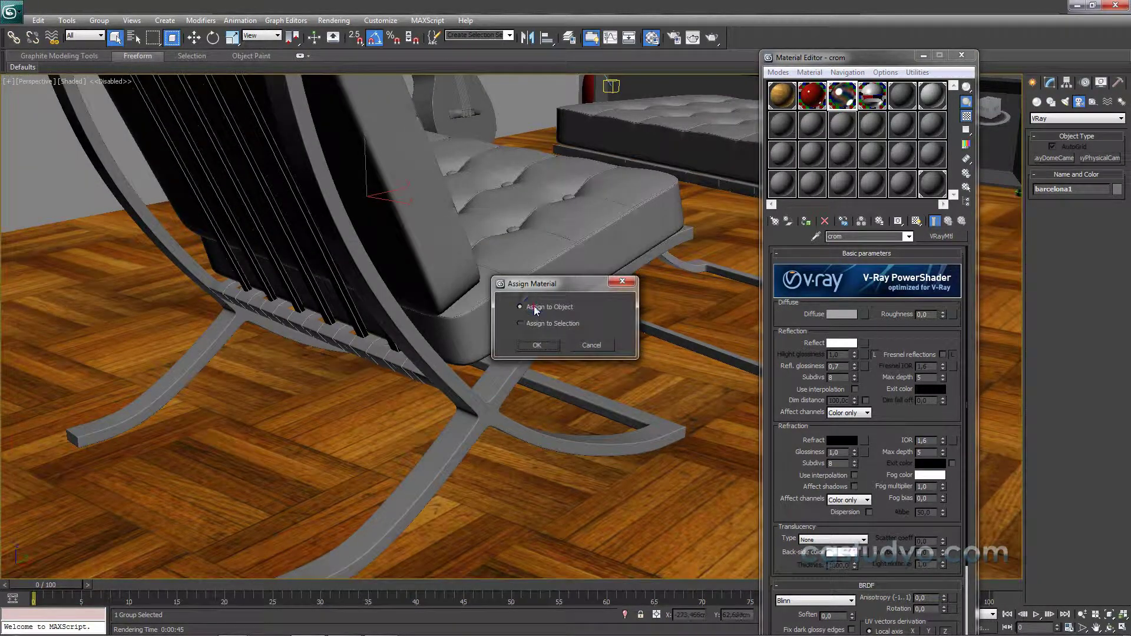
pyautogui.click(536, 345)
pyautogui.moveTo(538, 349)
pyautogui.keyDown('alt'); pyautogui.mouseDown(button='middle')
pyautogui.moveTo(481, 432)
pyautogui.moveTo(311, 289)
pyautogui.mouseUp(button='middle'); pyautogui.keyUp('alt')
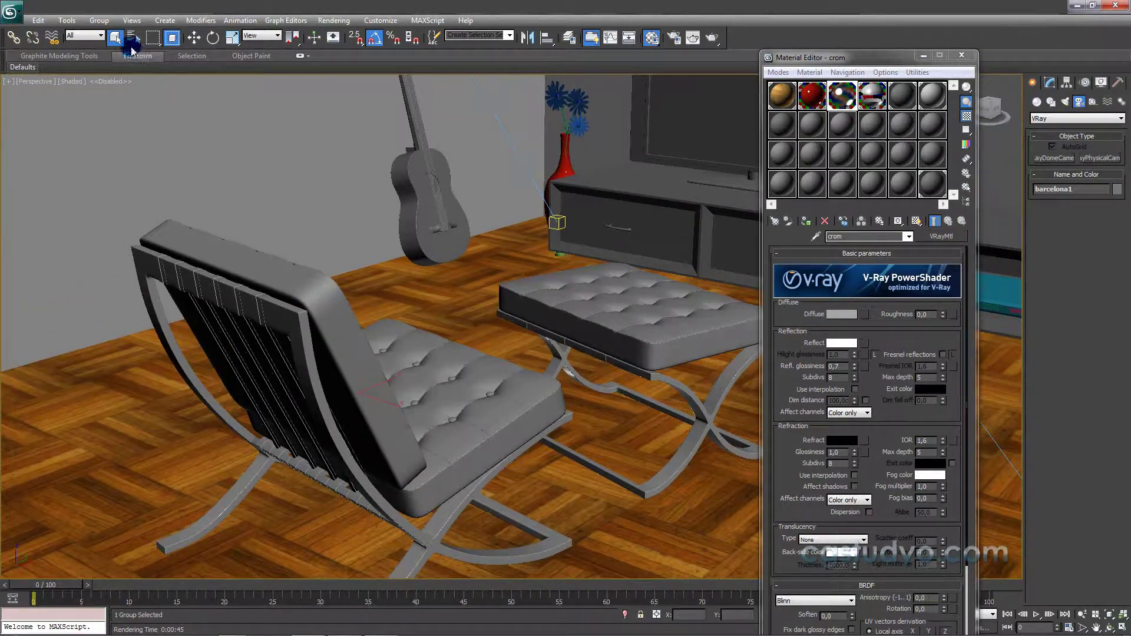
pyautogui.click(962, 55)
# Orbit and zoom to a low view of the chair and ottoman legs
pyautogui.press('w')
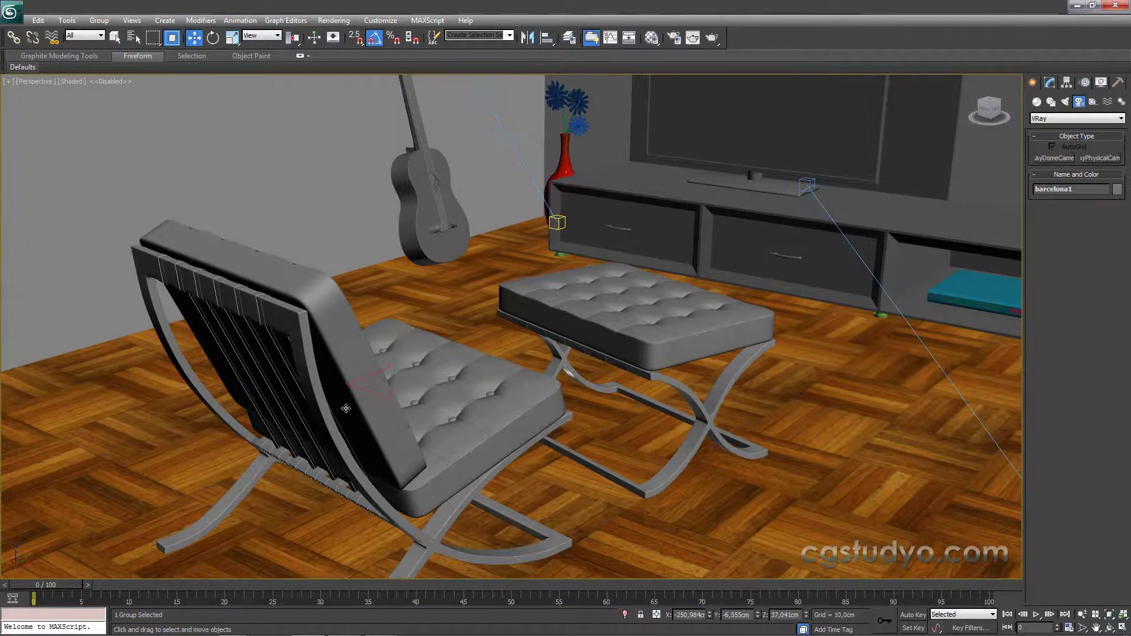
pyautogui.click(374, 397)
pyautogui.hotkey('shift', 'z')
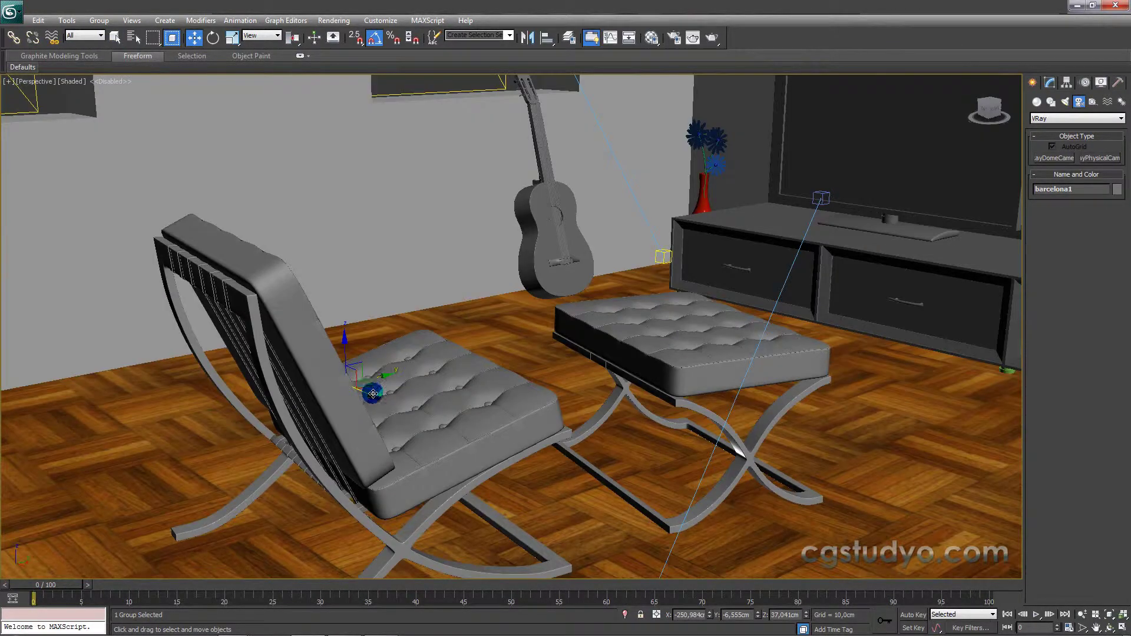
pyautogui.moveTo(373, 394); pyautogui.dragTo(427, 423)
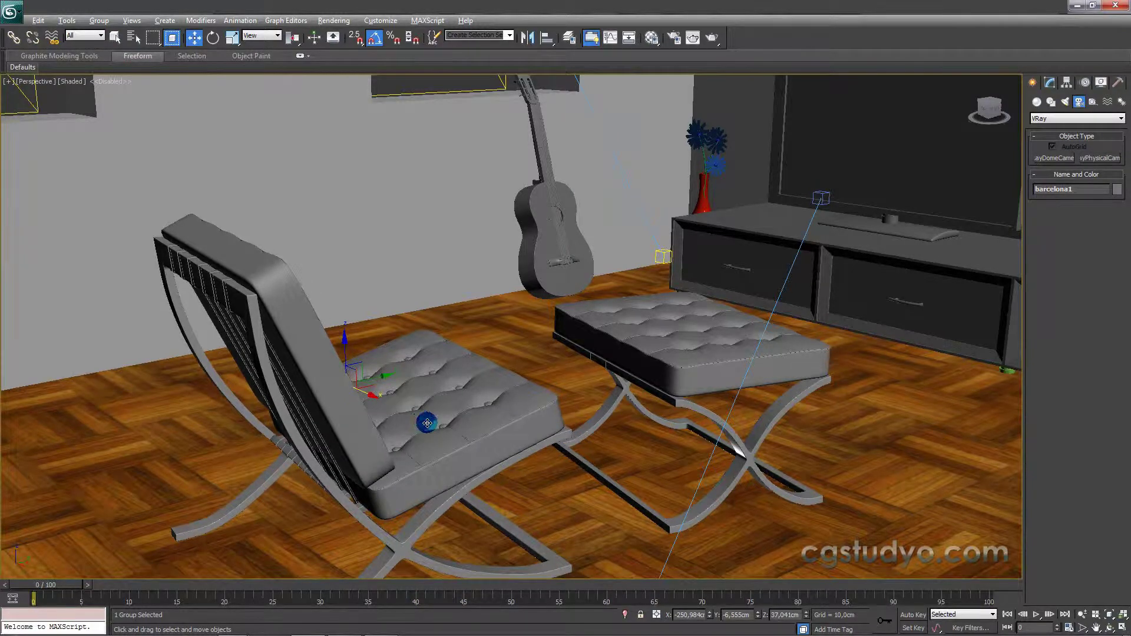
pyautogui.keyDown('alt'); pyautogui.moveTo(427, 423); pyautogui.dragTo(431, 296, button='middle'); pyautogui.keyUp('alt')
pyautogui.scroll(5, 432, 309)
pyautogui.scroll(5, 432, 319)
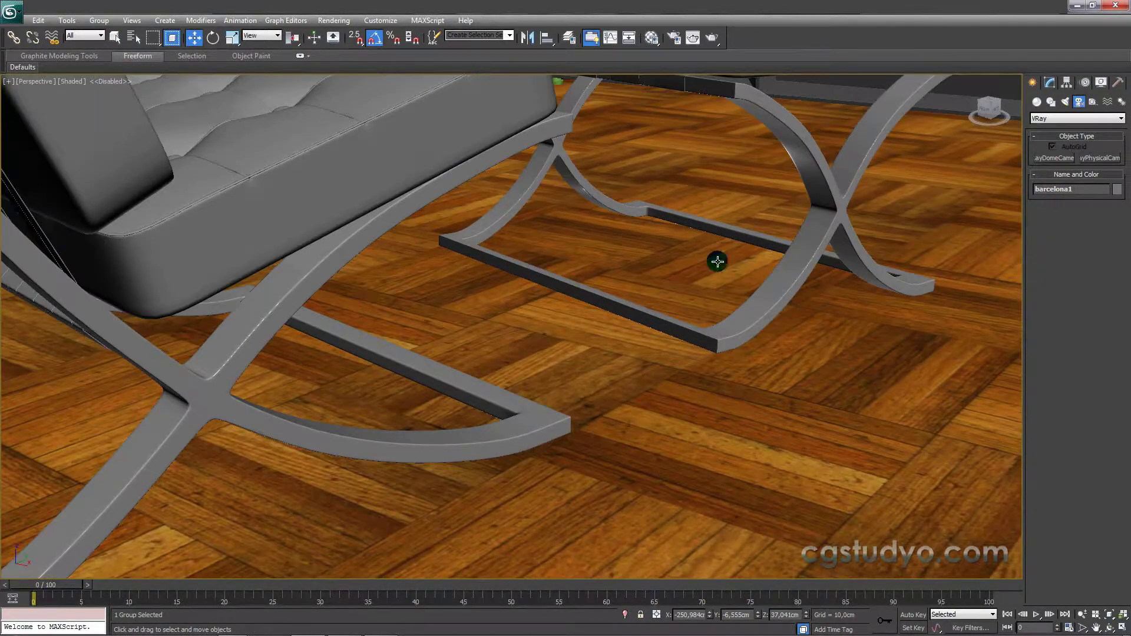
pyautogui.moveTo(718, 262)
pyautogui.keyDown('ctrl'); pyautogui.keyDown('alt'); pyautogui.mouseDown(button='middle')
pyautogui.moveTo(740, 402)
pyautogui.moveTo(677, 422)
pyautogui.moveTo(672, 457)
pyautogui.mouseUp(button='middle'); pyautogui.keyUp('alt'); pyautogui.keyUp('ctrl')
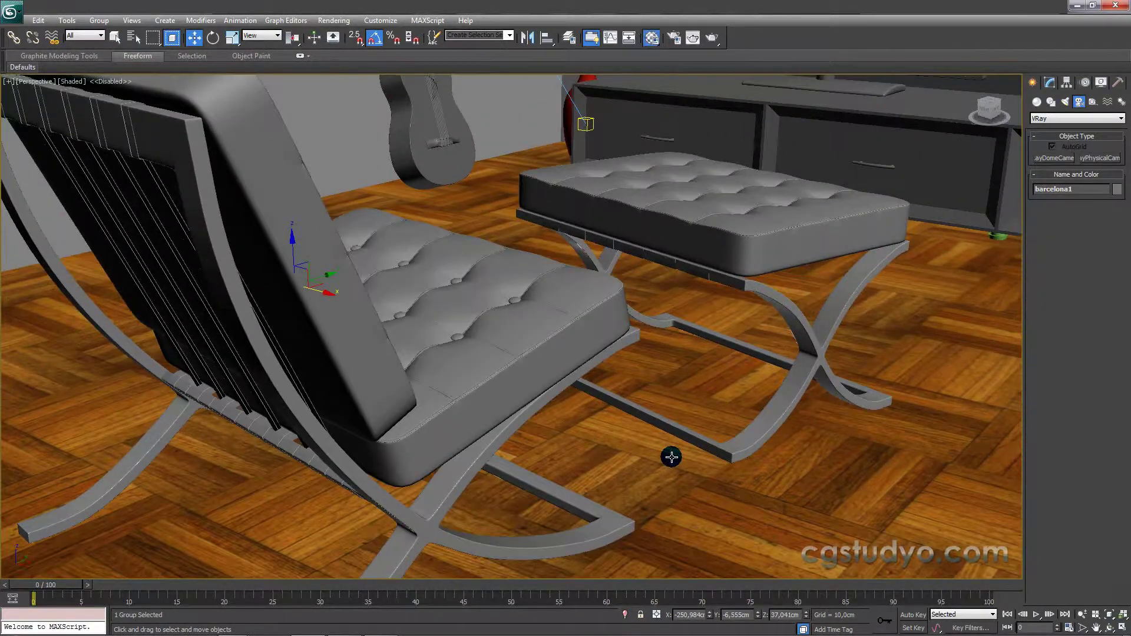
# Pick an empty material slot and name it derikaplama
pyautogui.press('m')
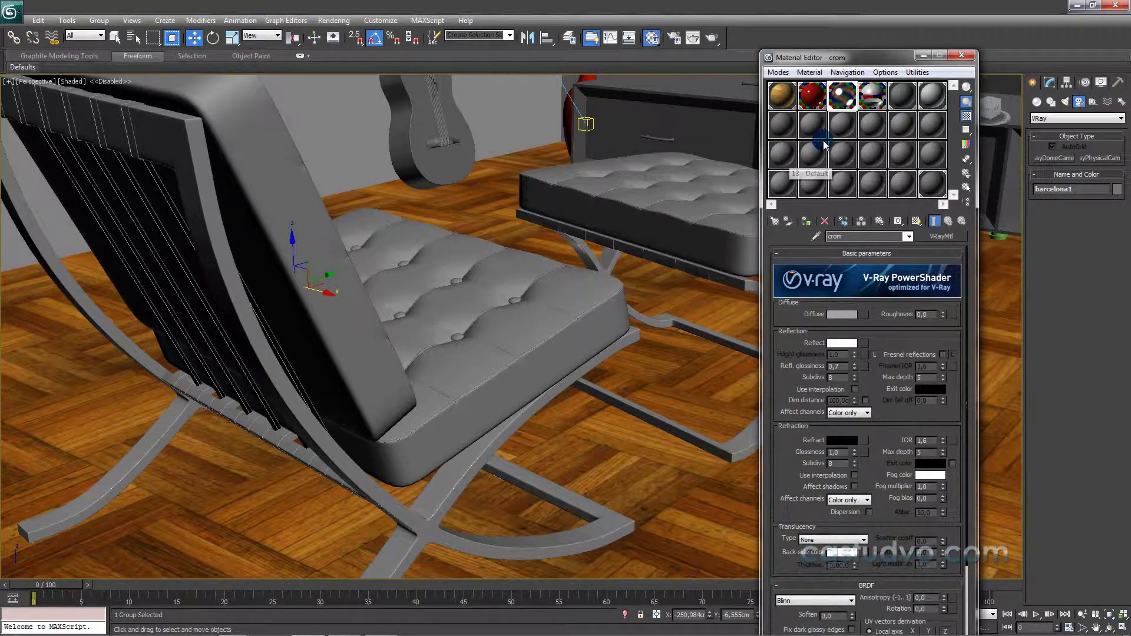
pyautogui.moveTo(823, 145); pyautogui.dragTo(678, 205)
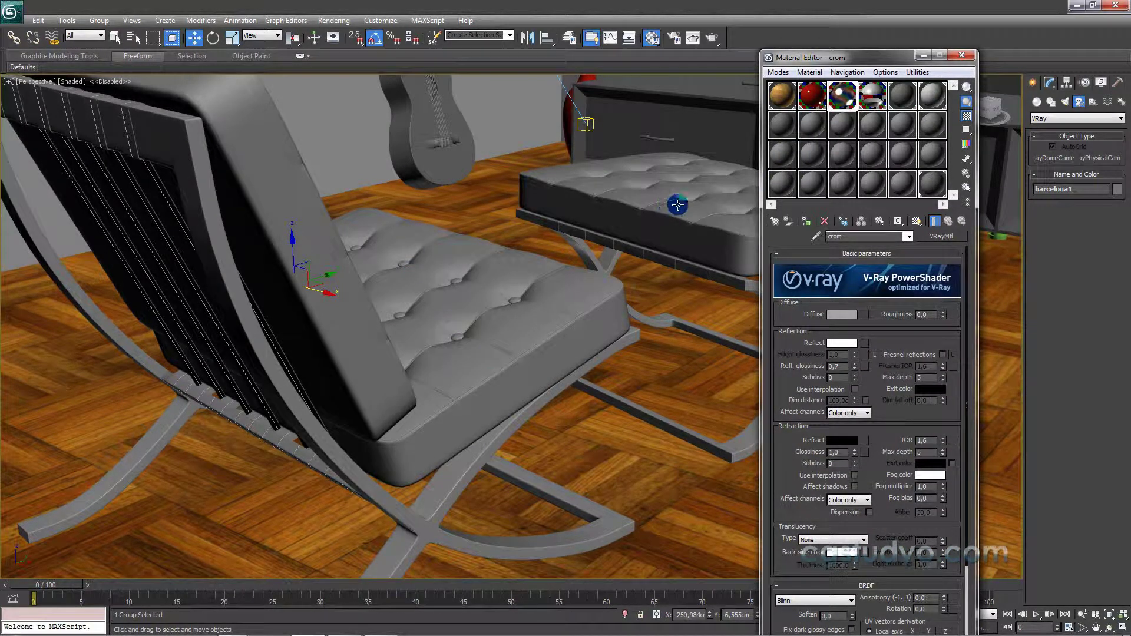
pyautogui.moveTo(678, 204); pyautogui.dragTo(903, 100)
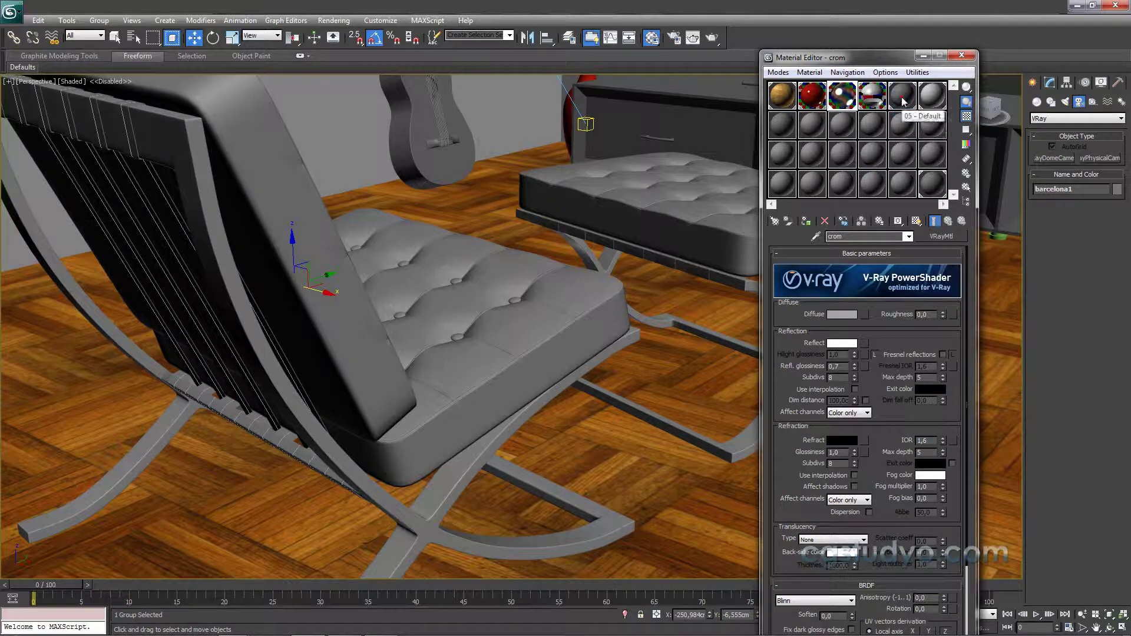
pyautogui.click(903, 100)
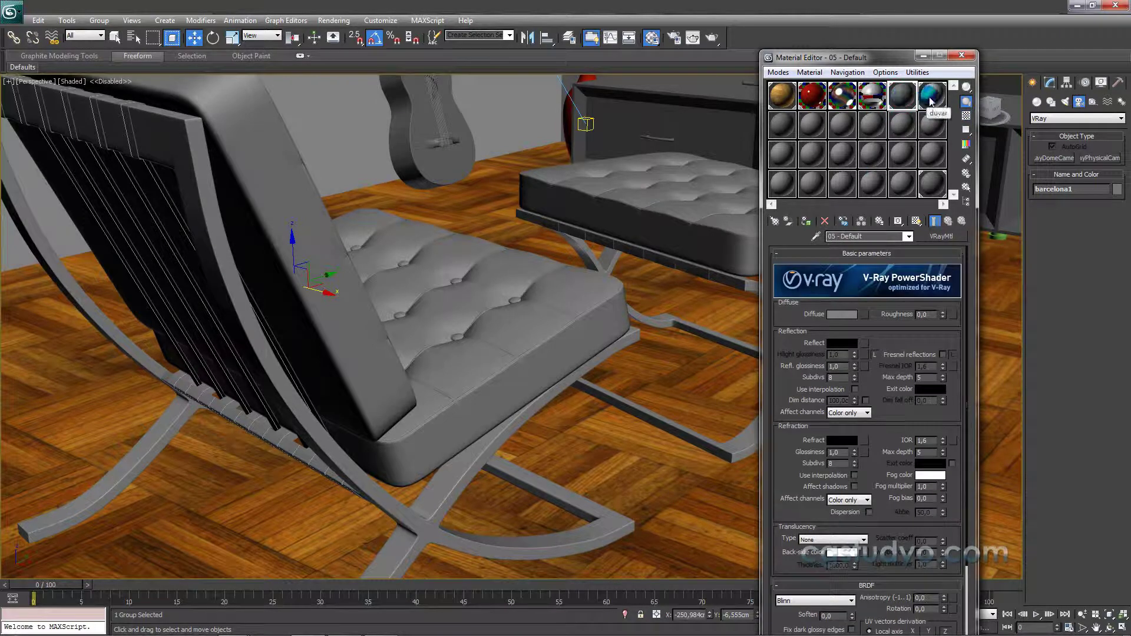
pyautogui.click(783, 121)
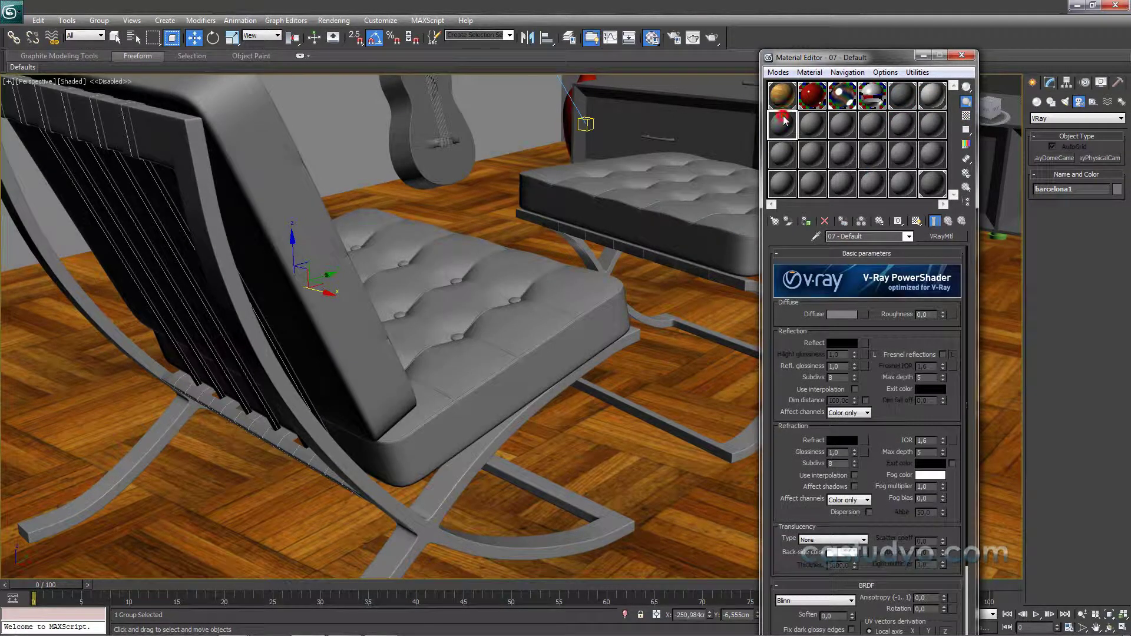
pyautogui.moveTo(863, 237); pyautogui.dragTo(785, 244)
pyautogui.write('derikaplama')
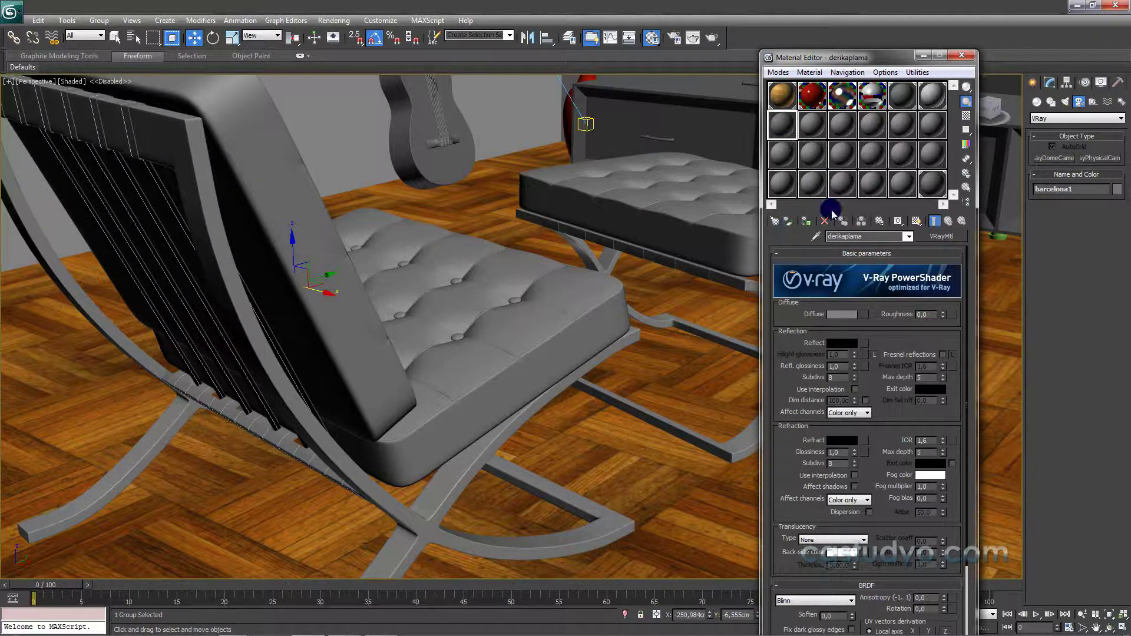
pyautogui.click(782, 135)
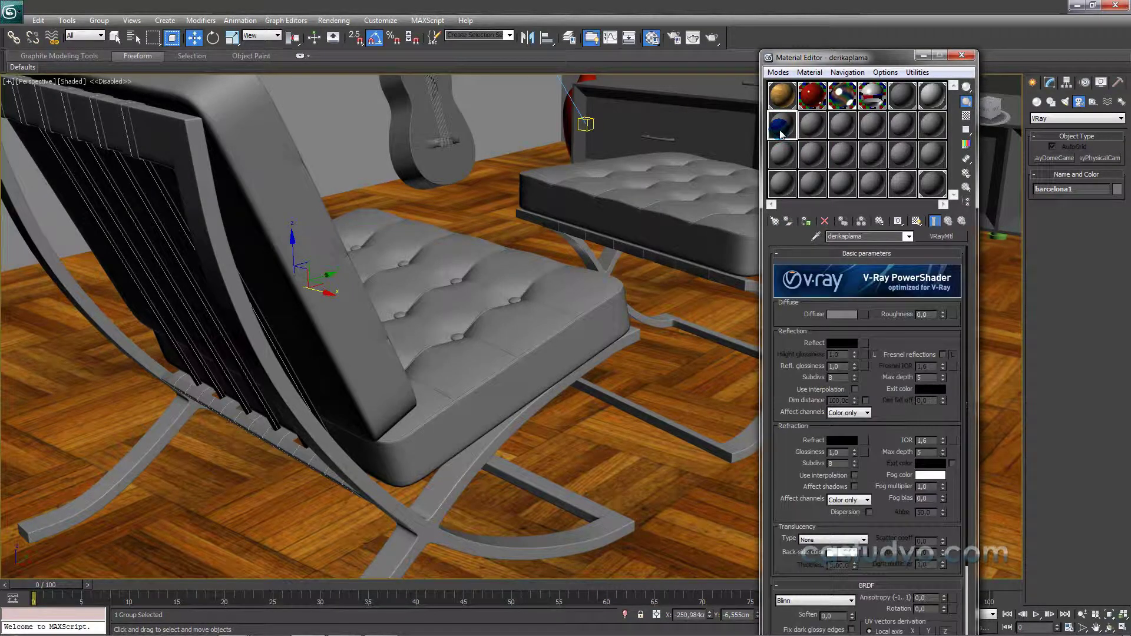
# Set derikaplama's diffuse to near-black 35 and reflection to dark grey 30
pyautogui.click(842, 314)
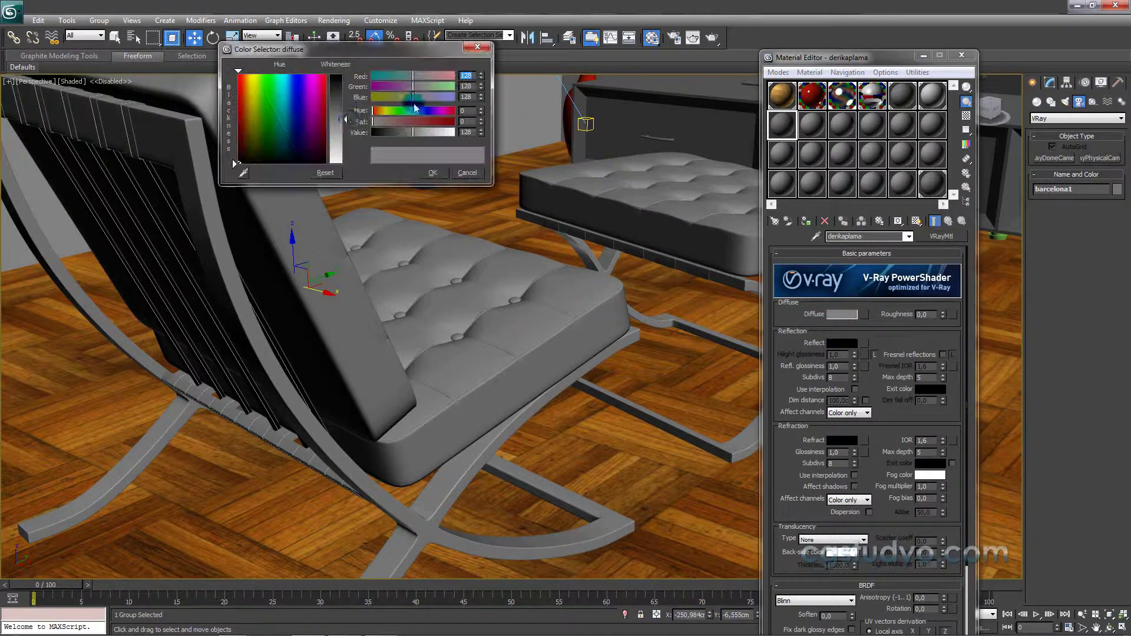
pyautogui.moveTo(346, 118); pyautogui.dragTo(345, 76)
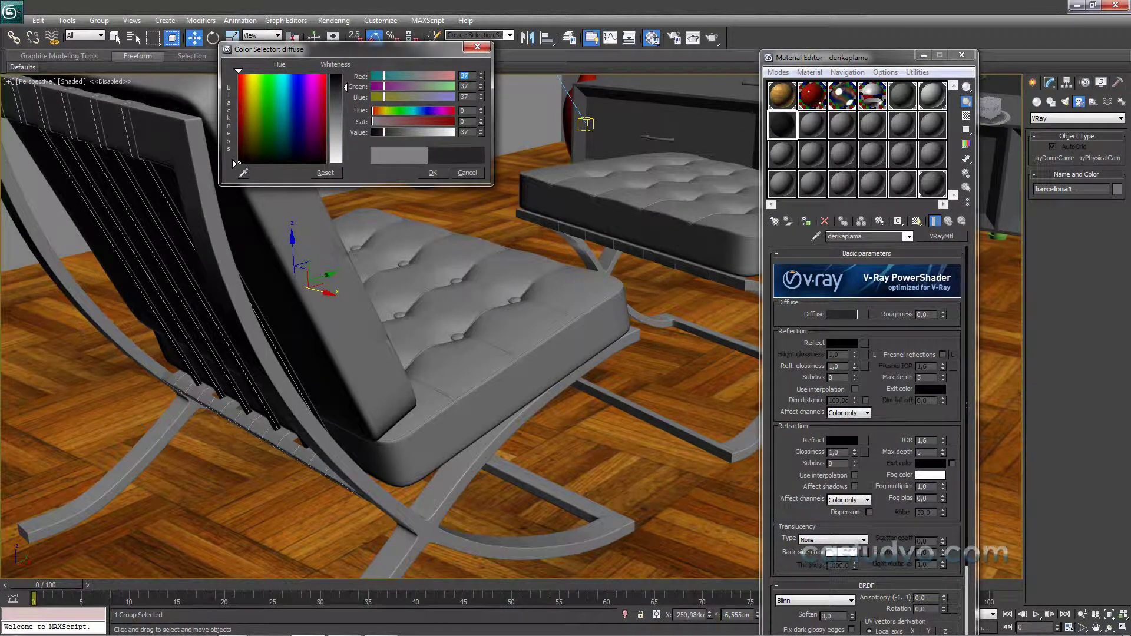
pyautogui.click(436, 172)
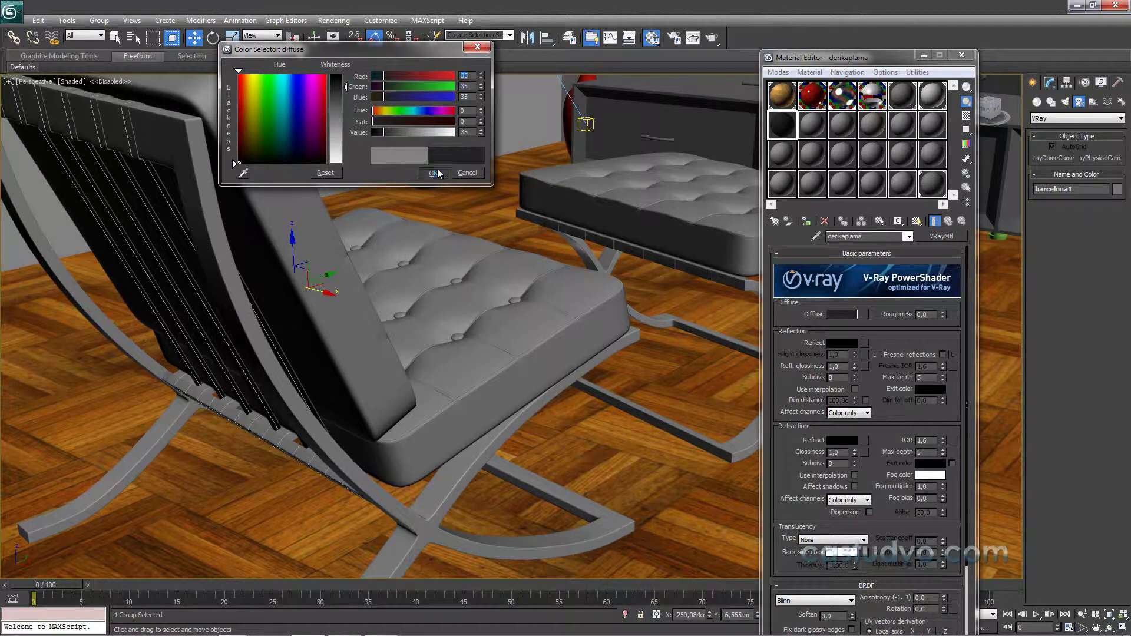
pyautogui.click(842, 343)
pyautogui.moveTo(347, 77); pyautogui.dragTo(348, 87)
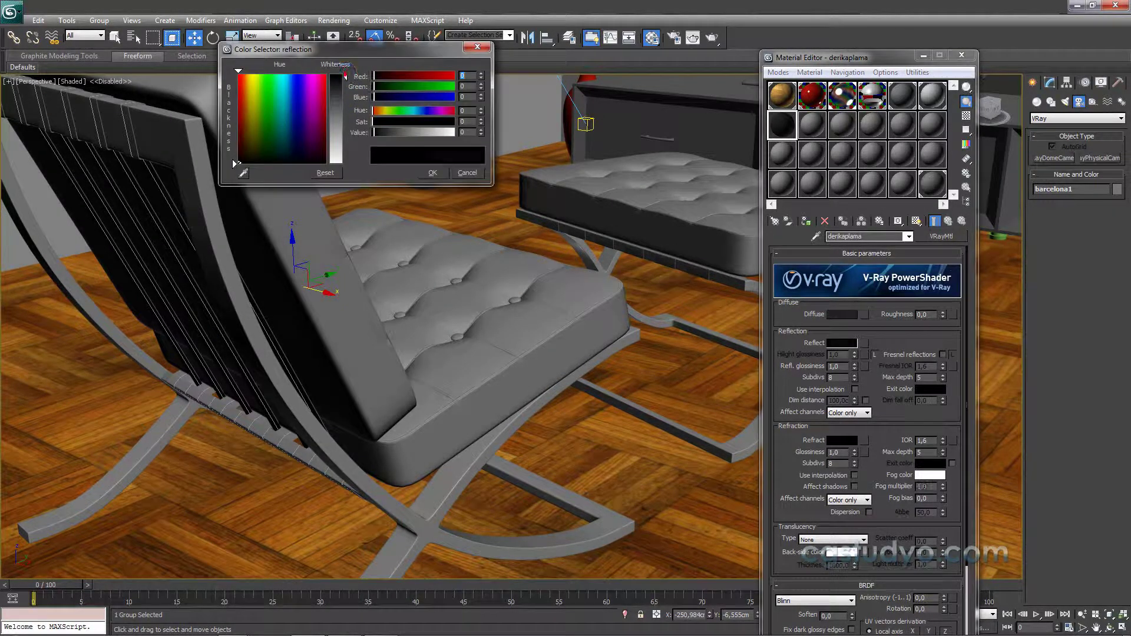
pyautogui.doubleClick(467, 132)
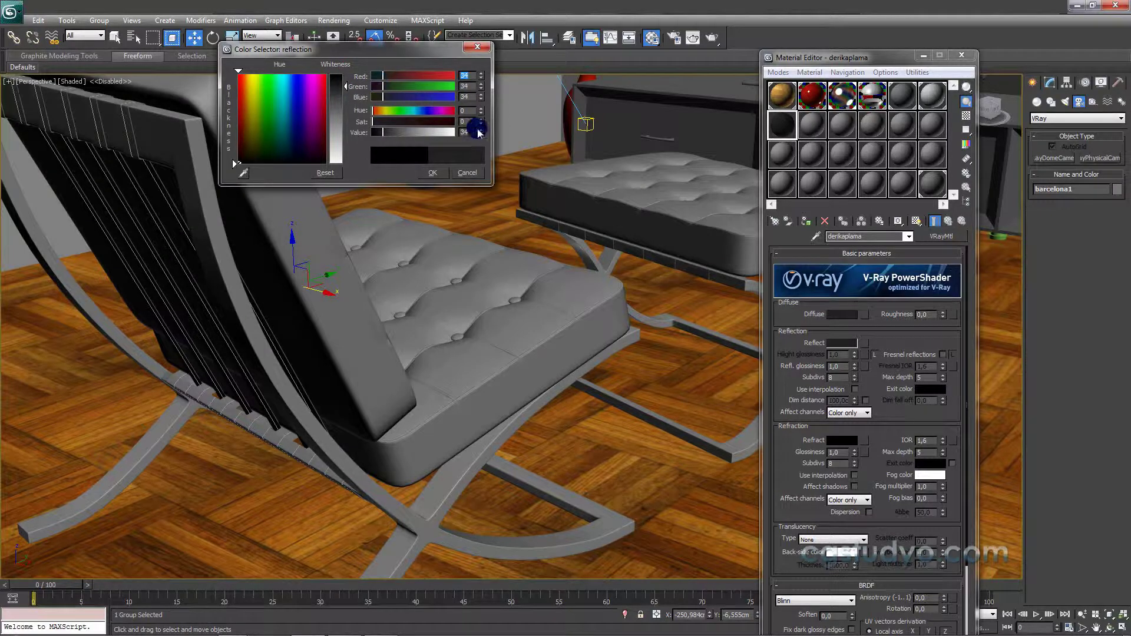
pyautogui.write('0')
pyautogui.press('Return')
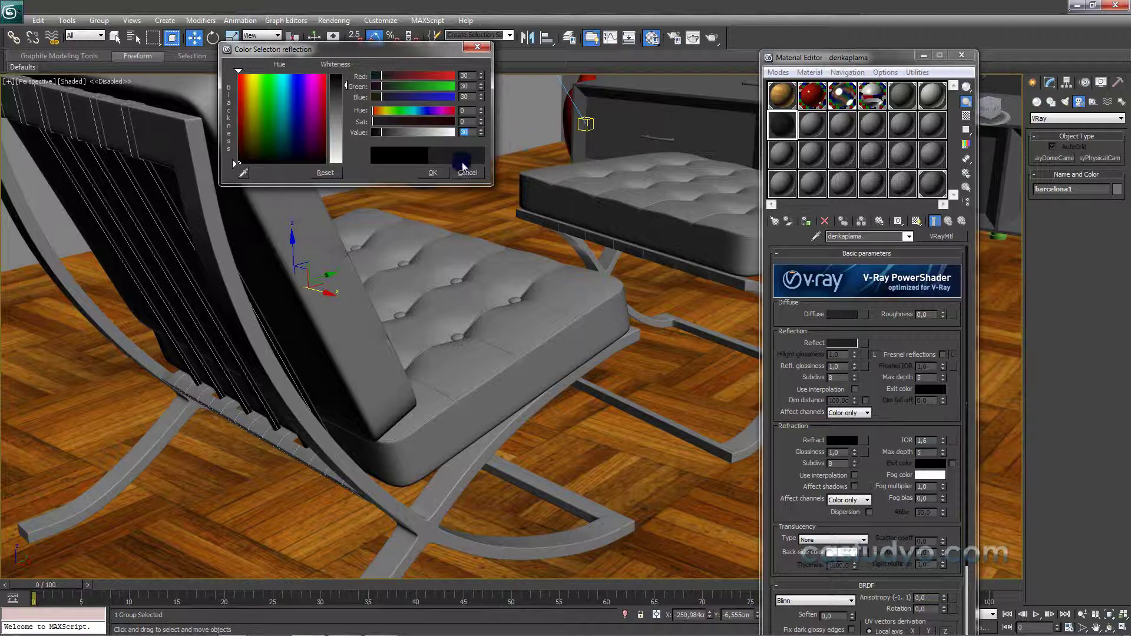
pyautogui.click(433, 173)
# Unlock highlight glossiness and set it to 0,65, with reflection glossiness 0,5
pyautogui.moveTo(842, 343)
pyautogui.mouseDown()
pyautogui.moveTo(850, 356)
pyautogui.moveTo(871, 353)
pyautogui.mouseUp()
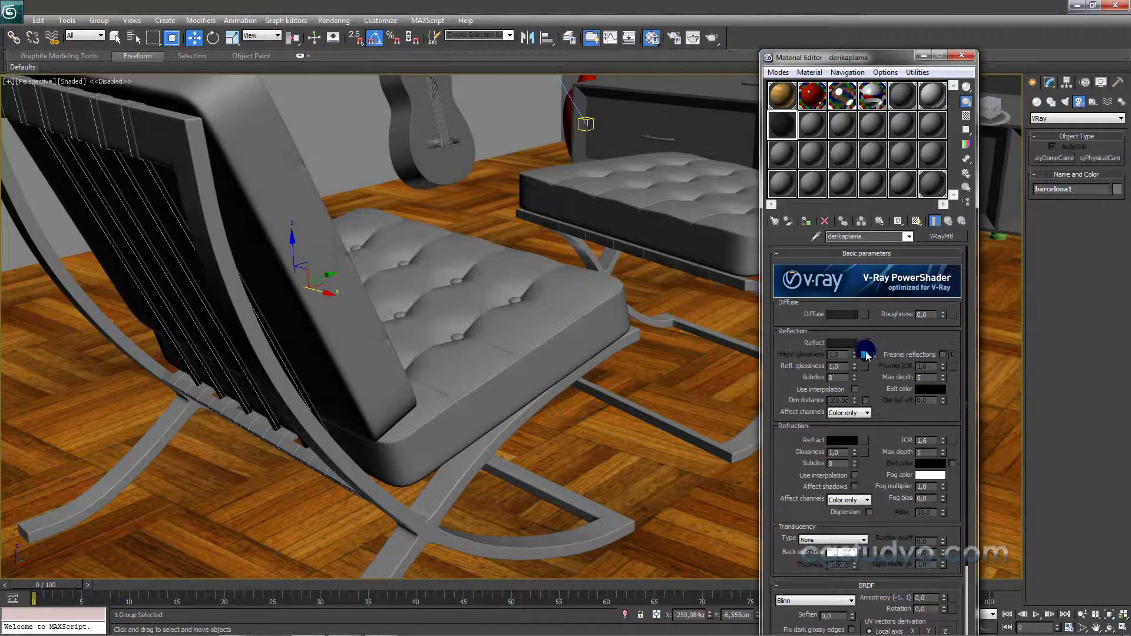
pyautogui.click(865, 356)
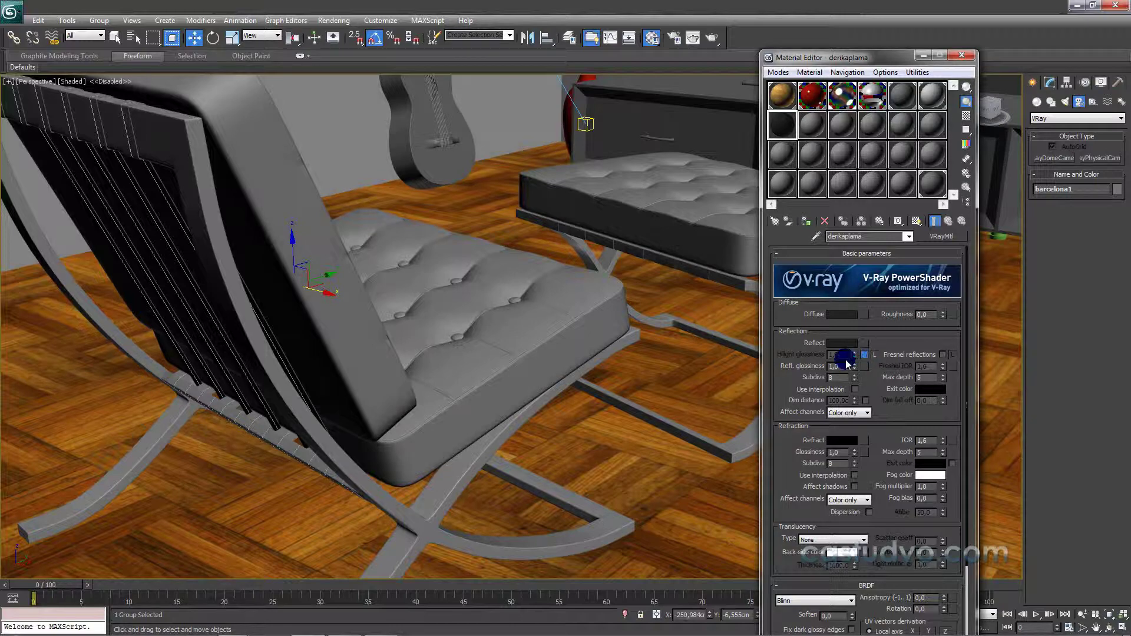
pyautogui.click(865, 366)
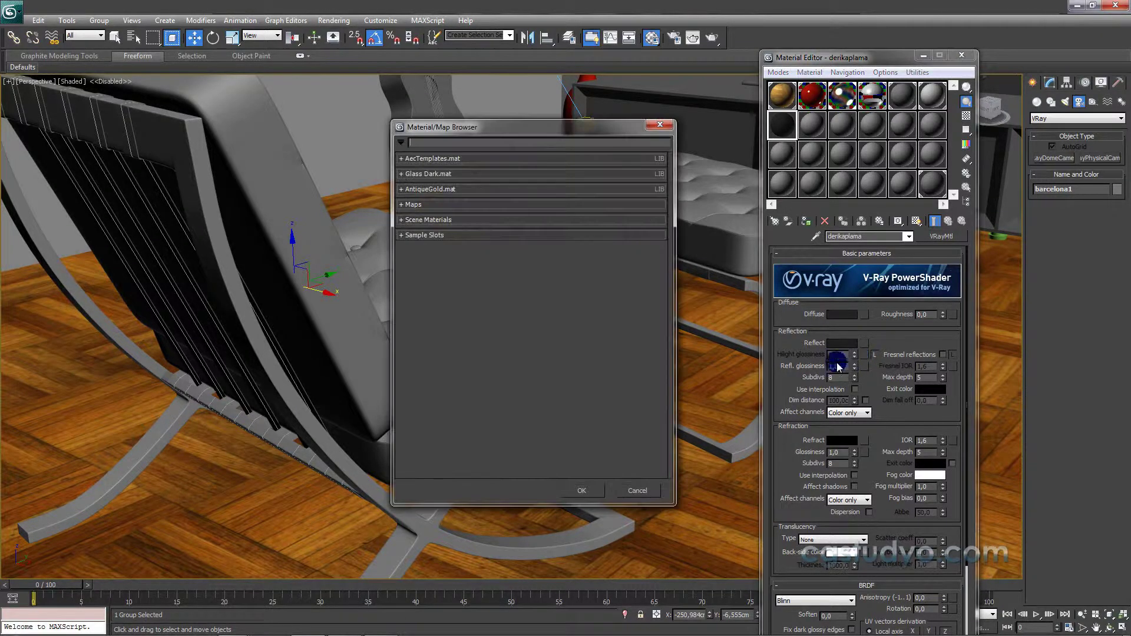
pyautogui.click(658, 127)
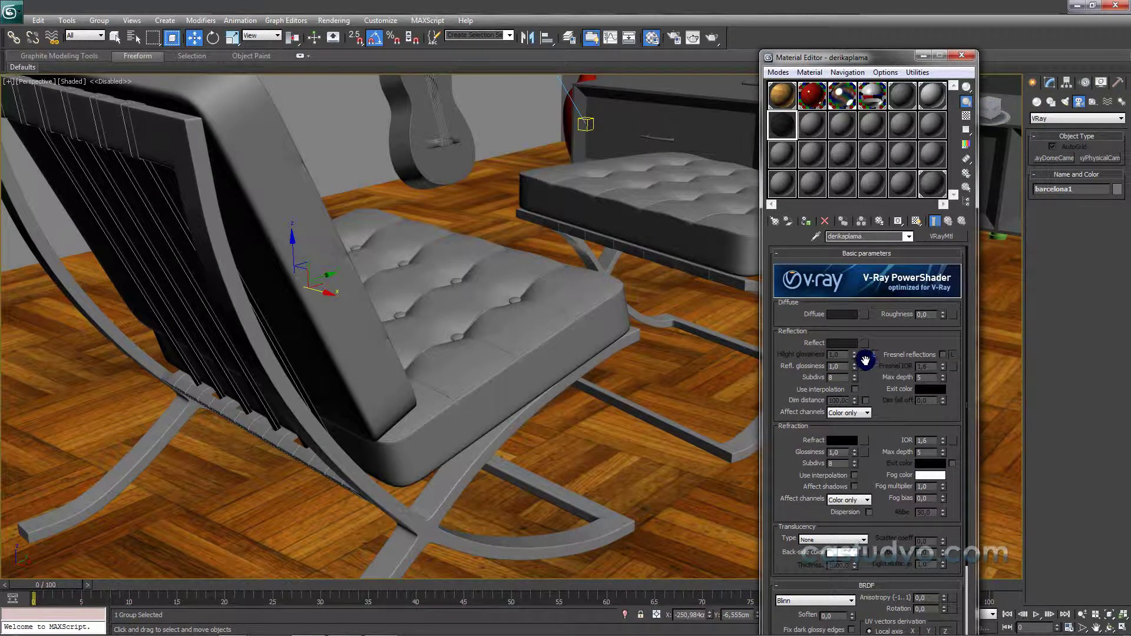
pyautogui.click(873, 355)
pyautogui.moveTo(844, 355); pyautogui.dragTo(813, 355)
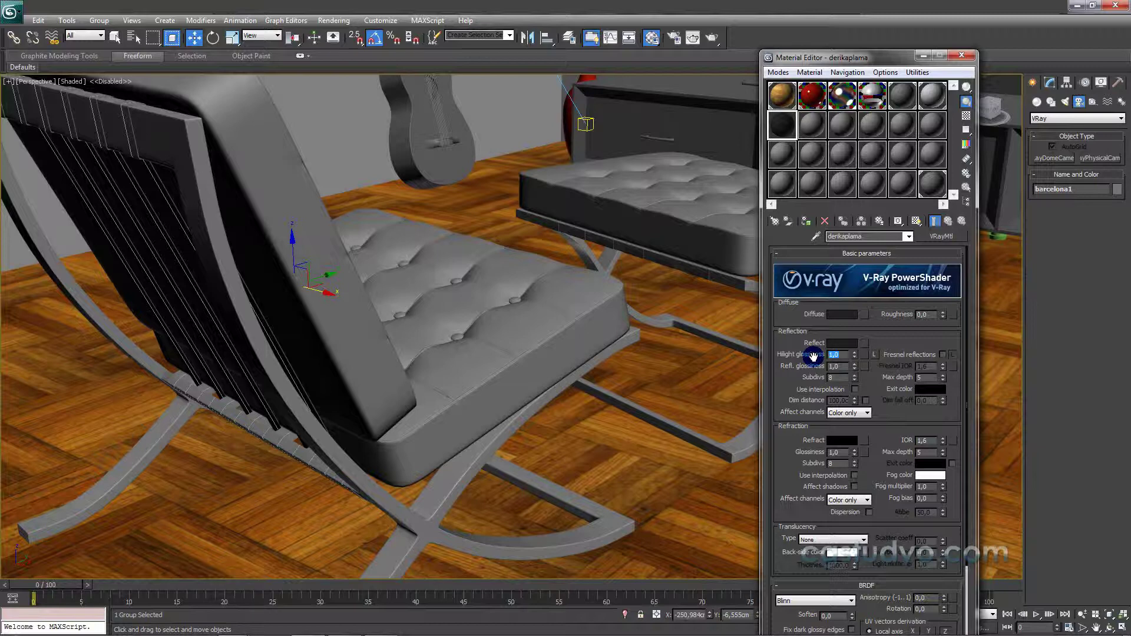
pyautogui.write('0,65')
pyautogui.press('Return')
pyautogui.doubleClick(838, 365)
pyautogui.write('0,')
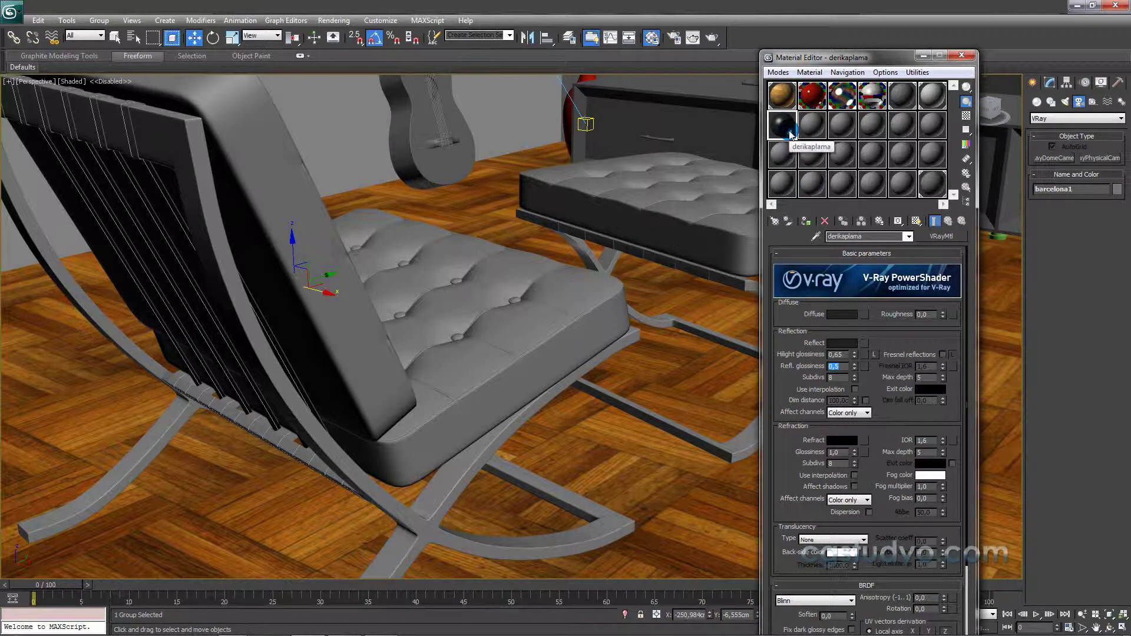
pyautogui.press('Tab')
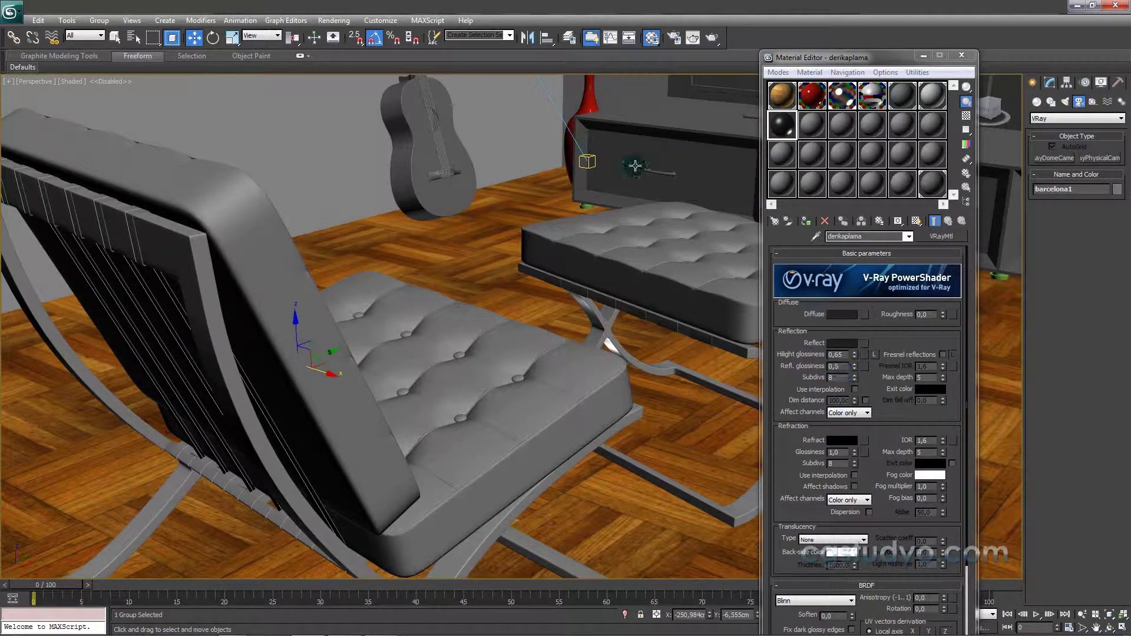
# Select cicekler, load the red vazo material, and review V-Ray render settings unchanged
pyautogui.click(586, 106)
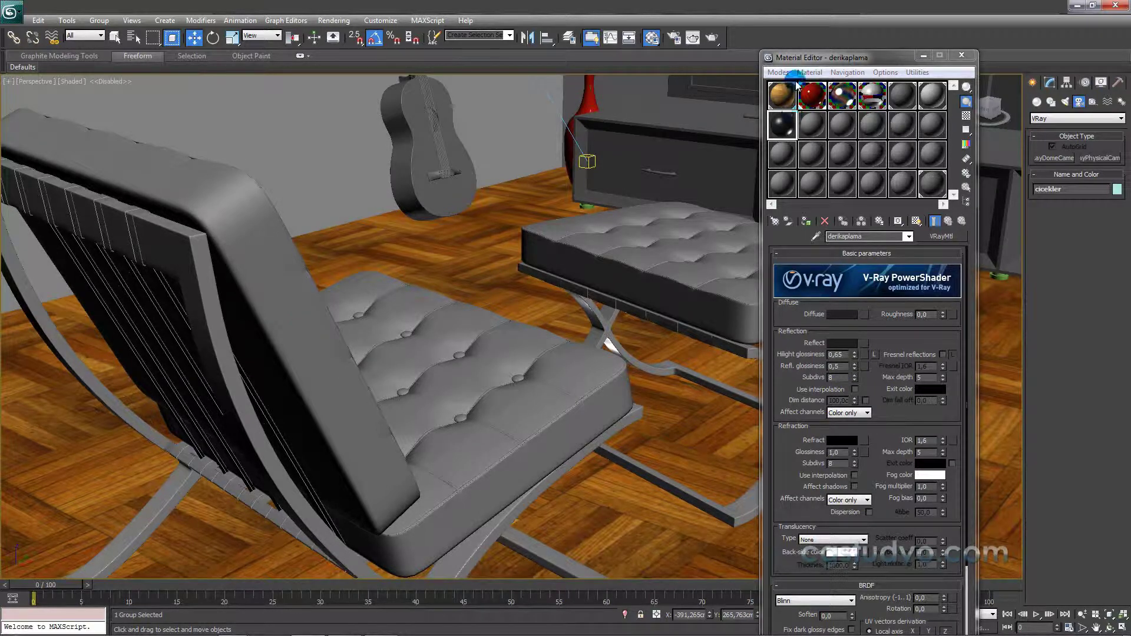
pyautogui.click(812, 95)
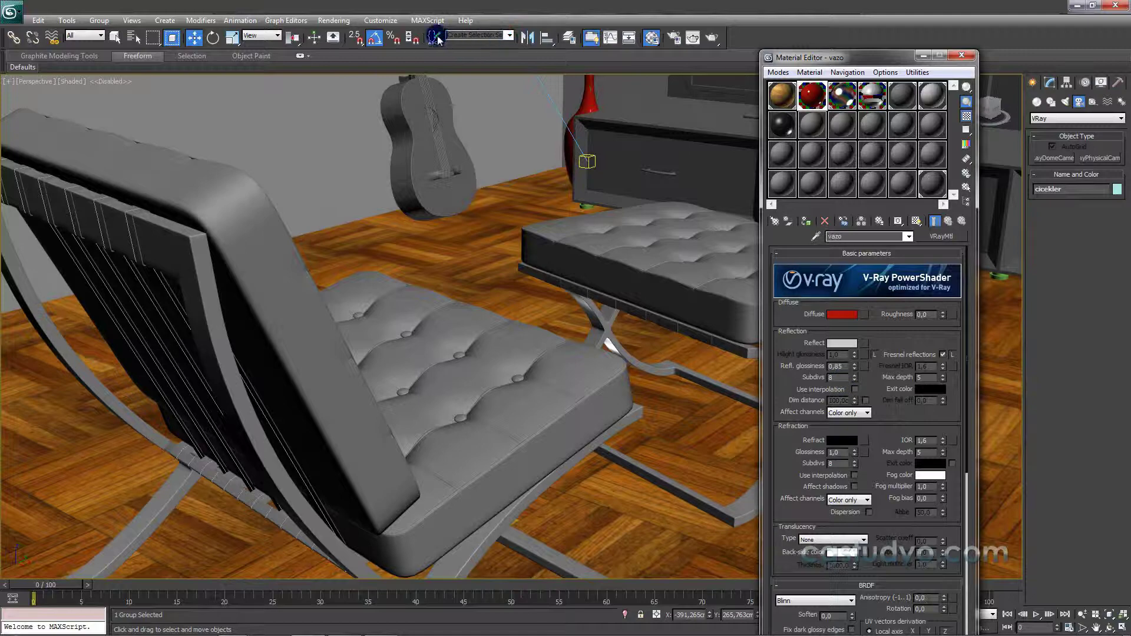
pyautogui.click(377, 20)
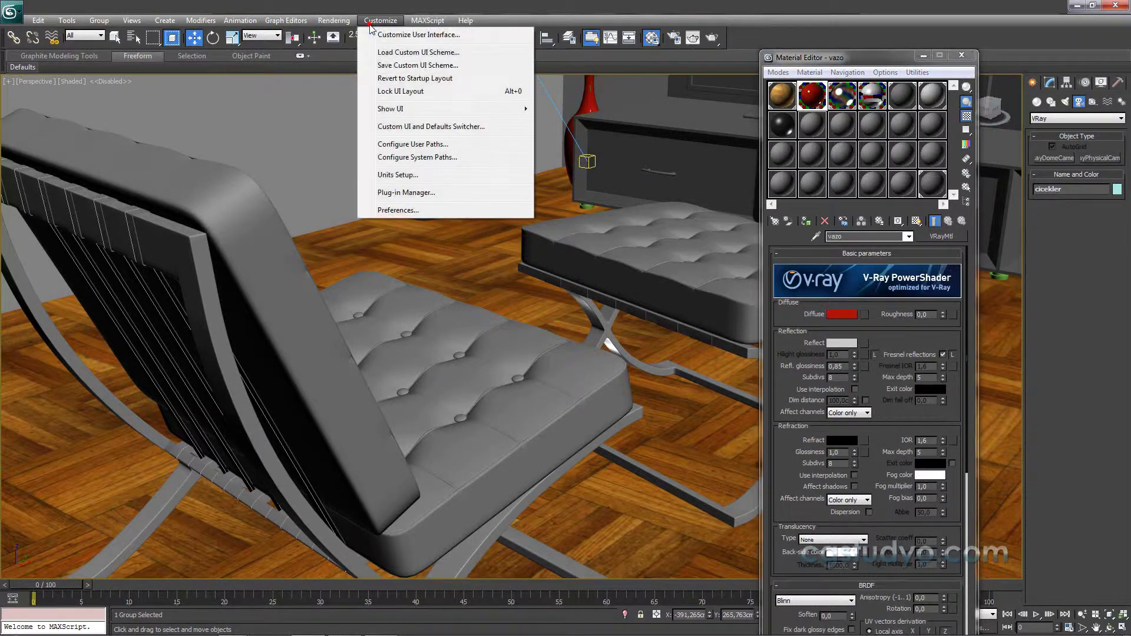
pyautogui.click(339, 47)
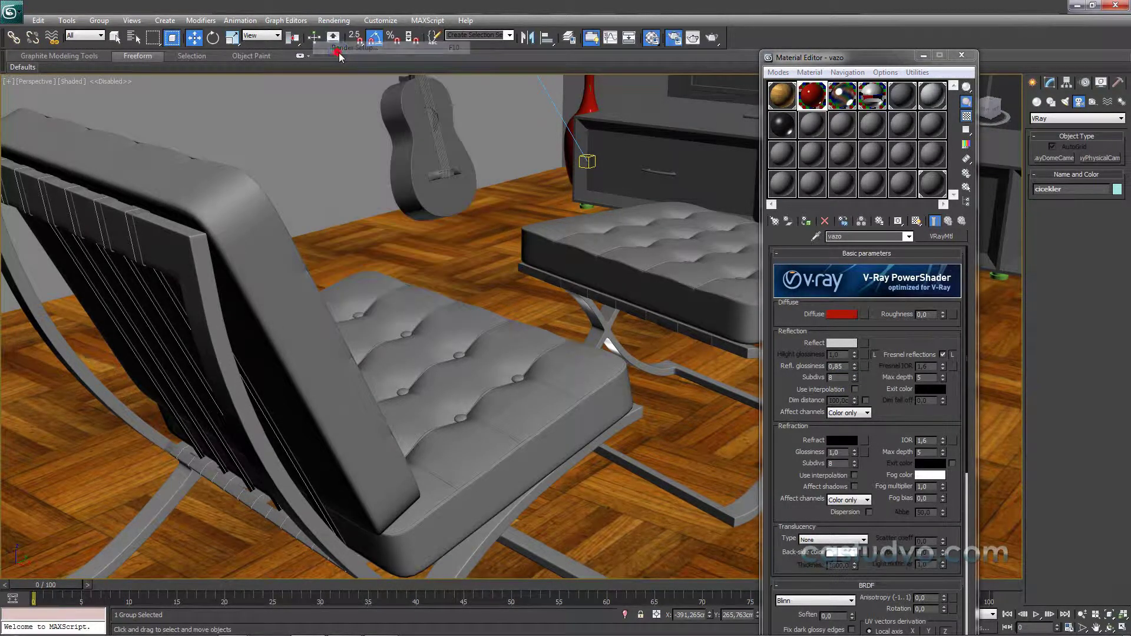
pyautogui.click(683, 89)
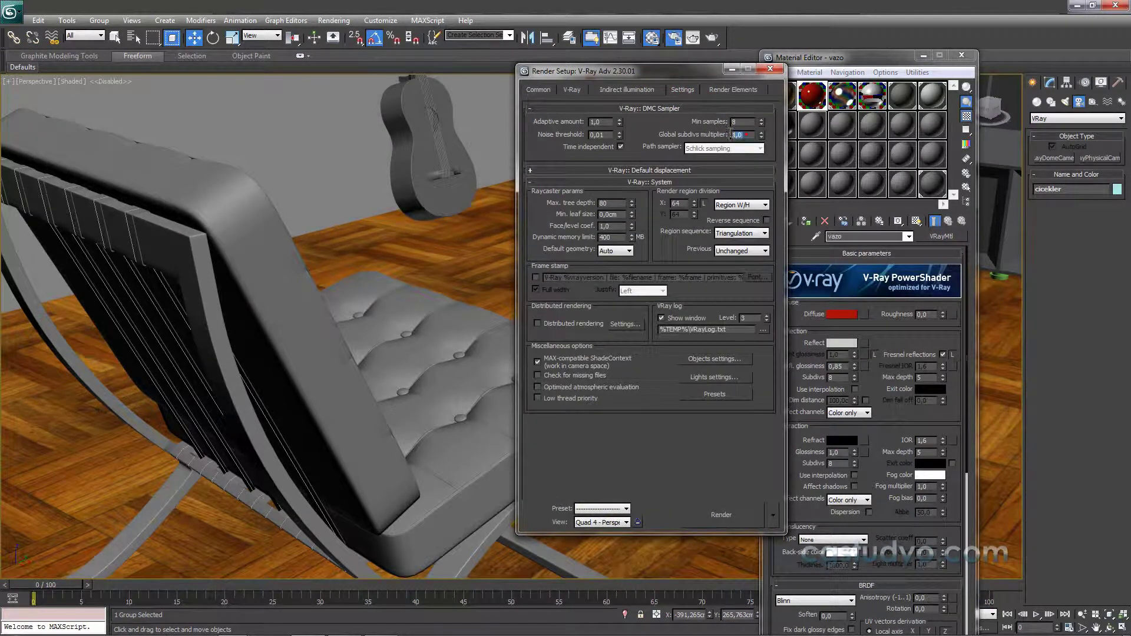
pyautogui.moveTo(744, 132); pyautogui.dragTo(726, 128)
pyautogui.click(830, 377)
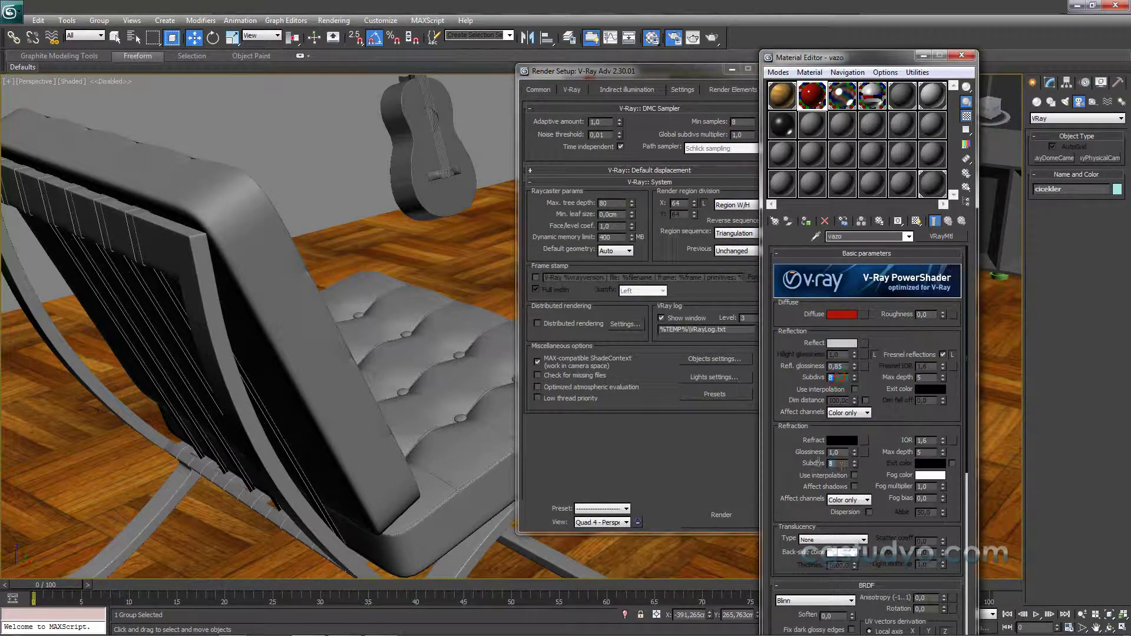
pyautogui.moveTo(734, 76); pyautogui.dragTo(683, 81)
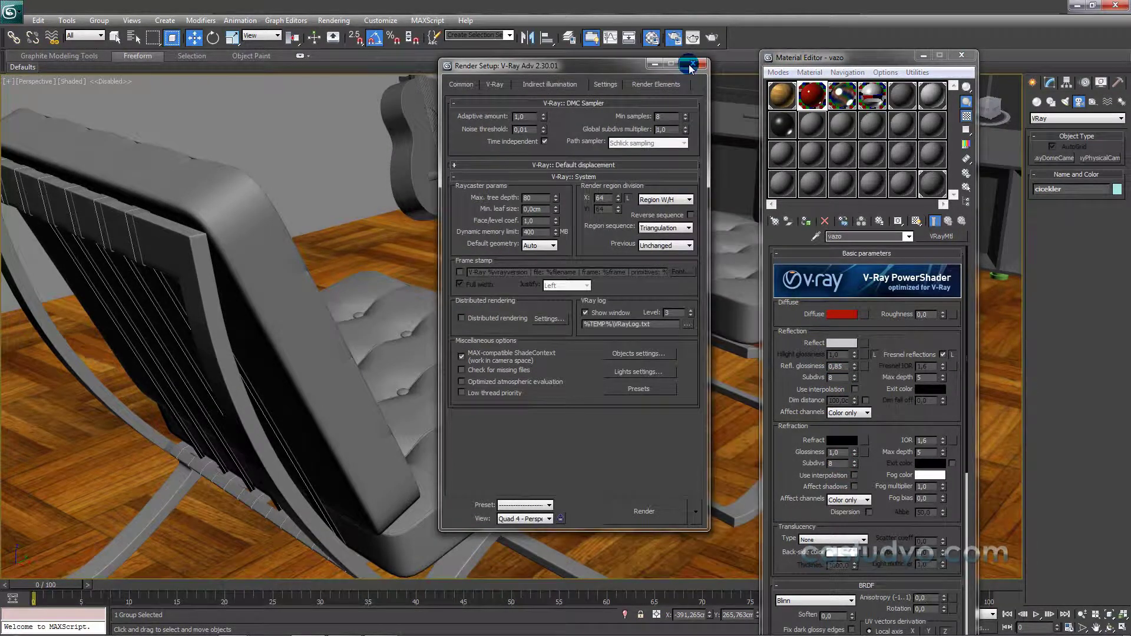
pyautogui.click(691, 65)
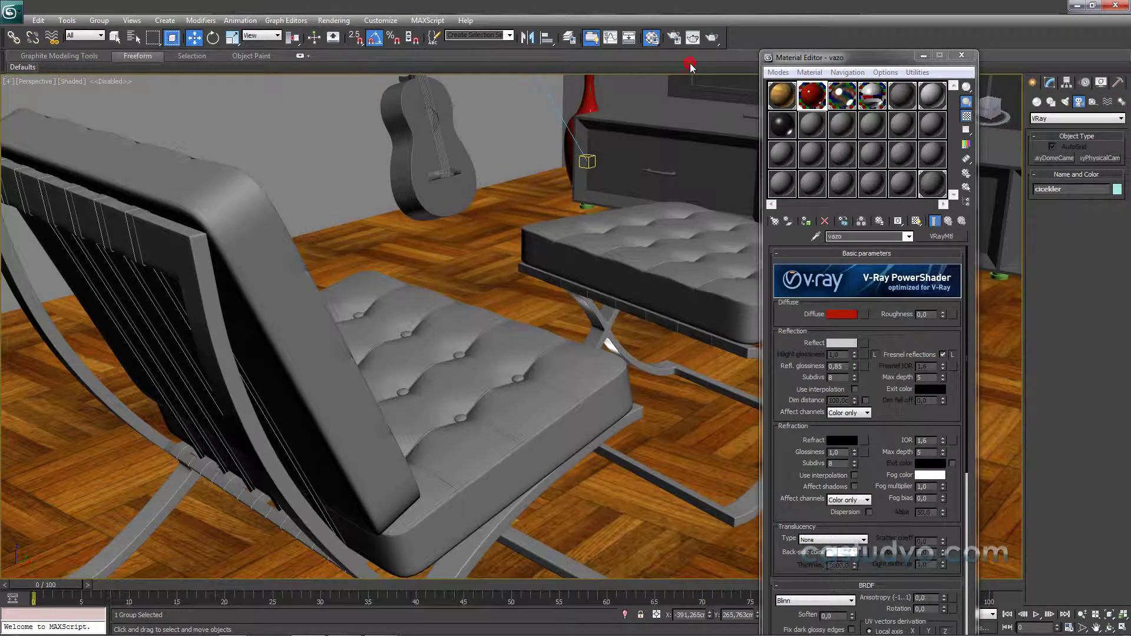
# Load the derikaplama material and move in close on the ottoman
pyautogui.click(782, 124)
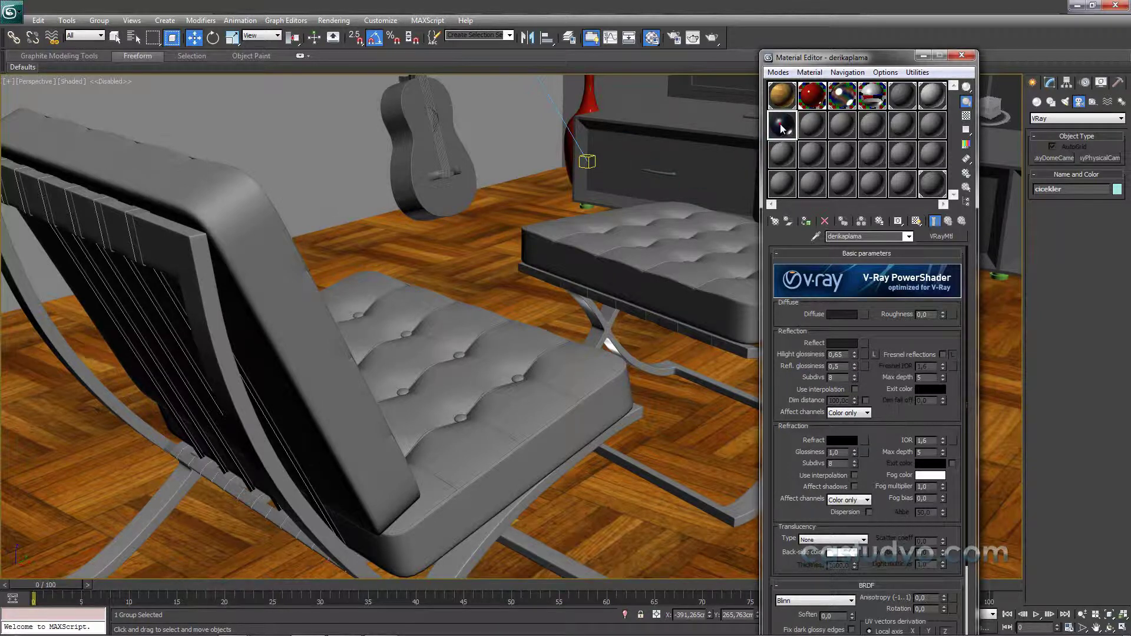
pyautogui.moveTo(682, 260); pyautogui.dragTo(674, 270)
pyautogui.moveTo(639, 290); pyautogui.dragTo(595, 242, button='middle')
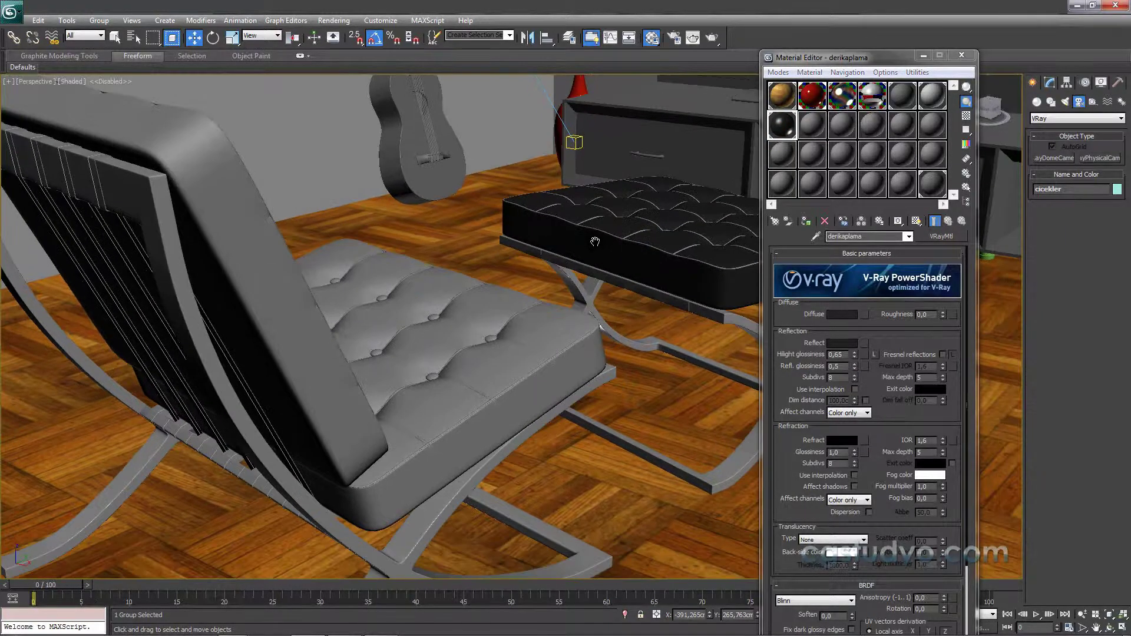
pyautogui.keyDown('alt'); pyautogui.moveTo(595, 296); pyautogui.dragTo(557, 326, button='middle'); pyautogui.keyUp('alt')
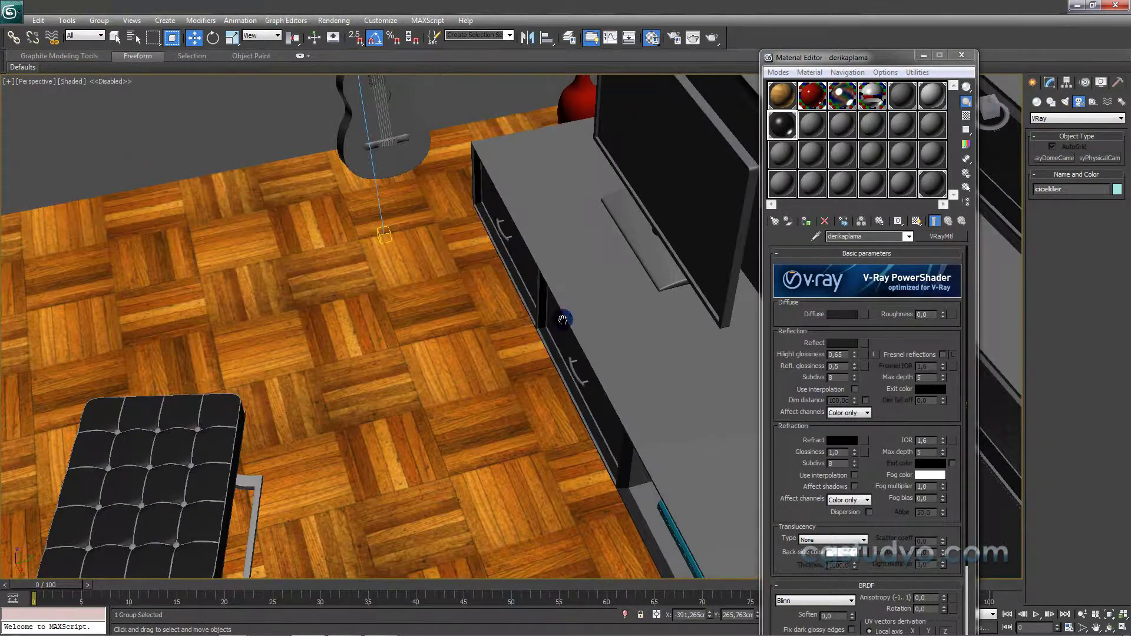
pyautogui.scroll(3, 329, 434)
pyautogui.moveTo(328, 434)
pyautogui.mouseDown(button='middle')
pyautogui.moveTo(715, 228)
pyautogui.moveTo(511, 348)
pyautogui.moveTo(558, 406)
pyautogui.moveTo(472, 407)
pyautogui.mouseUp(button='middle')
pyautogui.scroll(-2, 509, 351)
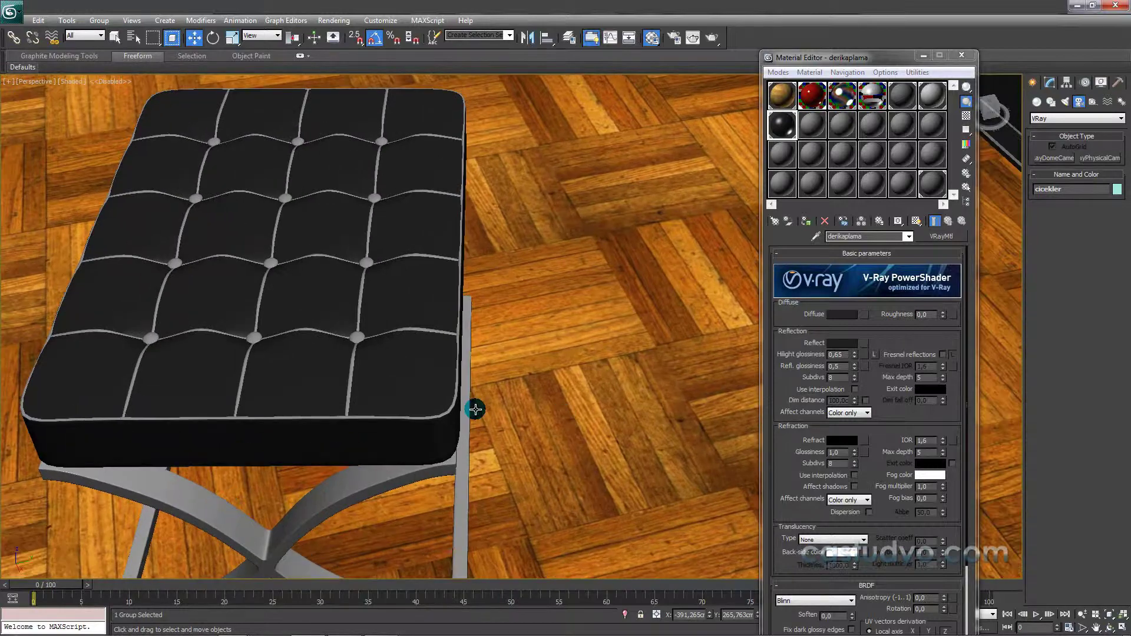
pyautogui.scroll(3, 381, 401)
# Select and isolate the ottoman, then assign derikaplama to it
pyautogui.click(366, 399)
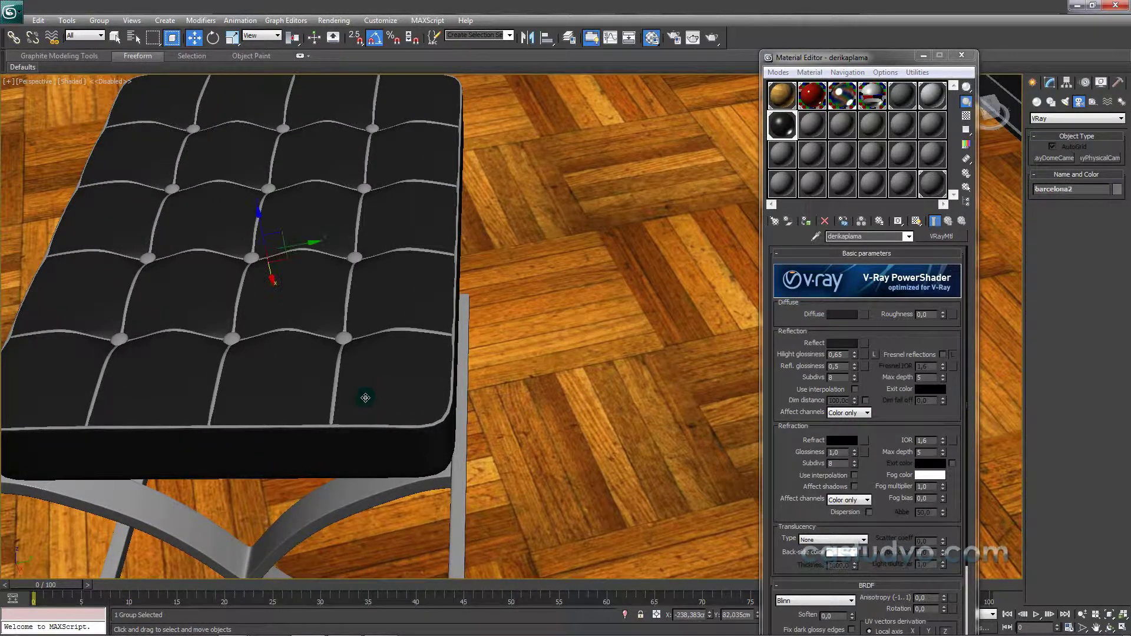
pyautogui.scroll(-2, 365, 398)
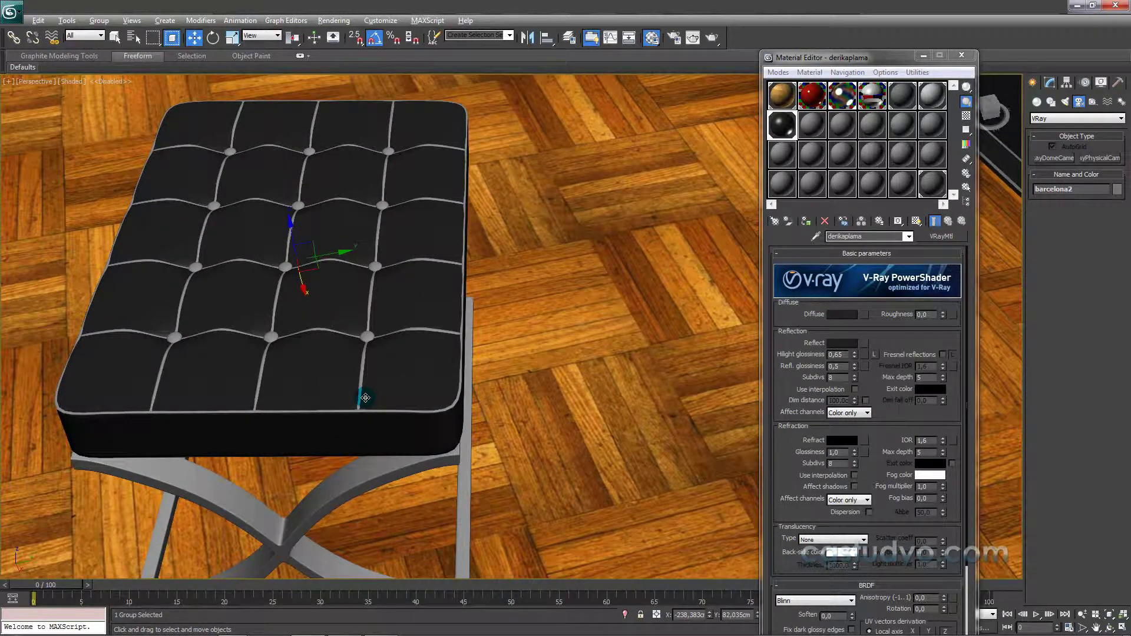
pyautogui.hotkey('alt', 'q')
pyautogui.moveTo(397, 331)
pyautogui.keyDown('alt'); pyautogui.mouseDown(button='middle')
pyautogui.moveTo(361, 298)
pyautogui.moveTo(379, 272)
pyautogui.mouseUp(button='middle'); pyautogui.keyUp('alt')
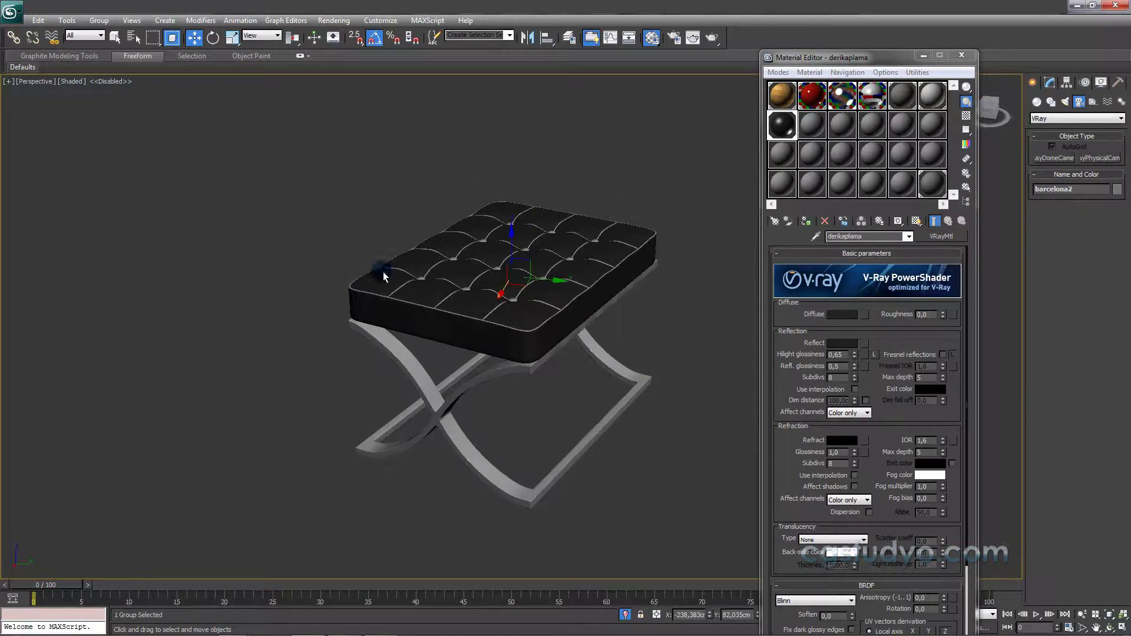
pyautogui.scroll(5, 538, 252)
pyautogui.scroll(3, 538, 270)
pyautogui.scroll(-2, 537, 269)
pyautogui.scroll(-4, 537, 270)
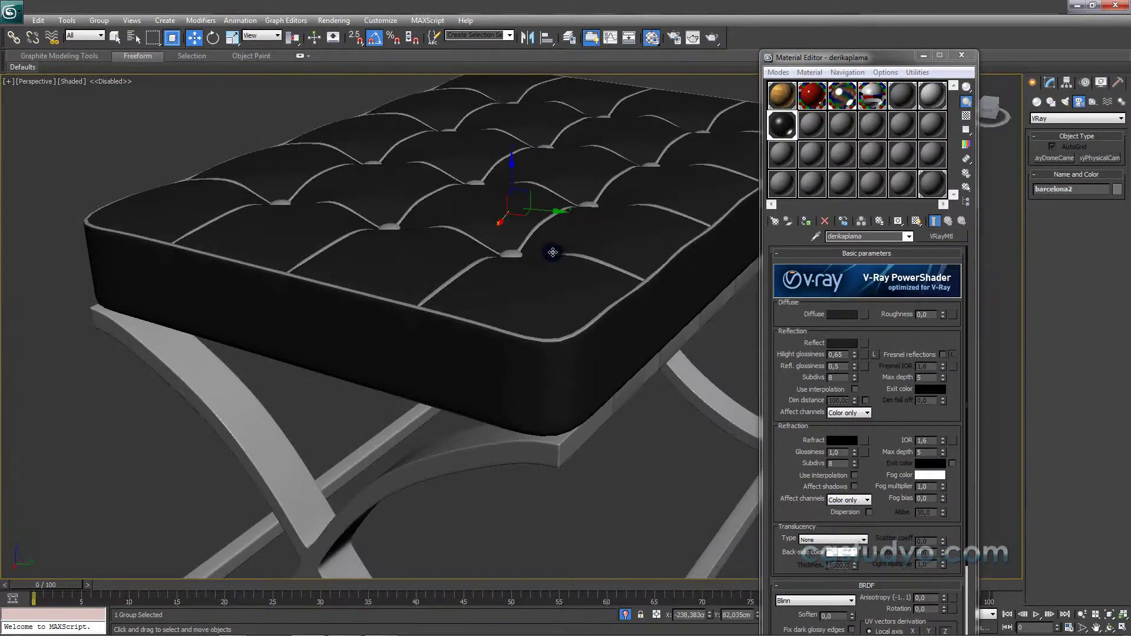
pyautogui.moveTo(779, 115); pyautogui.dragTo(535, 236)
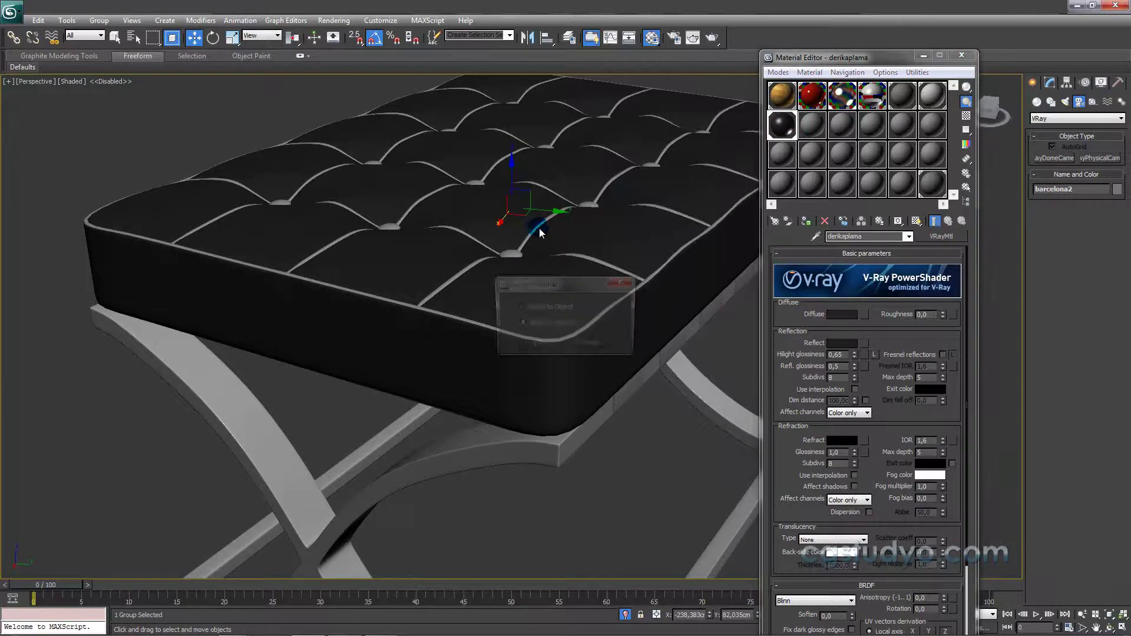
pyautogui.click(541, 346)
# Assign derikaplama to the ottoman's tufted cushion and switch to Front view
pyautogui.keyDown('alt'); pyautogui.moveTo(534, 365); pyautogui.dragTo(495, 454, button='middle'); pyautogui.keyUp('alt')
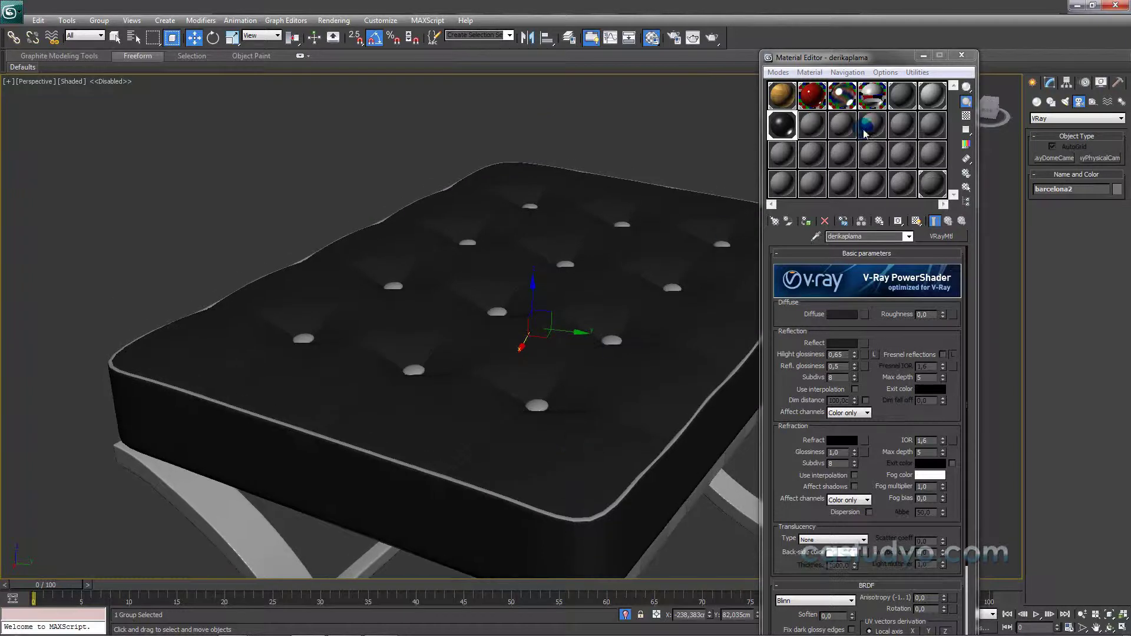
pyautogui.moveTo(774, 136); pyautogui.dragTo(587, 363)
pyautogui.moveTo(532, 404); pyautogui.dragTo(532, 404)
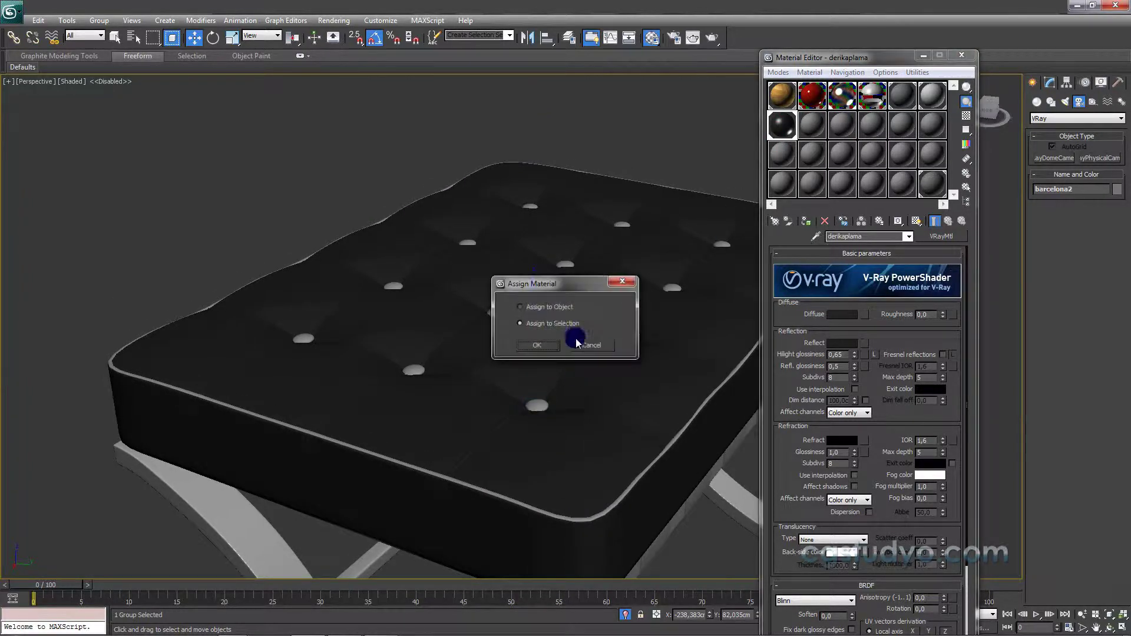
pyautogui.click(539, 345)
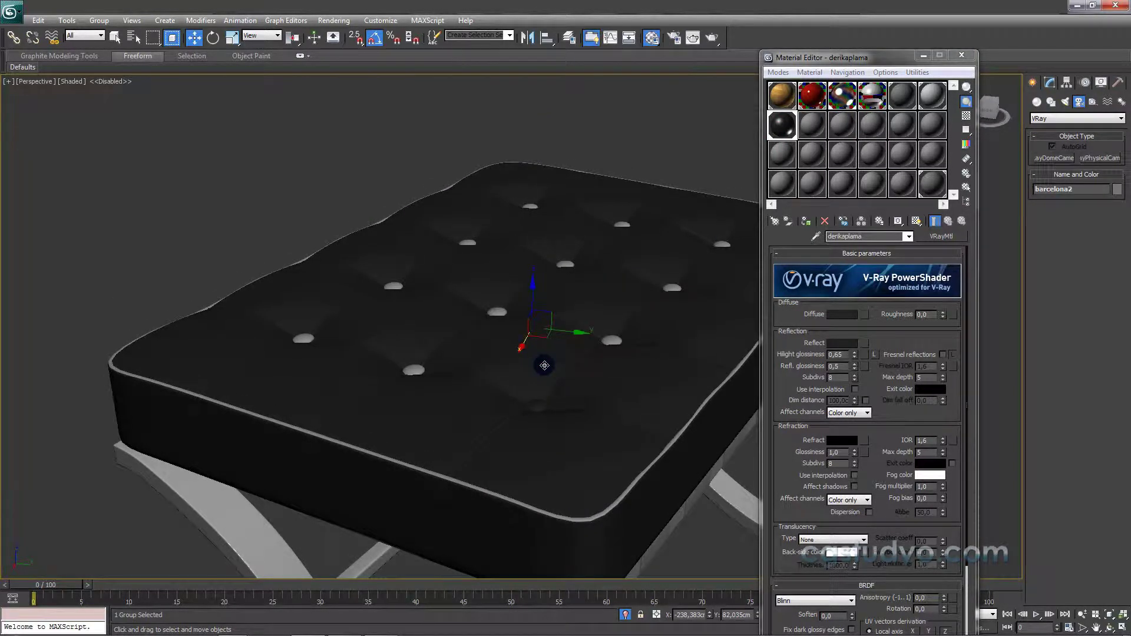
pyautogui.press('f')
pyautogui.scroll(-2, 392, 384)
pyautogui.scroll(-2, 535, 291)
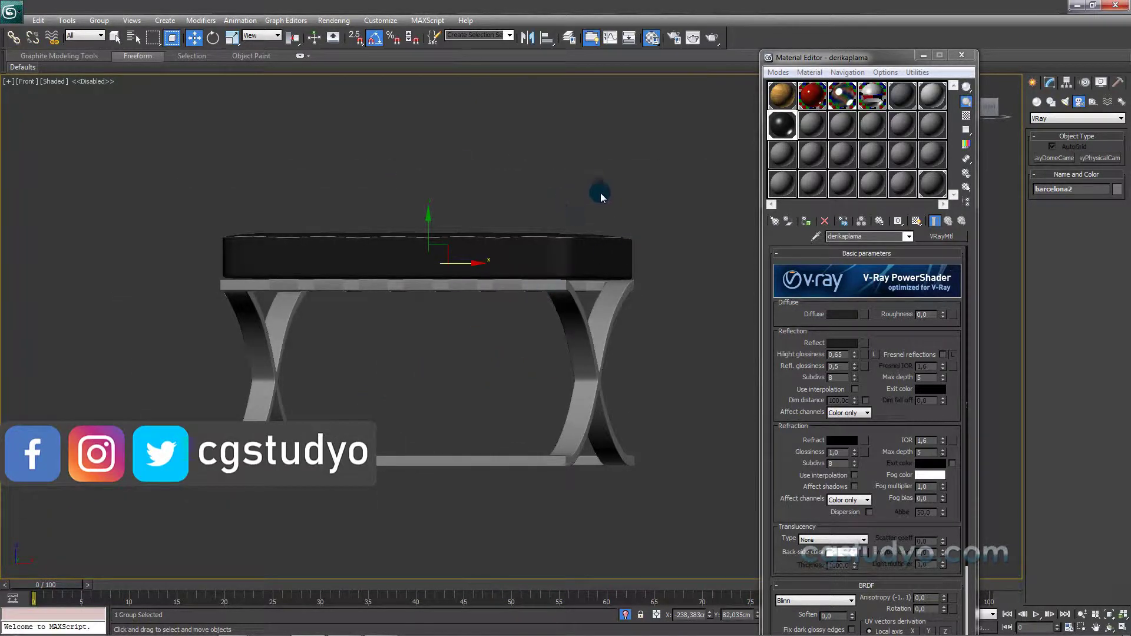
# Open the barcelona2 group and select all the ottoman's parts
pyautogui.click(98, 21)
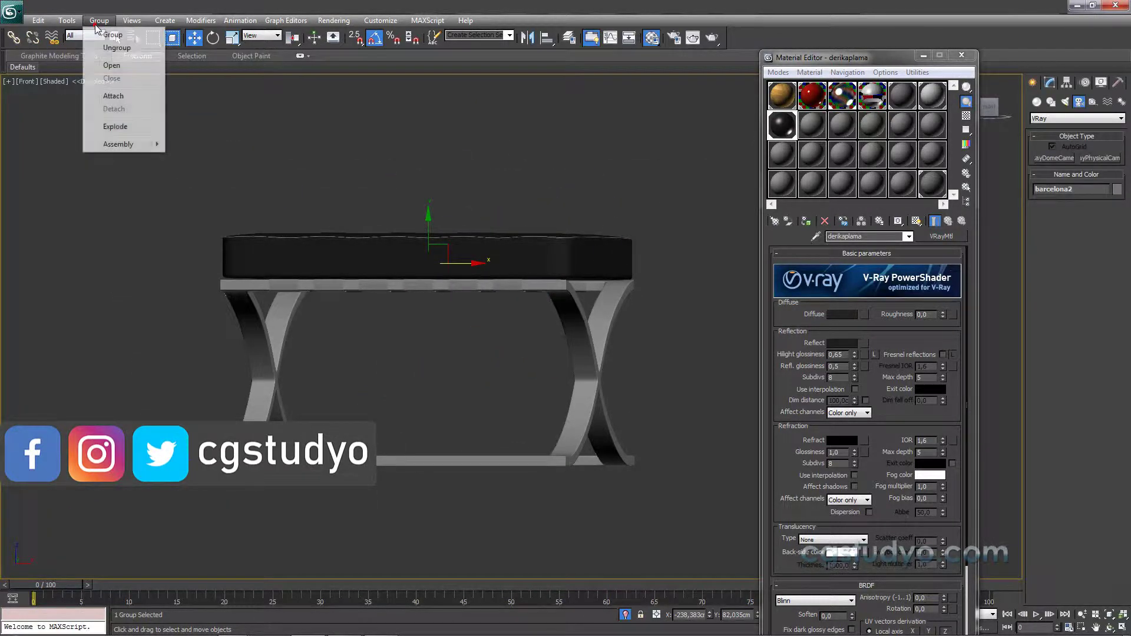
pyautogui.click(107, 59)
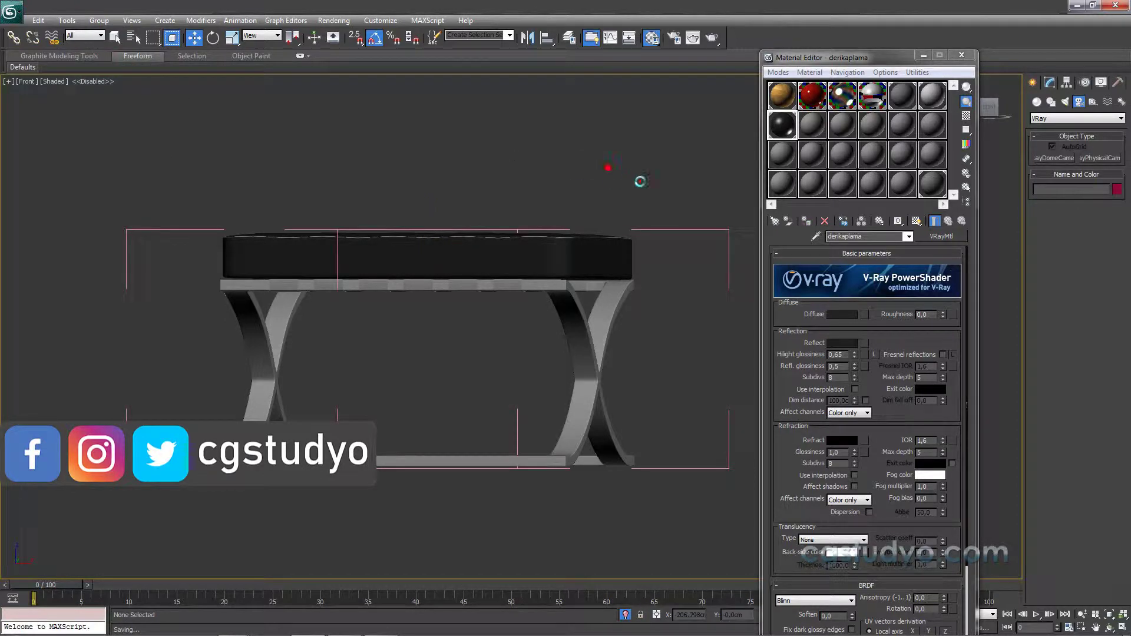
pyautogui.moveTo(666, 188)
pyautogui.mouseDown()
pyautogui.moveTo(216, 306)
pyautogui.moveTo(199, 296)
pyautogui.mouseUp()
pyautogui.press('F3')
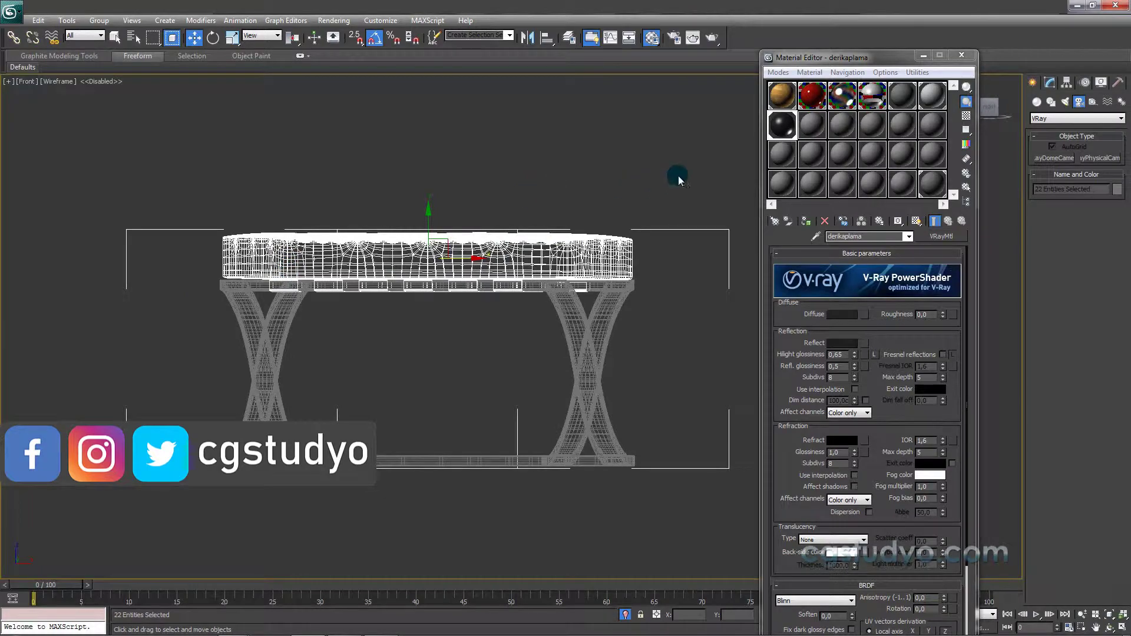
pyautogui.moveTo(624, 189)
pyautogui.keyDown('alt'); pyautogui.mouseDown(button='middle')
pyautogui.moveTo(617, 182)
pyautogui.moveTo(651, 279)
pyautogui.mouseUp(button='middle'); pyautogui.keyUp('alt')
pyautogui.press('F3')
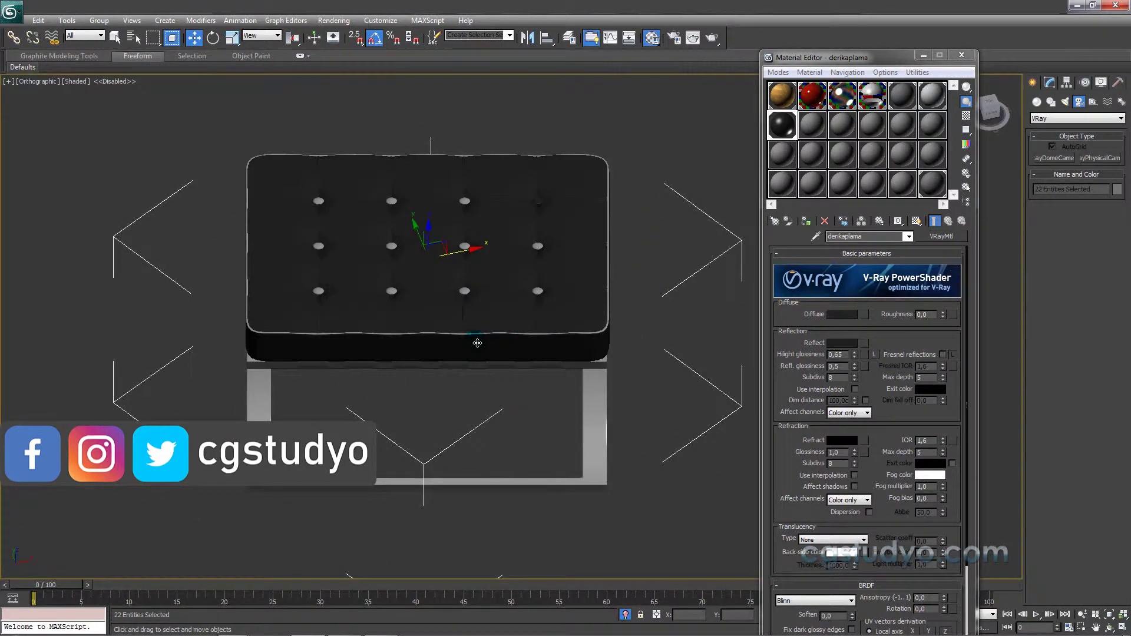
pyautogui.moveTo(479, 333)
pyautogui.keyDown('alt'); pyautogui.mouseDown(button='middle')
pyautogui.moveTo(507, 162)
pyautogui.moveTo(455, 184)
pyautogui.moveTo(369, 296)
pyautogui.moveTo(427, 419)
pyautogui.mouseUp(button='middle'); pyautogui.keyUp('alt')
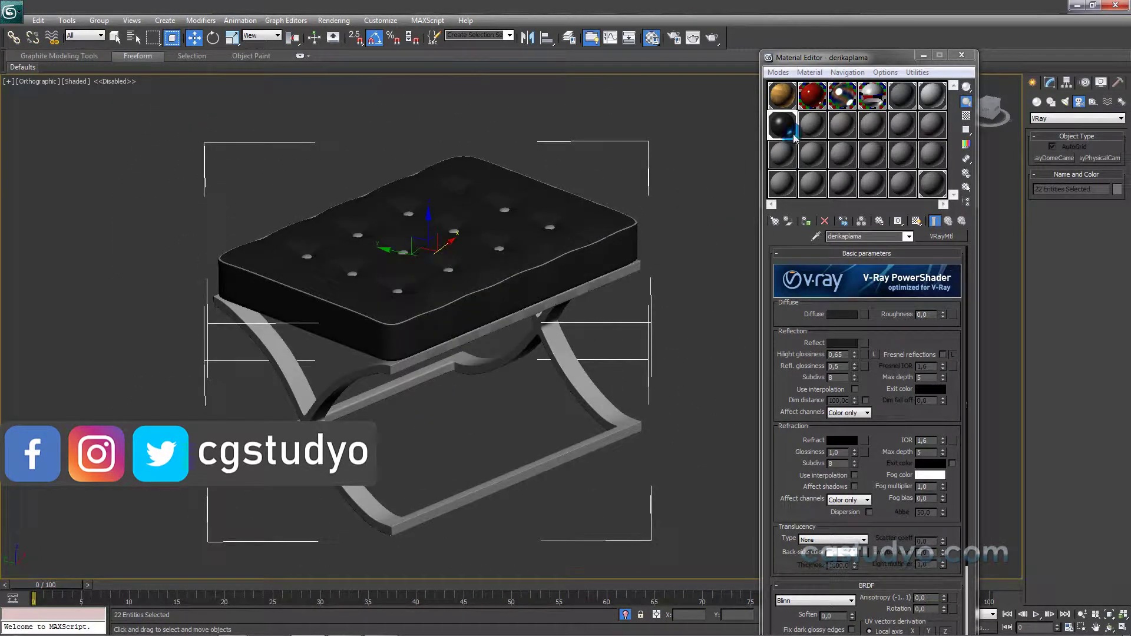
# Assign derikaplama to the selected parts and close the group again
pyautogui.click(805, 223)
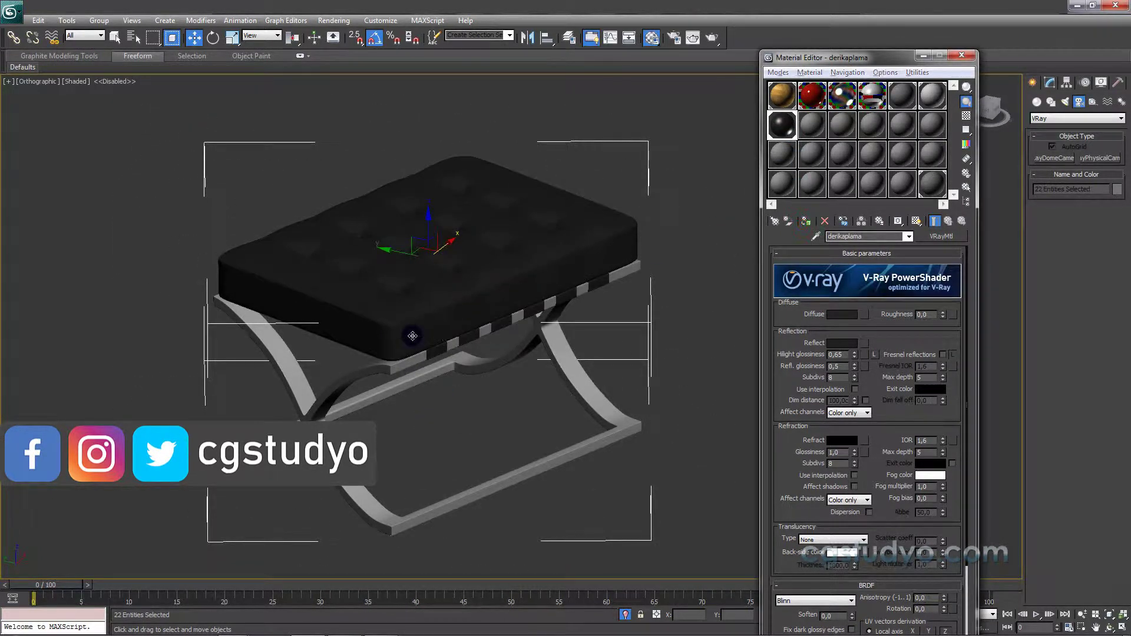
pyautogui.moveTo(405, 333)
pyautogui.keyDown('alt'); pyautogui.mouseDown(button='middle')
pyautogui.moveTo(373, 267)
pyautogui.moveTo(457, 230)
pyautogui.moveTo(419, 245)
pyautogui.moveTo(439, 344)
pyautogui.moveTo(410, 349)
pyautogui.mouseUp(button='middle'); pyautogui.keyUp('alt')
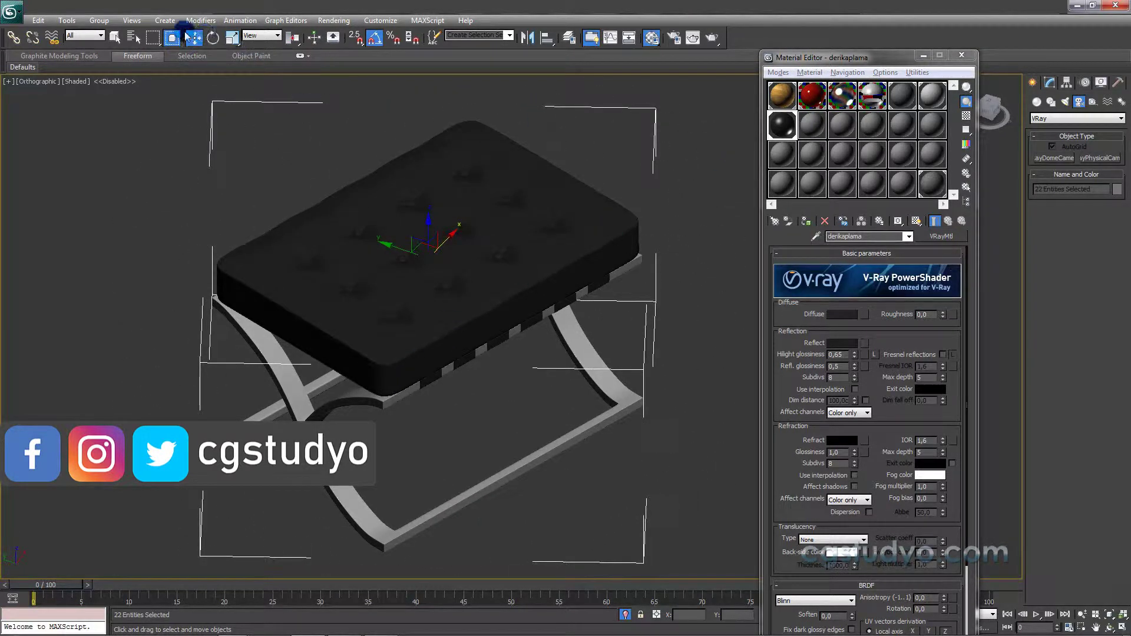
pyautogui.click(99, 22)
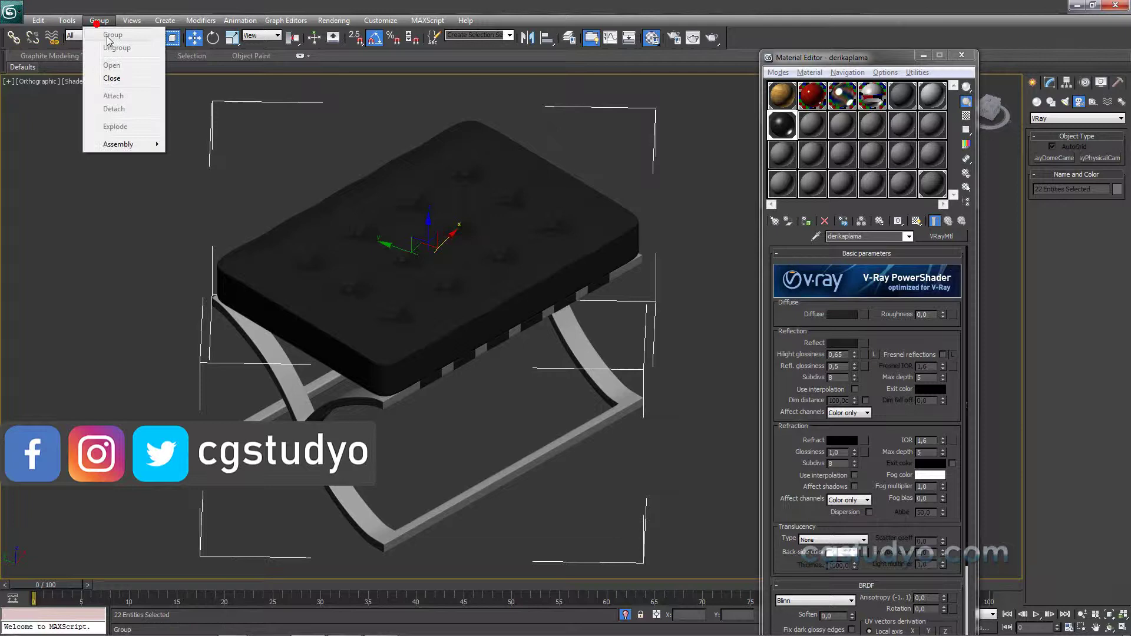
pyautogui.click(106, 75)
pyautogui.moveTo(329, 288); pyautogui.dragTo(313, 281, button='middle')
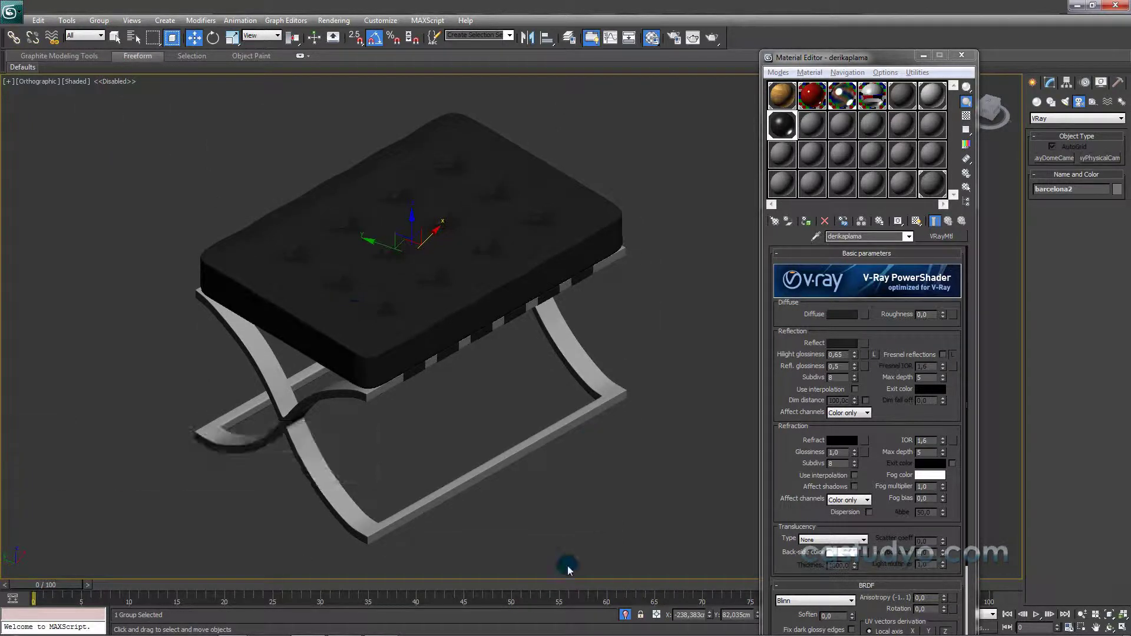
# Exit isolation and orbit to an angled top view of the whole room
pyautogui.hotkey('alt', 'q')
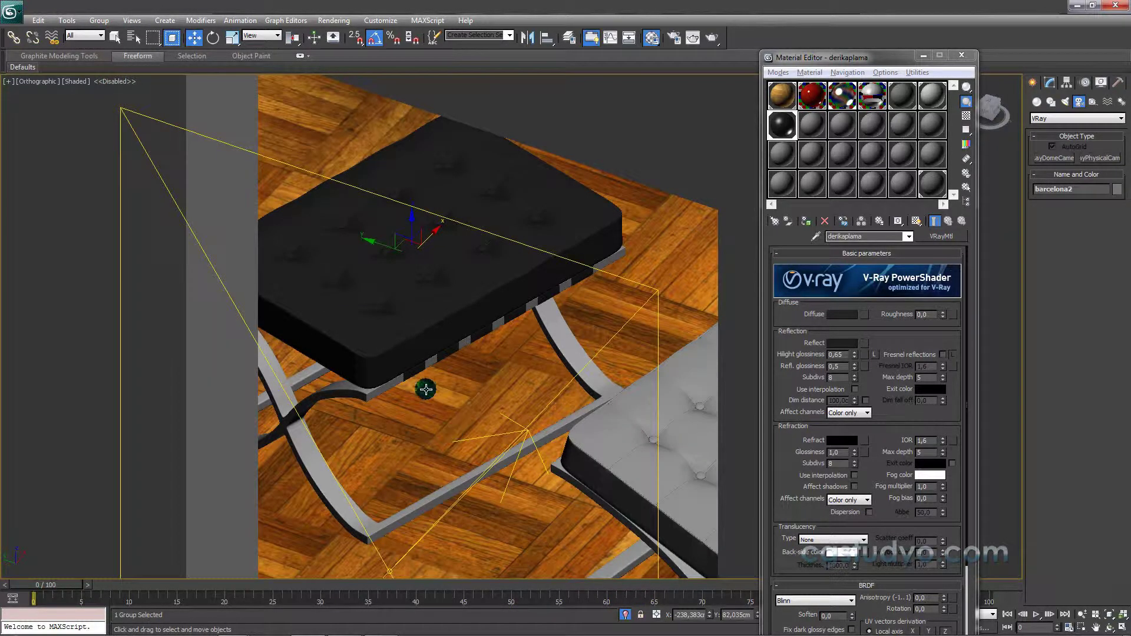
pyautogui.scroll(-2, 425, 392)
pyautogui.scroll(-1, 507, 354)
pyautogui.scroll(-3, 430, 349)
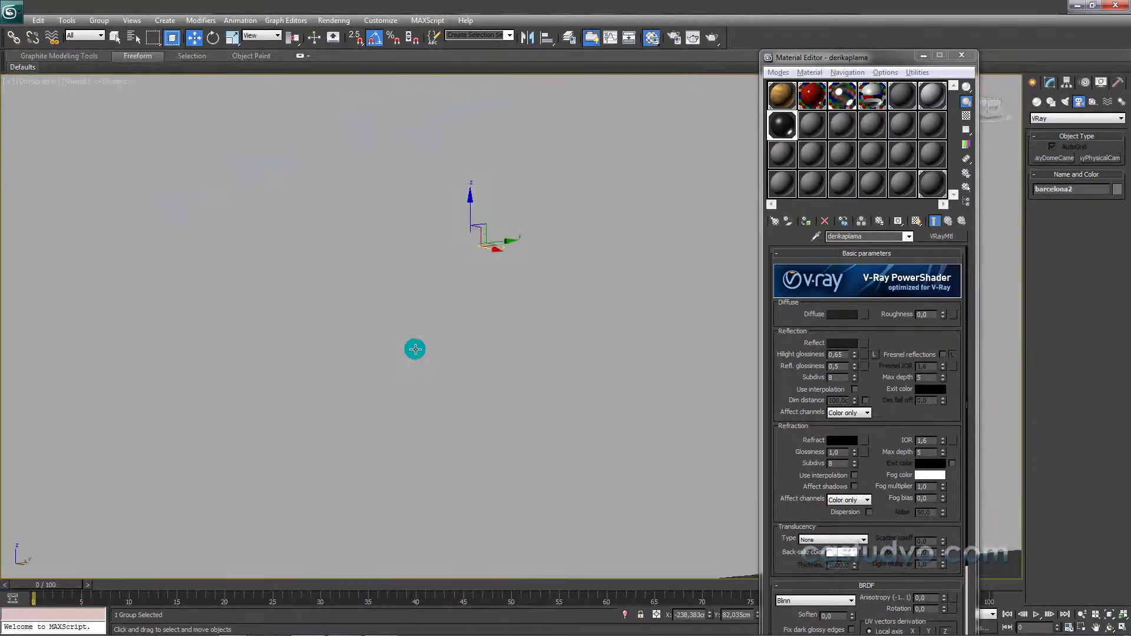
pyautogui.scroll(-3, 406, 342)
pyautogui.keyDown('alt'); pyautogui.moveTo(459, 319); pyautogui.dragTo(480, 365, button='middle'); pyautogui.keyUp('alt')
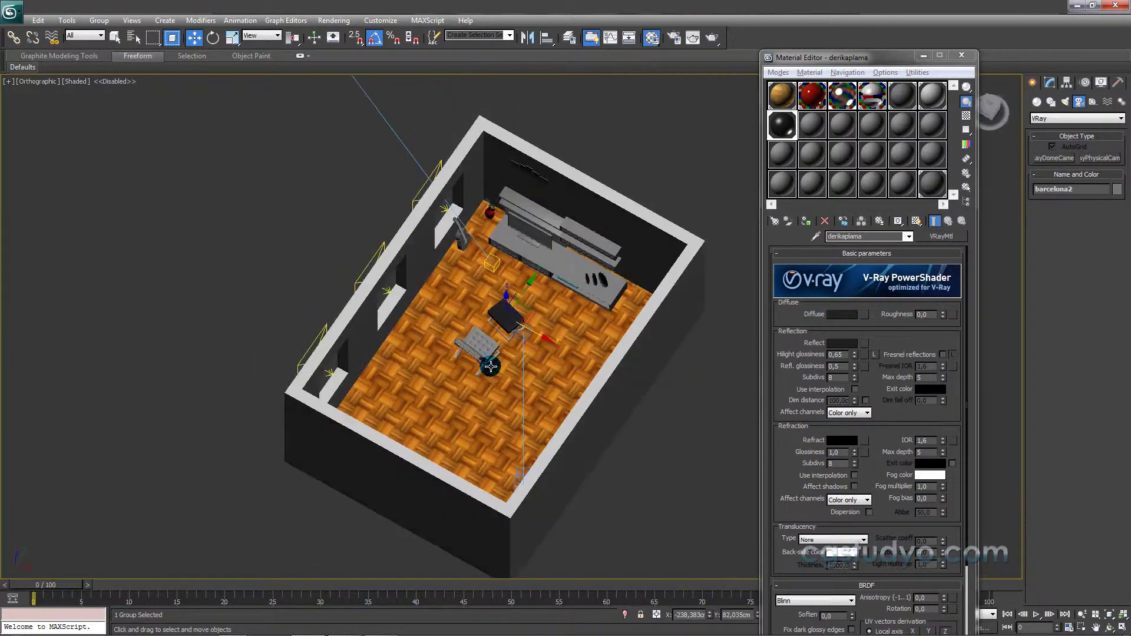
pyautogui.scroll(5, 484, 371)
pyautogui.scroll(2, 460, 377)
pyautogui.scroll(2, 450, 394)
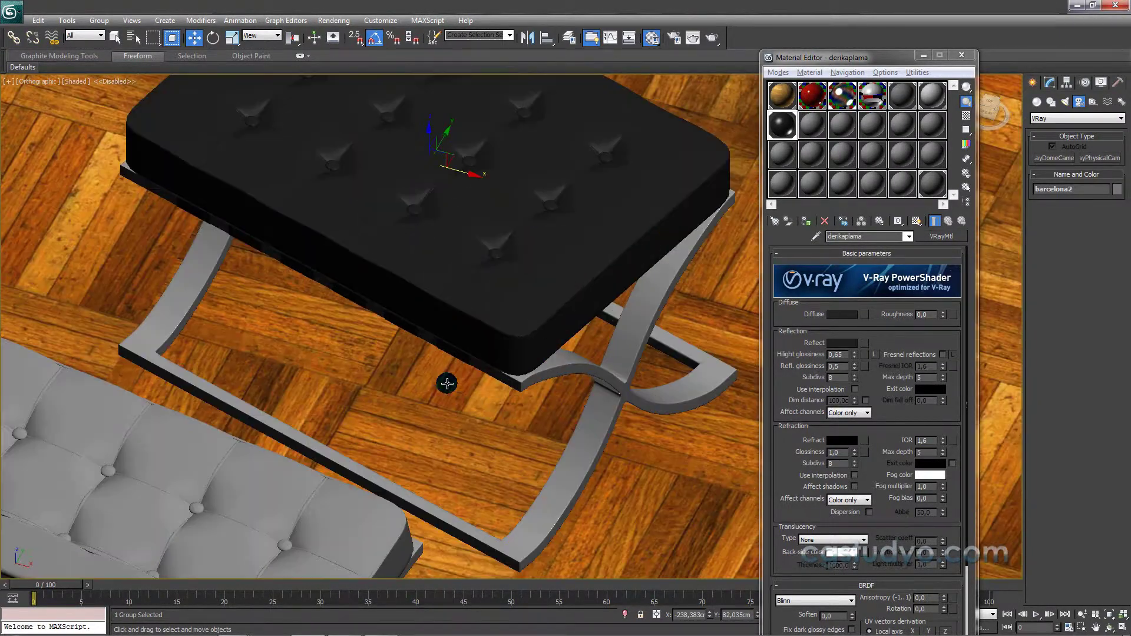
pyautogui.scroll(-2, 454, 353)
# Select the barcelona1 chair and isolate it in the viewport
pyautogui.click(392, 404)
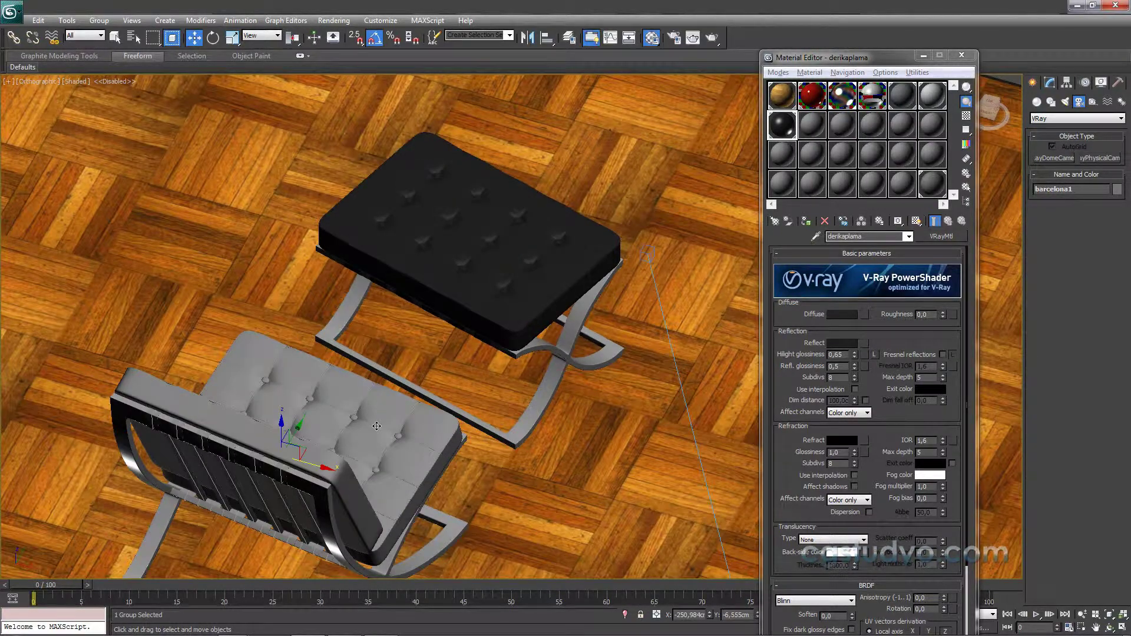
pyautogui.hotkey('alt', 'q')
pyautogui.moveTo(377, 422)
pyautogui.keyDown('alt'); pyautogui.mouseDown(button='middle')
pyautogui.moveTo(429, 379)
pyautogui.moveTo(497, 359)
pyautogui.moveTo(457, 295)
pyautogui.mouseUp(button='middle'); pyautogui.keyUp('alt')
pyautogui.scroll(5, 506, 359)
pyautogui.scroll(-5, 506, 358)
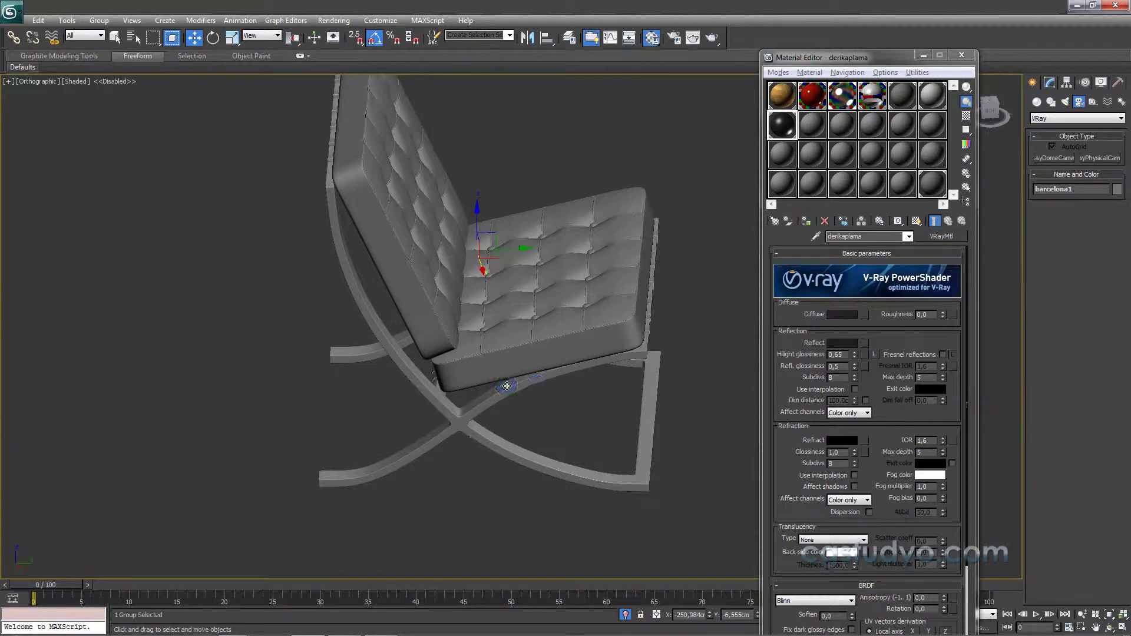
# Open the barcelona1 group and select a part of the chair frame
pyautogui.click(99, 20)
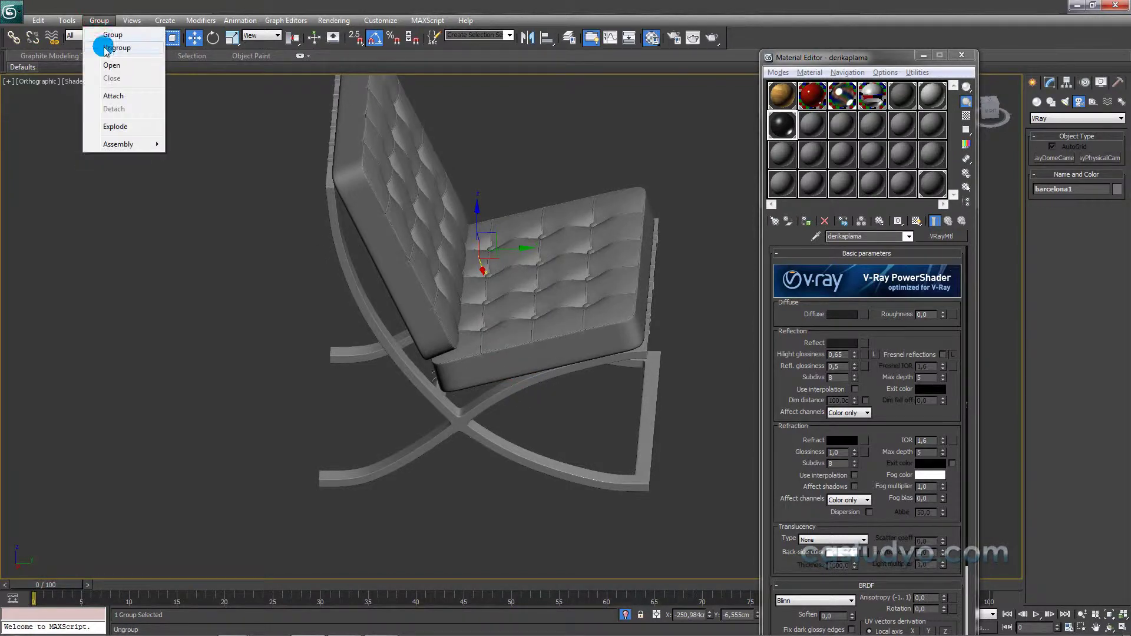
pyautogui.click(112, 65)
pyautogui.click(482, 474)
pyautogui.click(460, 426)
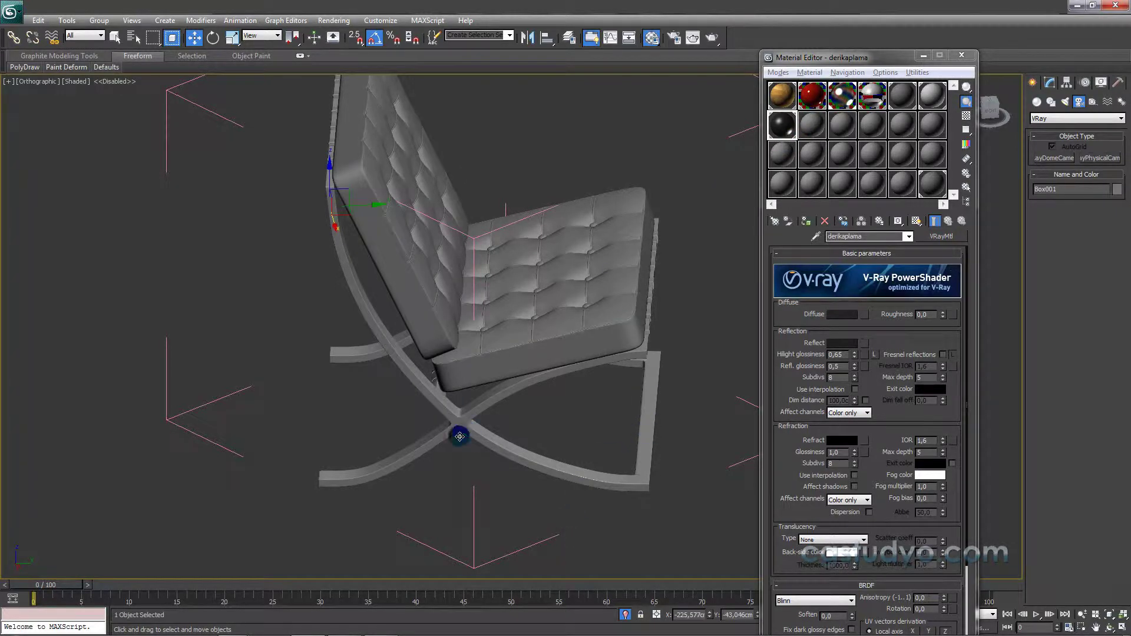
pyautogui.click(817, 112)
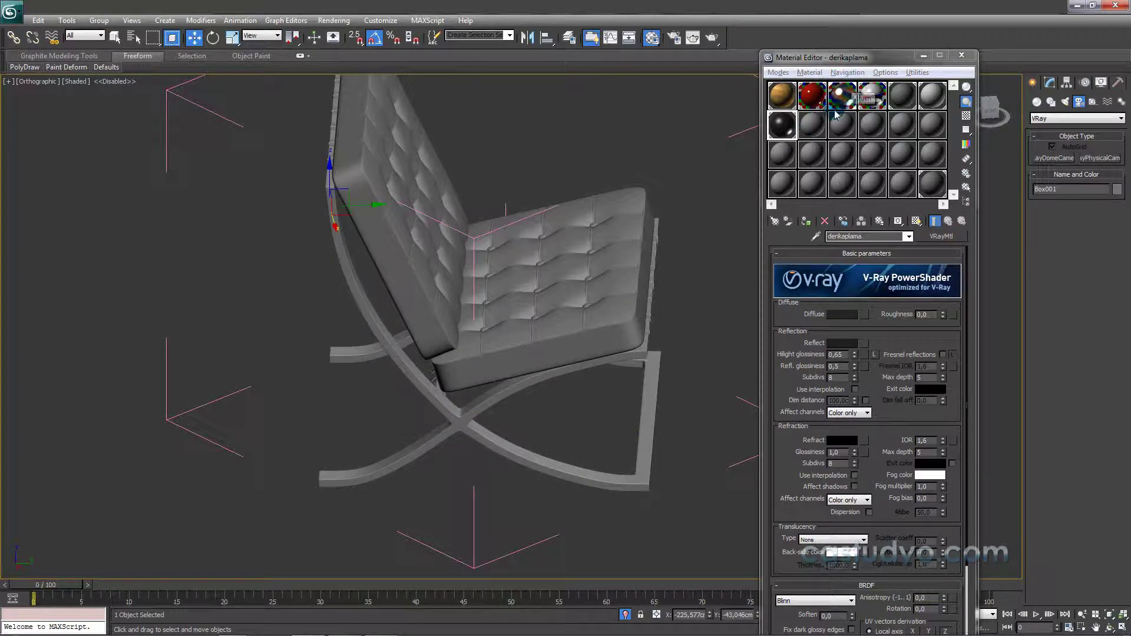
# Select the chair's NESNE004 group and frame it in Front view
pyautogui.click(620, 273)
pyautogui.click(610, 273)
pyautogui.press('f')
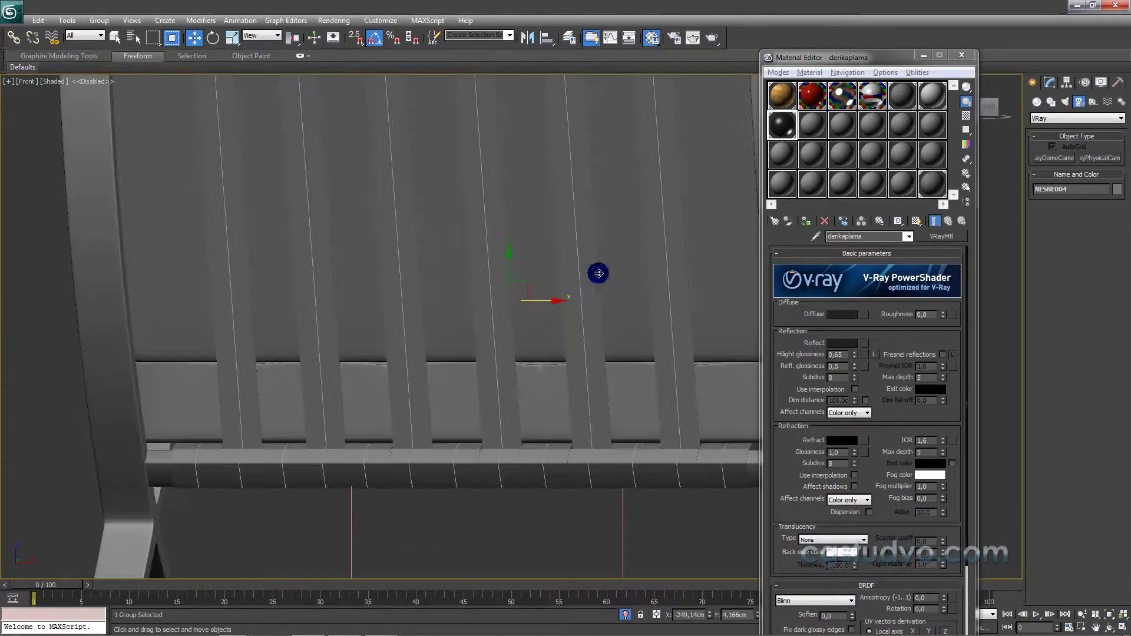
pyautogui.press('z')
pyautogui.moveTo(412, 322)
pyautogui.keyDown('alt'); pyautogui.mouseDown(button='middle')
pyautogui.moveTo(320, 331)
pyautogui.moveTo(351, 361)
pyautogui.mouseUp(button='middle'); pyautogui.keyUp('alt')
pyautogui.scroll(3, 361, 354)
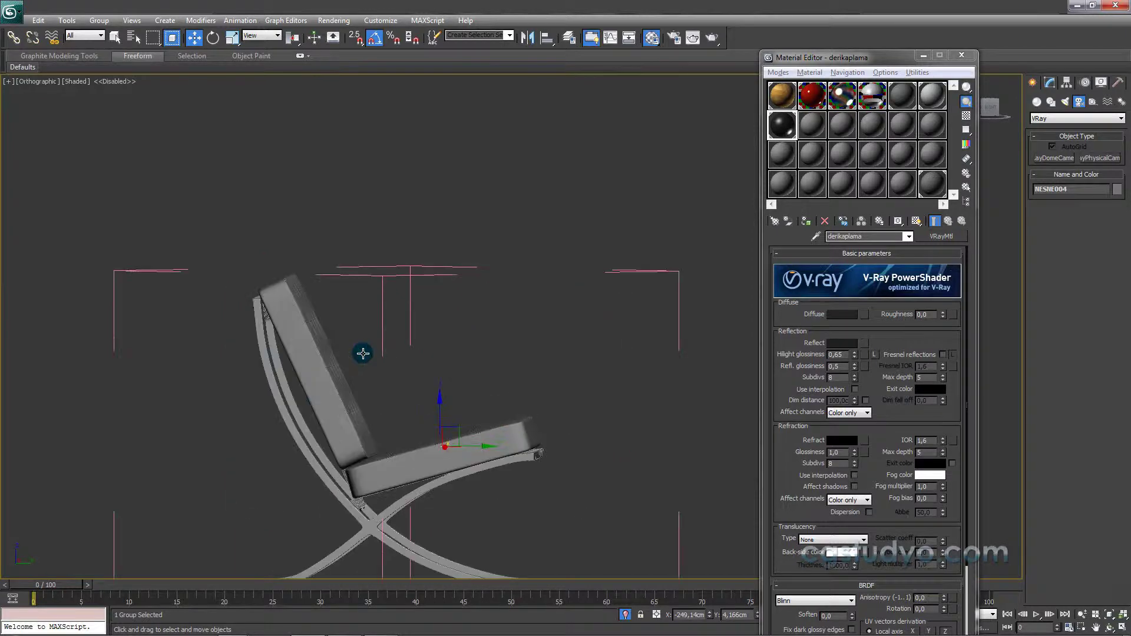
pyautogui.scroll(1, 353, 330)
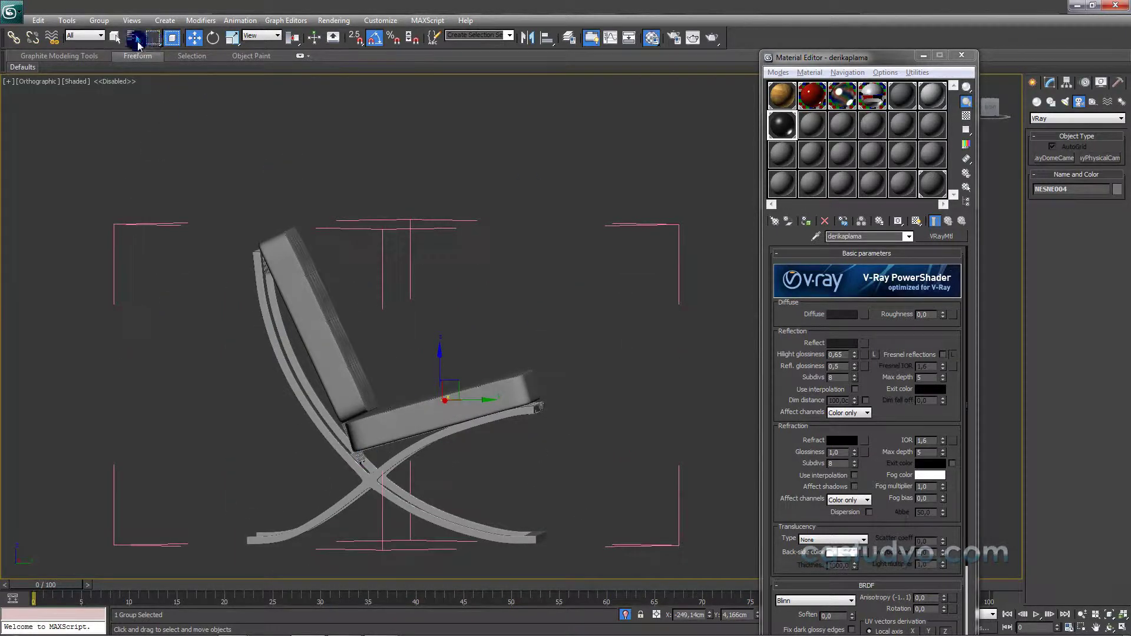
# Lasso-select the chair's seat and back cushions and assign derikaplama to them
pyautogui.moveTo(153, 37); pyautogui.dragTo(159, 119)
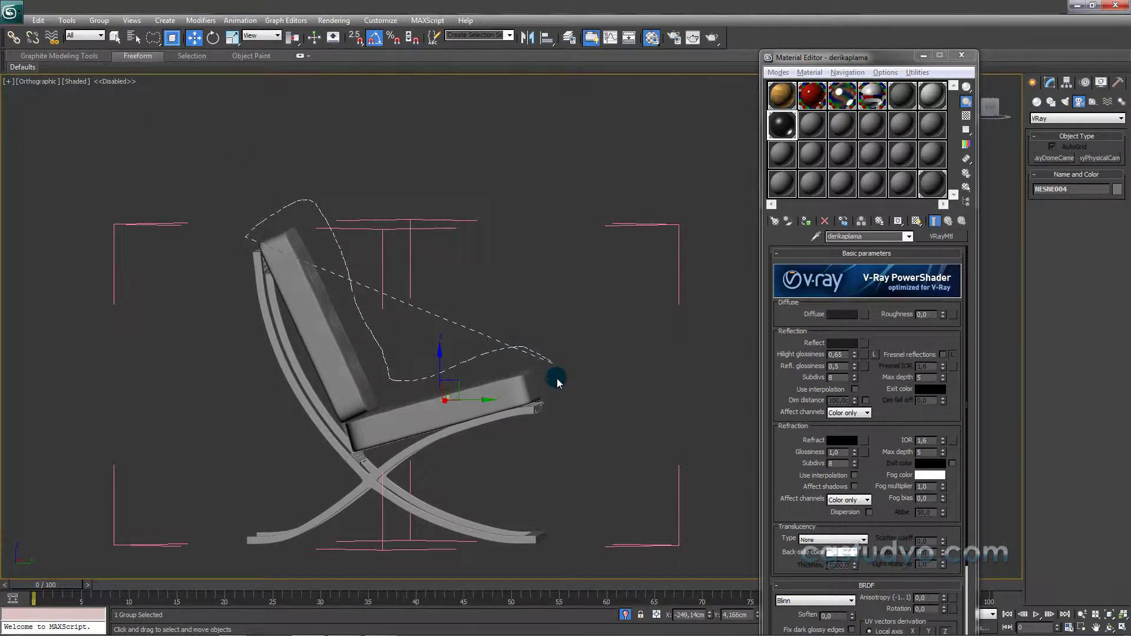
pyautogui.moveTo(529, 430)
pyautogui.mouseDown()
pyautogui.moveTo(315, 395)
pyautogui.moveTo(255, 217)
pyautogui.mouseUp()
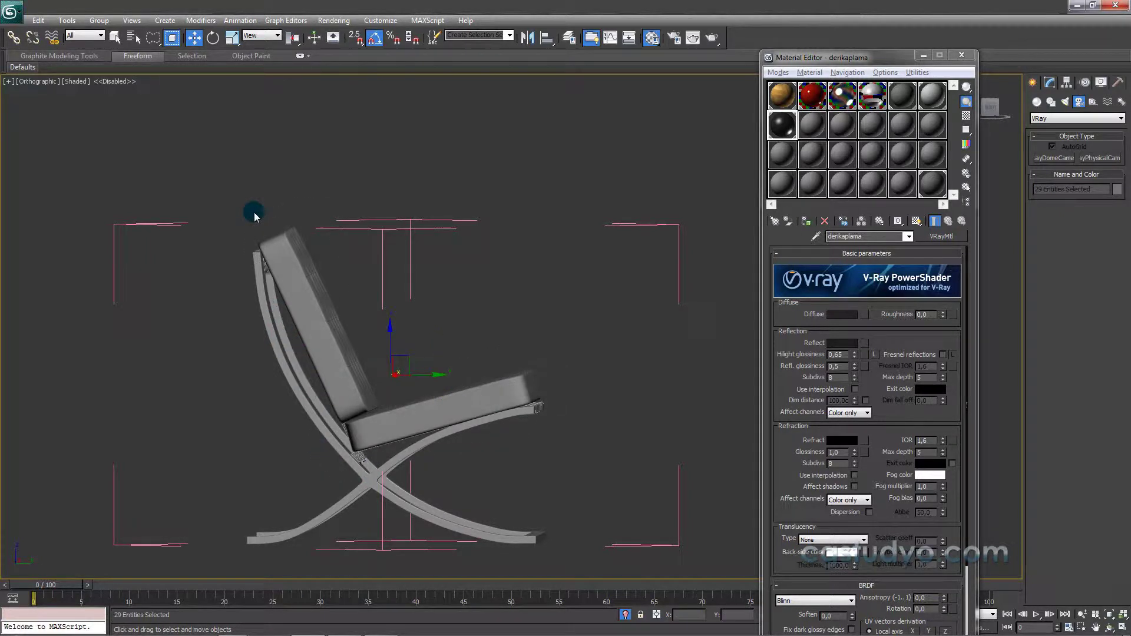
pyautogui.click(806, 223)
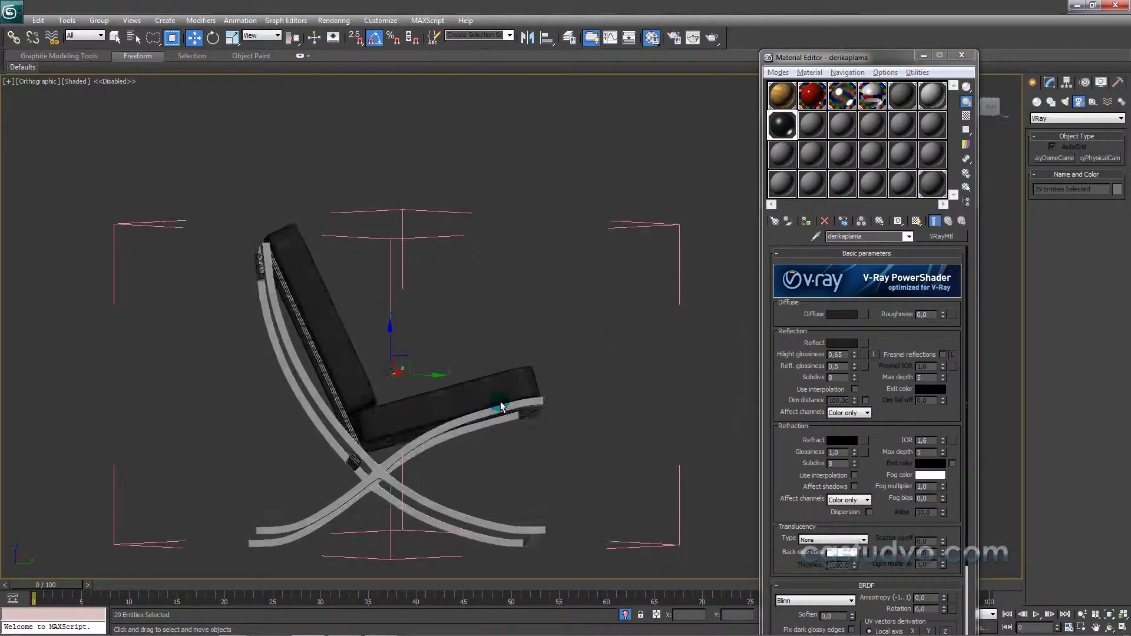
pyautogui.moveTo(477, 427)
pyautogui.keyDown('alt'); pyautogui.mouseDown(button='middle')
pyautogui.moveTo(550, 383)
pyautogui.moveTo(575, 308)
pyautogui.moveTo(601, 373)
pyautogui.moveTo(457, 313)
pyautogui.moveTo(477, 377)
pyautogui.moveTo(515, 416)
pyautogui.mouseUp(button='middle'); pyautogui.keyUp('alt')
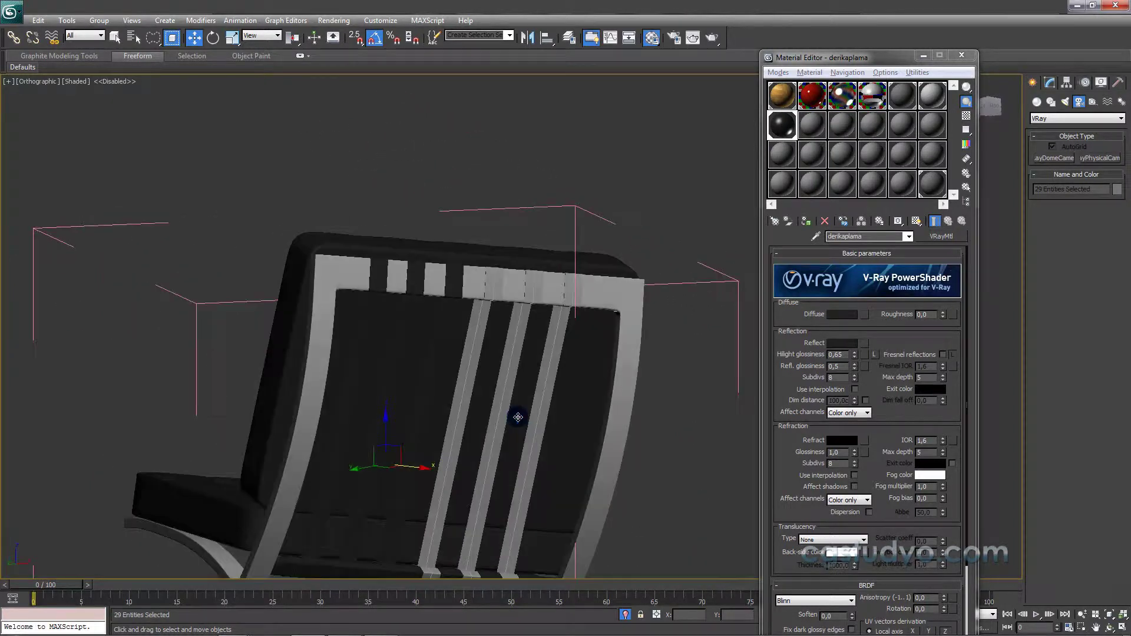
# Assign the bright crom chrome material to the seat-base bar Box006
pyautogui.scroll(-2, 450, 278)
pyautogui.scroll(5, 389, 356)
pyautogui.moveTo(389, 356); pyautogui.dragTo(321, 396, button='middle')
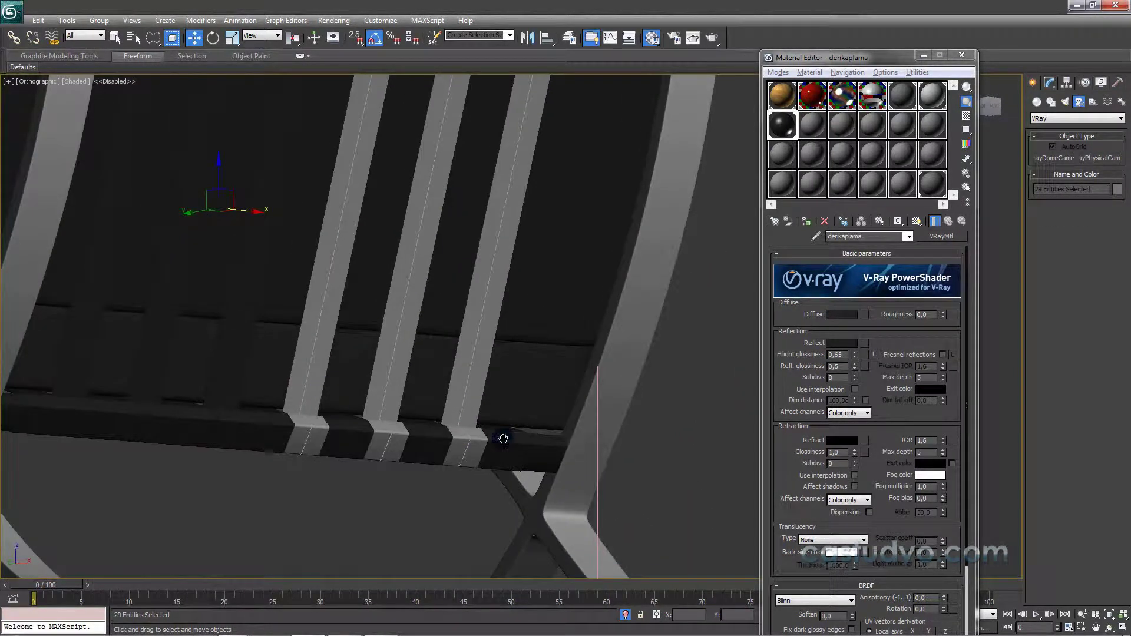
pyautogui.scroll(3, 496, 442)
pyautogui.scroll(-2, 471, 354)
pyautogui.click(453, 488)
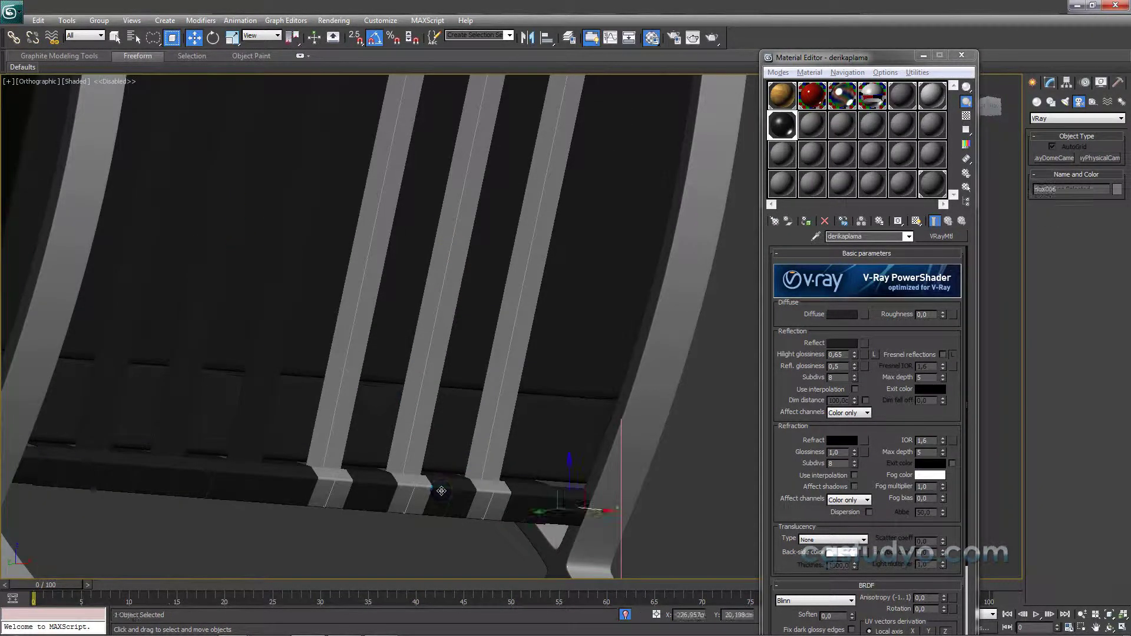
pyautogui.keyDown('alt'); pyautogui.moveTo(453, 487); pyautogui.dragTo(586, 323, button='middle'); pyautogui.keyUp('alt')
pyautogui.scroll(3, 222, 369)
pyautogui.moveTo(222, 369); pyautogui.dragTo(344, 318, button='middle')
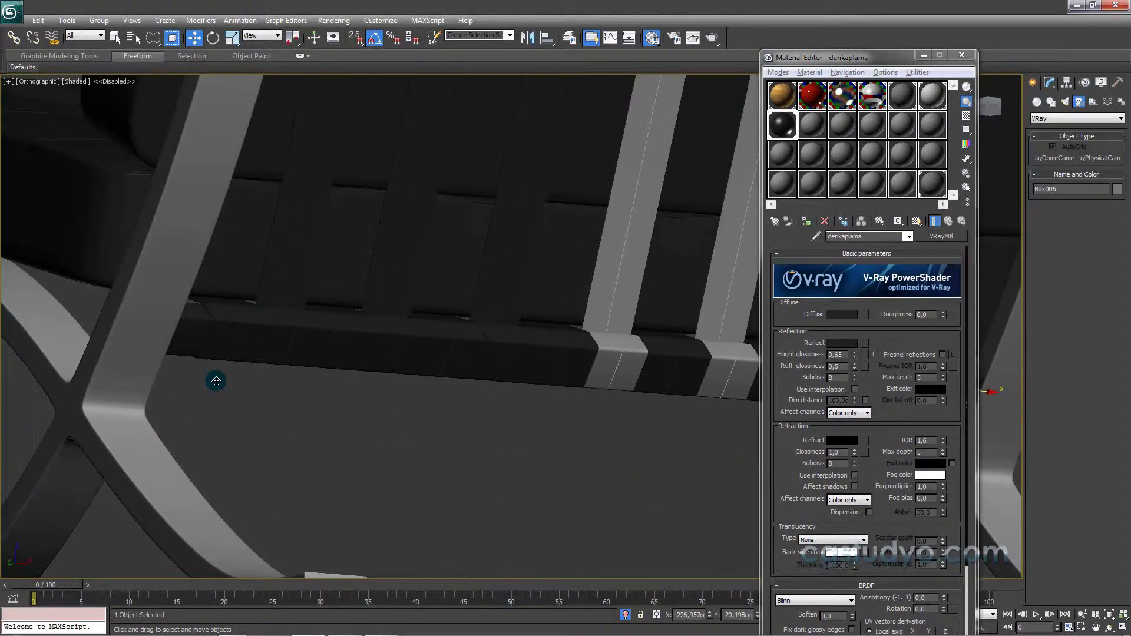
pyautogui.moveTo(217, 381); pyautogui.dragTo(210, 351, button='middle')
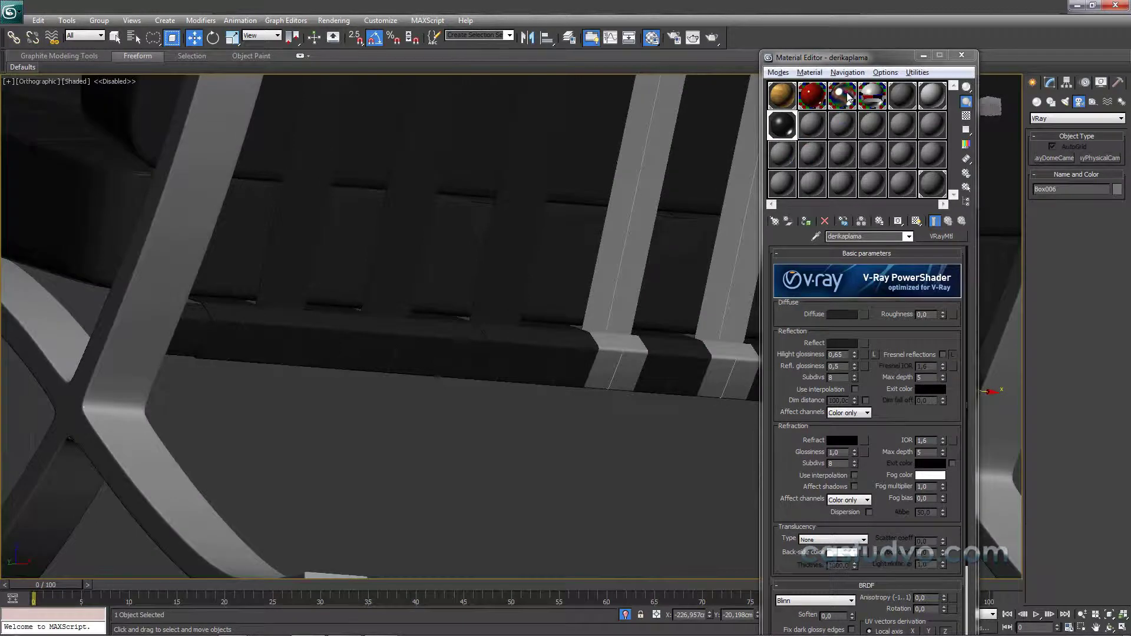
pyautogui.click(846, 97)
pyautogui.click(806, 222)
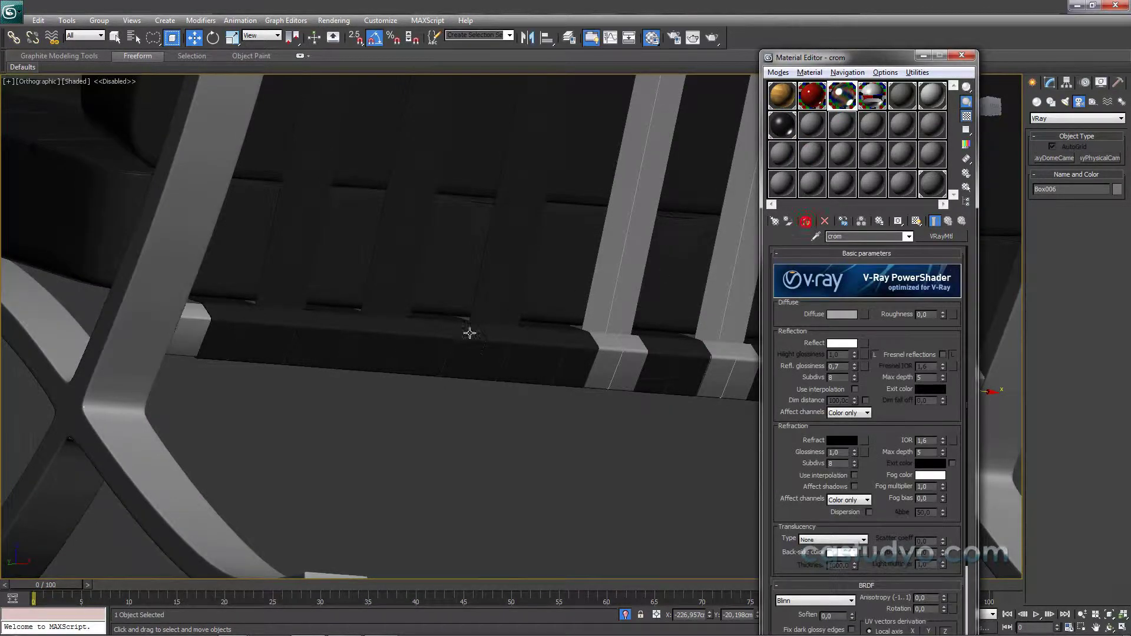
# Apply the dark derikaplama leather material to the nine back strap pieces
pyautogui.moveTo(470, 334)
pyautogui.mouseDown(button='middle')
pyautogui.moveTo(280, 372)
pyautogui.moveTo(268, 425)
pyautogui.mouseUp(button='middle')
pyautogui.click(416, 302)
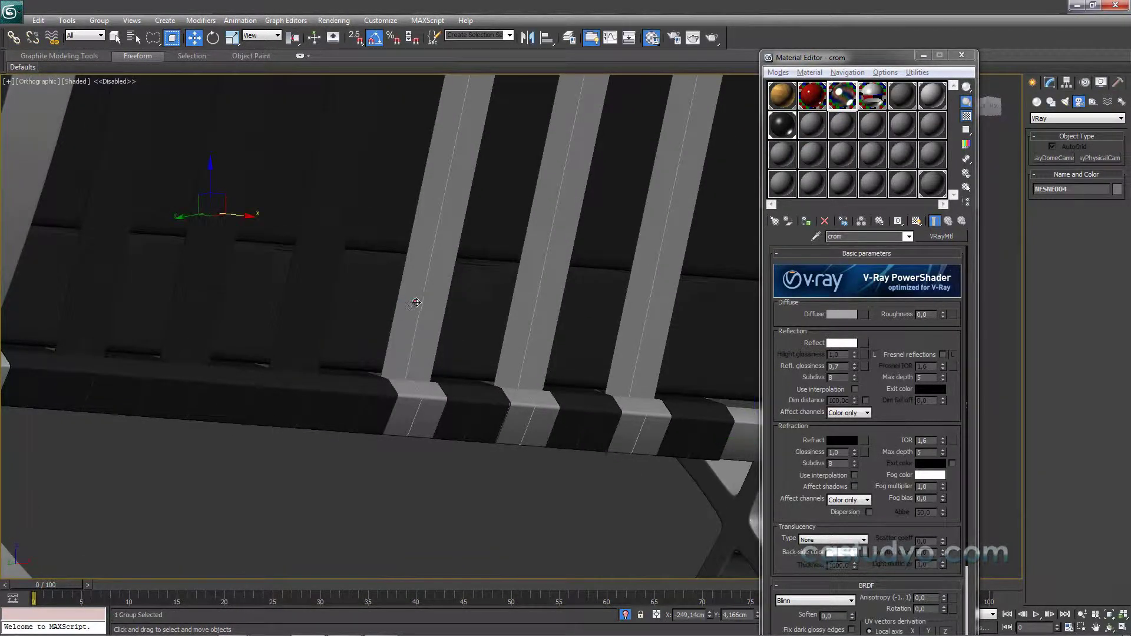
pyautogui.moveTo(441, 282); pyautogui.dragTo(435, 235, button='middle')
pyautogui.scroll(-5, 435, 236)
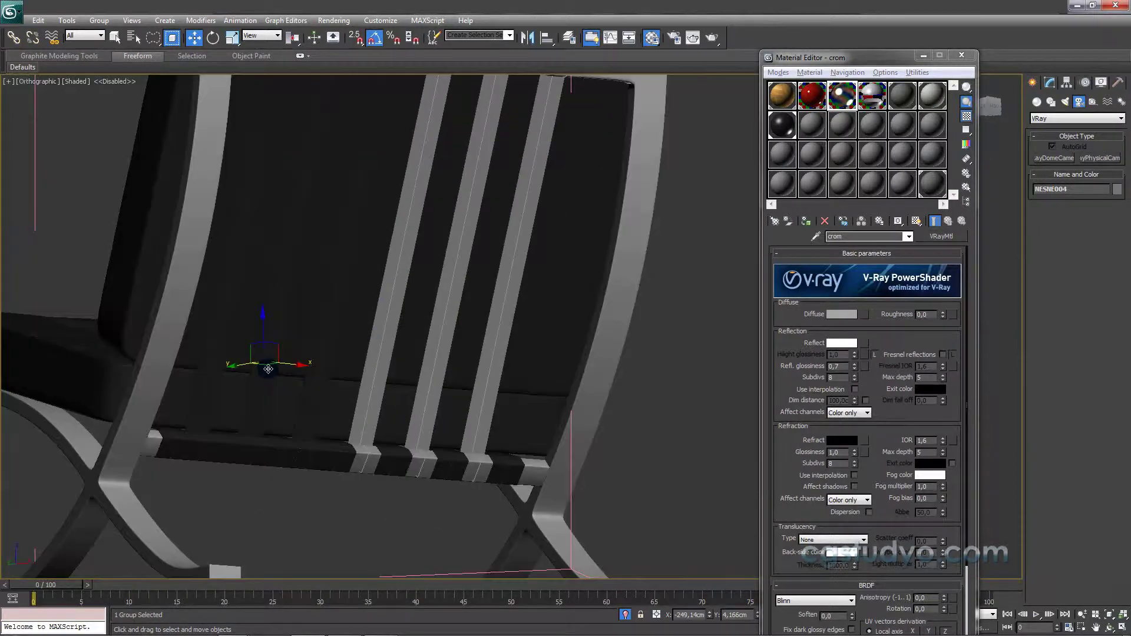
pyautogui.keyDown('alt'); pyautogui.moveTo(303, 340); pyautogui.dragTo(210, 404, button='middle'); pyautogui.keyUp('alt')
pyautogui.scroll(5, 248, 292)
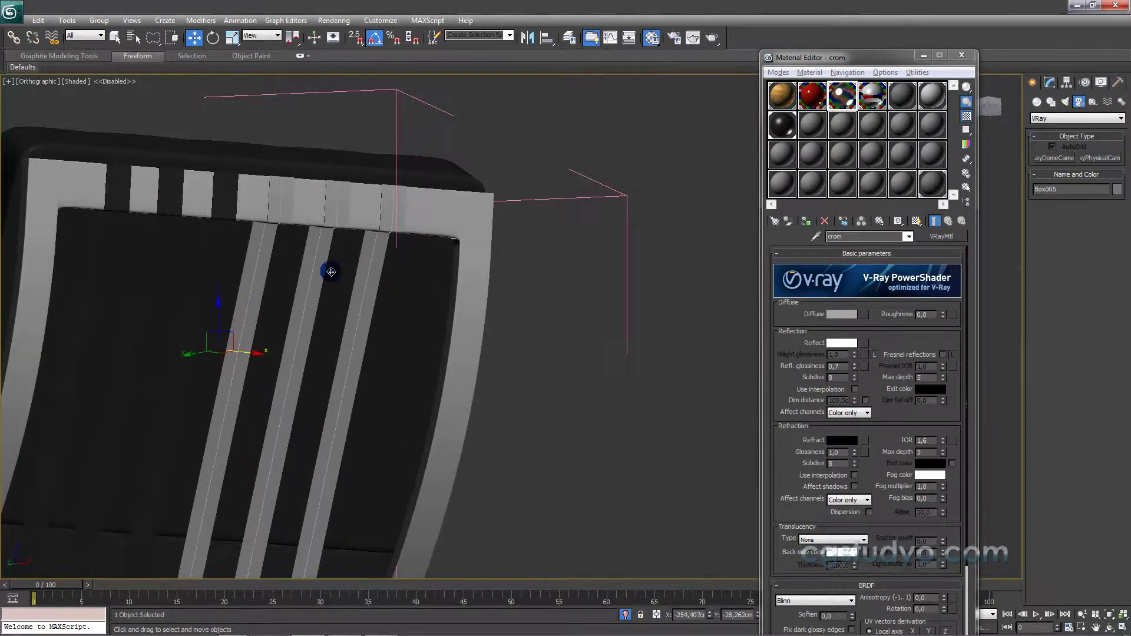
pyautogui.press('q')
pyautogui.click(234, 409)
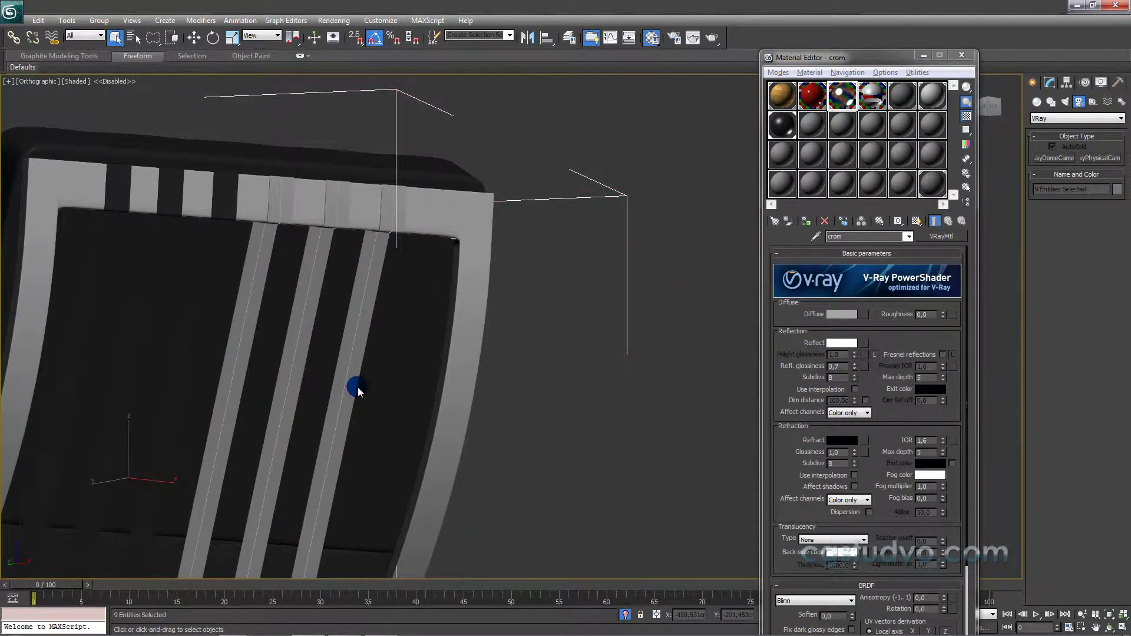
pyautogui.click(782, 127)
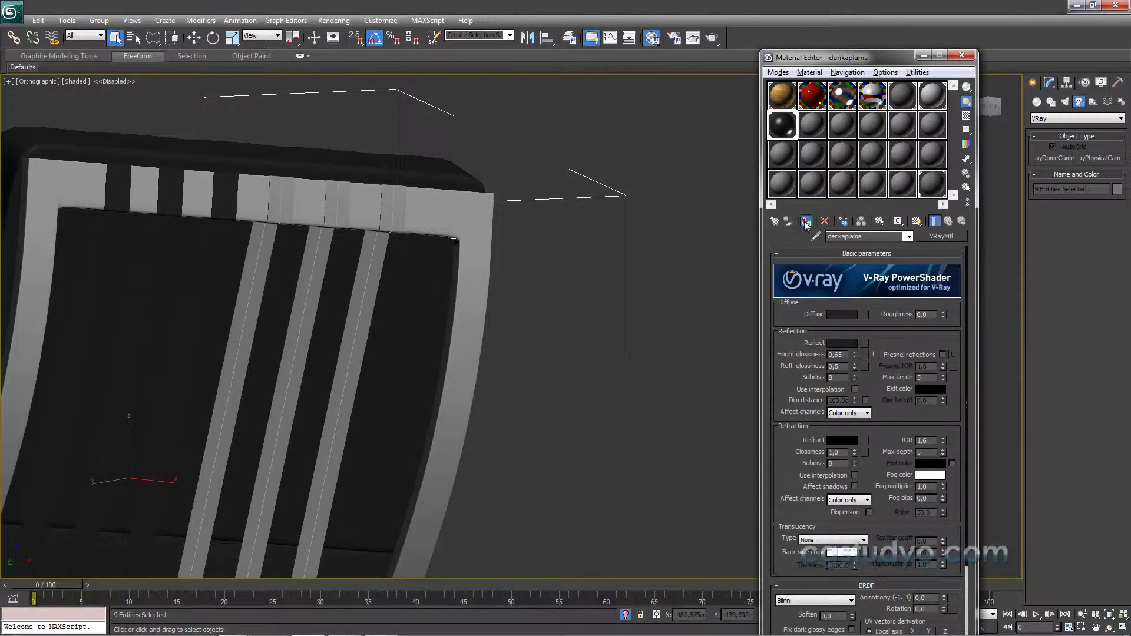
pyautogui.click(806, 224)
pyautogui.moveTo(336, 316)
pyautogui.keyDown('alt'); pyautogui.mouseDown(button='middle')
pyautogui.moveTo(422, 263)
pyautogui.moveTo(384, 228)
pyautogui.moveTo(369, 161)
pyautogui.moveTo(213, 315)
pyautogui.moveTo(250, 323)
pyautogui.mouseUp(button='middle'); pyautogui.keyUp('alt')
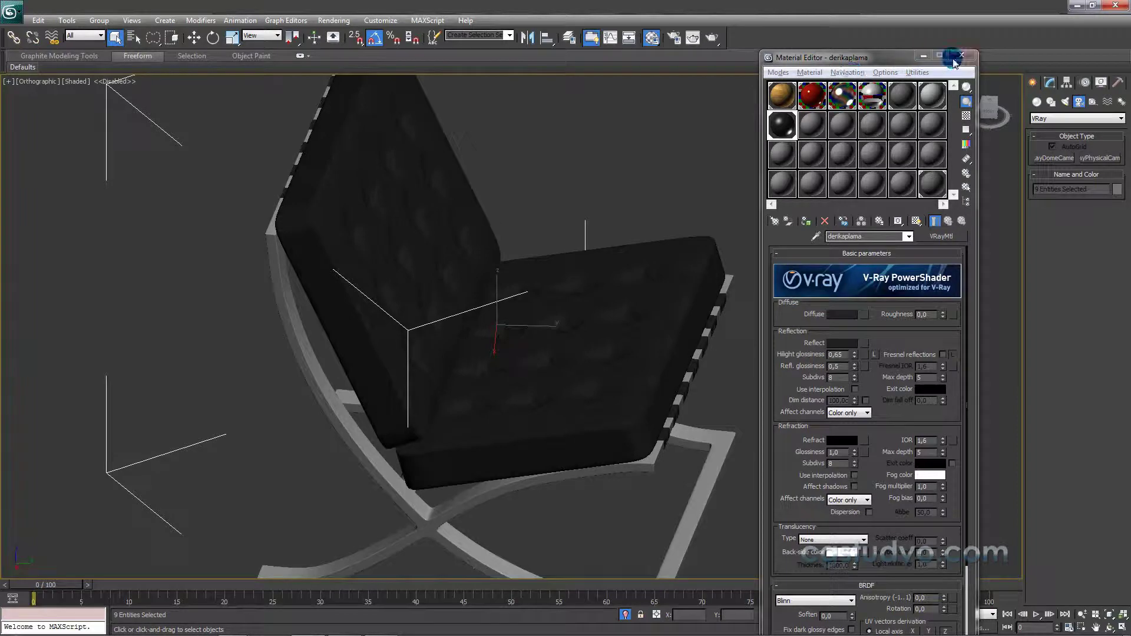
# Close the chair group barcelona1
pyautogui.click(442, 170)
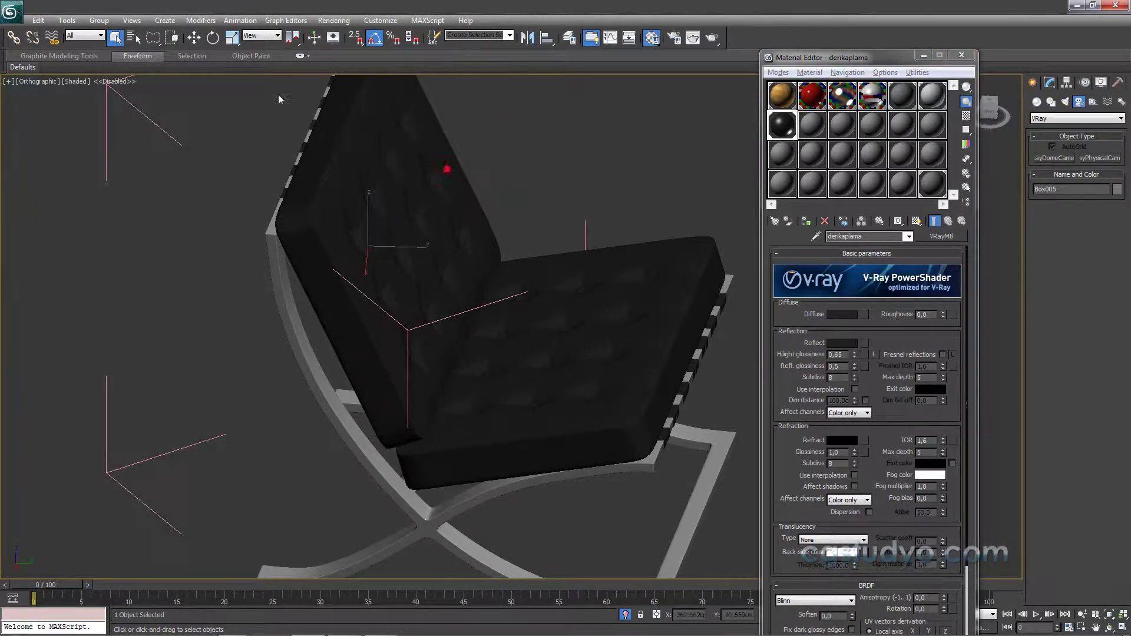
pyautogui.click(99, 20)
pyautogui.click(111, 77)
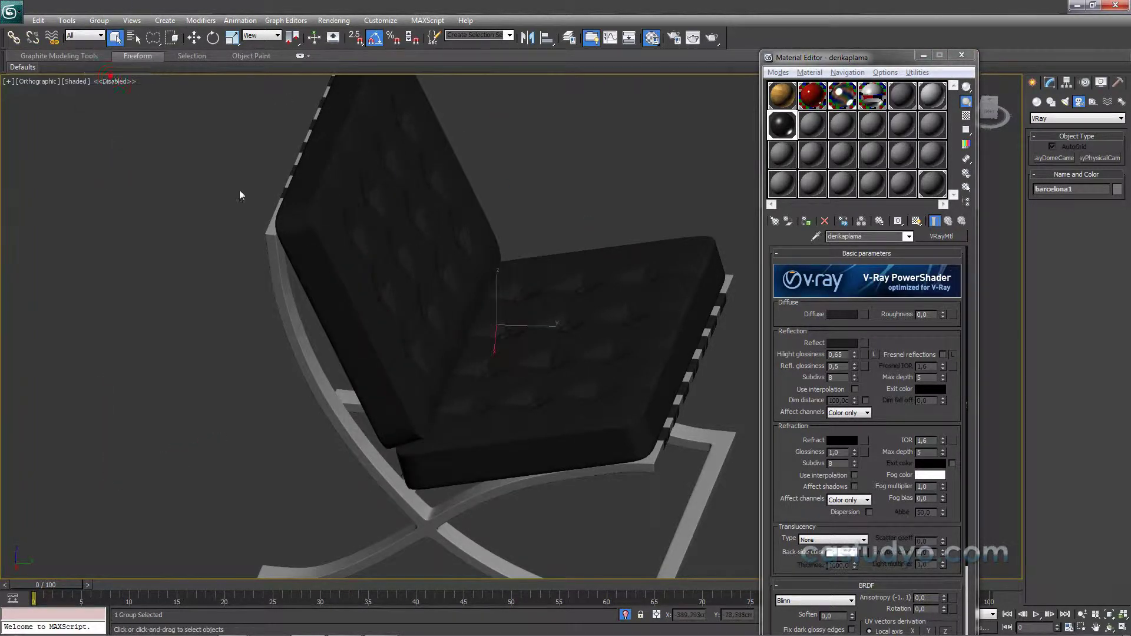
pyautogui.moveTo(246, 195)
pyautogui.keyDown('alt'); pyautogui.mouseDown(button='middle')
pyautogui.moveTo(245, 288)
pyautogui.moveTo(399, 220)
pyautogui.moveTo(391, 151)
pyautogui.moveTo(346, 167)
pyautogui.moveTo(364, 263)
pyautogui.moveTo(663, 174)
pyautogui.mouseUp(button='middle'); pyautogui.keyUp('alt')
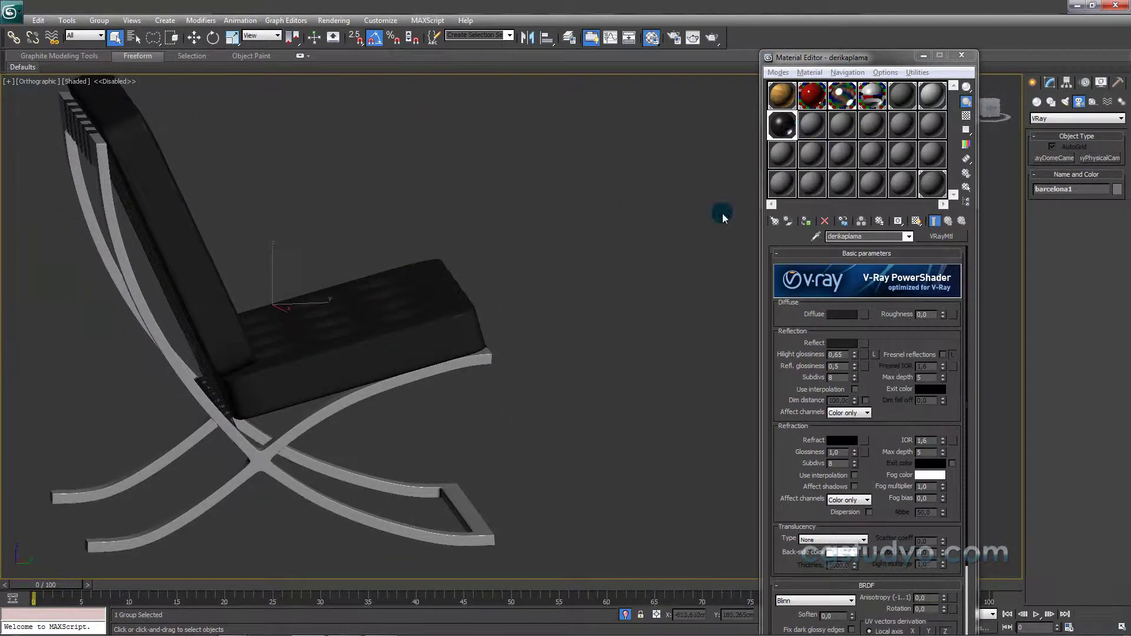
# End isolation, show the whole room in perspective near the TV cabinet, and close the Material Editor
pyautogui.press('c')
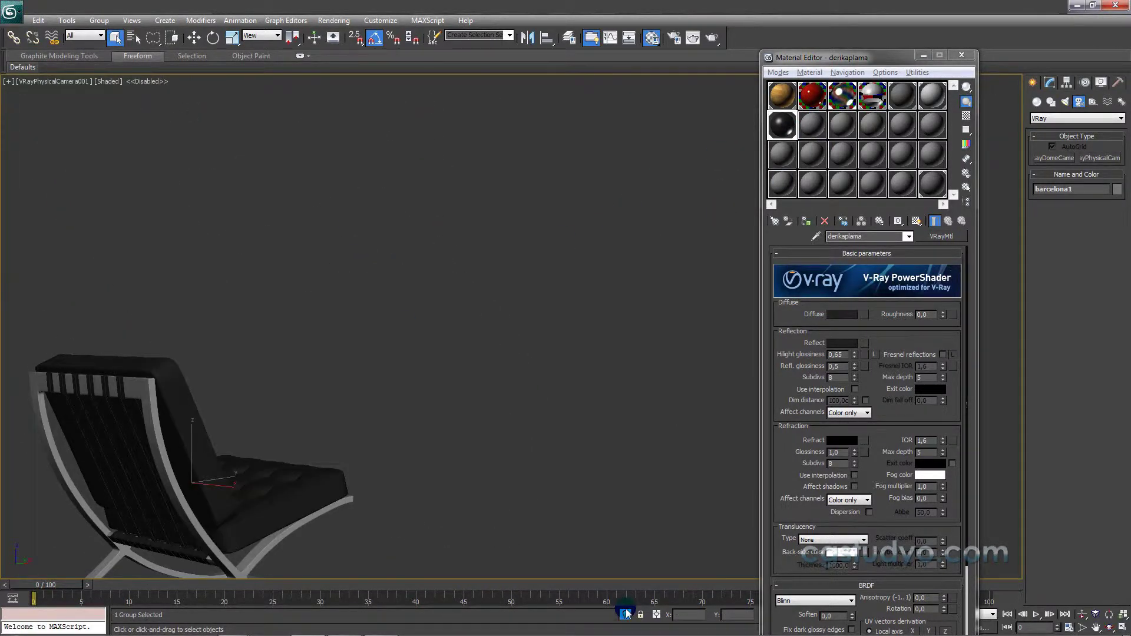
pyautogui.click(625, 609)
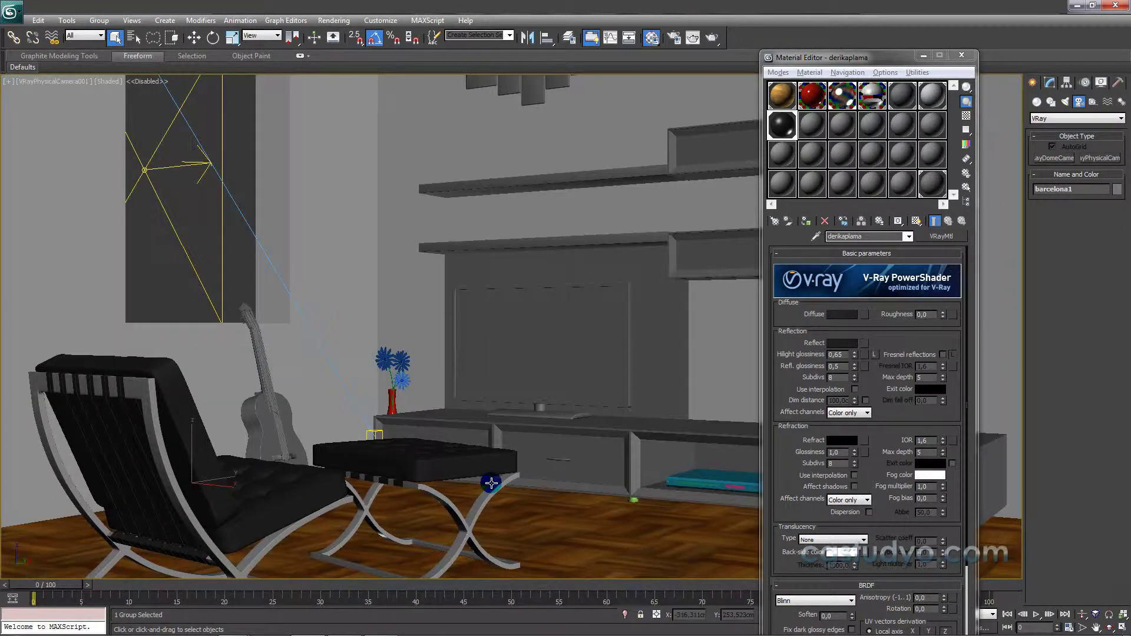
pyautogui.press('p')
pyautogui.scroll(-3, 465, 443)
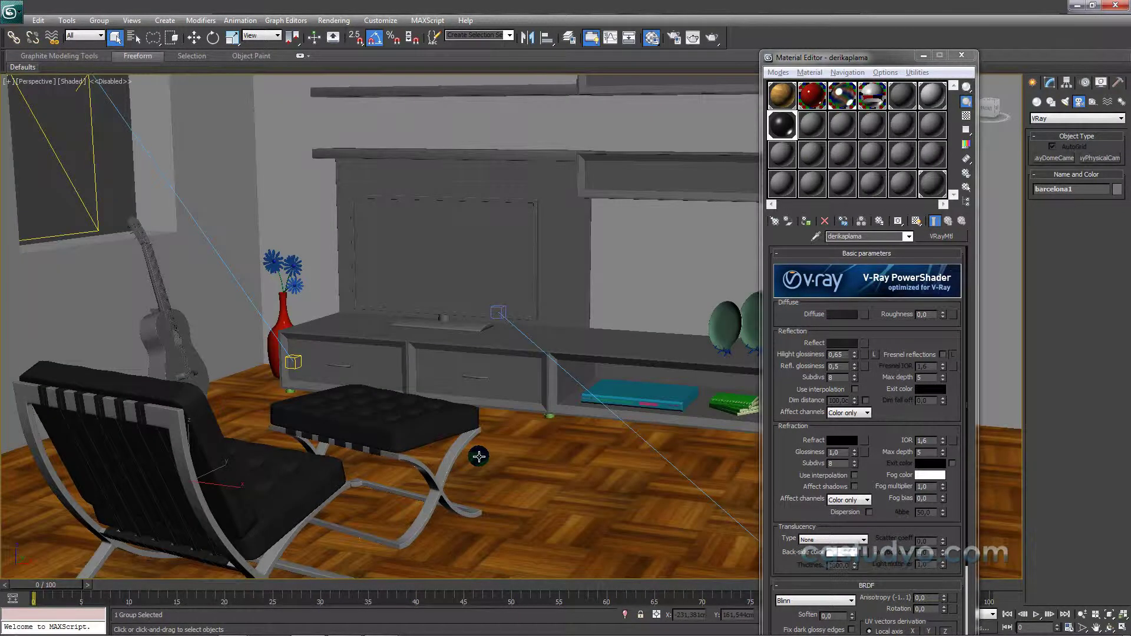
pyautogui.moveTo(464, 443); pyautogui.dragTo(344, 470, button='middle')
pyautogui.scroll(4, 387, 377)
pyautogui.scroll(5, 386, 377)
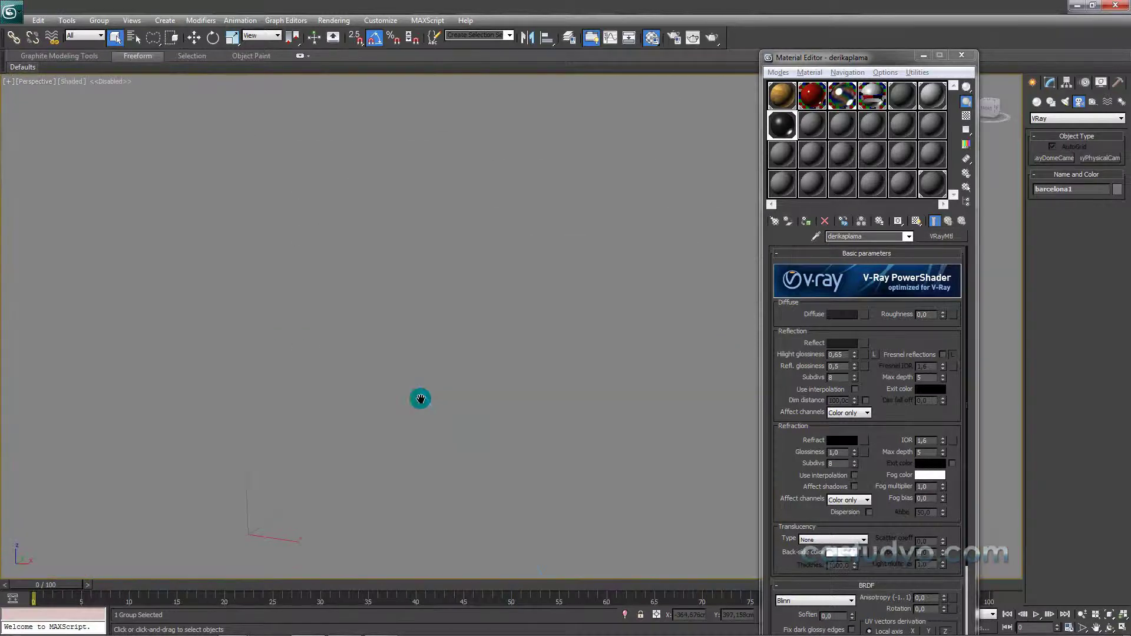
pyautogui.scroll(-4, 419, 399)
pyautogui.scroll(3, 427, 384)
pyautogui.moveTo(362, 419)
pyautogui.mouseDown(button='middle')
pyautogui.moveTo(527, 169)
pyautogui.moveTo(616, 93)
pyautogui.mouseUp(button='middle')
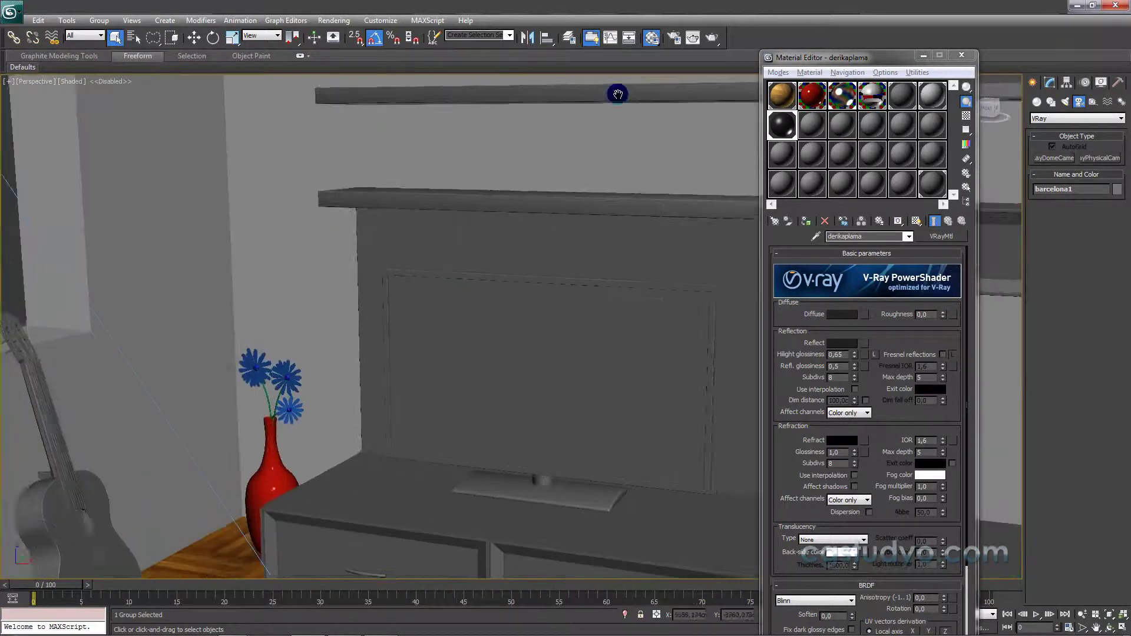
pyautogui.click(963, 56)
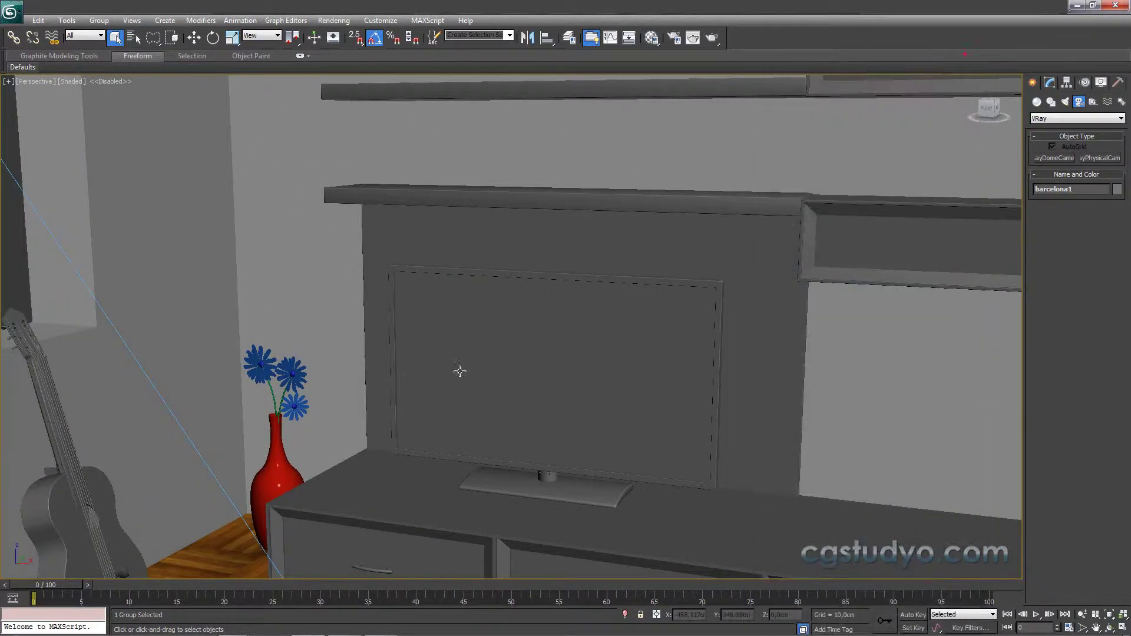
# Open the cicekler flowers-and-vase group for editing
pyautogui.click(278, 494)
pyautogui.scroll(-2, 290, 503)
pyautogui.scroll(-2, 397, 245)
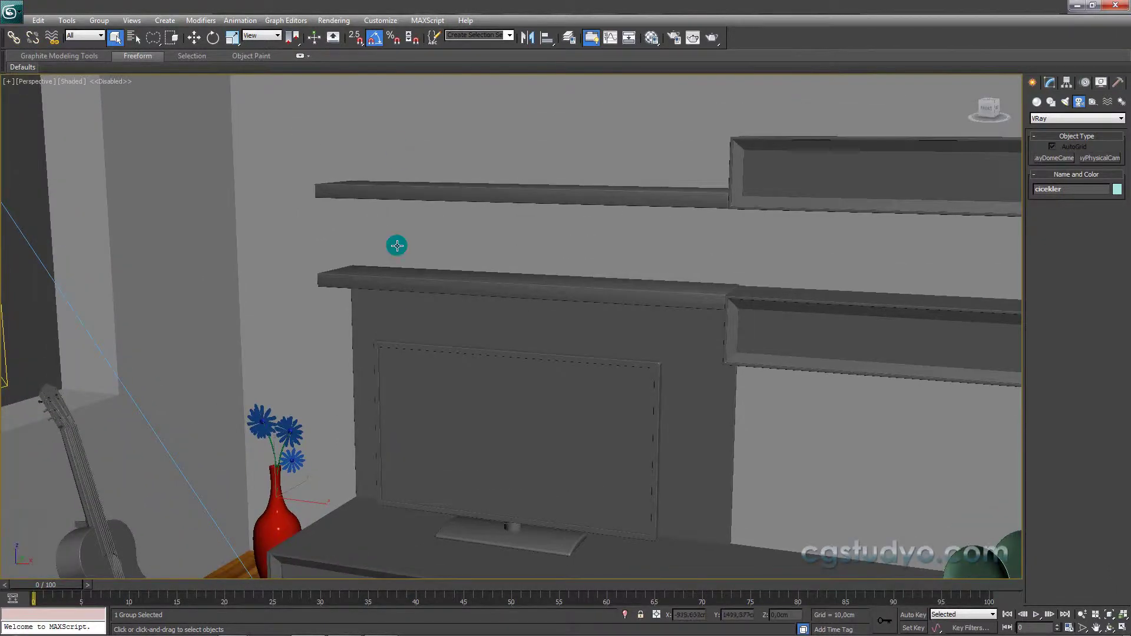
pyautogui.scroll(-2, 397, 245)
pyautogui.scroll(-1, 345, 295)
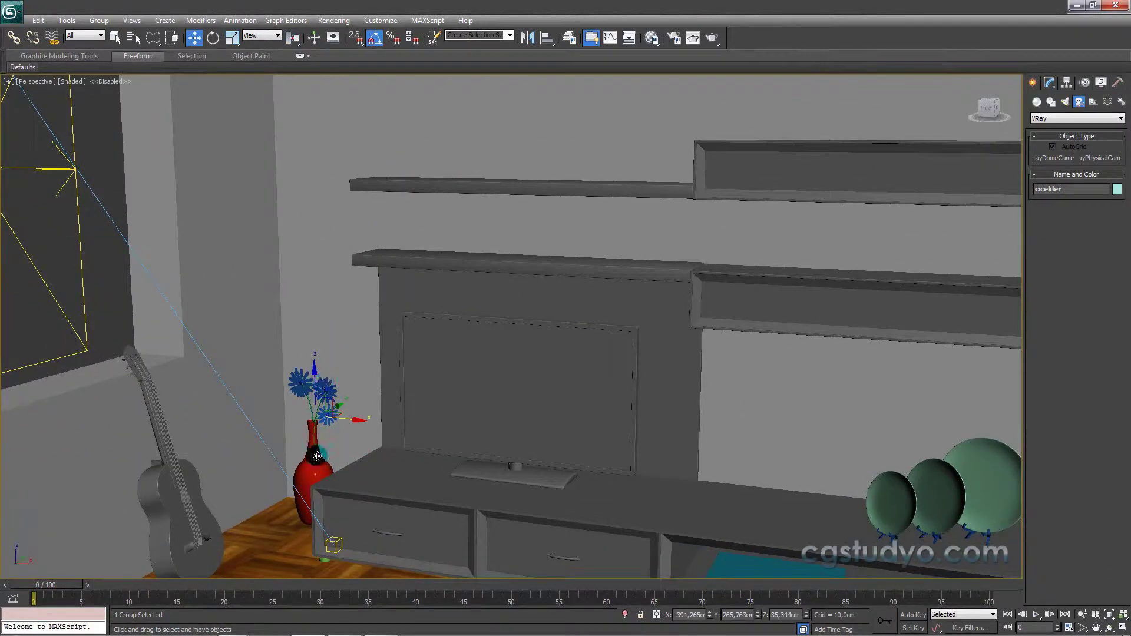
pyautogui.click(107, 25)
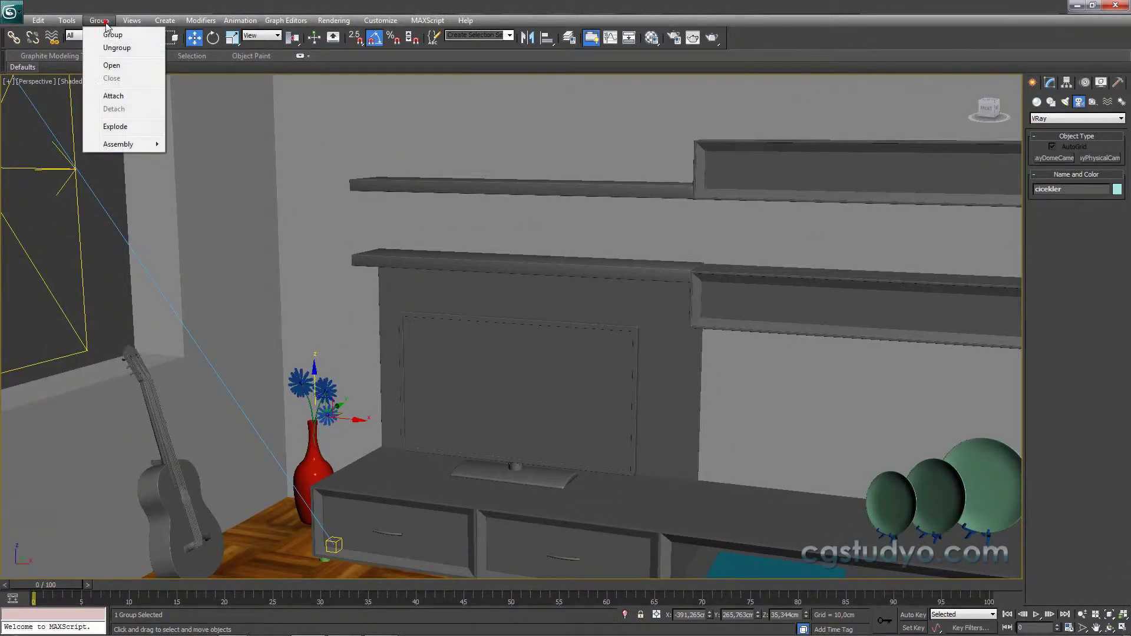
pyautogui.click(112, 67)
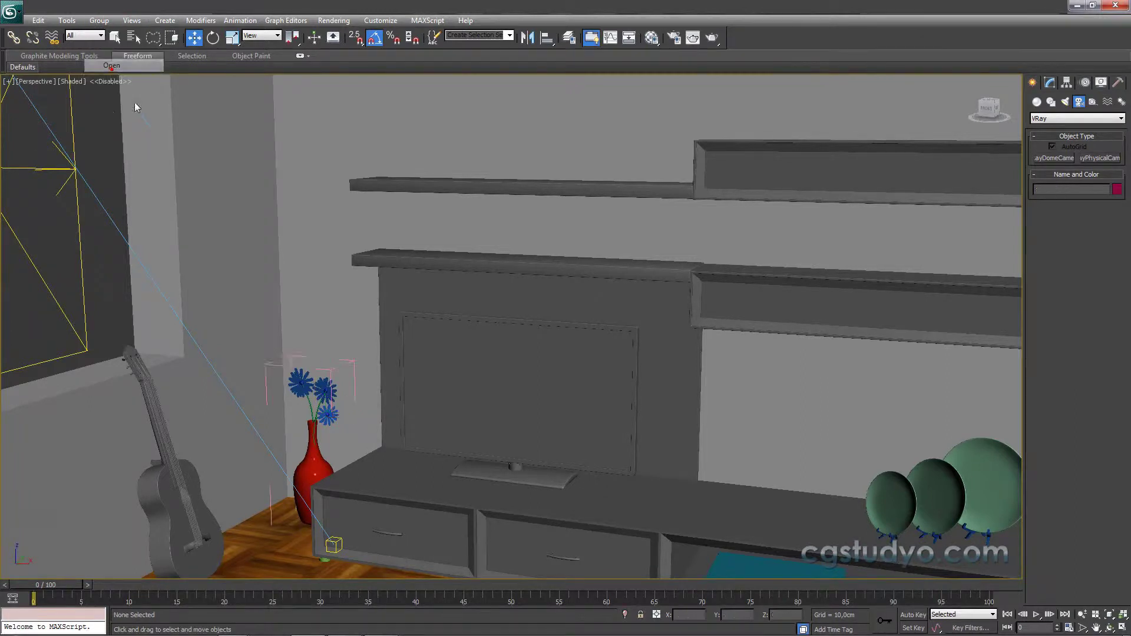
# Clone the red vase Line001 as a copy placed high near the ceiling
pyautogui.click(323, 449)
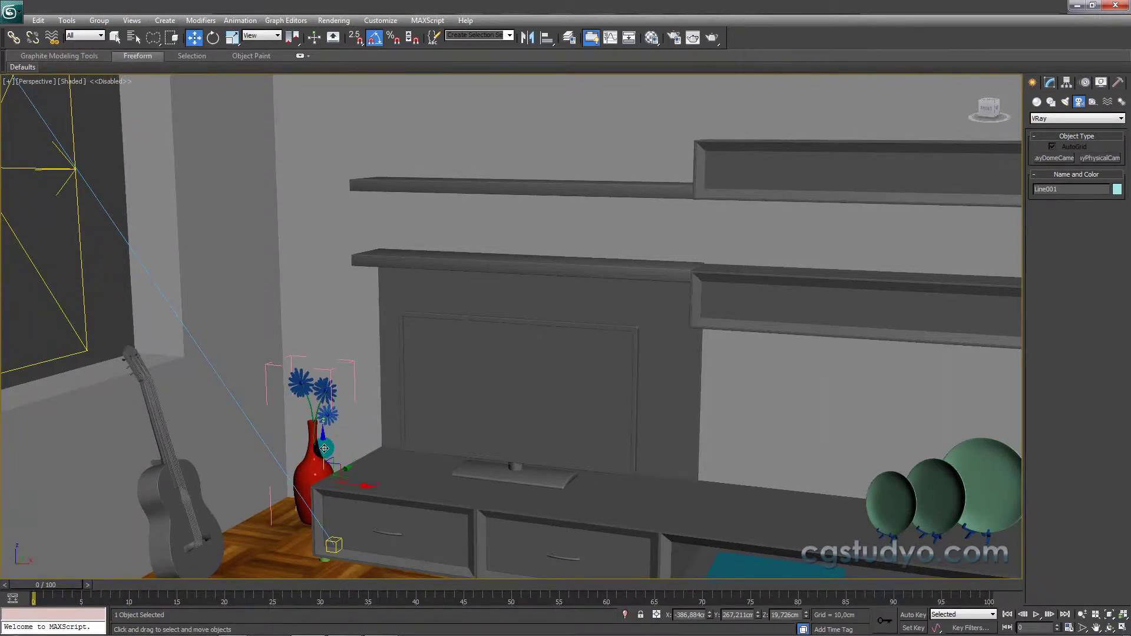
pyautogui.keyDown('shift'); pyautogui.moveTo(324, 449); pyautogui.dragTo(324, 94); pyautogui.keyUp('shift')
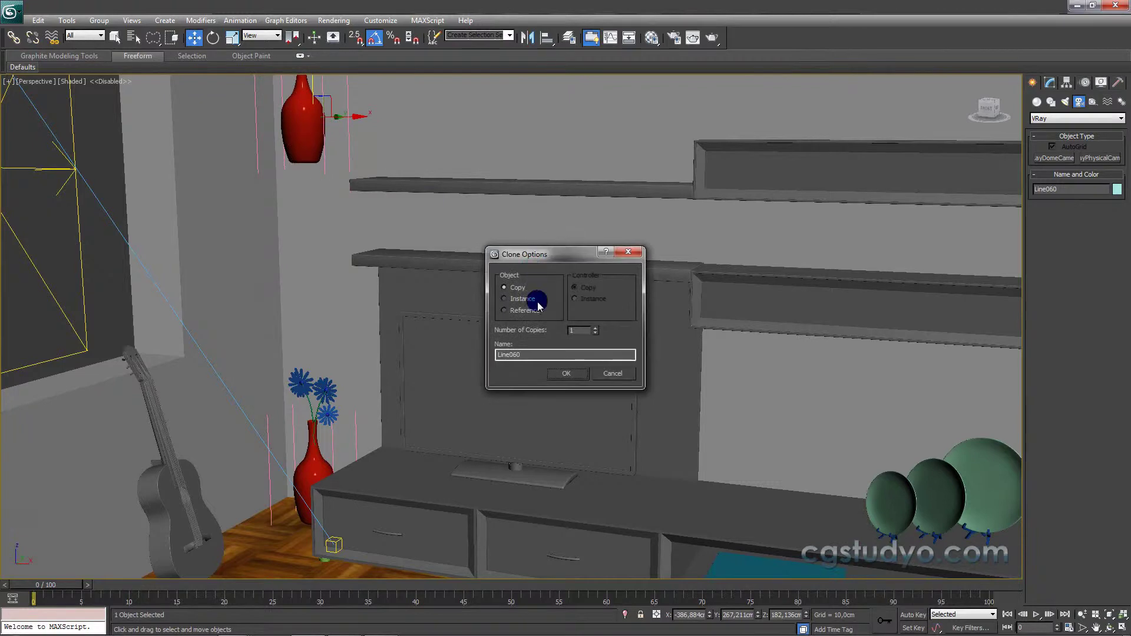
pyautogui.click(538, 304)
pyautogui.click(566, 373)
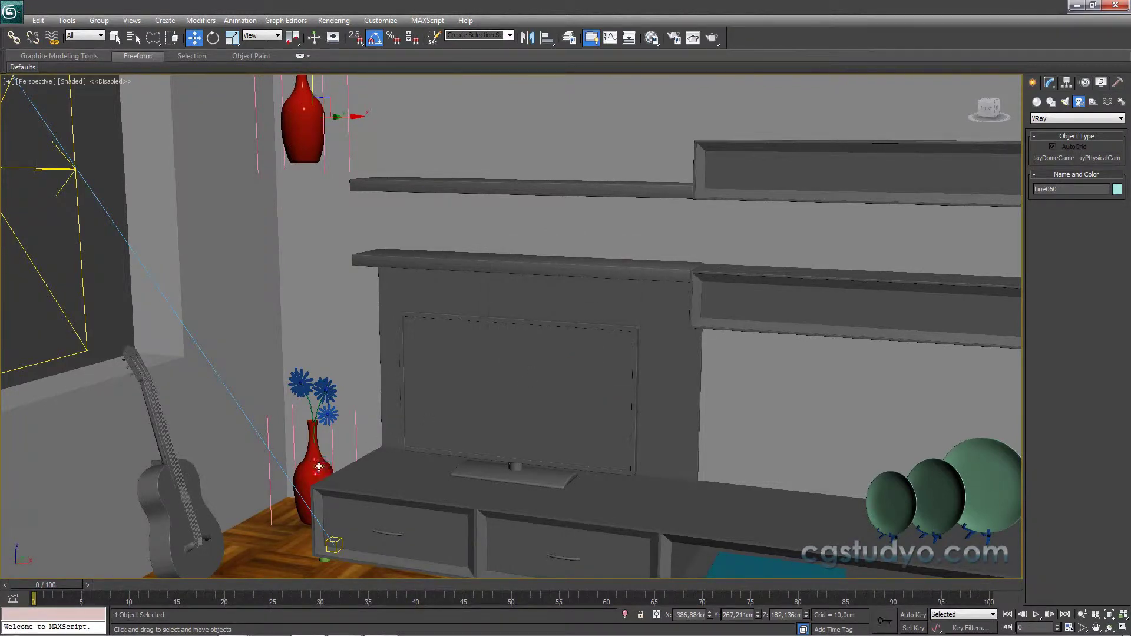
# Adjust the grouping of the red vases and close the flowers' group again
pyautogui.click(101, 21)
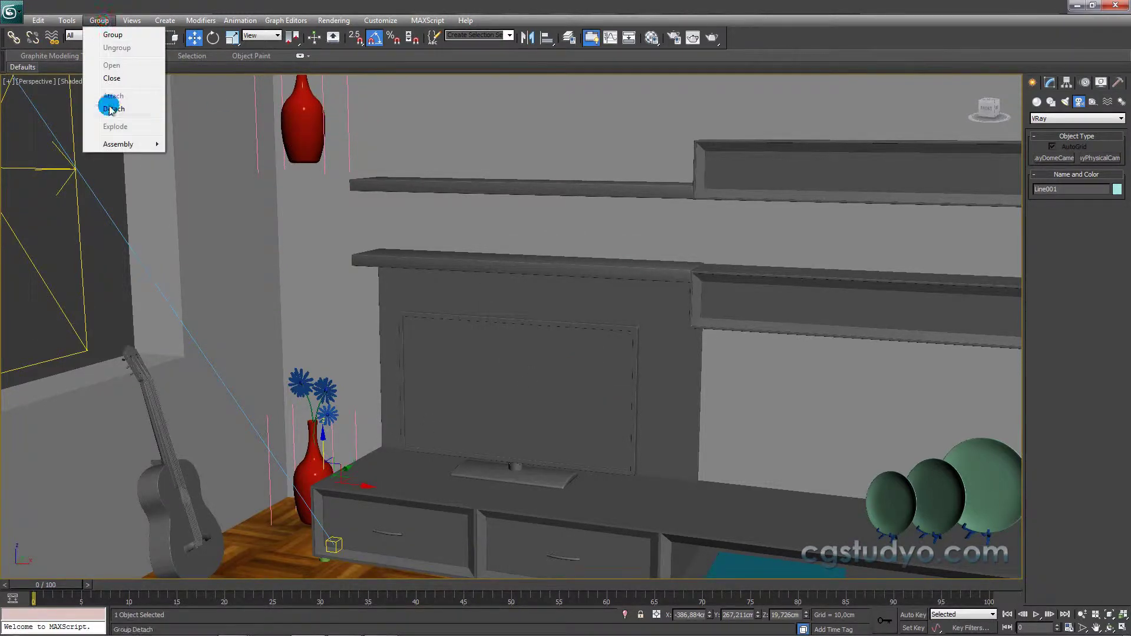
pyautogui.click(291, 112)
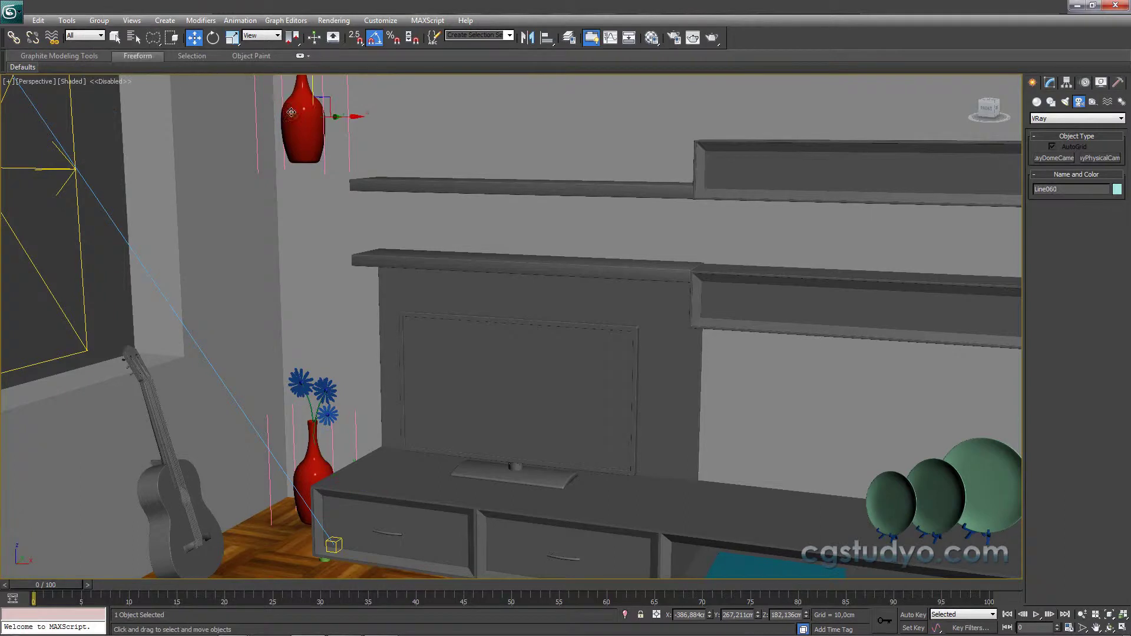
pyautogui.click(110, 23)
pyautogui.click(114, 111)
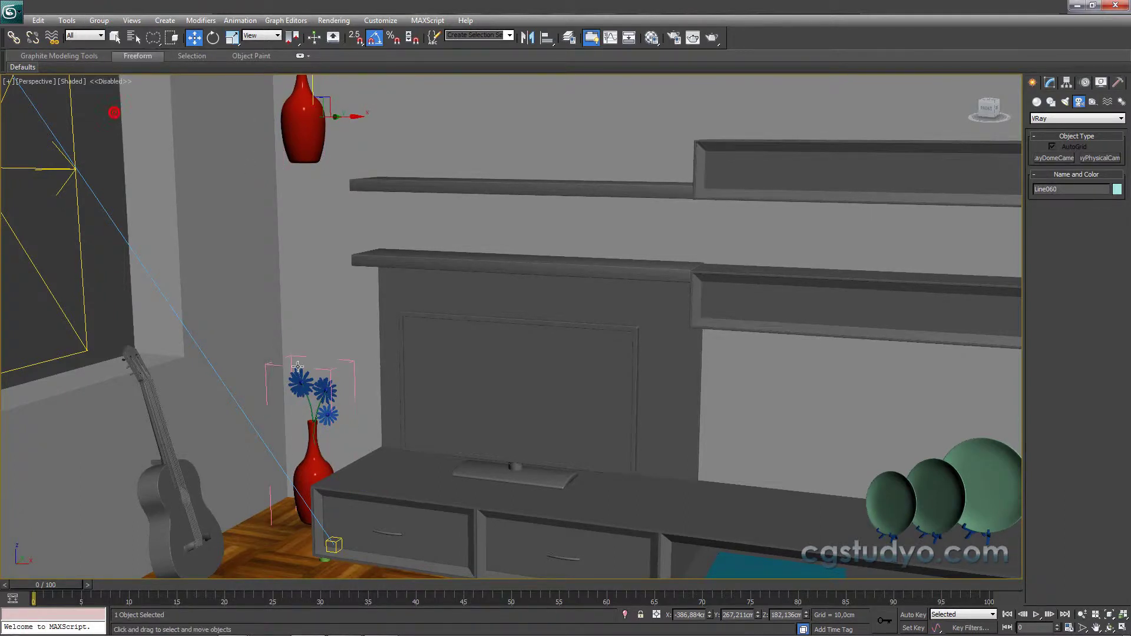
pyautogui.click(313, 465)
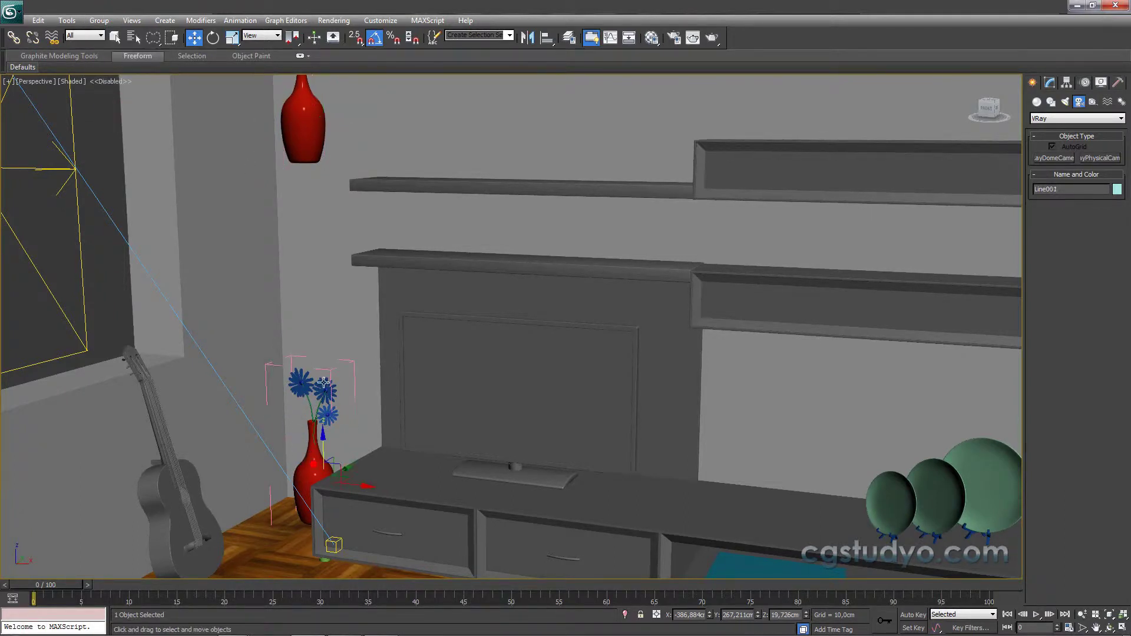
pyautogui.click(98, 21)
pyautogui.click(124, 81)
# Hide the wall Wall001 behind the shelves
pyautogui.click(296, 120)
pyautogui.scroll(2, 296, 119)
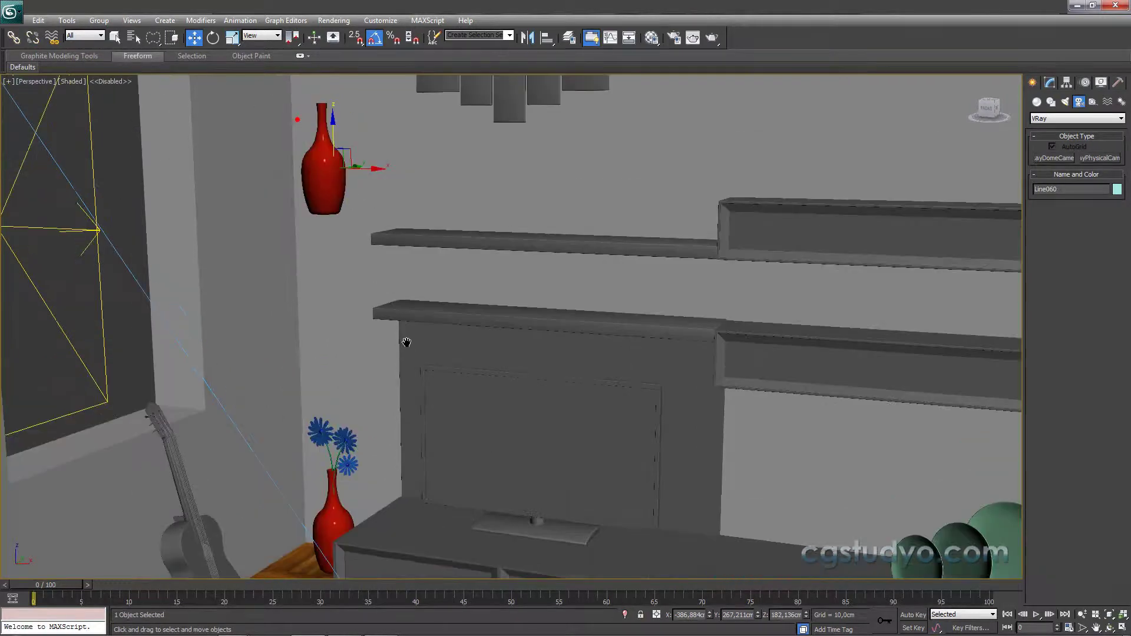
pyautogui.moveTo(282, 89); pyautogui.dragTo(296, 116, button='middle')
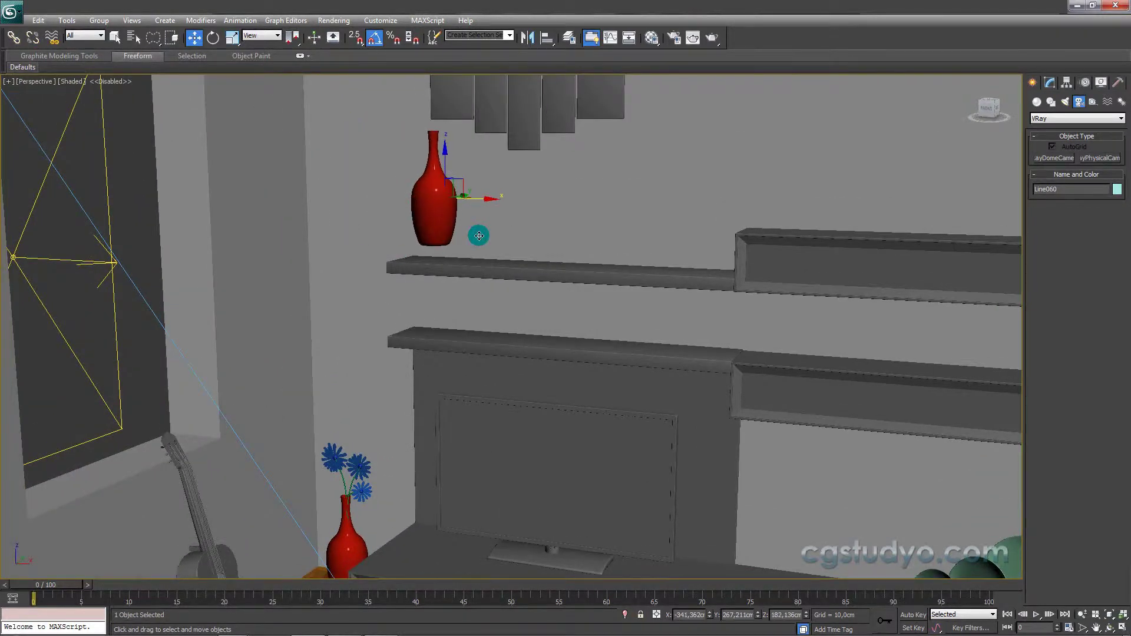
pyautogui.moveTo(477, 234)
pyautogui.keyDown('alt'); pyautogui.mouseDown(button='middle')
pyautogui.moveTo(376, 248)
pyautogui.moveTo(462, 224)
pyautogui.mouseUp(button='middle'); pyautogui.keyUp('alt')
pyautogui.click(538, 198)
pyautogui.rightClick(537, 198)
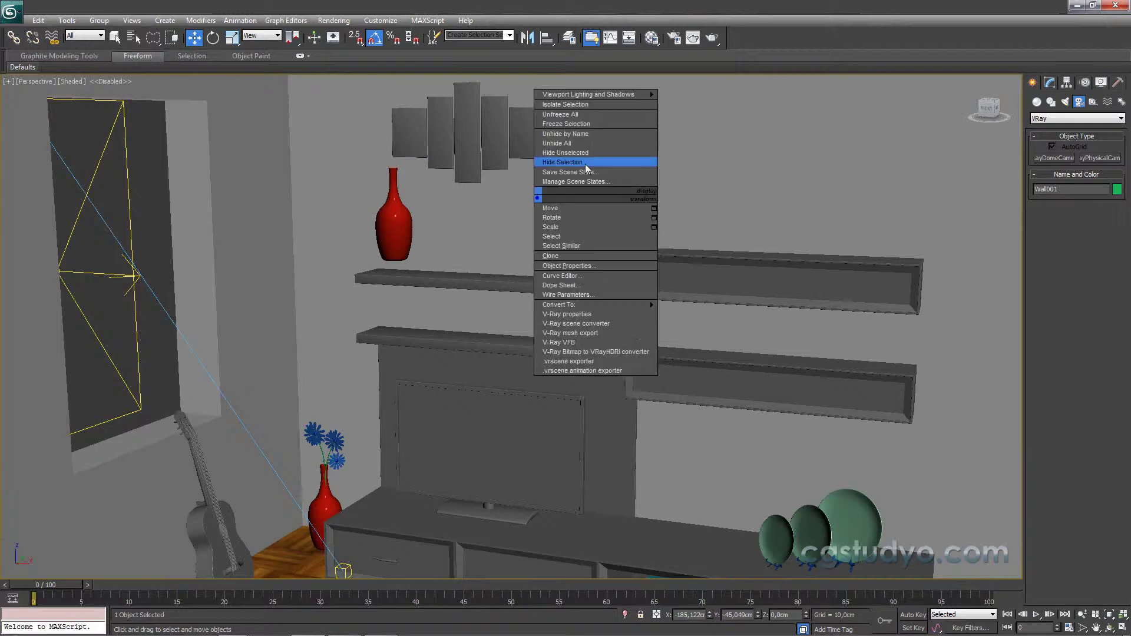
pyautogui.click(578, 162)
pyautogui.moveTo(577, 162); pyautogui.dragTo(541, 361, button='middle')
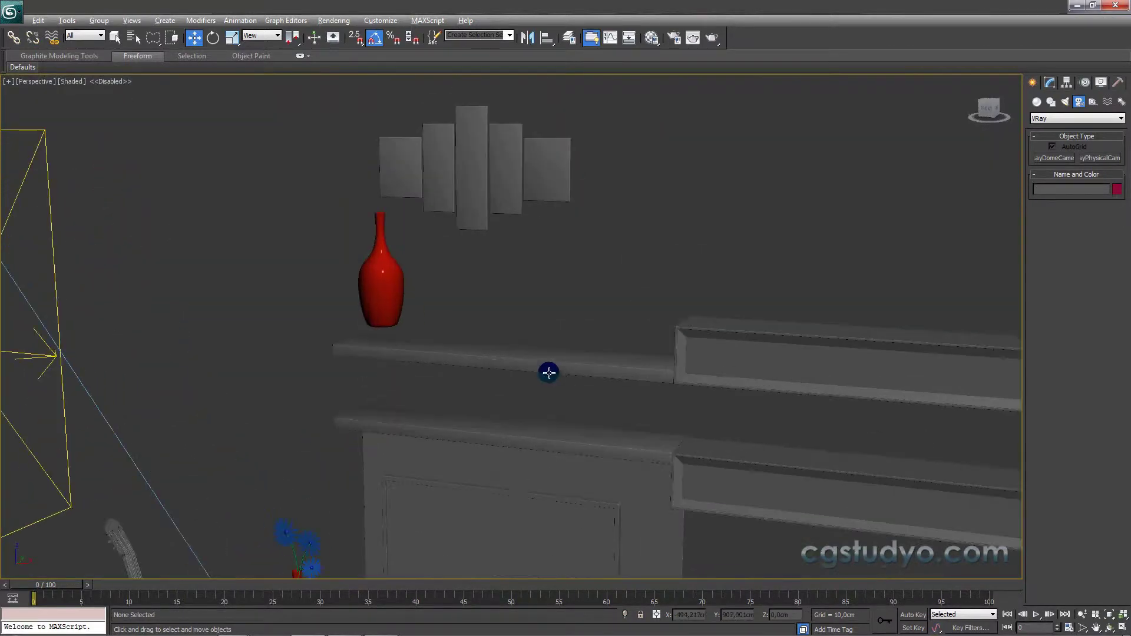
# In Front view, non-uniformly scale the upper red vase narrower and shorter
pyautogui.press('f')
pyautogui.click(328, 263)
pyautogui.press('z')
pyautogui.scroll(-1, 392, 248)
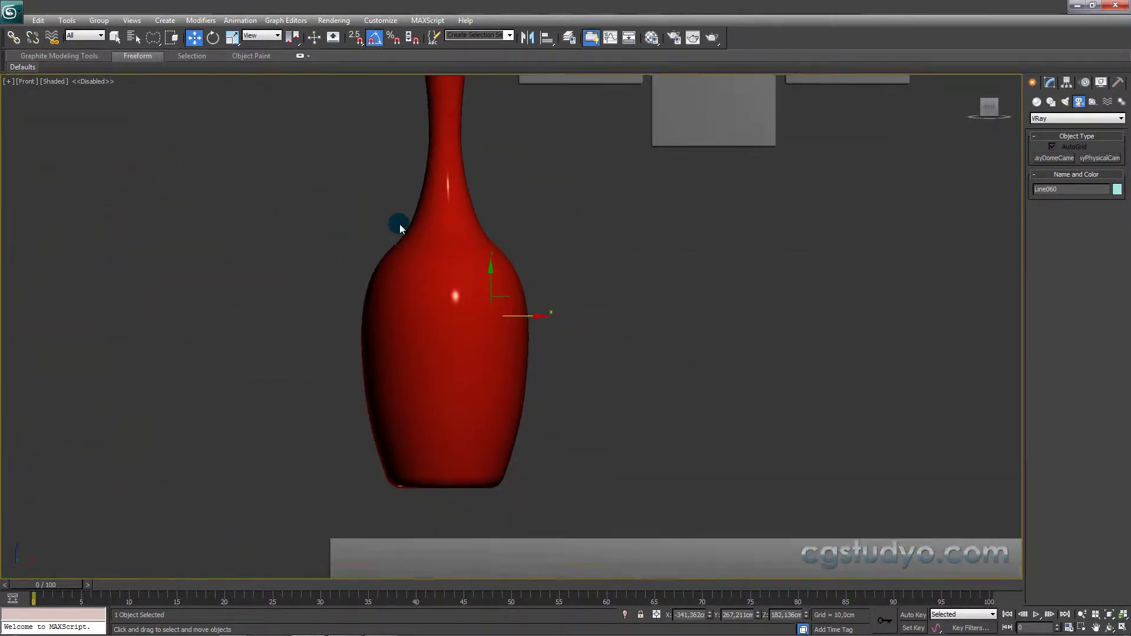
pyautogui.scroll(-3, 407, 230)
pyautogui.moveTo(486, 256)
pyautogui.keyDown('alt'); pyautogui.mouseDown(button='middle')
pyautogui.moveTo(300, 187)
pyautogui.moveTo(419, 207)
pyautogui.moveTo(412, 336)
pyautogui.moveTo(325, 113)
pyautogui.mouseUp(button='middle'); pyautogui.keyUp('alt')
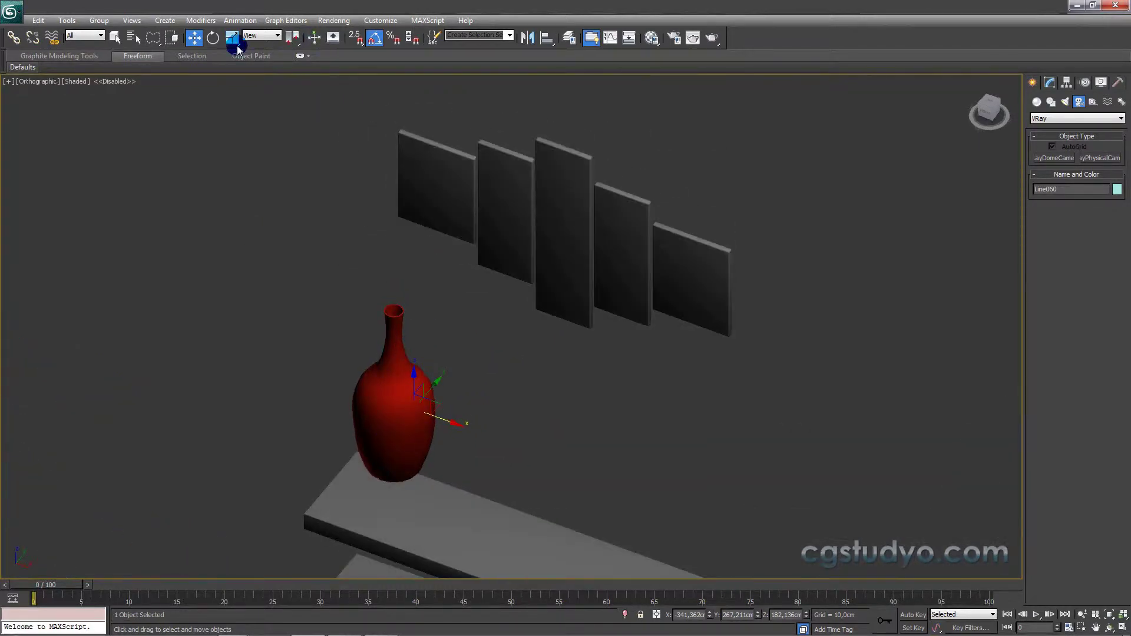
pyautogui.moveTo(235, 45); pyautogui.dragTo(232, 74)
pyautogui.keyDown('alt'); pyautogui.moveTo(358, 252); pyautogui.dragTo(394, 313, button='middle'); pyautogui.keyUp('alt')
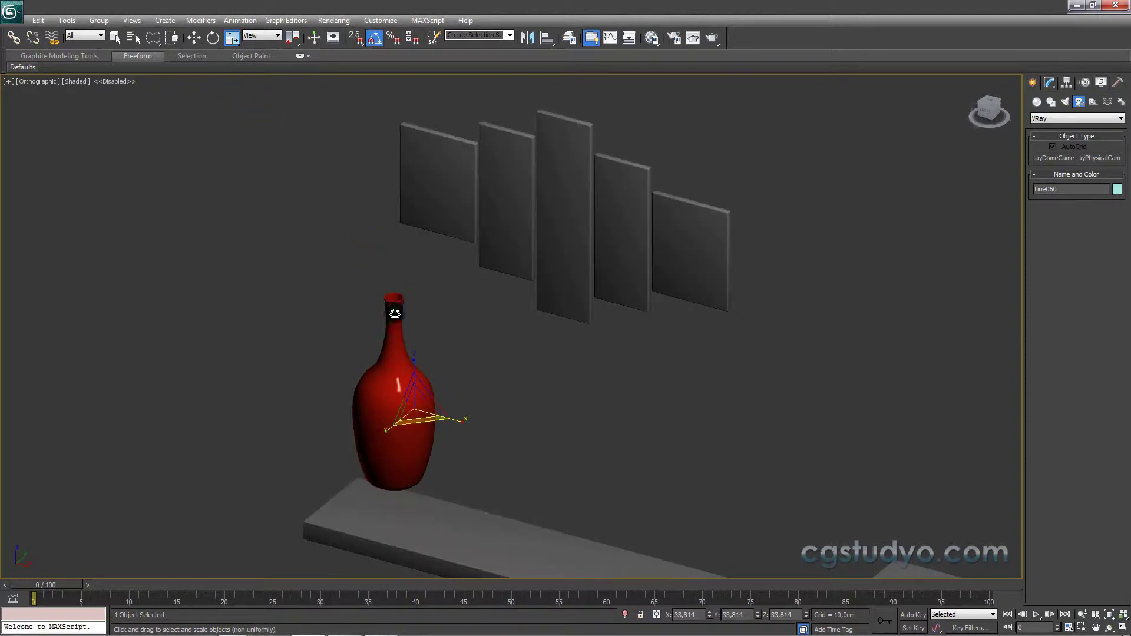
pyautogui.moveTo(386, 432); pyautogui.dragTo(394, 425)
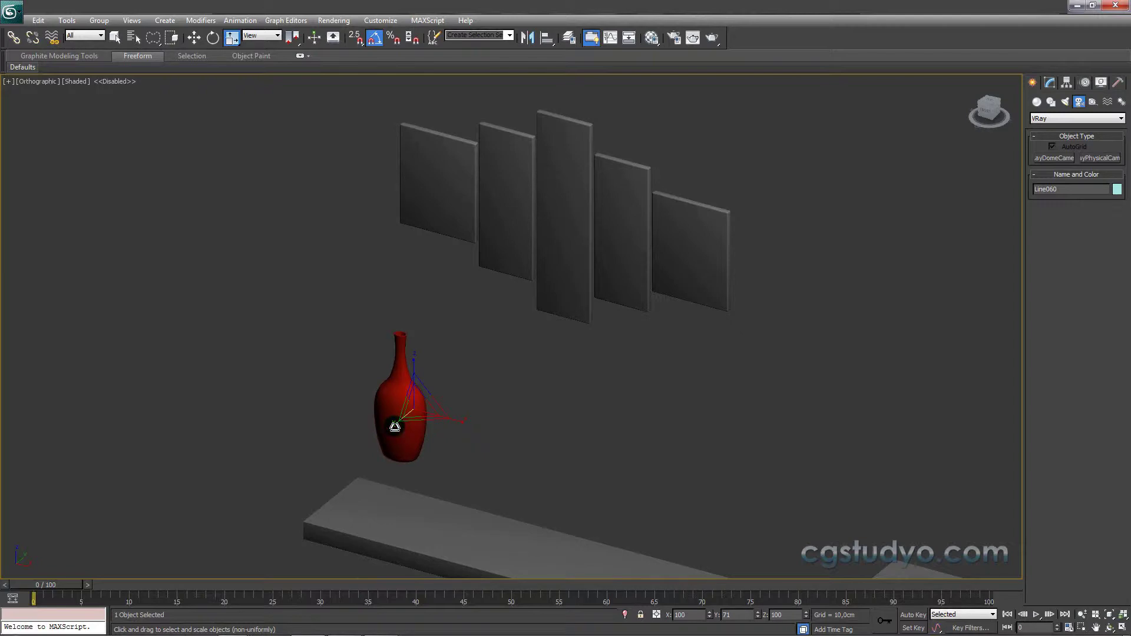
pyautogui.moveTo(395, 425)
pyautogui.keyDown('alt'); pyautogui.mouseDown(button='middle')
pyautogui.moveTo(422, 409)
pyautogui.moveTo(501, 417)
pyautogui.moveTo(518, 435)
pyautogui.moveTo(331, 442)
pyautogui.moveTo(340, 414)
pyautogui.moveTo(401, 433)
pyautogui.moveTo(550, 337)
pyautogui.mouseUp(button='middle'); pyautogui.keyUp('alt')
pyautogui.click(1049, 82)
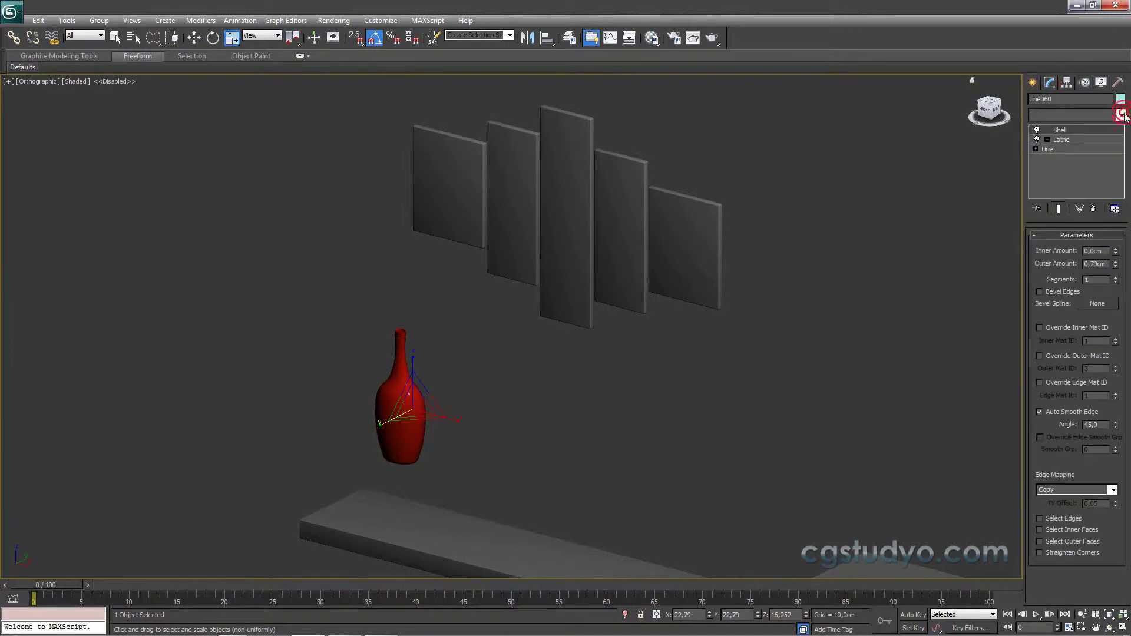
# Add an FFD 4x4x4 modifier to the red vase and enter its Control Points level
pyautogui.press('f')
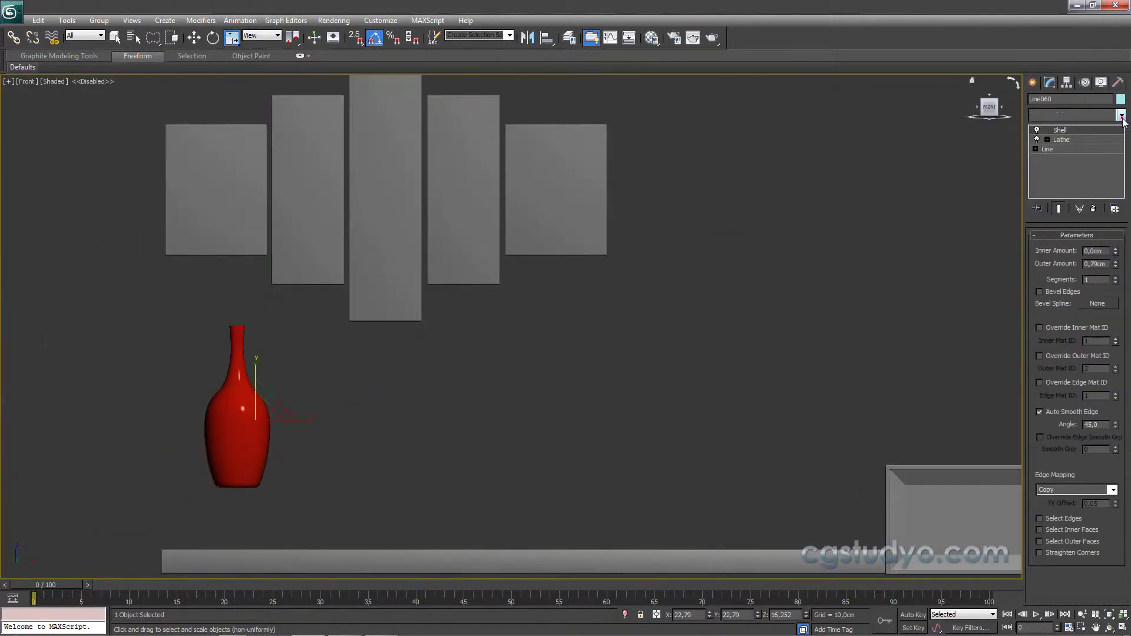
pyautogui.click(1121, 115)
pyautogui.press('f')
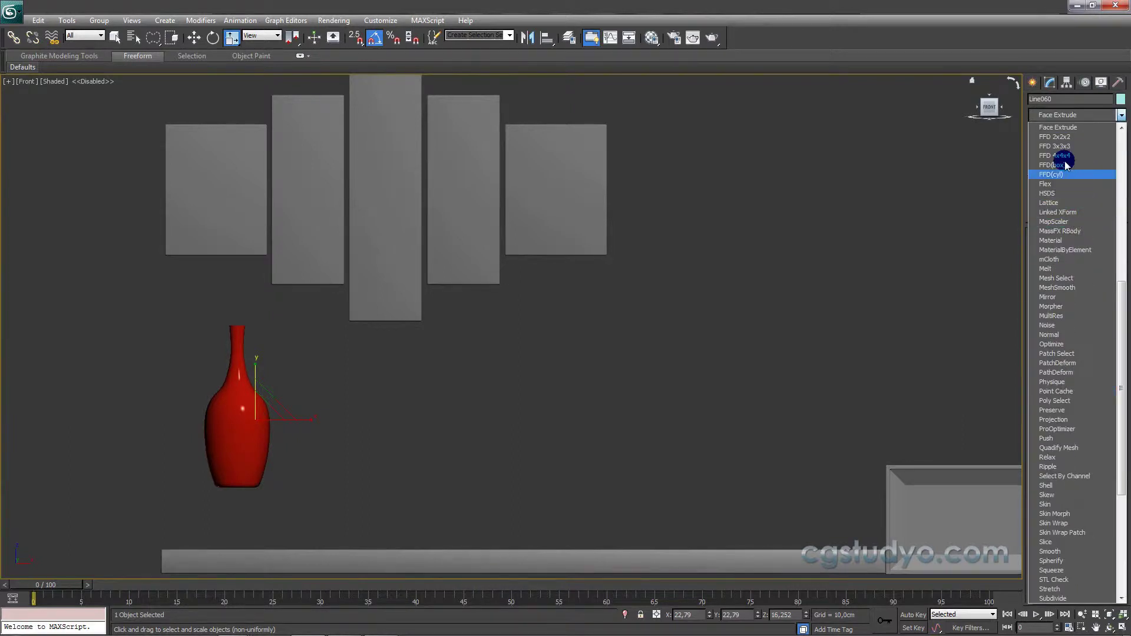
pyautogui.click(1064, 156)
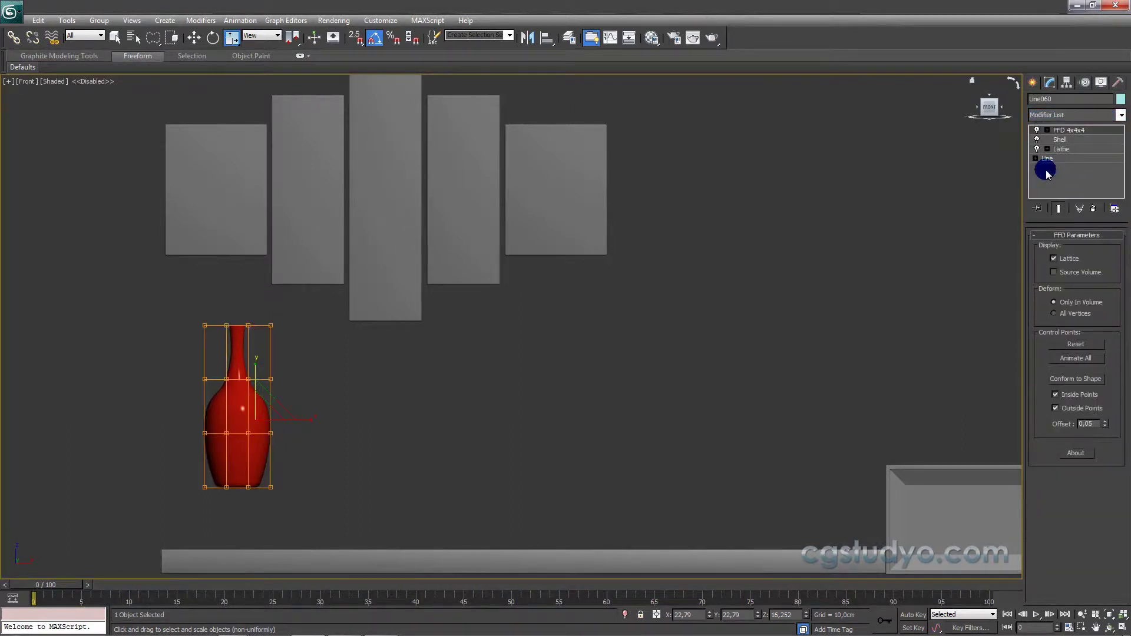
pyautogui.click(1047, 130)
pyautogui.click(1079, 140)
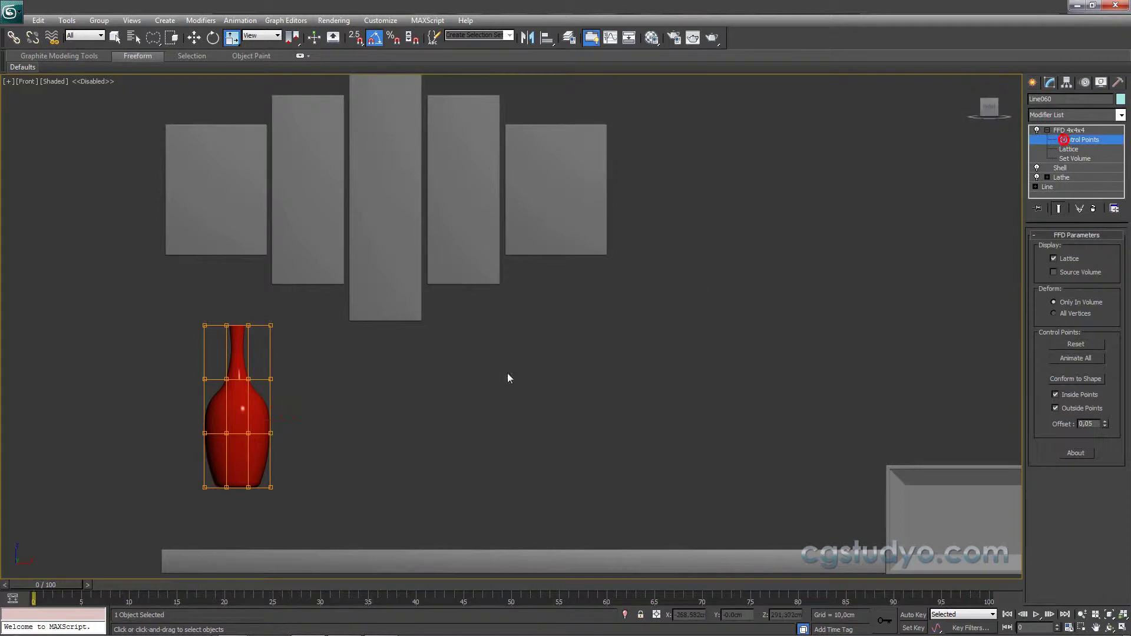
# Lower the top row of lattice control points to shorten the vase's neck
pyautogui.scroll(5, 530, 348)
pyautogui.moveTo(248, 221); pyautogui.dragTo(260, 247)
pyautogui.moveTo(567, 249)
pyautogui.mouseDown()
pyautogui.moveTo(331, 267)
pyautogui.moveTo(367, 107)
pyautogui.mouseUp()
pyautogui.moveTo(575, 193); pyautogui.dragTo(568, 194)
pyautogui.press('w')
pyautogui.moveTo(441, 151); pyautogui.dragTo(443, 326)
pyautogui.moveTo(554, 451)
pyautogui.keyDown('alt'); pyautogui.mouseDown(button='middle')
pyautogui.moveTo(535, 433)
pyautogui.moveTo(552, 454)
pyautogui.moveTo(536, 461)
pyautogui.mouseUp(button='middle'); pyautogui.keyUp('alt')
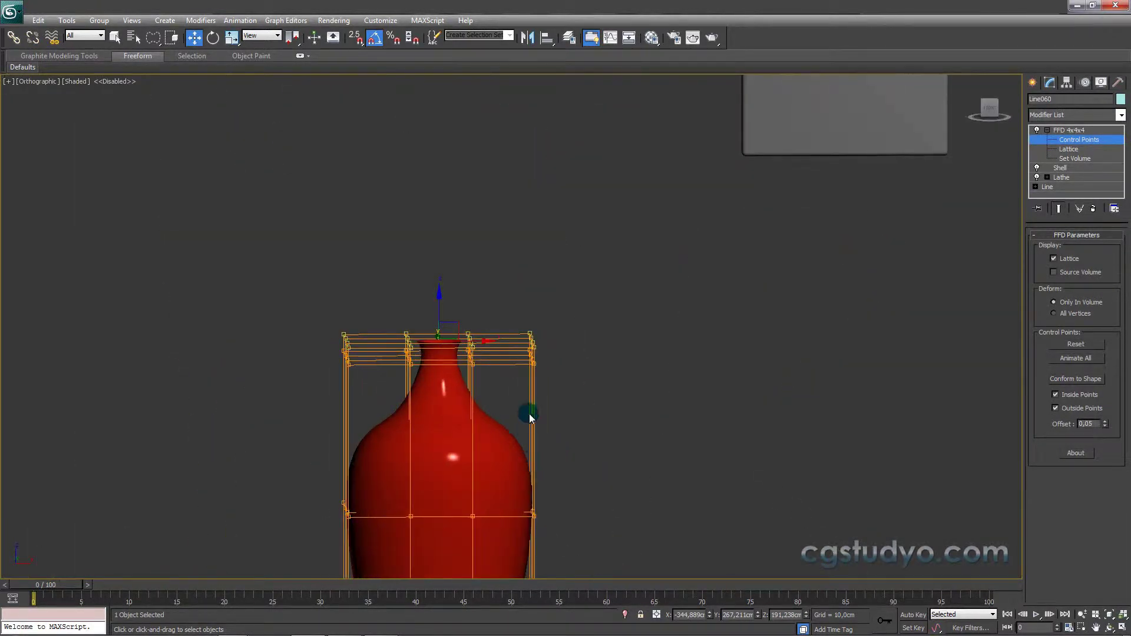
pyautogui.keyDown('alt'); pyautogui.moveTo(529, 414); pyautogui.dragTo(510, 311, button='middle'); pyautogui.keyUp('alt')
pyautogui.click(1033, 82)
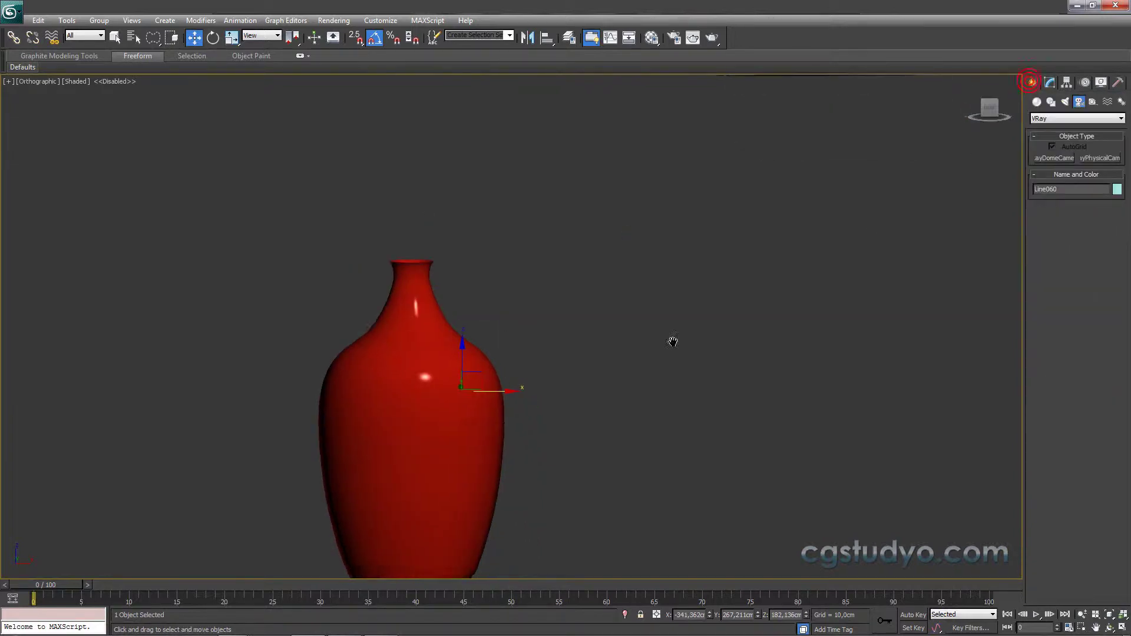
# Lower the reshaped red vase onto the upper wall shelf
pyautogui.scroll(-5, 672, 340)
pyautogui.moveTo(580, 329)
pyautogui.keyDown('alt'); pyautogui.mouseDown(button='middle')
pyautogui.moveTo(440, 355)
pyautogui.moveTo(504, 379)
pyautogui.moveTo(545, 343)
pyautogui.moveTo(575, 359)
pyautogui.moveTo(483, 310)
pyautogui.mouseUp(button='middle'); pyautogui.keyUp('alt')
pyautogui.moveTo(483, 310)
pyautogui.mouseDown()
pyautogui.moveTo(467, 291)
pyautogui.moveTo(471, 383)
pyautogui.moveTo(467, 374)
pyautogui.mouseUp()
pyautogui.moveTo(468, 373); pyautogui.dragTo(575, 417, button='middle')
pyautogui.scroll(5, 576, 417)
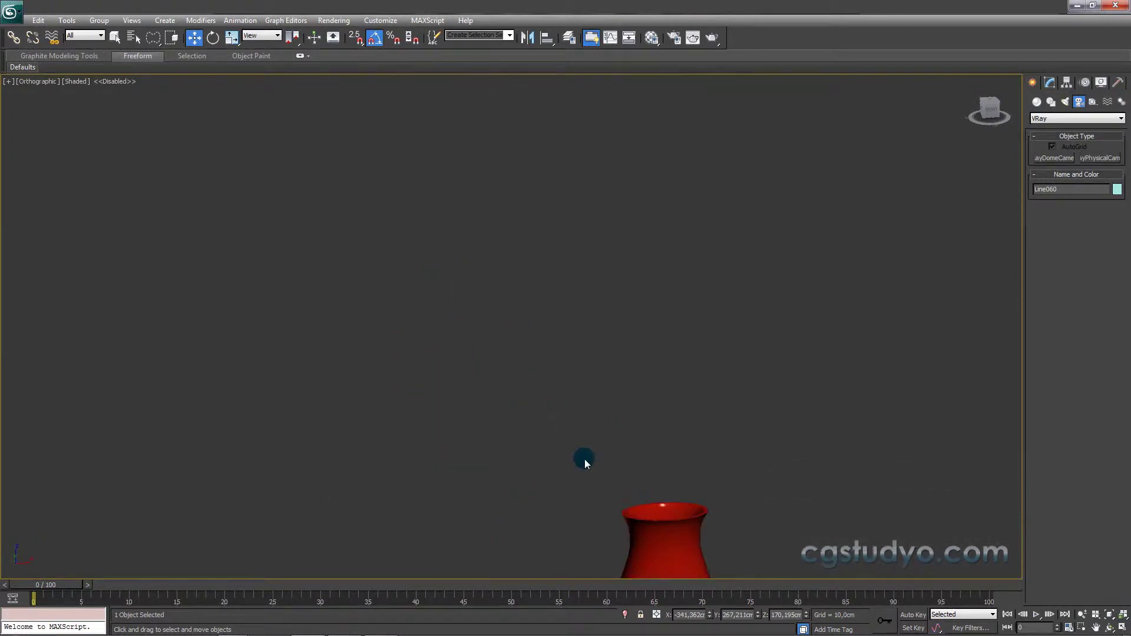
pyautogui.moveTo(585, 459)
pyautogui.mouseDown(button='middle')
pyautogui.moveTo(566, 349)
pyautogui.moveTo(556, 424)
pyautogui.moveTo(488, 259)
pyautogui.mouseUp(button='middle')
pyautogui.scroll(2, 566, 349)
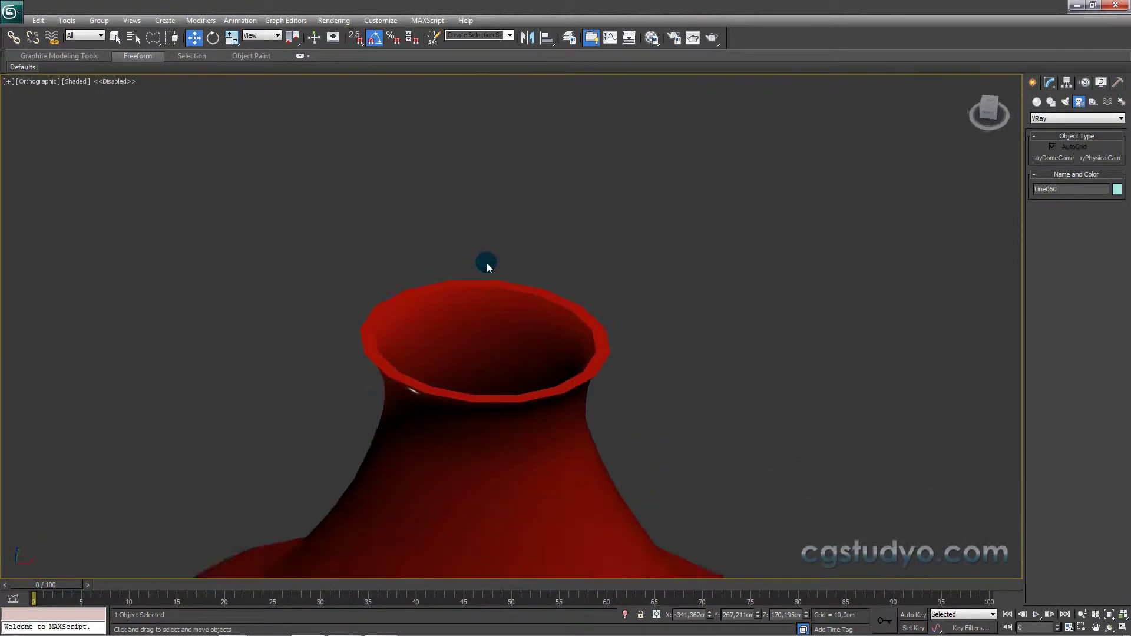
pyautogui.scroll(-4, 515, 356)
pyautogui.scroll(-4, 515, 356)
pyautogui.moveTo(515, 356)
pyautogui.mouseDown(button='middle')
pyautogui.moveTo(589, 217)
pyautogui.moveTo(419, 422)
pyautogui.mouseUp(button='middle')
pyautogui.scroll(4, 578, 187)
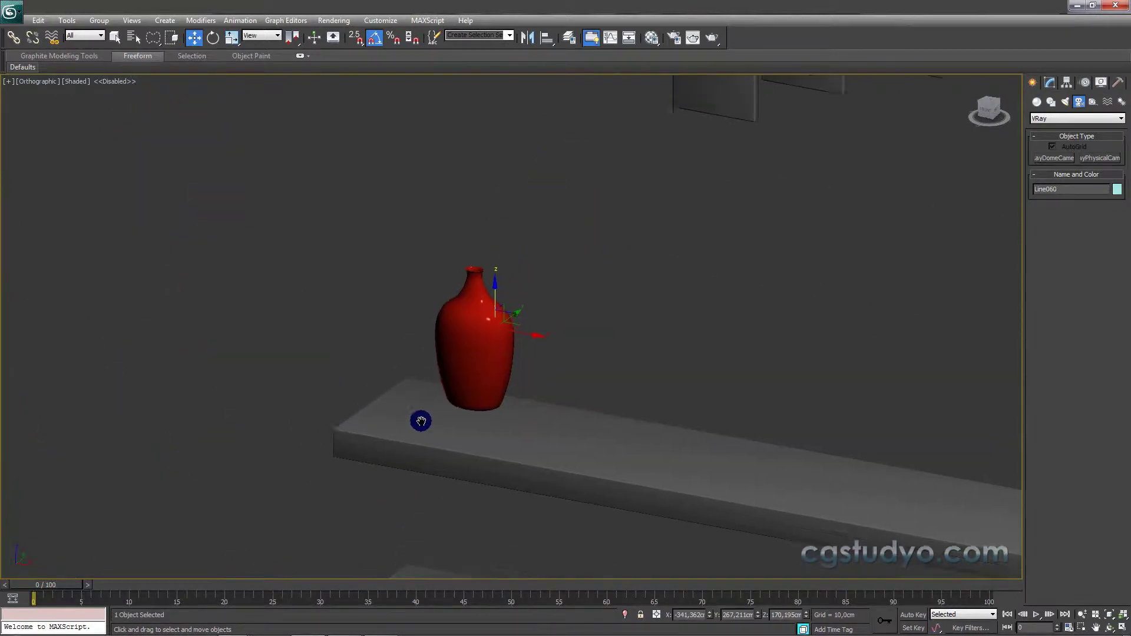
# Rotate the vase -45° about Z and slide it along the shelf
pyautogui.press('e')
pyautogui.moveTo(498, 344)
pyautogui.keyDown('alt'); pyautogui.mouseDown(button='middle')
pyautogui.moveTo(399, 374)
pyautogui.moveTo(230, 63)
pyautogui.mouseUp(button='middle'); pyautogui.keyUp('alt')
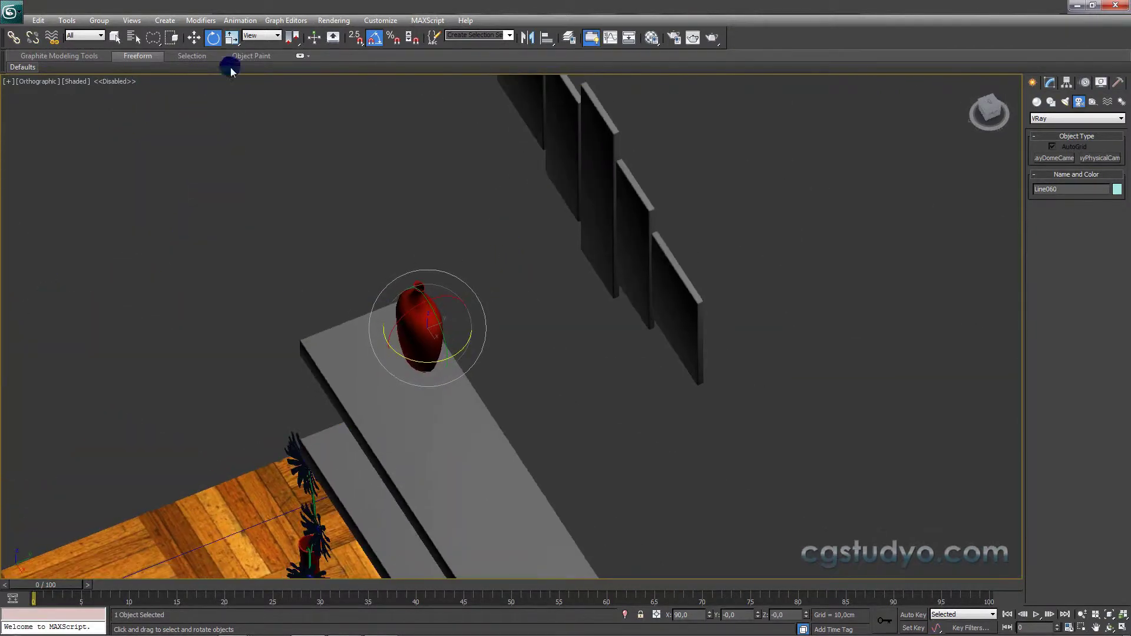
pyautogui.click(232, 38)
pyautogui.click(384, 347)
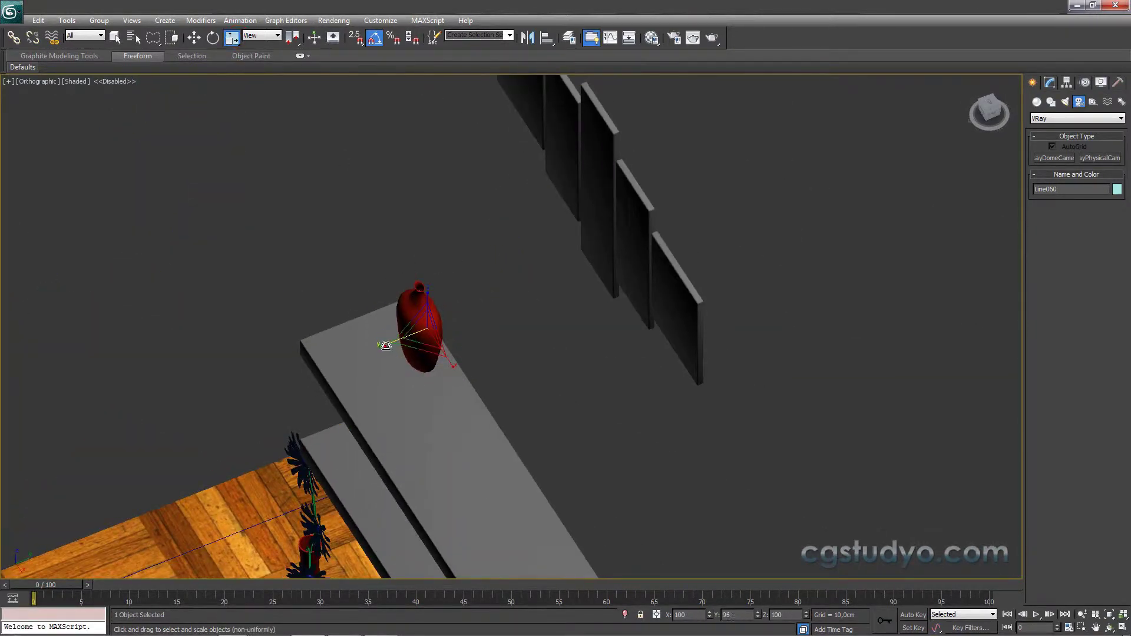
pyautogui.moveTo(386, 345)
pyautogui.keyDown('alt'); pyautogui.mouseDown(button='middle')
pyautogui.moveTo(425, 399)
pyautogui.moveTo(374, 349)
pyautogui.moveTo(419, 354)
pyautogui.moveTo(463, 379)
pyautogui.moveTo(442, 374)
pyautogui.mouseUp(button='middle'); pyautogui.keyUp('alt')
pyautogui.press('e')
pyautogui.moveTo(422, 337); pyautogui.dragTo(438, 378)
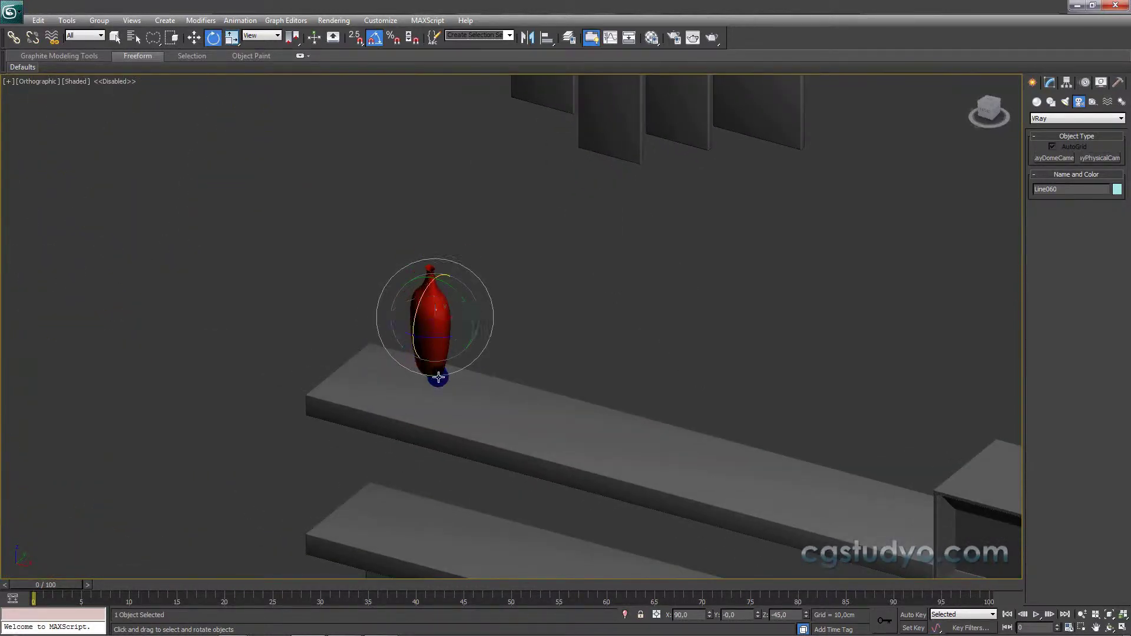
pyautogui.keyDown('alt'); pyautogui.moveTo(438, 377); pyautogui.dragTo(424, 451, button='middle'); pyautogui.keyUp('alt')
pyautogui.press('w')
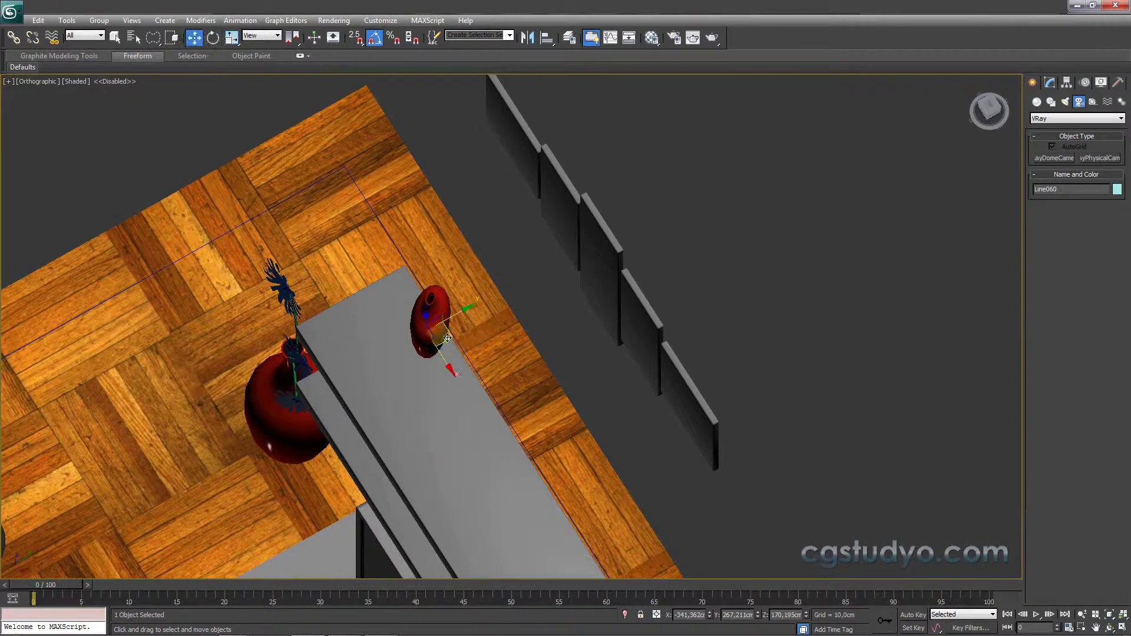
pyautogui.moveTo(448, 345)
pyautogui.mouseDown()
pyautogui.moveTo(412, 378)
pyautogui.moveTo(446, 439)
pyautogui.mouseUp()
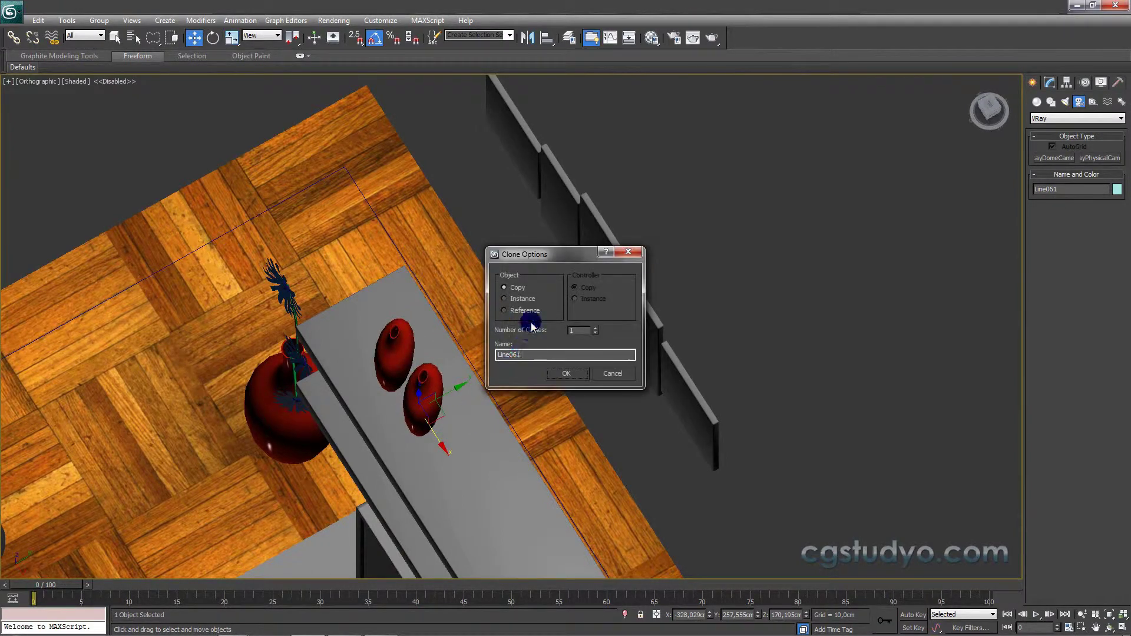
# Make two more copies of the red vase, giving three in a row on the shelf
pyautogui.doubleClick(588, 328)
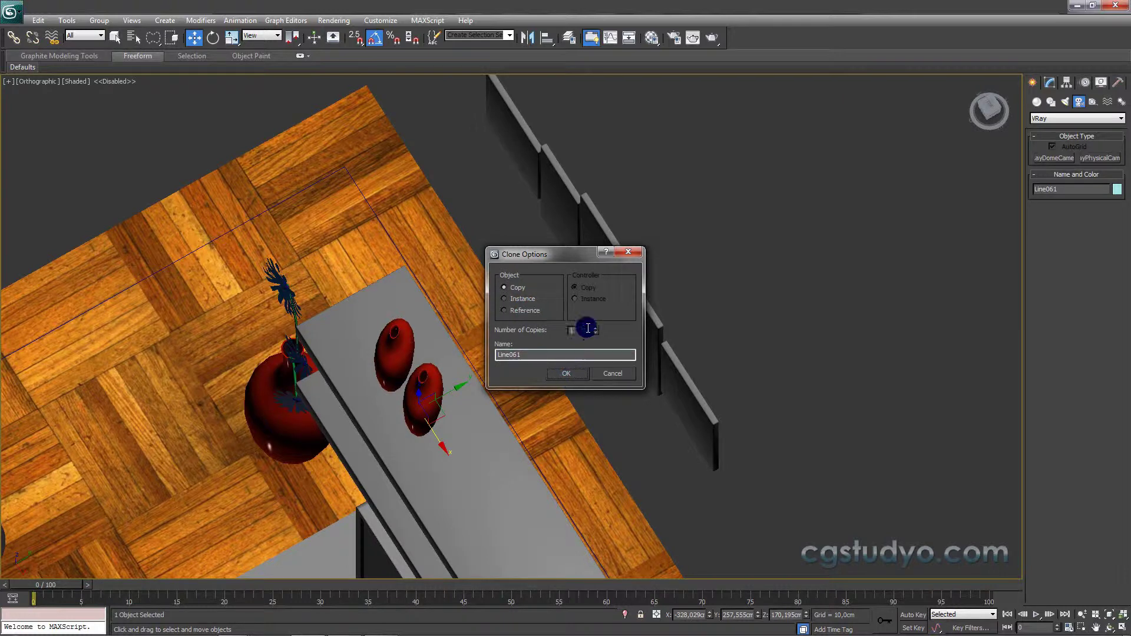
pyautogui.write('2')
pyautogui.click(566, 373)
pyautogui.moveTo(523, 430)
pyautogui.keyDown('alt'); pyautogui.mouseDown(button='middle')
pyautogui.moveTo(556, 384)
pyautogui.moveTo(585, 293)
pyautogui.moveTo(568, 293)
pyautogui.mouseUp(button='middle'); pyautogui.keyUp('alt')
pyautogui.scroll(-3, 591, 266)
pyautogui.hotkey('shift', 'z')
pyautogui.hotkey('shift', 'z')
pyautogui.hotkey('shift', 'z')
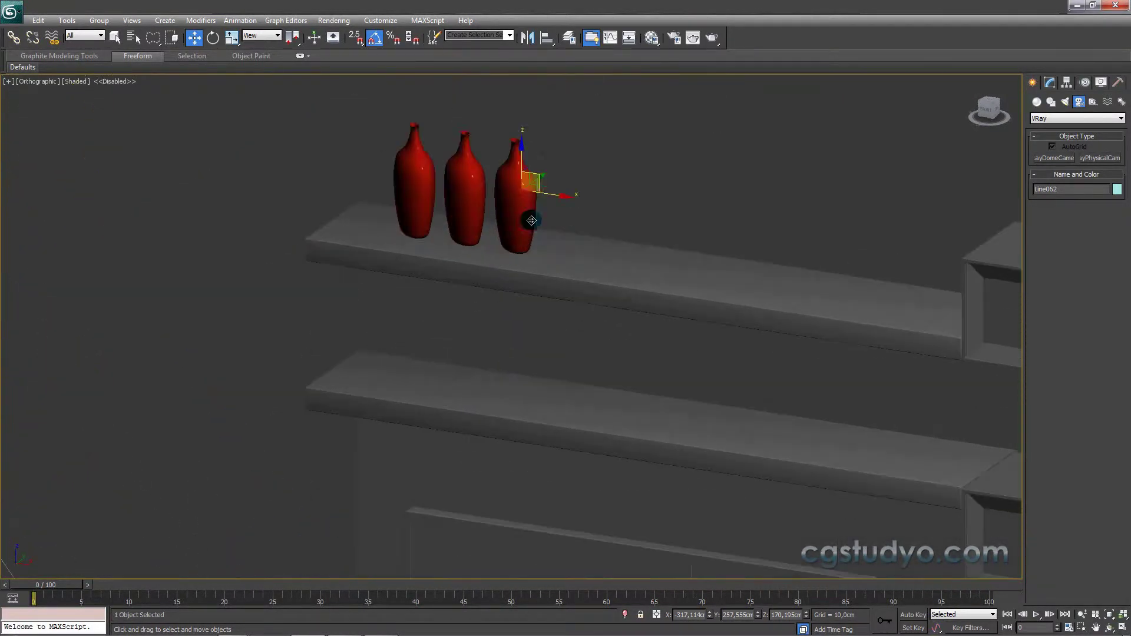
# Zoom and orbit to frame the three red vases on the shelf in close-up
pyautogui.scroll(3, 491, 431)
pyautogui.moveTo(424, 391)
pyautogui.keyDown('alt'); pyautogui.mouseDown(button='middle')
pyautogui.moveTo(523, 309)
pyautogui.moveTo(467, 384)
pyautogui.mouseUp(button='middle'); pyautogui.keyUp('alt')
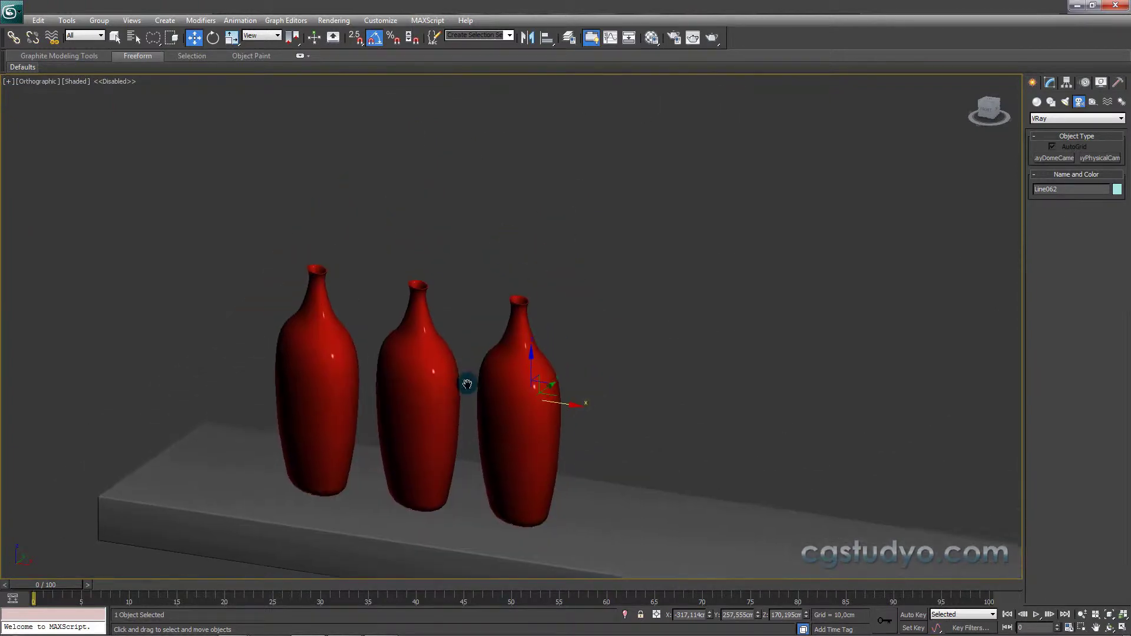
pyautogui.scroll(-2, 429, 358)
pyautogui.scroll(-3, 404, 253)
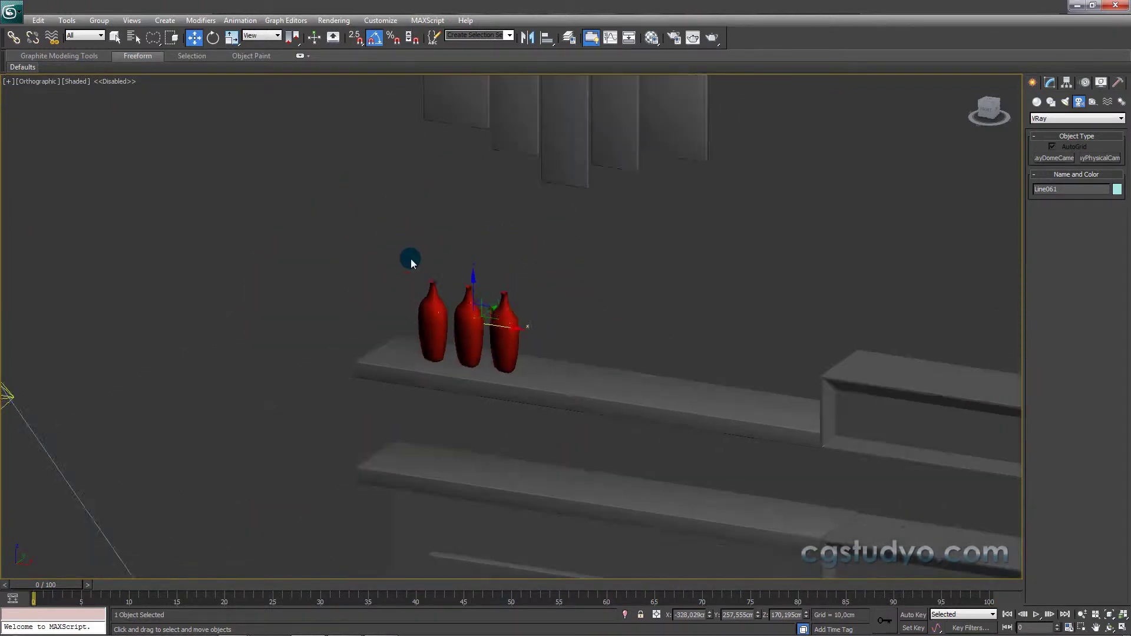
pyautogui.moveTo(493, 328); pyautogui.dragTo(501, 235, button='middle')
pyautogui.scroll(1, 504, 245)
pyautogui.scroll(3, 510, 306)
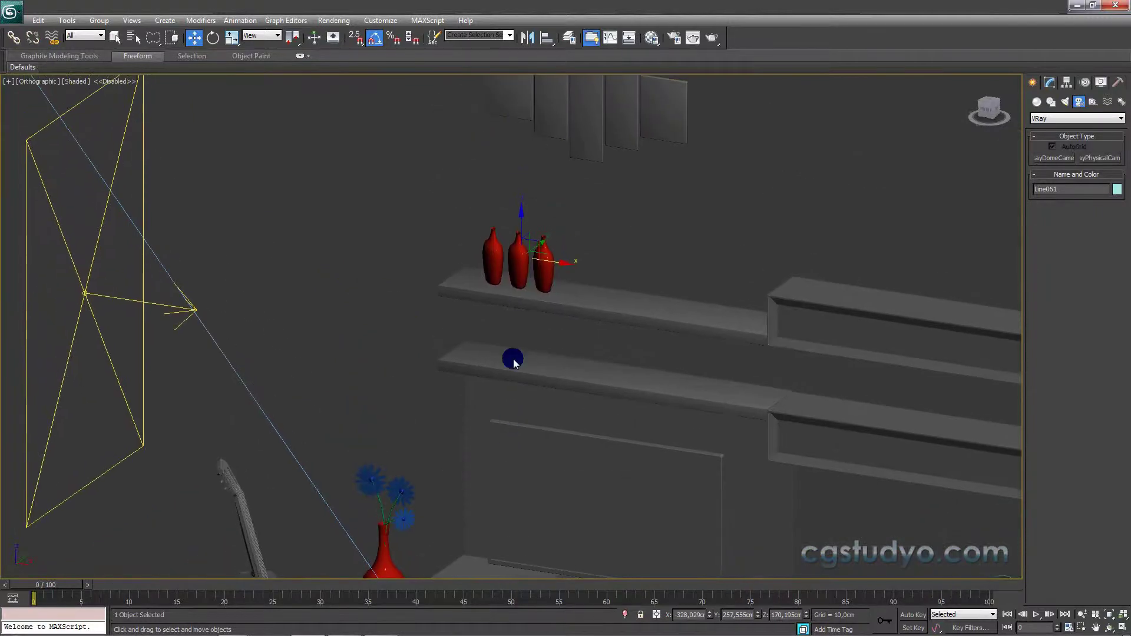
pyautogui.scroll(3, 514, 312)
pyautogui.scroll(2, 483, 325)
pyautogui.scroll(2, 489, 380)
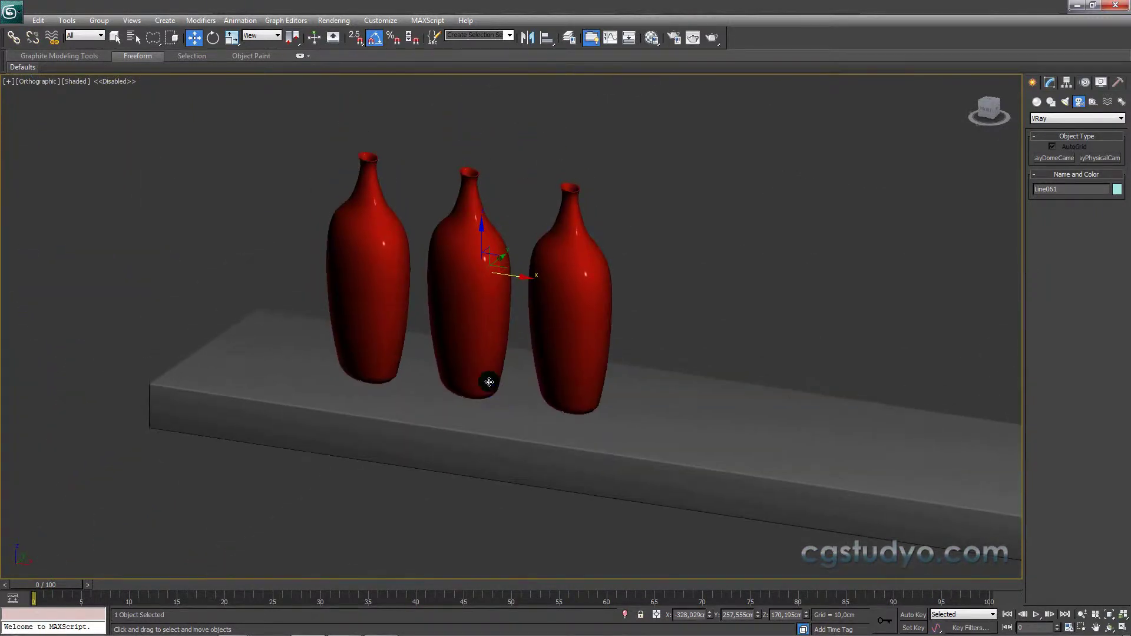
# Copy the red vazo material into an empty slot and set its Diffuse to yellow
pyautogui.press('m')
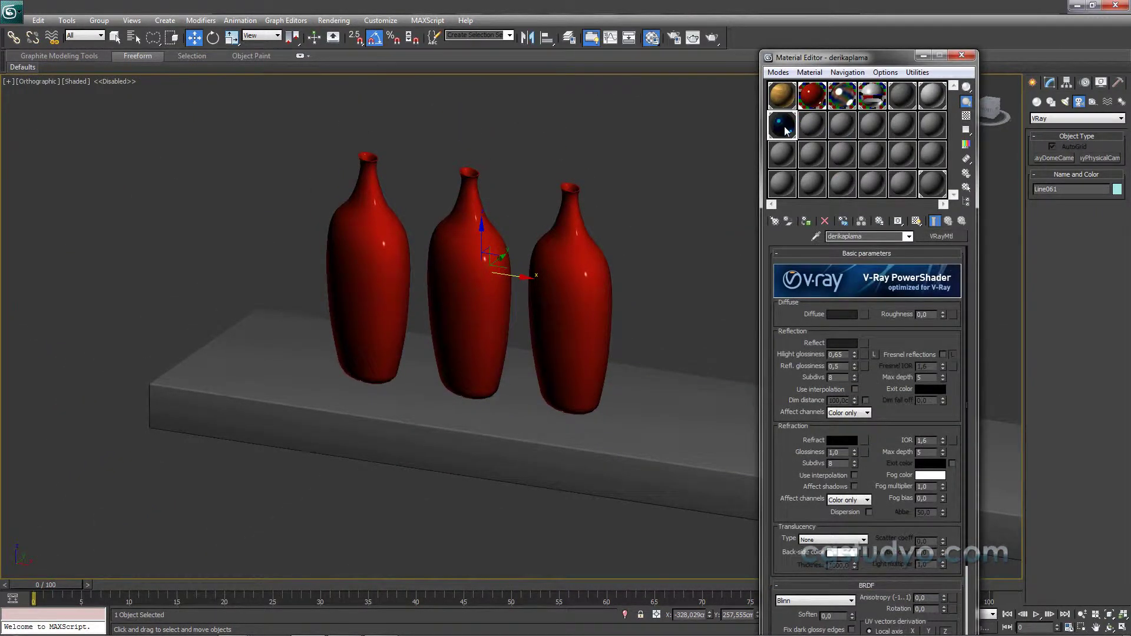
pyautogui.click(812, 104)
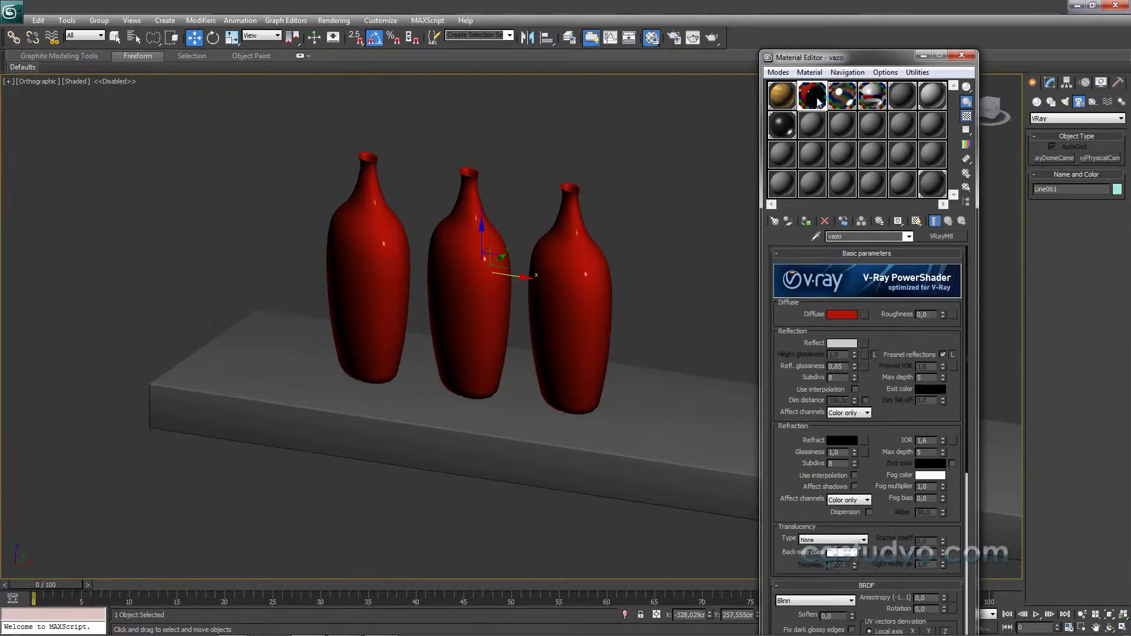
pyautogui.moveTo(818, 128)
pyautogui.mouseDown()
pyautogui.moveTo(841, 133)
pyautogui.moveTo(645, 227)
pyautogui.mouseUp()
pyautogui.click(808, 129)
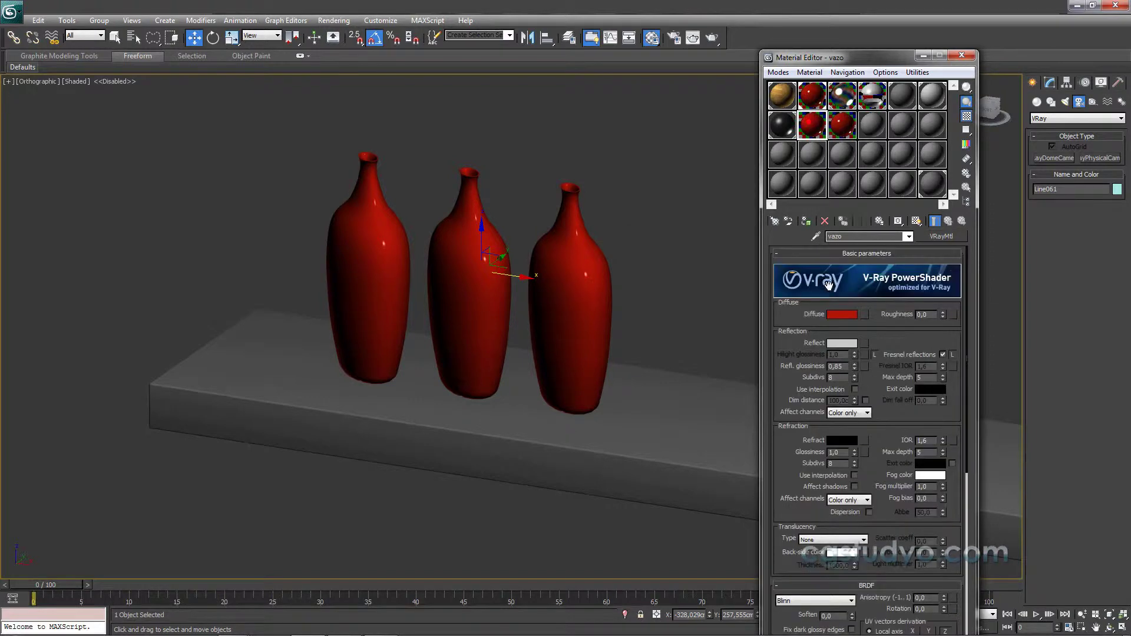
pyautogui.click(843, 315)
pyautogui.moveTo(286, 128)
pyautogui.mouseDown()
pyautogui.moveTo(252, 90)
pyautogui.moveTo(254, 75)
pyautogui.mouseUp()
pyautogui.click(402, 103)
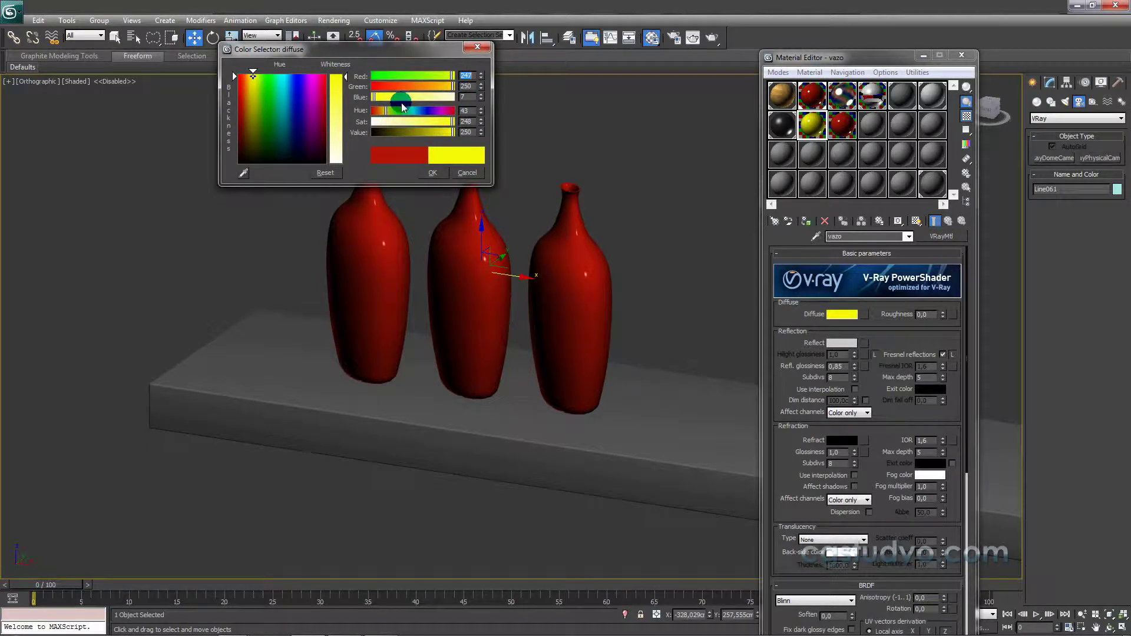
pyautogui.click(448, 173)
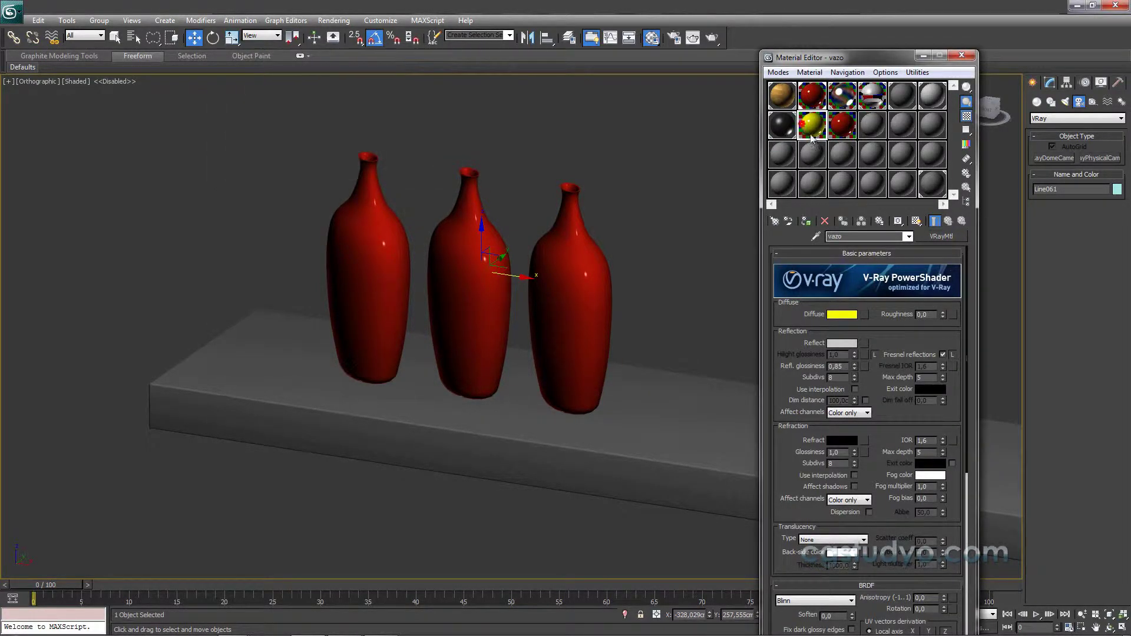
# Assign the yellow copy to the middle vase as a new material named sarivazo
pyautogui.moveTo(539, 225); pyautogui.dragTo(475, 252)
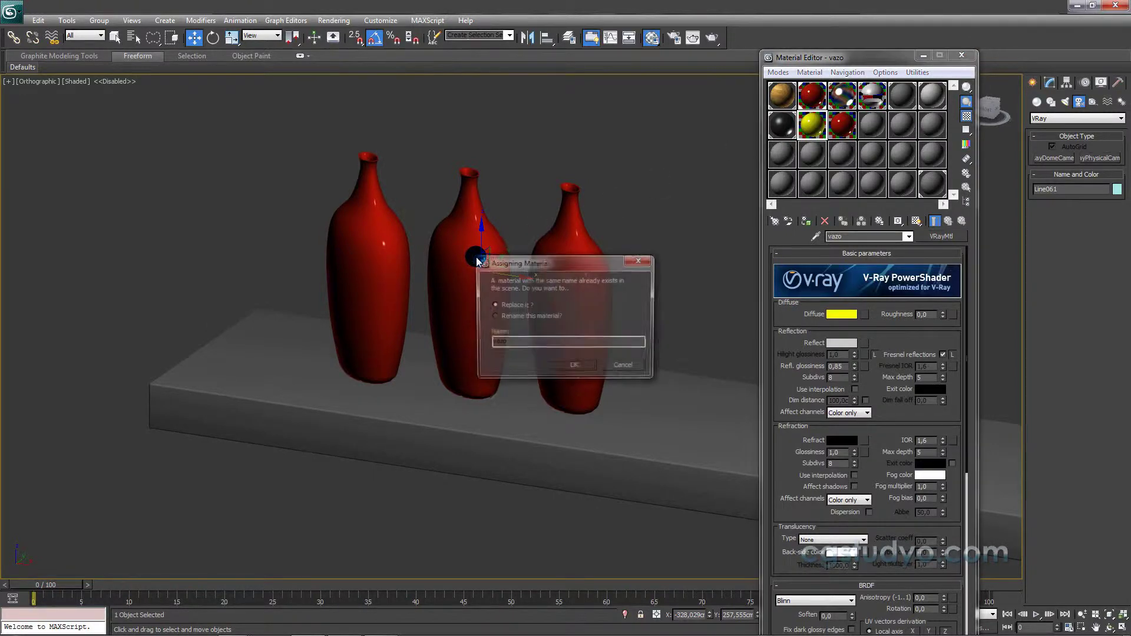
pyautogui.click(548, 329)
pyautogui.write('sari')
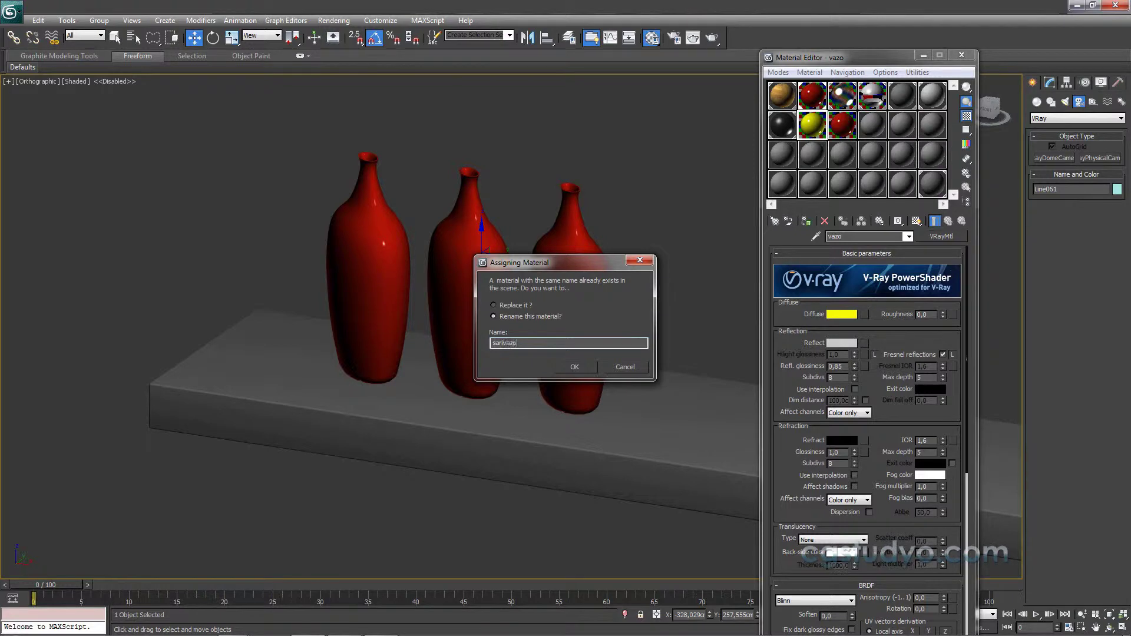
pyautogui.click(575, 366)
pyautogui.moveTo(595, 336); pyautogui.dragTo(589, 372, button='middle')
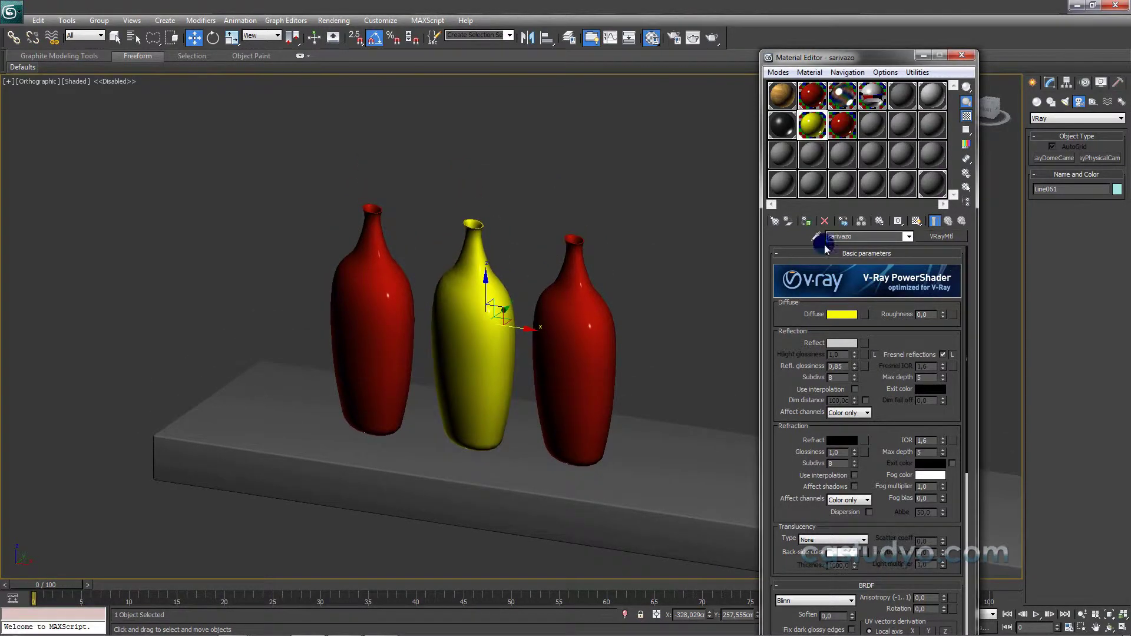
pyautogui.click(589, 322)
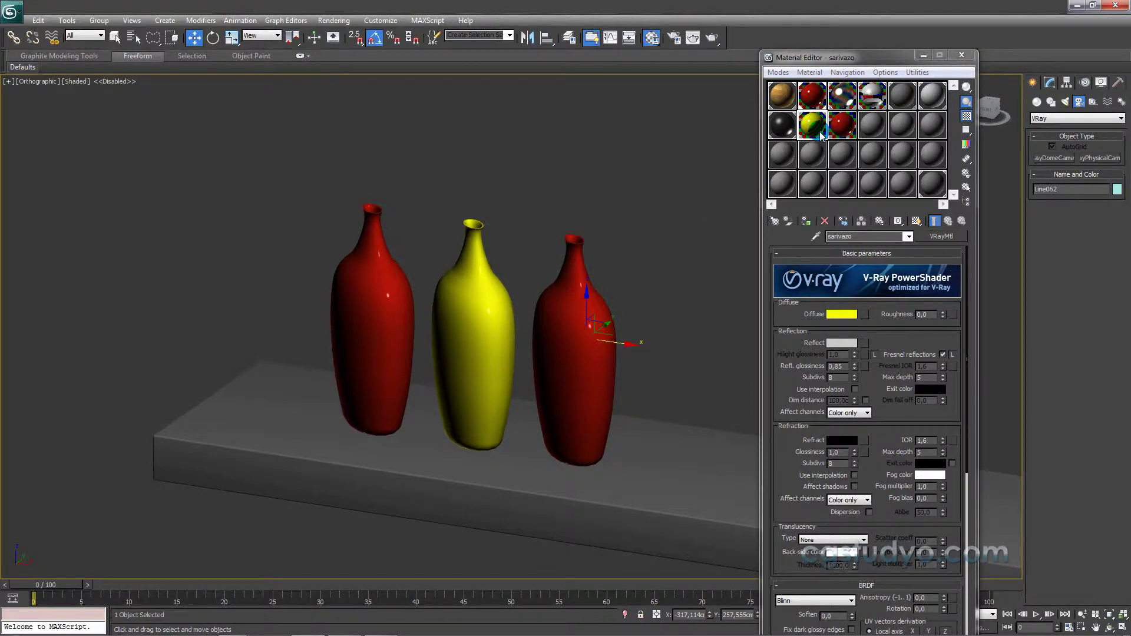
# Make the spare red material copy's diffuse near-black and assign it to the right vase as siyahvazo
pyautogui.click(844, 133)
pyautogui.click(838, 313)
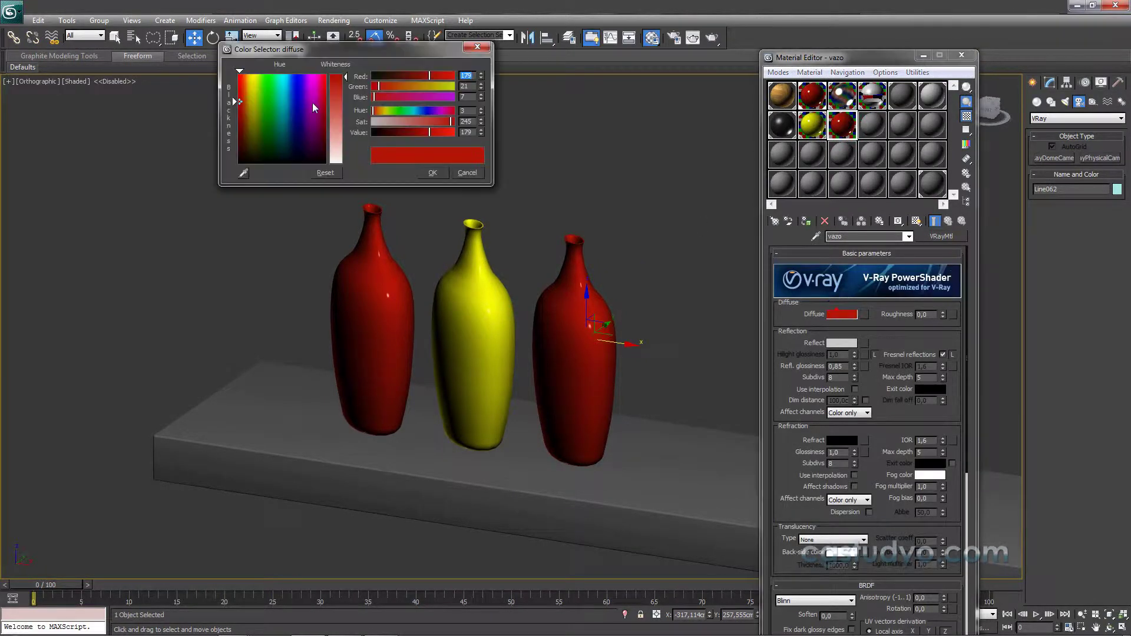
pyautogui.moveTo(234, 100)
pyautogui.mouseDown()
pyautogui.moveTo(233, 161)
pyautogui.moveTo(325, 155)
pyautogui.moveTo(327, 168)
pyautogui.mouseUp()
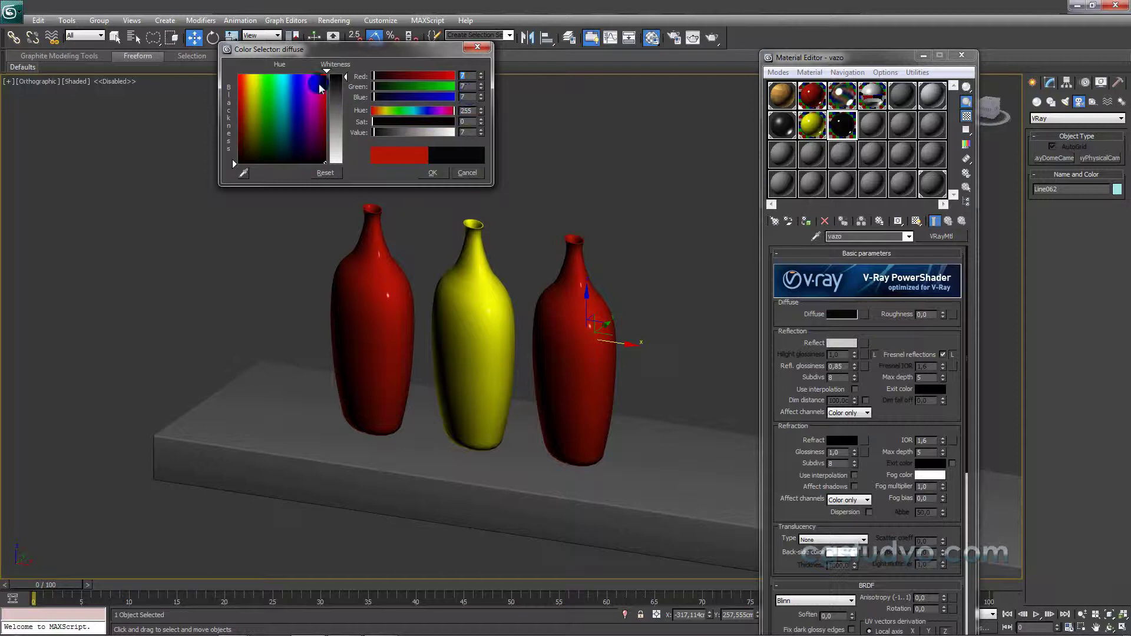
pyautogui.click(347, 79)
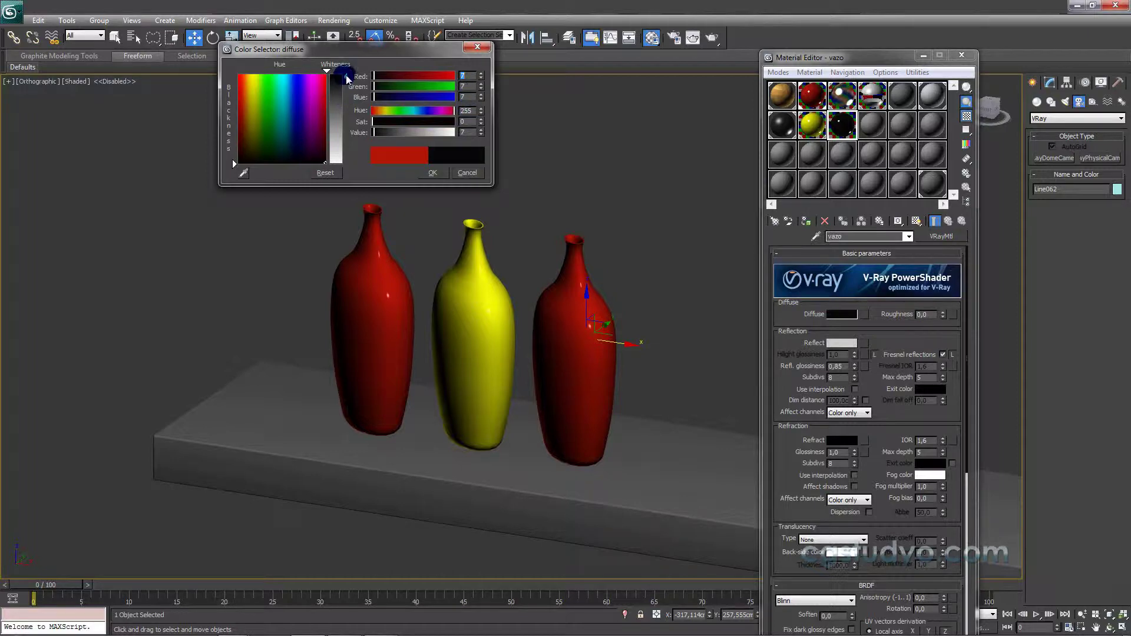
pyautogui.click(433, 172)
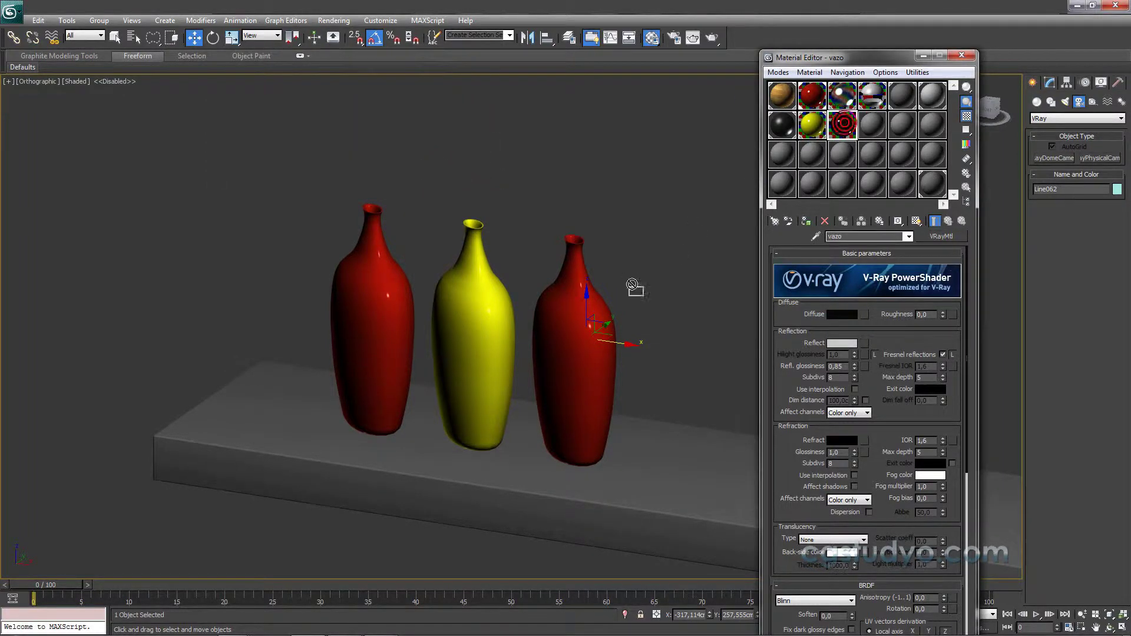
pyautogui.moveTo(845, 127); pyautogui.dragTo(592, 312)
pyautogui.click(492, 317)
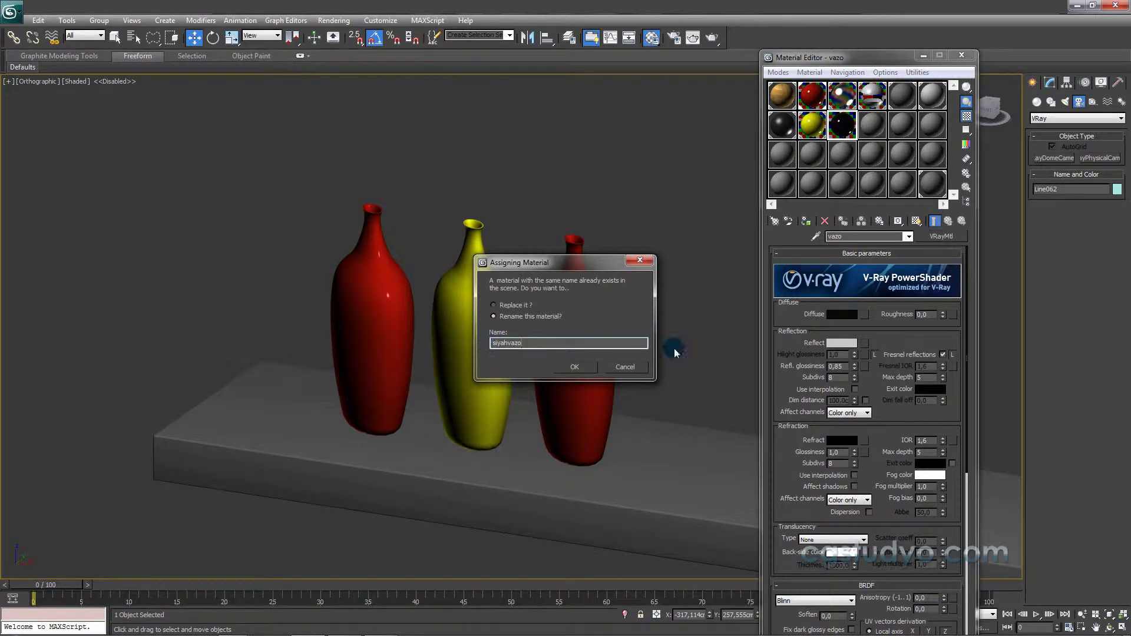
pyautogui.click(582, 366)
# Change the middle vase's sarivazo diffuse colour from yellow to off-white
pyautogui.scroll(-5, 570, 207)
pyautogui.moveTo(558, 228); pyautogui.dragTo(569, 207, button='middle')
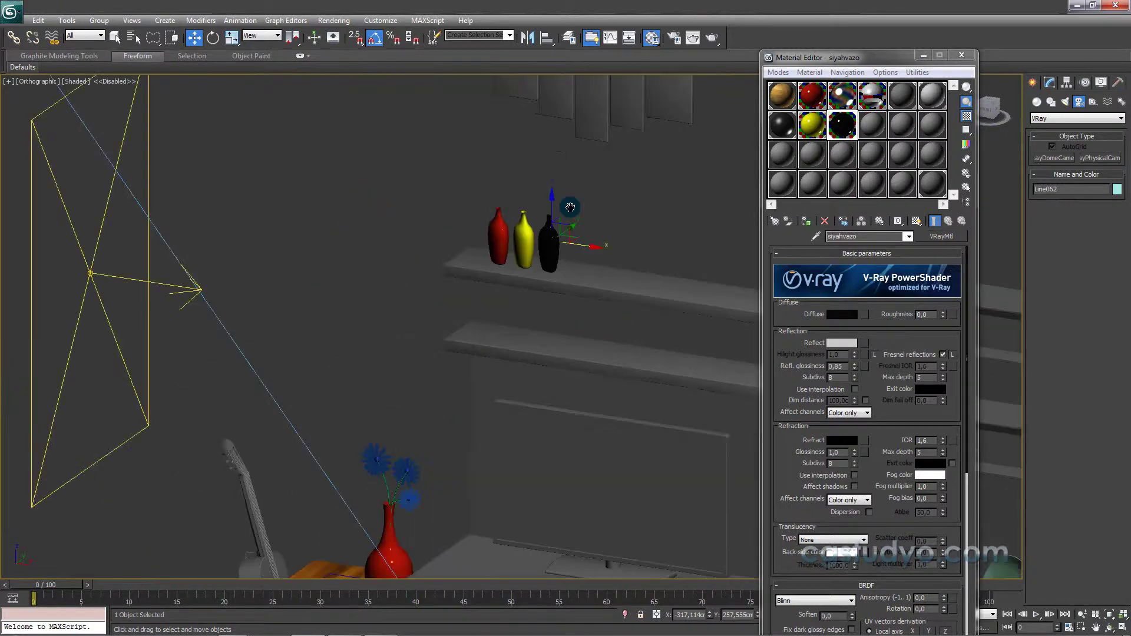
pyautogui.scroll(5, 570, 208)
pyautogui.scroll(5, 530, 223)
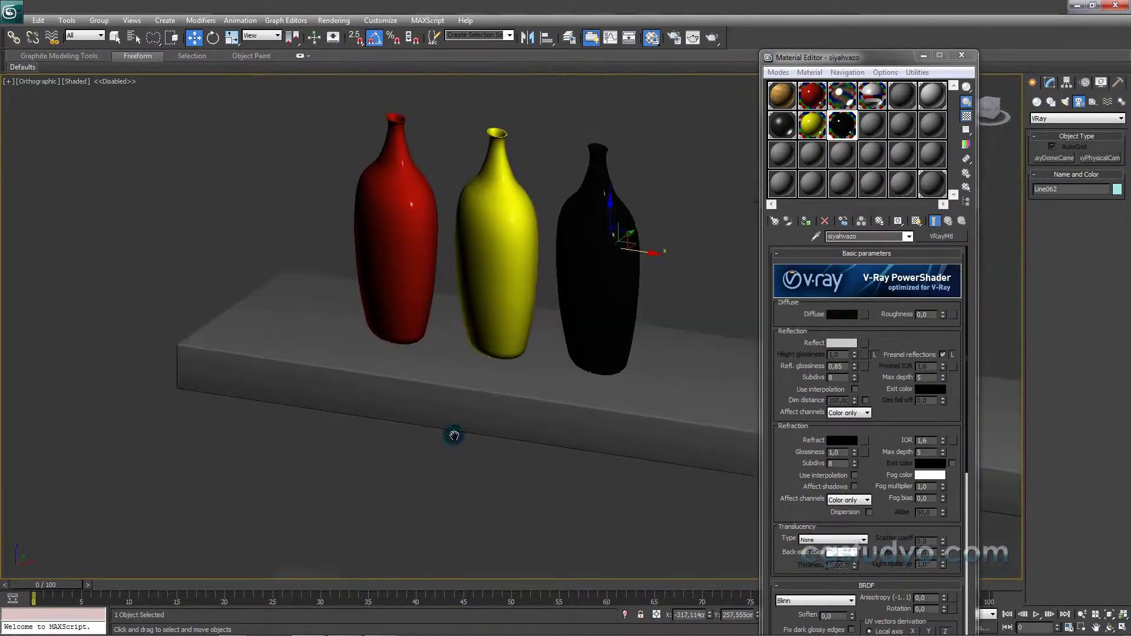
pyautogui.click(506, 258)
pyautogui.click(812, 124)
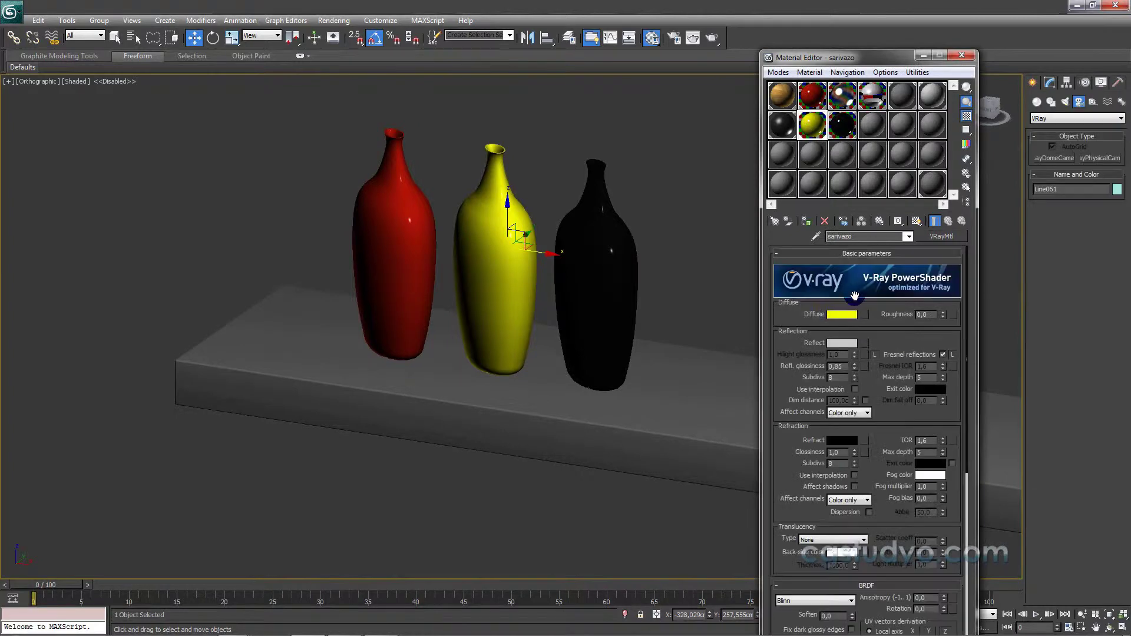
pyautogui.click(843, 314)
pyautogui.moveTo(336, 77); pyautogui.dragTo(338, 161)
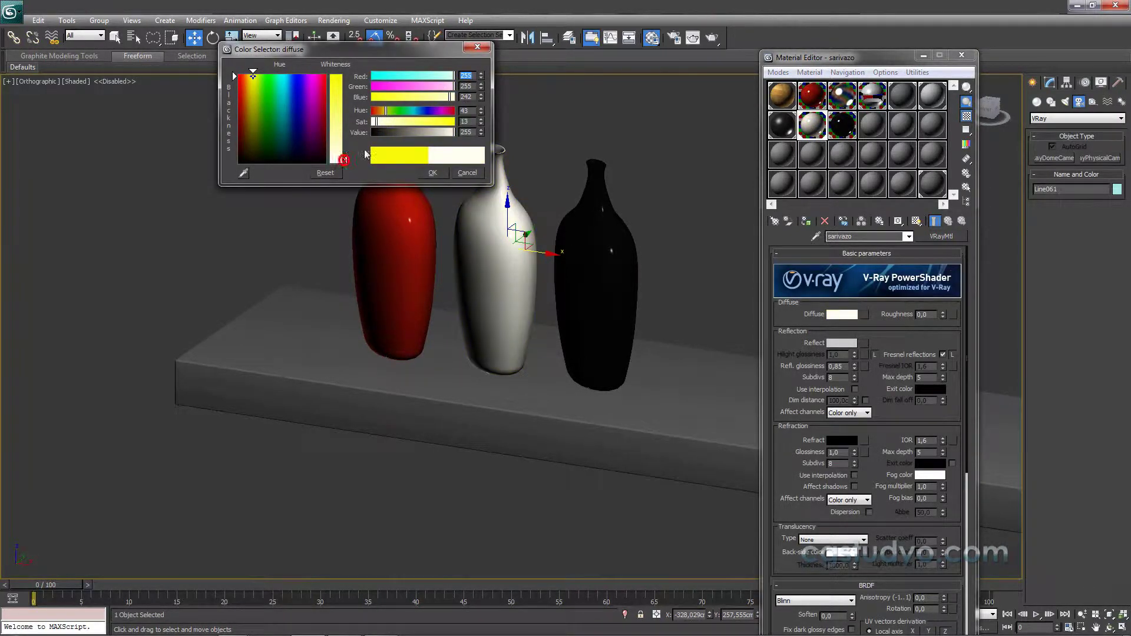
pyautogui.click(432, 173)
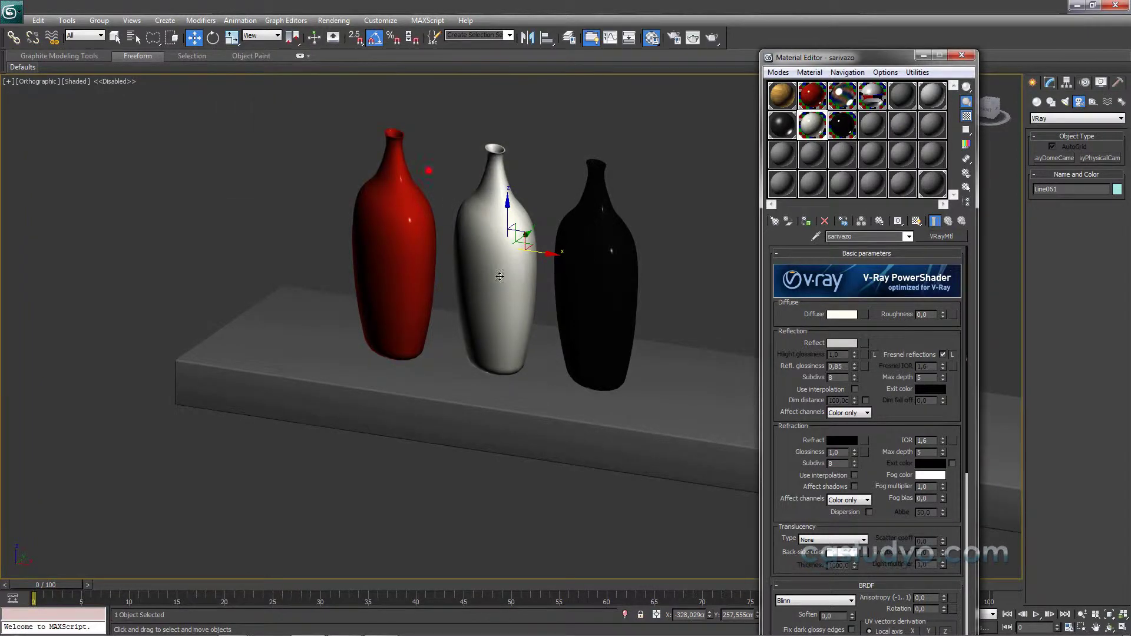
pyautogui.scroll(-4, 535, 298)
pyautogui.scroll(-2, 535, 298)
pyautogui.scroll(-3, 535, 298)
pyautogui.scroll(-2, 539, 236)
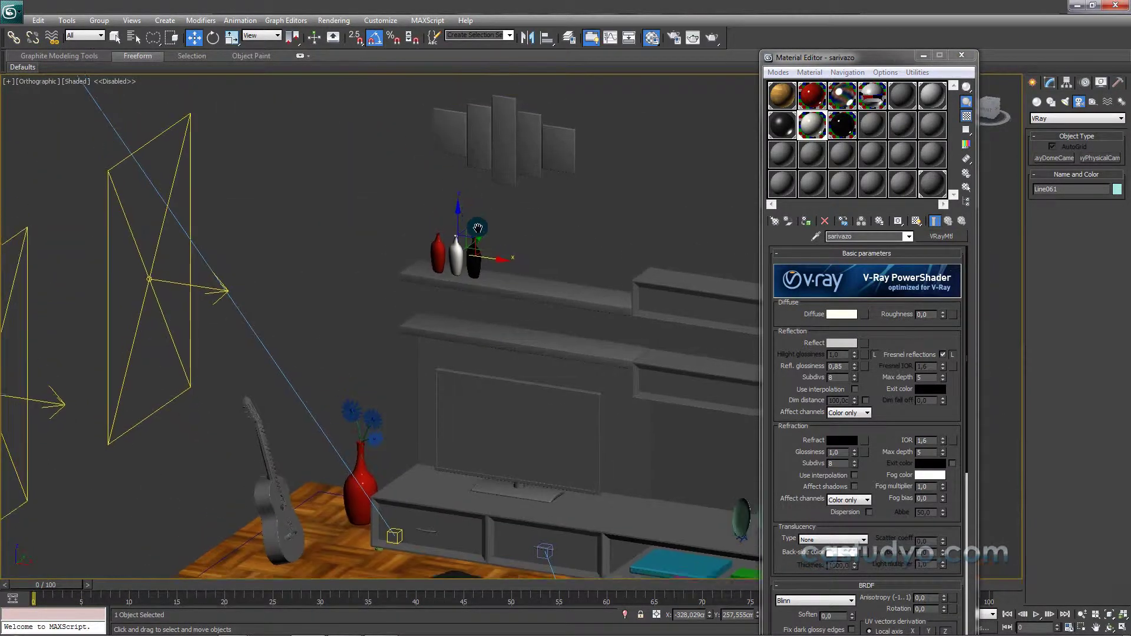
pyautogui.click(542, 183)
# Switch to a perspective view facing the TV cabinet and framing its drawers
pyautogui.moveTo(531, 236)
pyautogui.keyDown('alt'); pyautogui.mouseDown(button='middle')
pyautogui.moveTo(396, 448)
pyautogui.moveTo(503, 275)
pyautogui.mouseUp(button='middle'); pyautogui.keyUp('alt')
pyautogui.press('p')
pyautogui.moveTo(518, 227)
pyautogui.keyDown('alt'); pyautogui.mouseDown(button='middle')
pyautogui.moveTo(621, 159)
pyautogui.moveTo(427, 481)
pyautogui.mouseUp(button='middle'); pyautogui.keyUp('alt')
pyautogui.scroll(3, 550, 283)
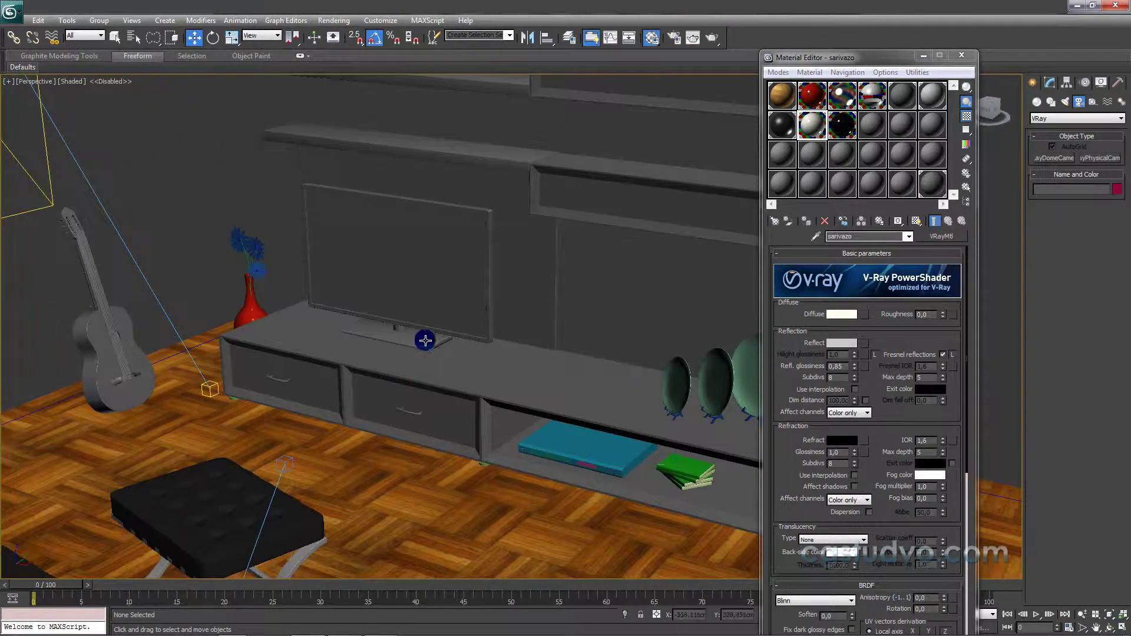
pyautogui.moveTo(424, 339); pyautogui.dragTo(201, 354, button='middle')
pyautogui.scroll(2, 318, 350)
pyautogui.scroll(2, 432, 394)
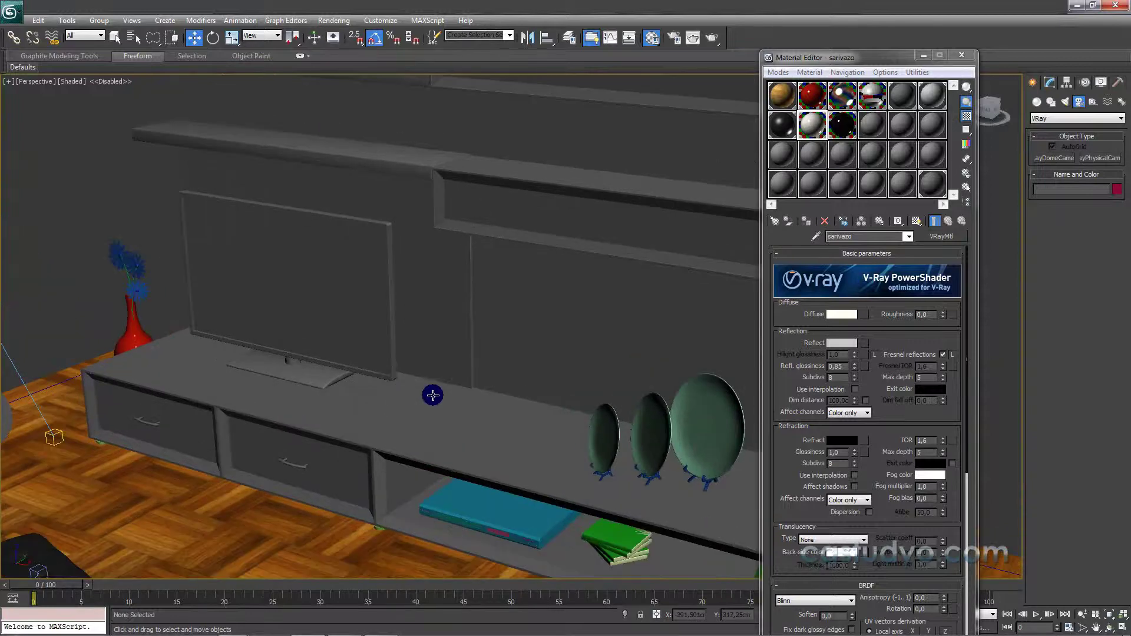
pyautogui.scroll(2, 387, 346)
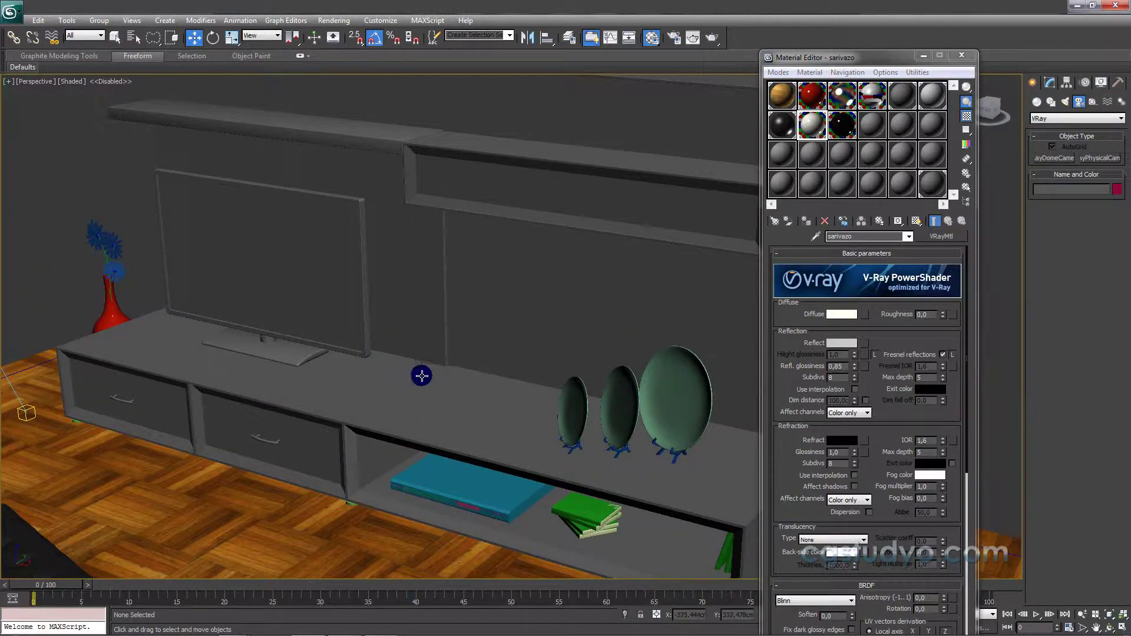
pyautogui.scroll(-2, 422, 373)
pyautogui.moveTo(533, 313); pyautogui.dragTo(616, 404, button='middle')
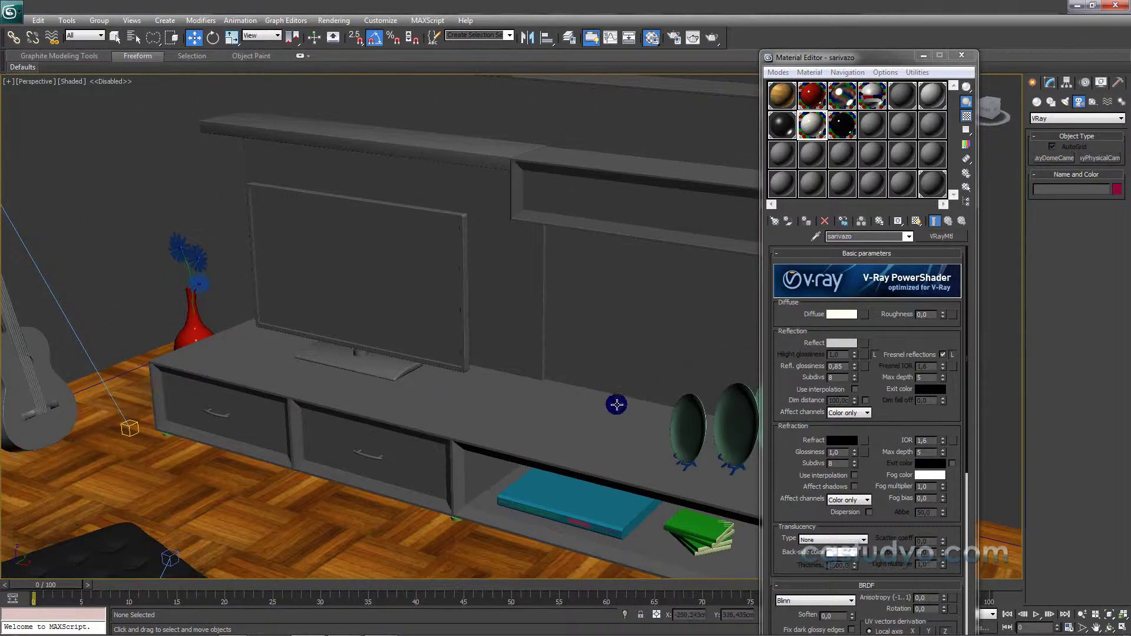
# Rename the unused 10 - Default Standard material to dolapi
pyautogui.click(873, 125)
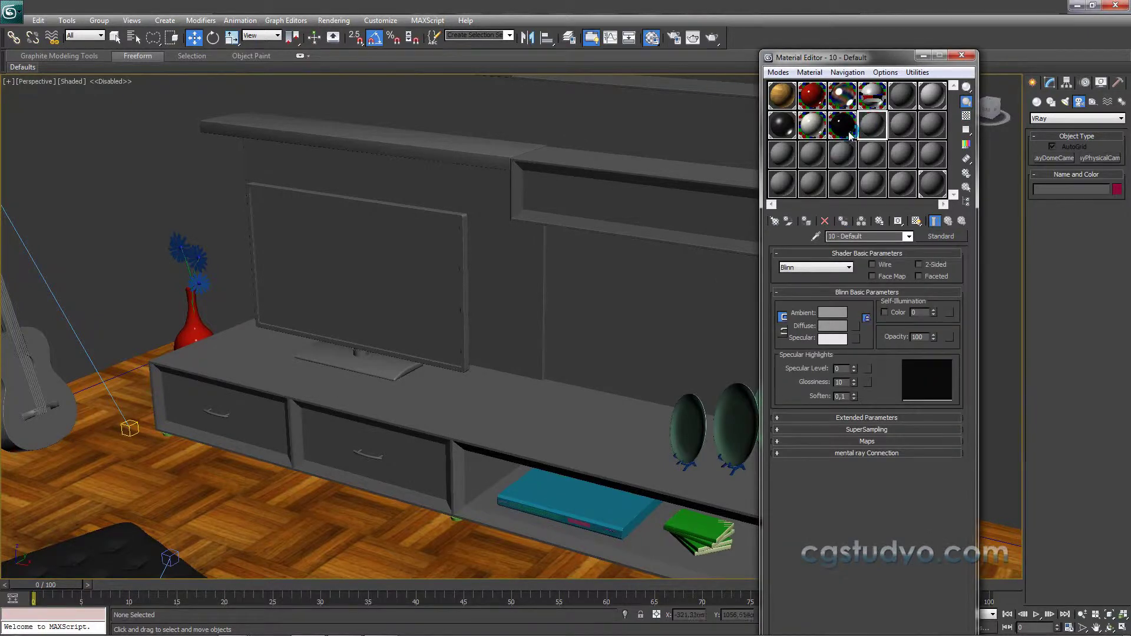
pyautogui.click(850, 135)
pyautogui.click(876, 134)
pyautogui.doubleClick(866, 236)
pyautogui.write('do')
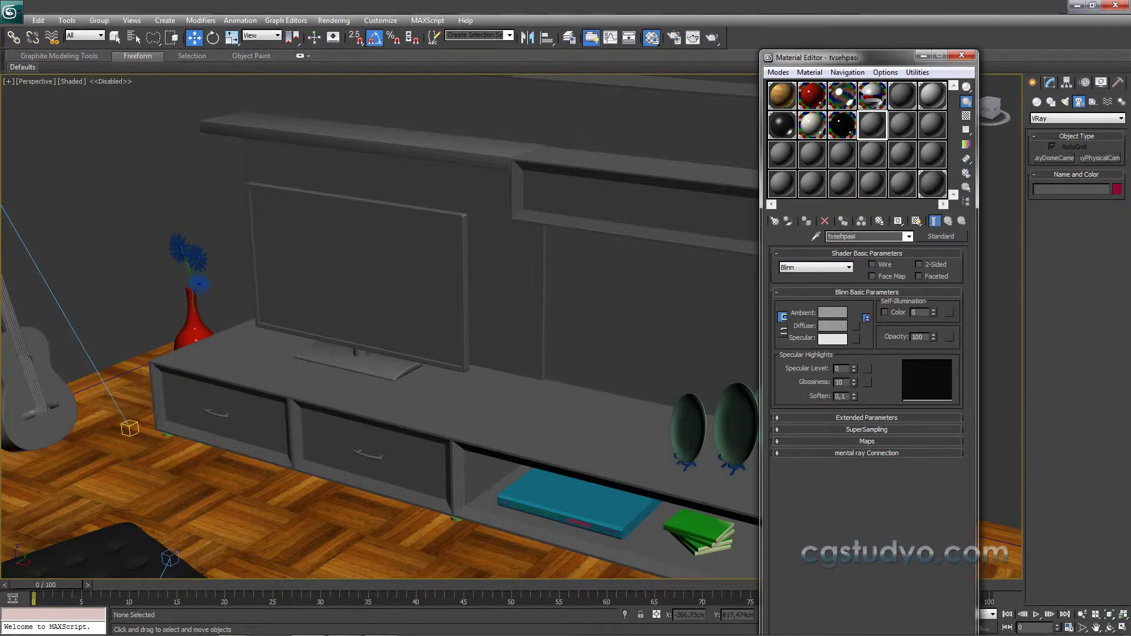
# Frame the TV unit in the perspective view and select the tvsehpasi group
pyautogui.moveTo(677, 253)
pyautogui.mouseDown(button='middle')
pyautogui.moveTo(505, 318)
pyautogui.moveTo(511, 331)
pyautogui.moveTo(456, 408)
pyautogui.mouseUp(button='middle')
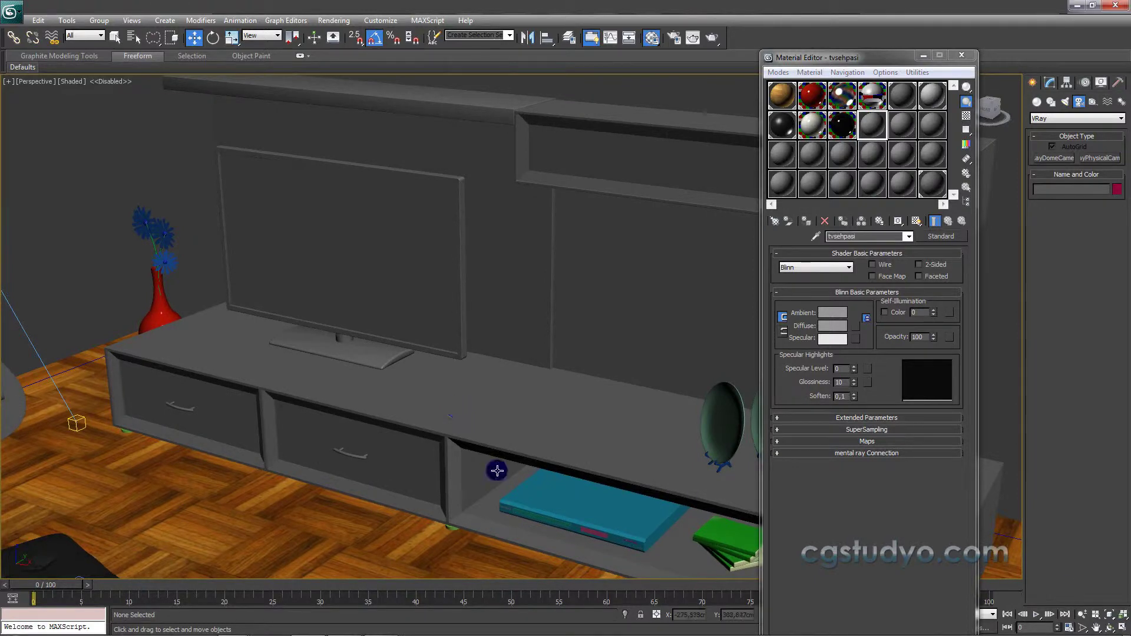
pyautogui.scroll(1, 465, 424)
pyautogui.scroll(1, 474, 433)
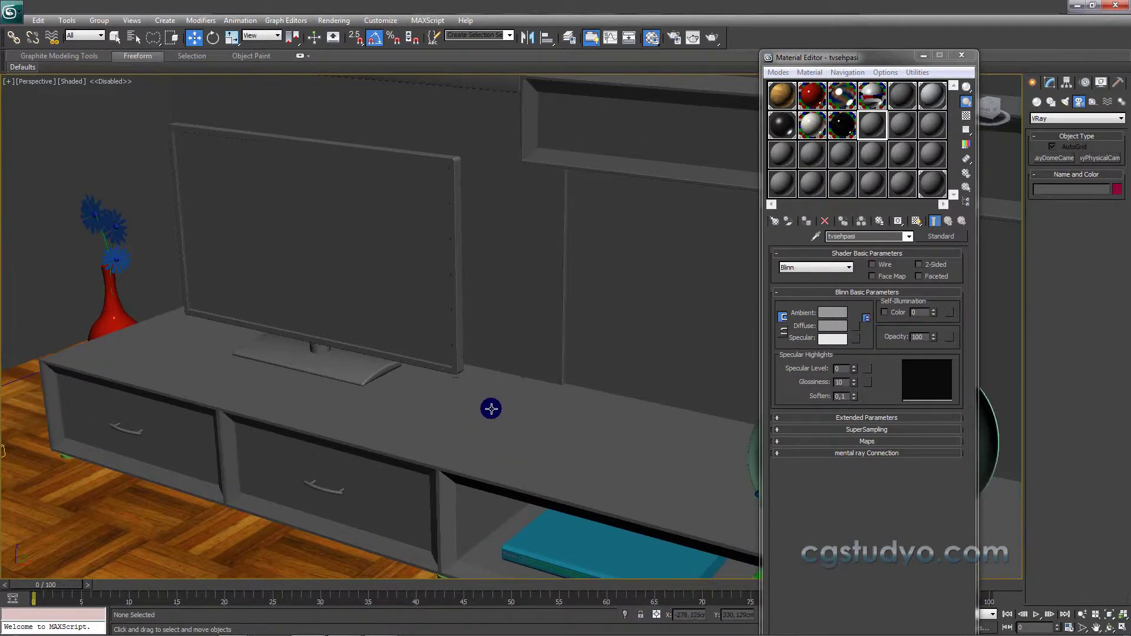
pyautogui.click(493, 423)
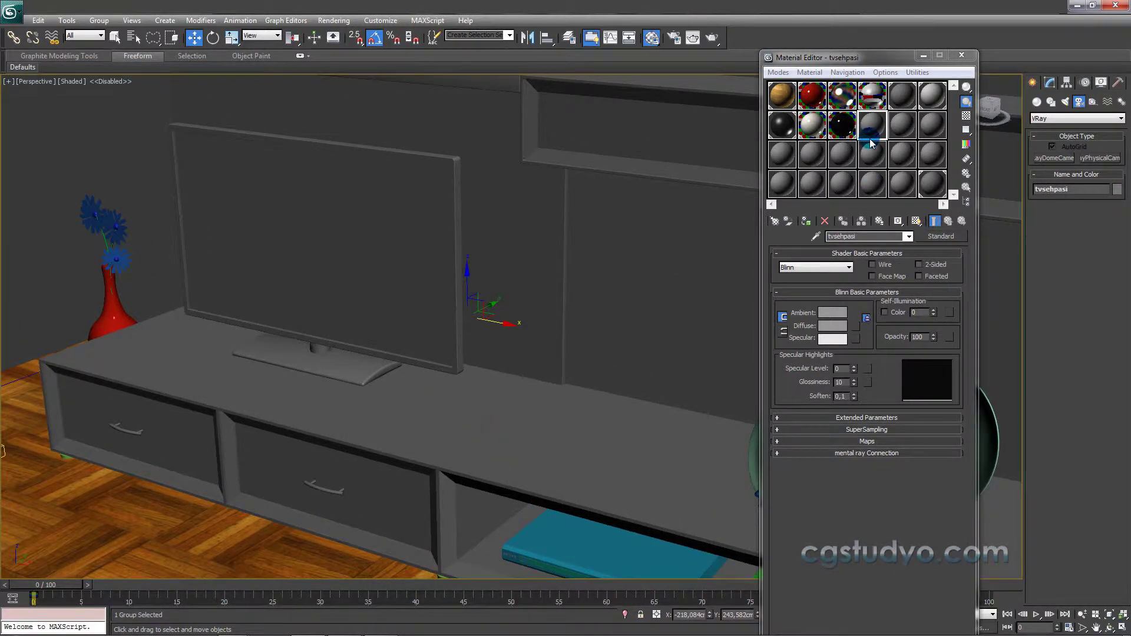
# Change tvsehpasi from Standard to a V-Ray Adv VRayMtl and bring up its Diffuse colour
pyautogui.click(941, 236)
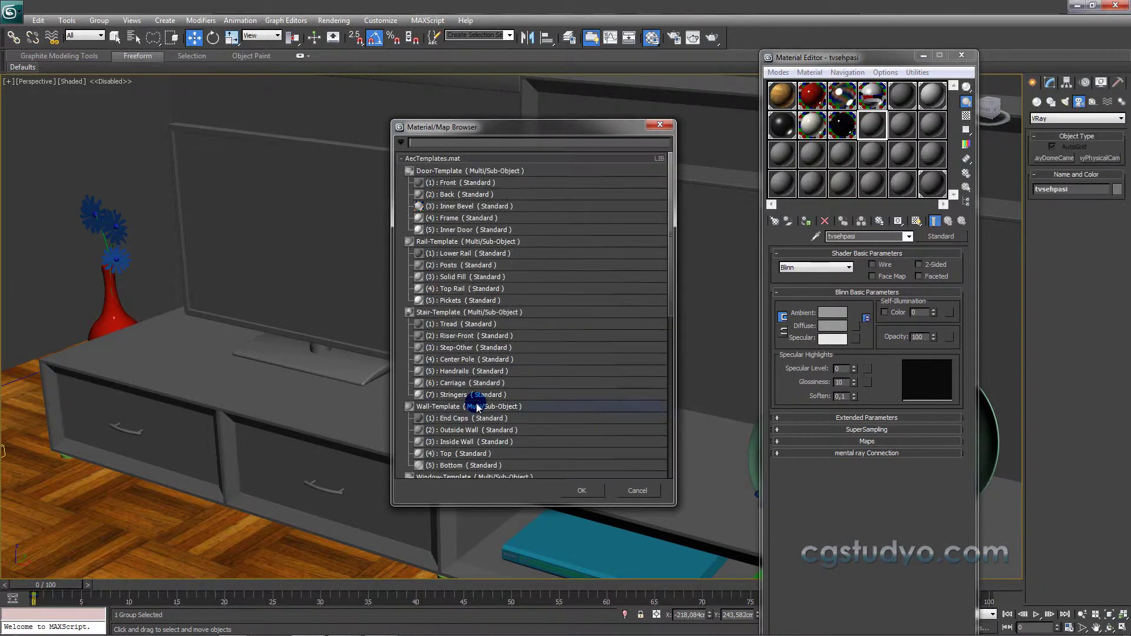
pyautogui.click(402, 160)
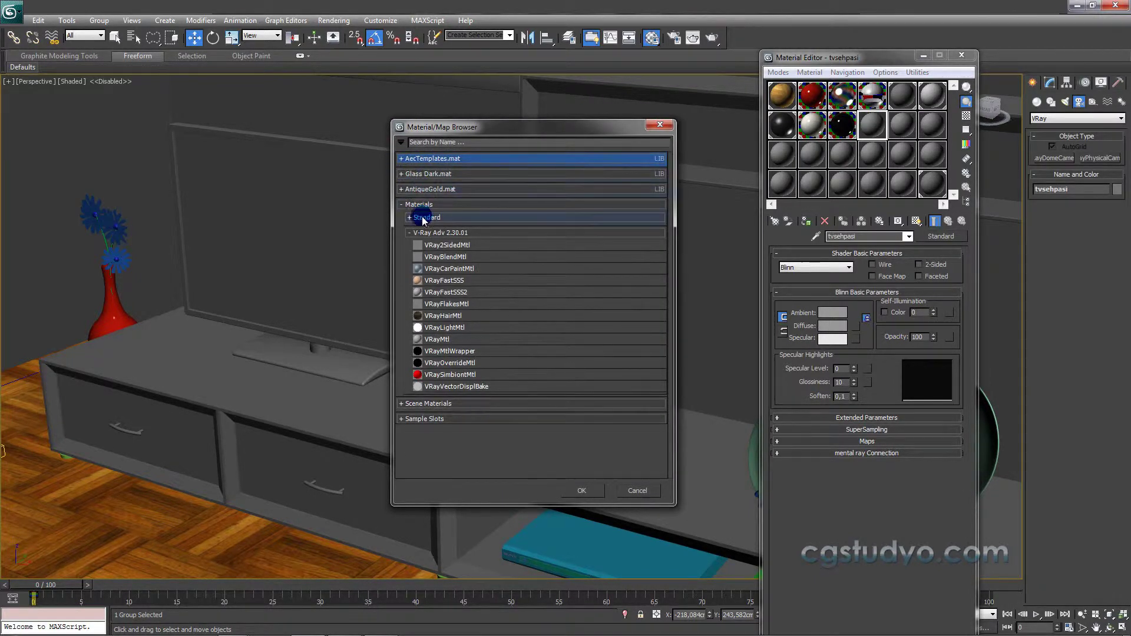
pyautogui.doubleClick(442, 340)
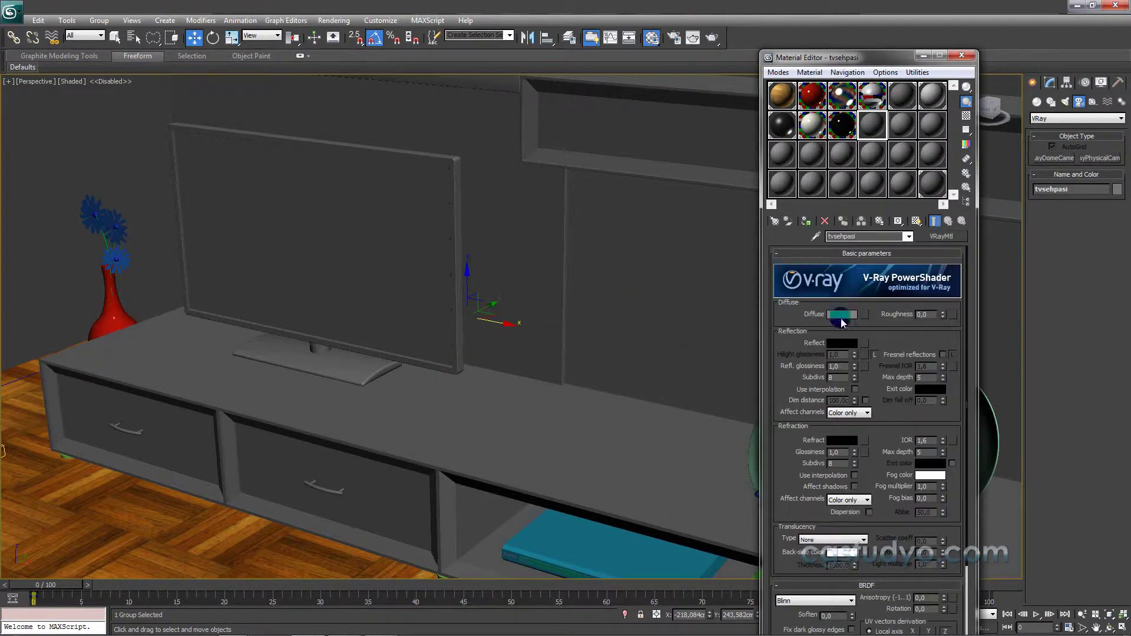
pyautogui.click(840, 316)
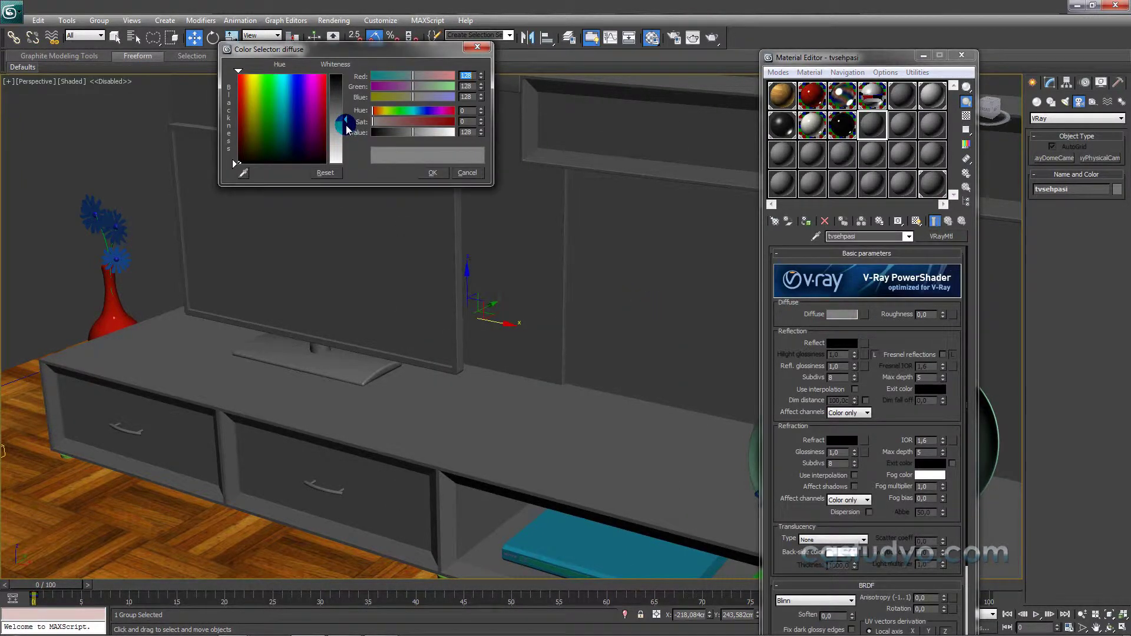
# Set the tvsehpasi diffuse to near white (252) and the reflect colour to dark grey
pyautogui.moveTo(348, 129); pyautogui.dragTo(346, 157)
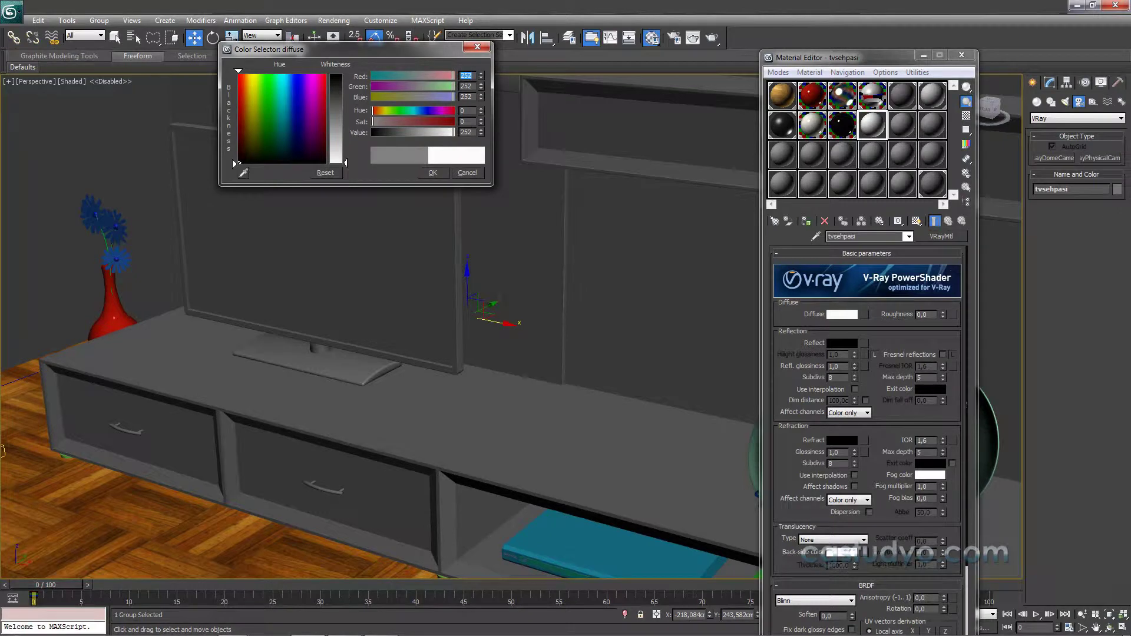
pyautogui.click(432, 172)
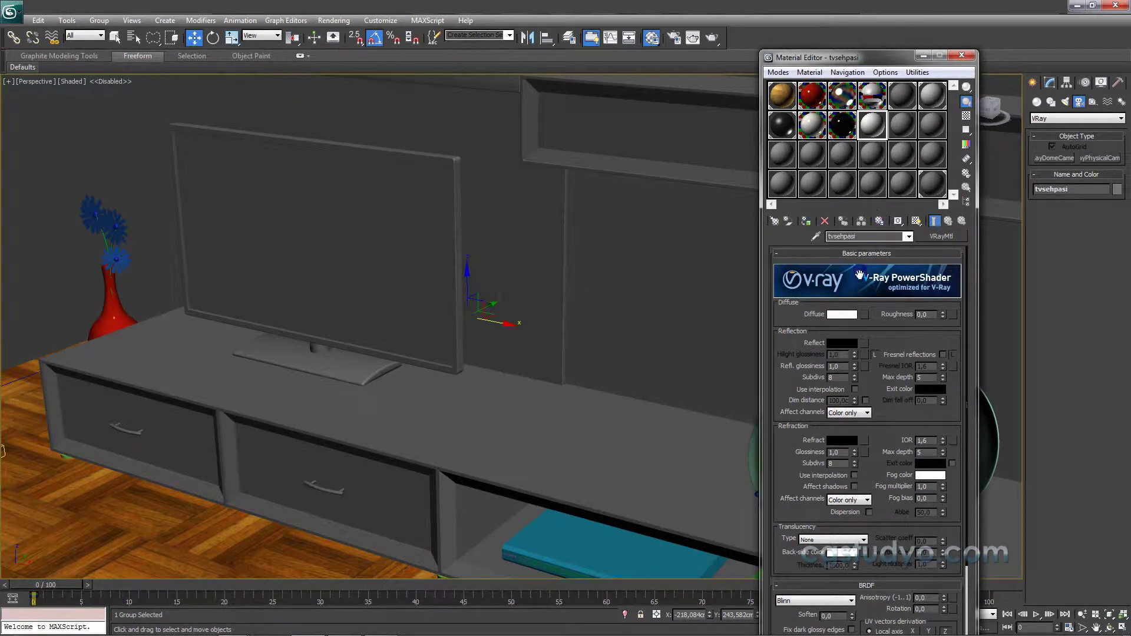
pyautogui.click(843, 343)
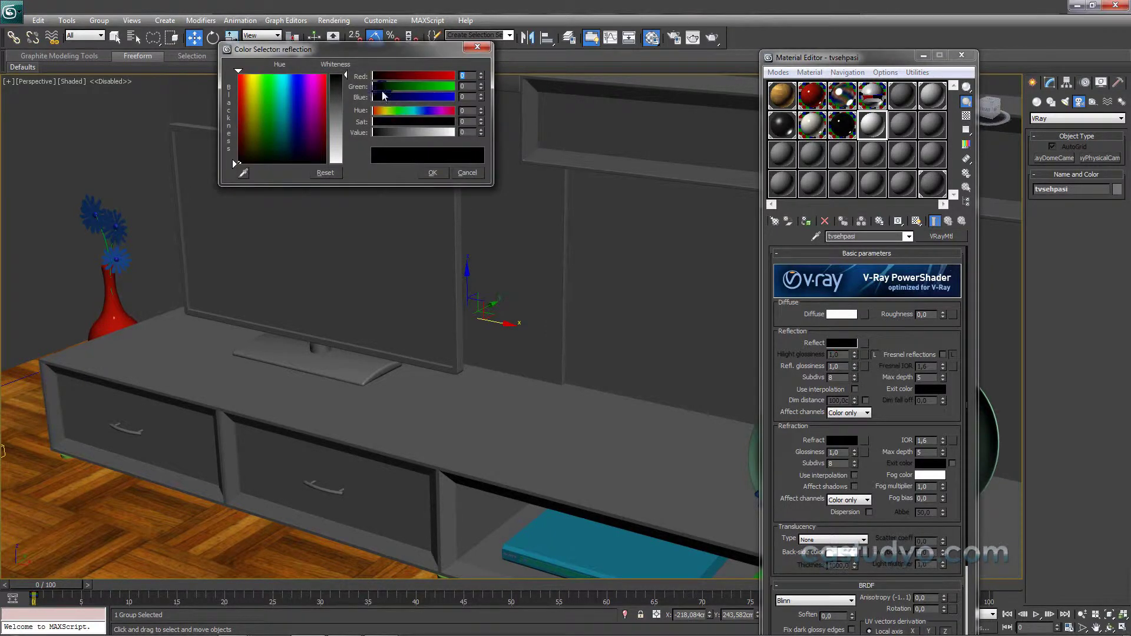
pyautogui.moveTo(336, 76); pyautogui.dragTo(336, 82)
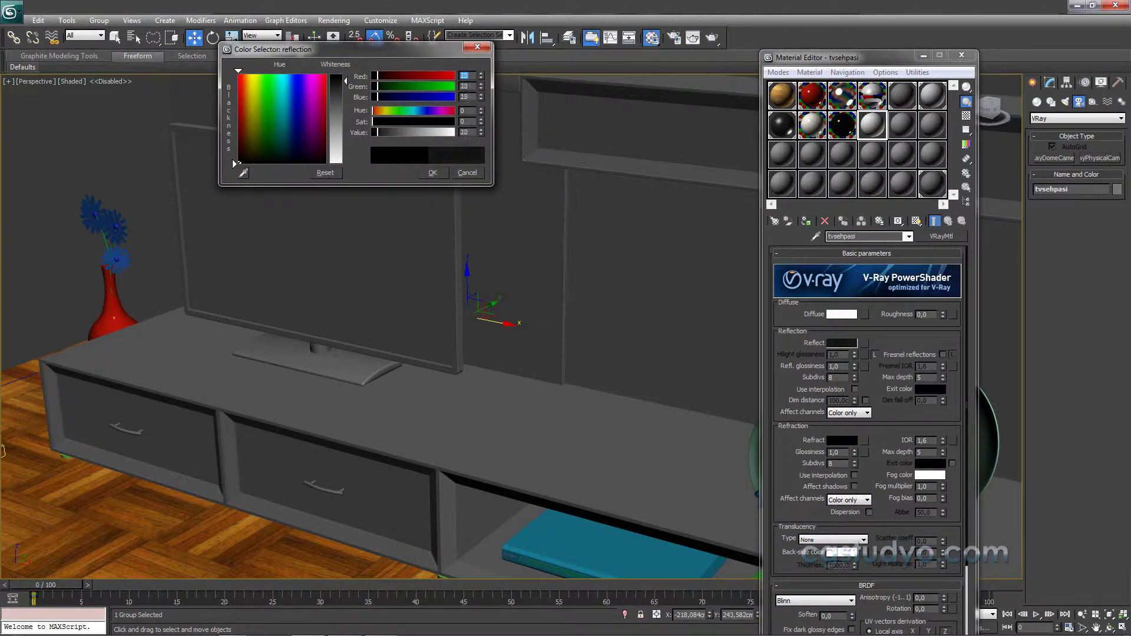
pyautogui.click(432, 173)
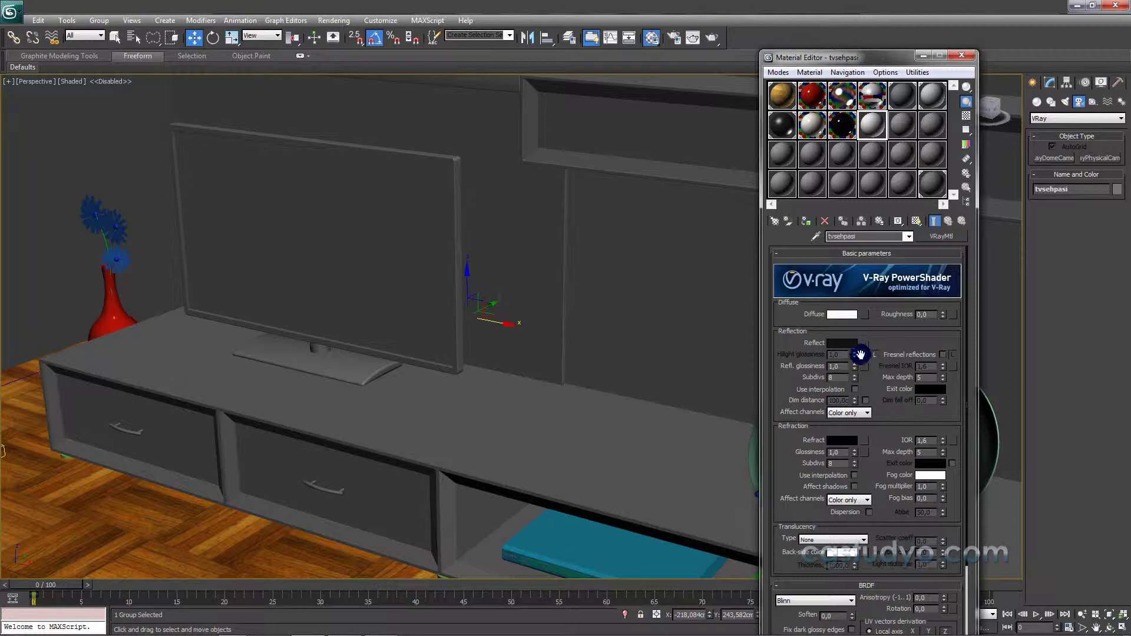
# Unlock Hilight glossiness and set it to 0,8, leaving Refl. glossiness at 1.0
pyautogui.click(875, 355)
pyautogui.click(839, 355)
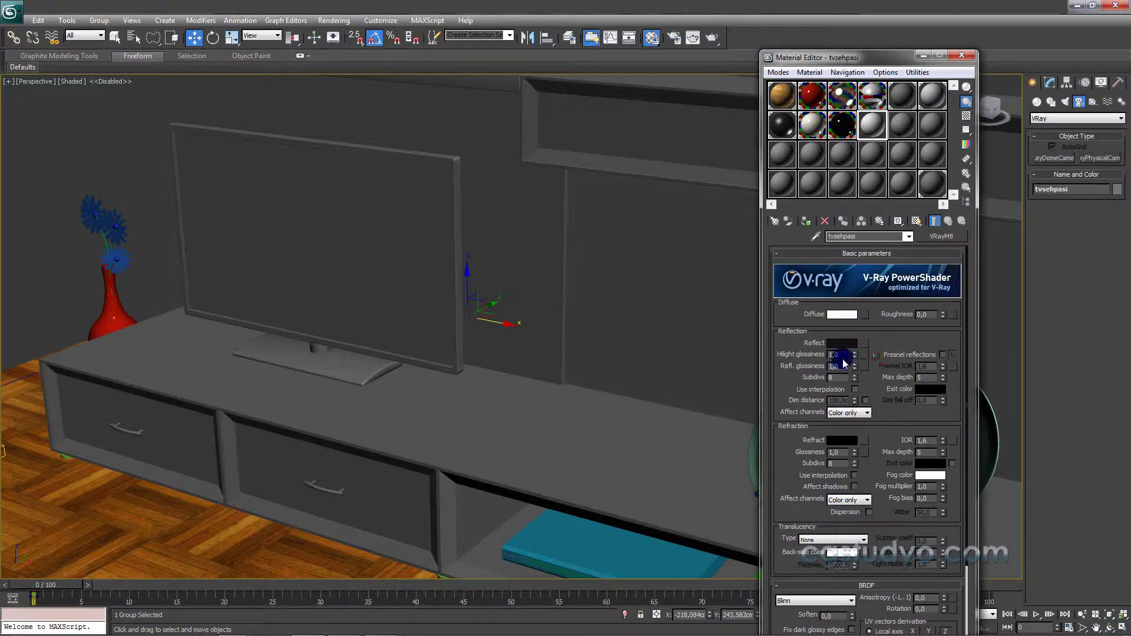
pyautogui.write('0,8')
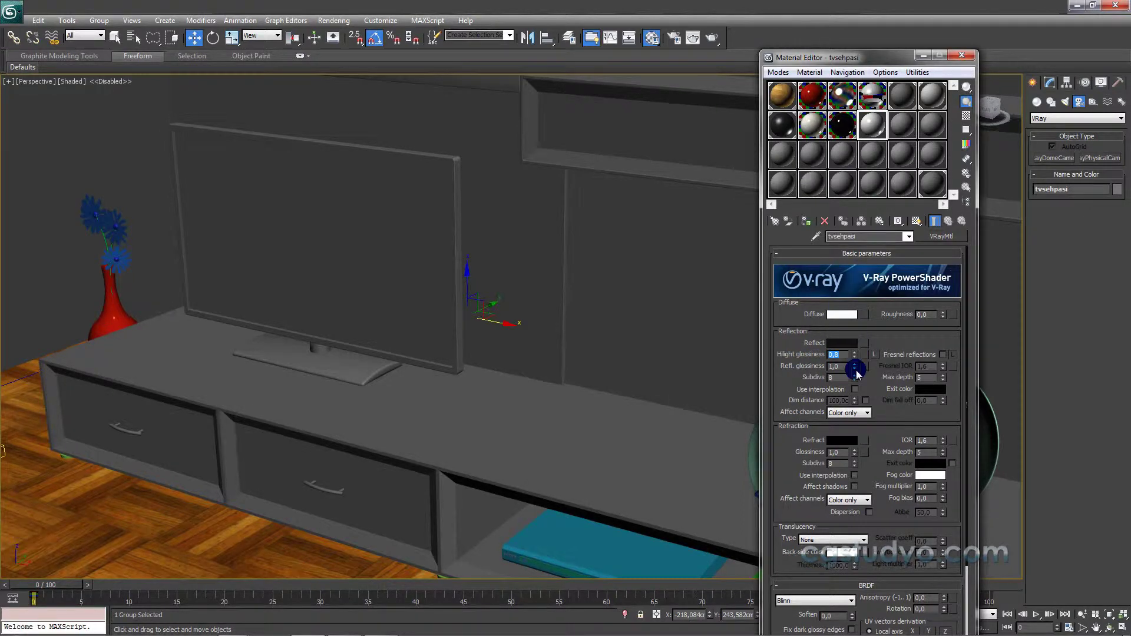
pyautogui.moveTo(629, 486); pyautogui.dragTo(627, 478, button='middle')
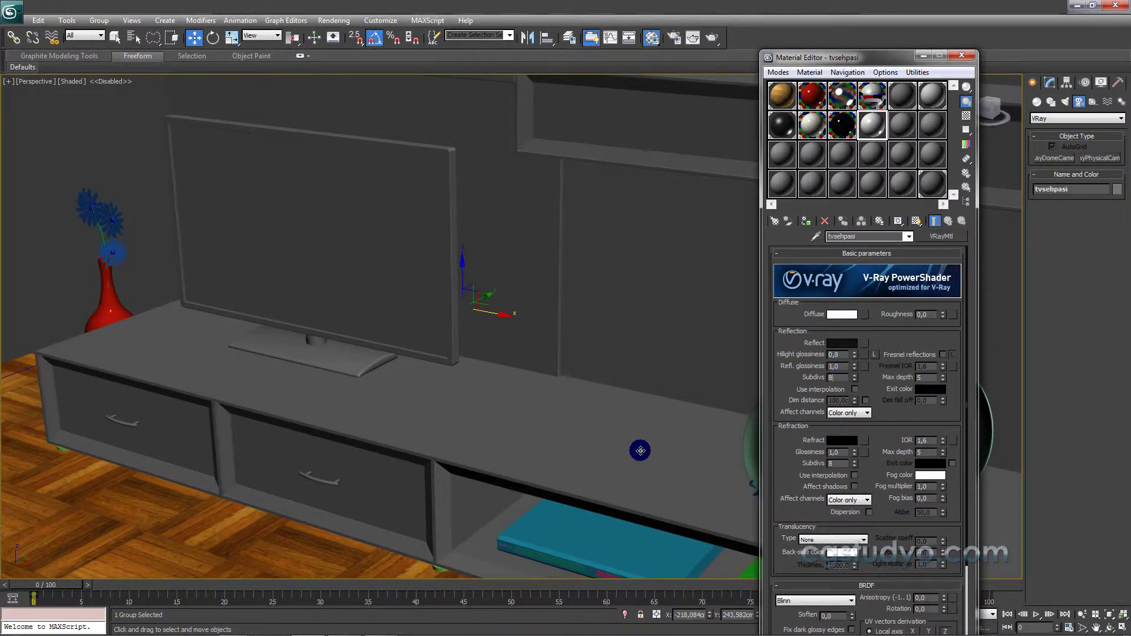
pyautogui.click(838, 369)
pyautogui.moveTo(684, 391); pyautogui.dragTo(678, 372, button='middle')
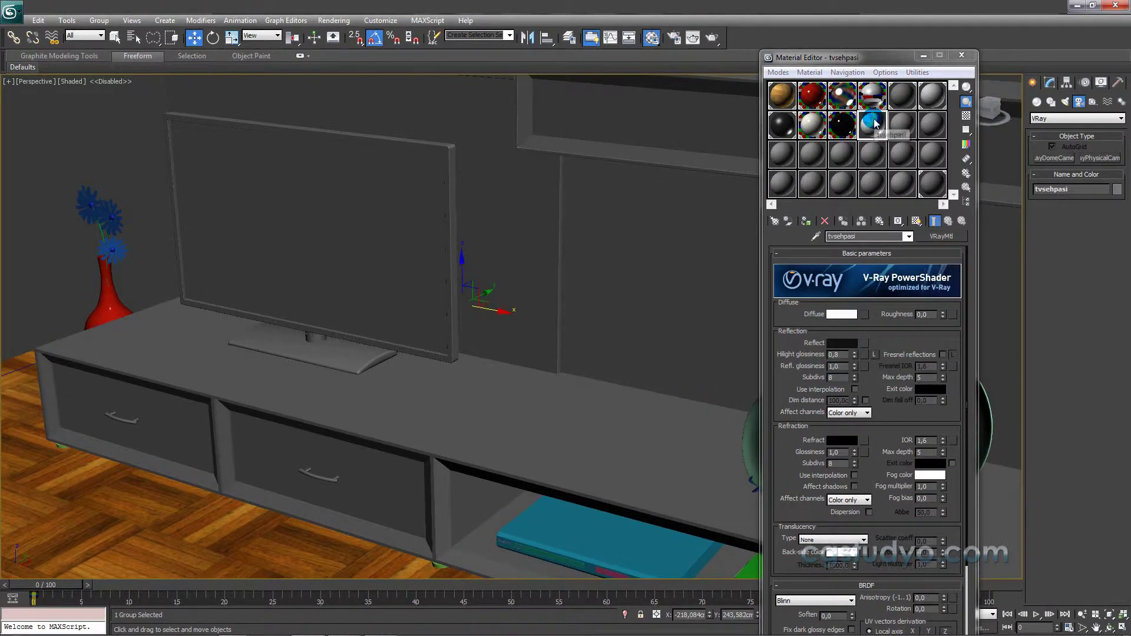
# Assign the white tvsehpasi material to the TV stand object
pyautogui.moveTo(873, 122); pyautogui.dragTo(530, 423)
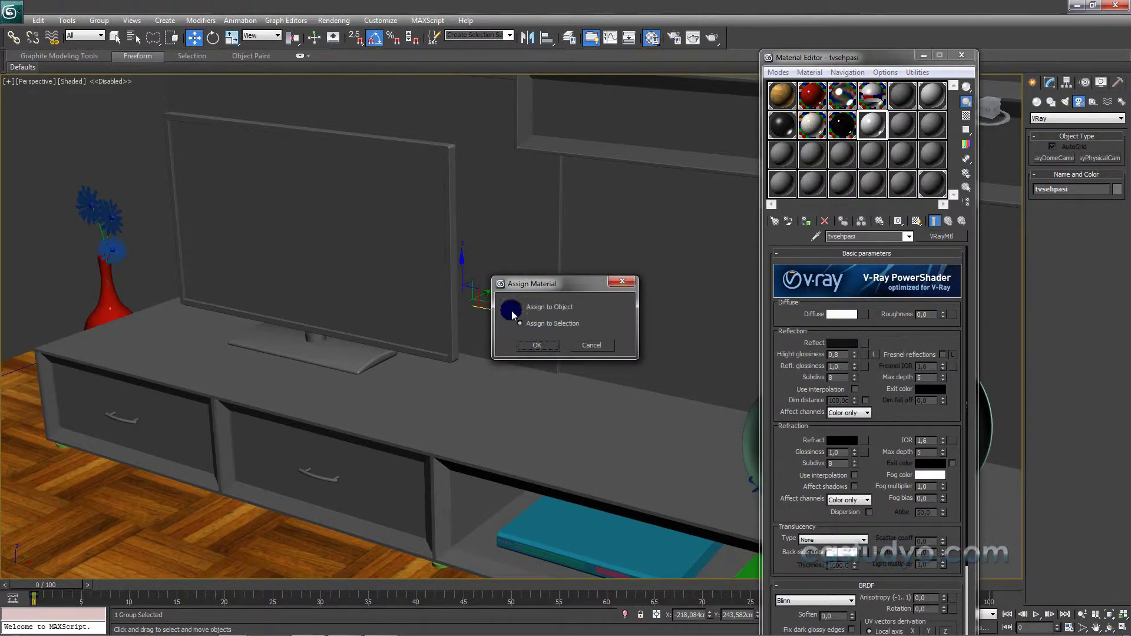
pyautogui.click(536, 308)
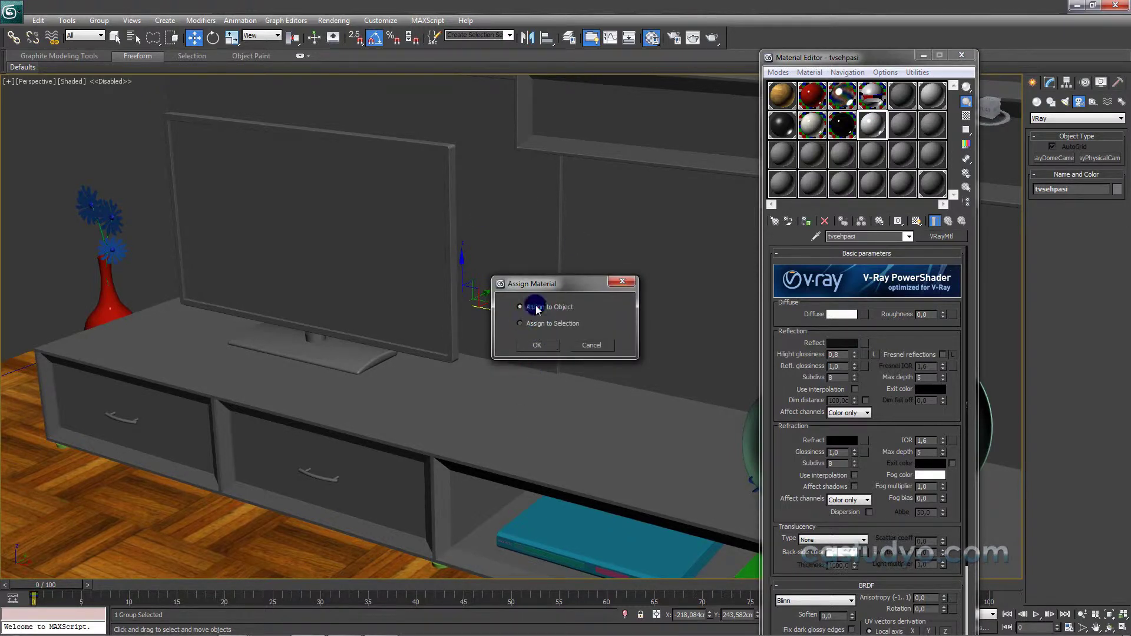
pyautogui.click(545, 345)
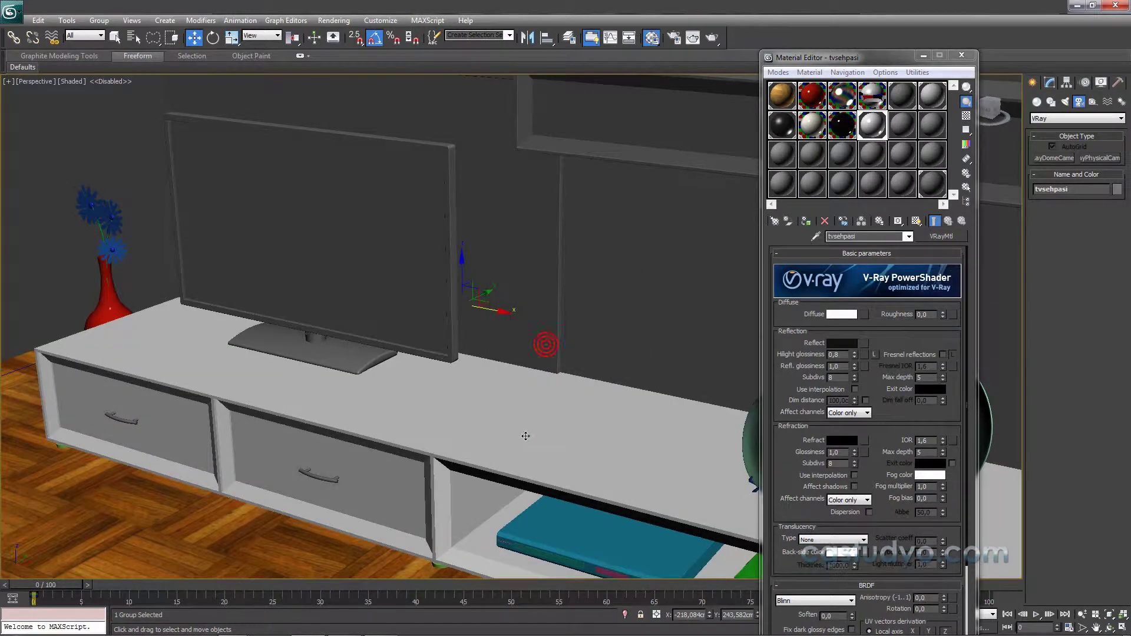
pyautogui.scroll(-2, 525, 436)
pyautogui.scroll(-4, 439, 384)
pyautogui.moveTo(439, 384)
pyautogui.mouseDown(button='middle')
pyautogui.moveTo(296, 434)
pyautogui.moveTo(330, 517)
pyautogui.moveTo(462, 447)
pyautogui.mouseUp(button='middle')
pyautogui.scroll(3, 578, 373)
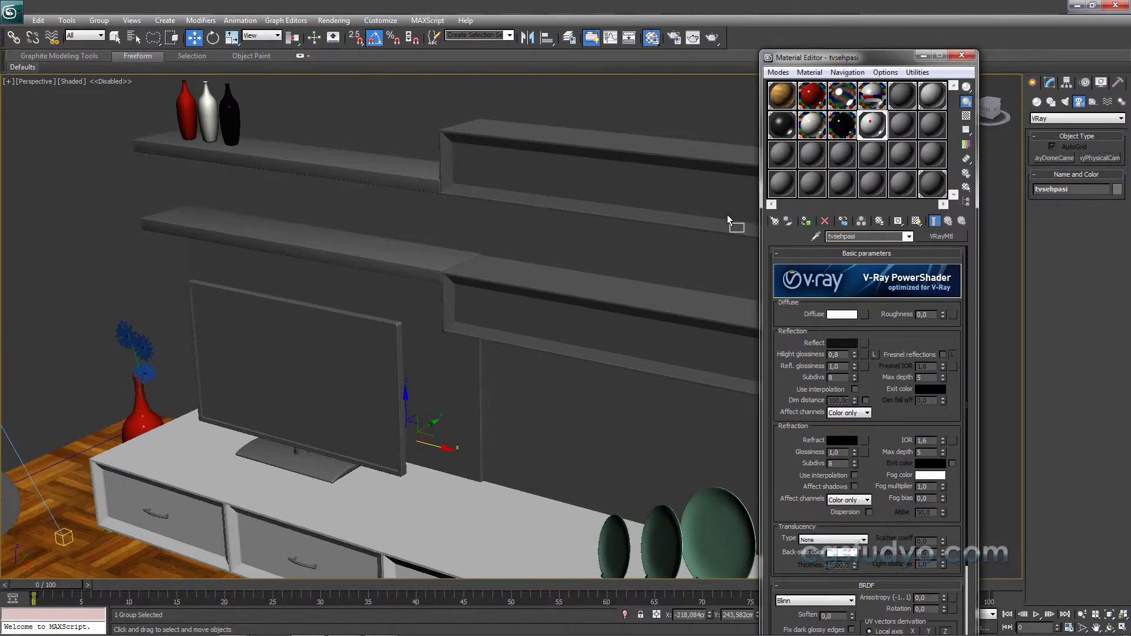
# Apply the same white material to the wall panel and the shelves
pyautogui.moveTo(729, 220); pyautogui.dragTo(429, 379)
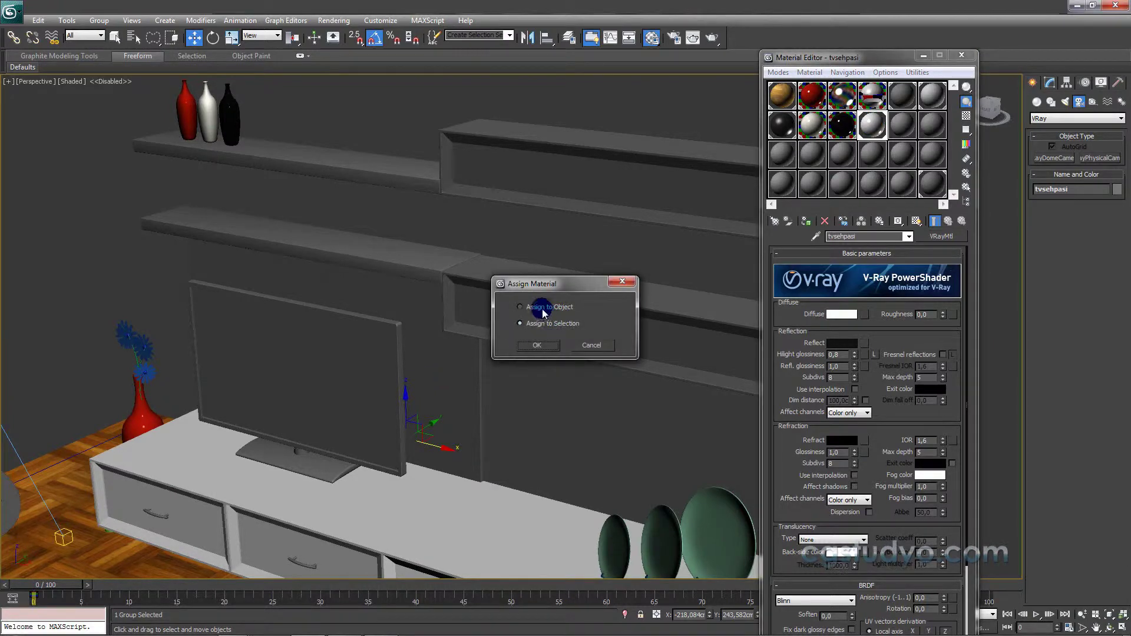
pyautogui.click(544, 349)
pyautogui.scroll(2, 448, 391)
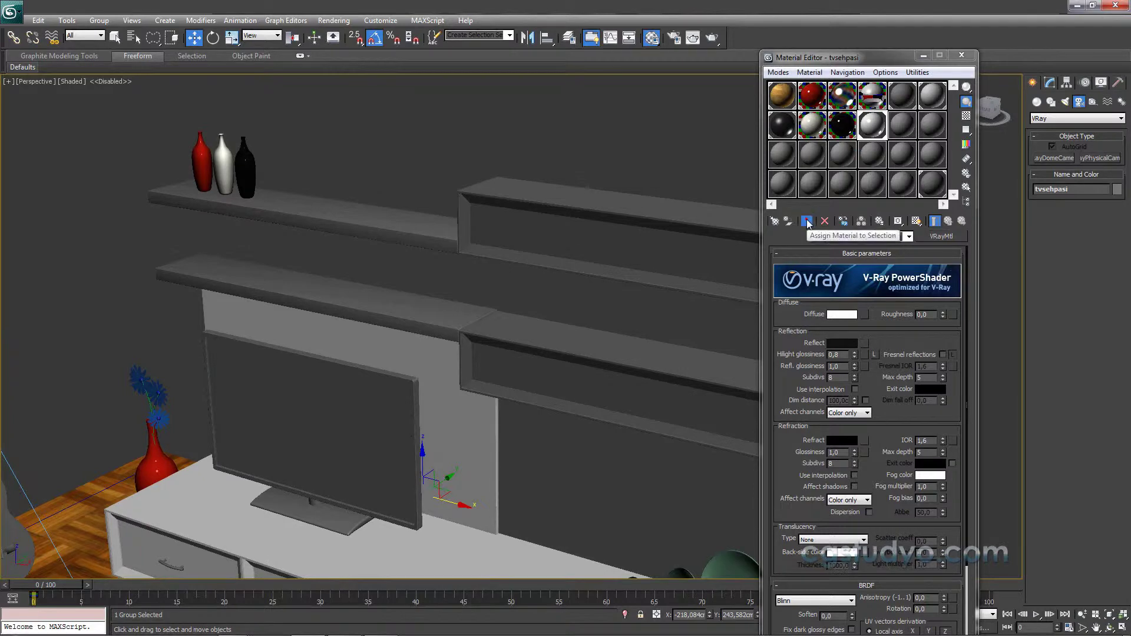
pyautogui.moveTo(859, 164); pyautogui.dragTo(428, 333)
pyautogui.scroll(-3, 427, 333)
pyautogui.scroll(-1, 356, 318)
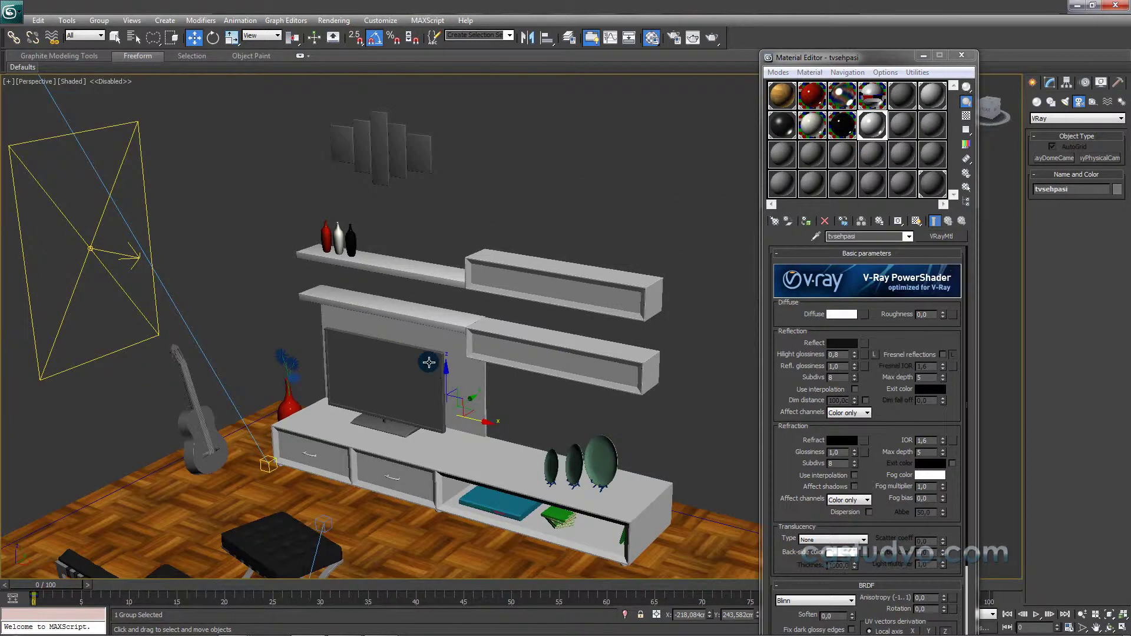
pyautogui.scroll(3, 432, 354)
pyautogui.moveTo(432, 353); pyautogui.dragTo(403, 313, button='middle')
pyautogui.scroll(2, 424, 354)
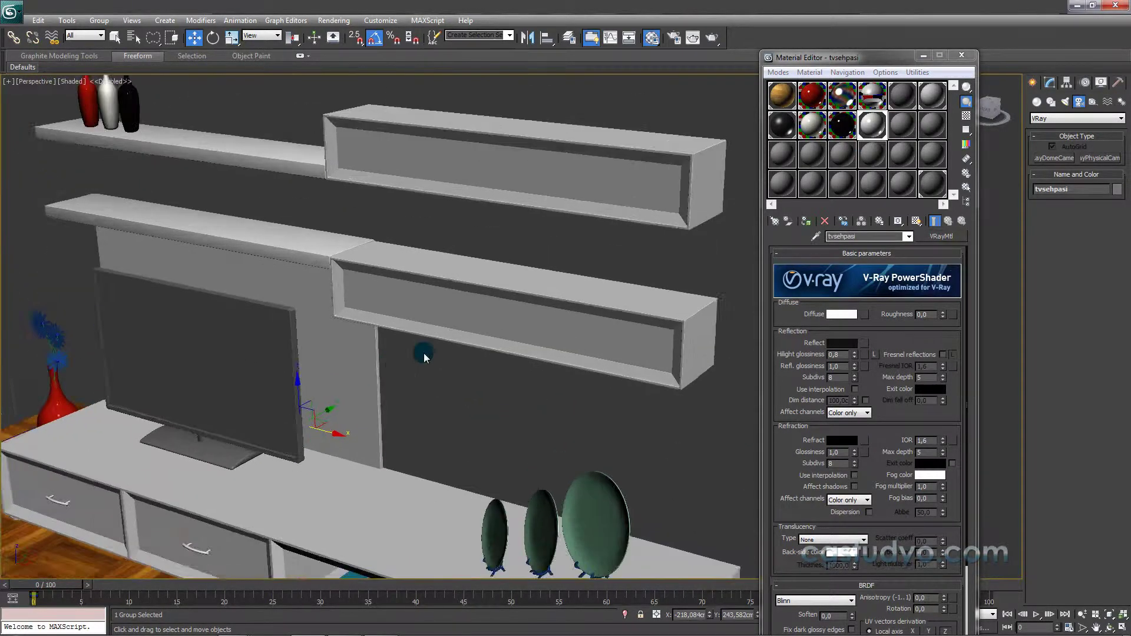
pyautogui.scroll(2, 404, 396)
pyautogui.scroll(2, 505, 343)
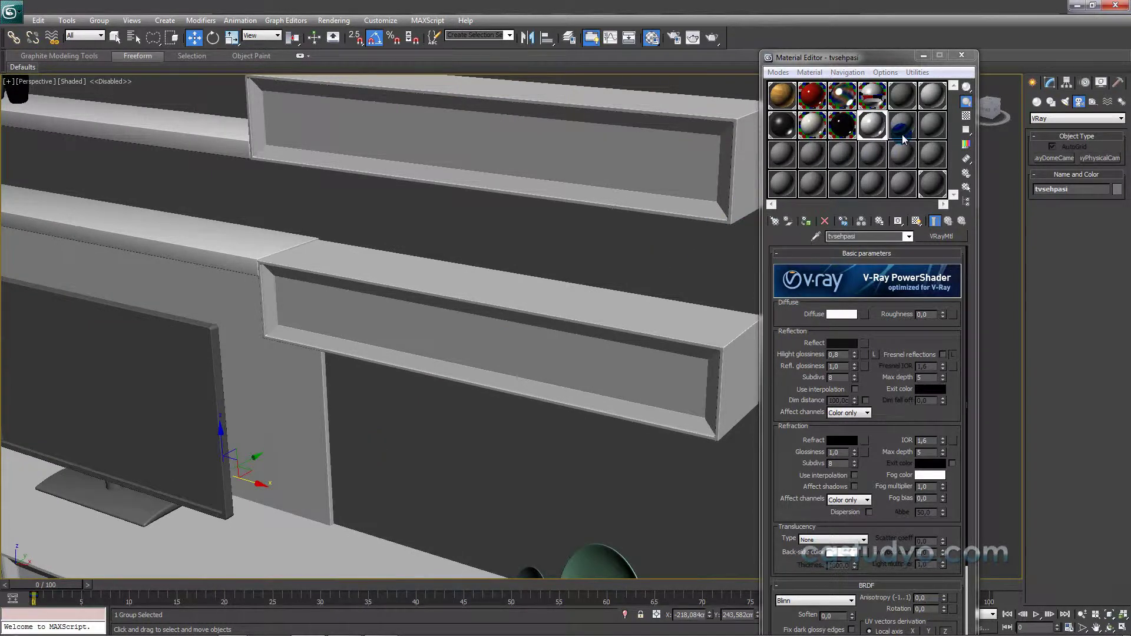
# Select the shelf group and ungroup it into separate pieces
pyautogui.moveTo(467, 386); pyautogui.dragTo(442, 409, button='middle')
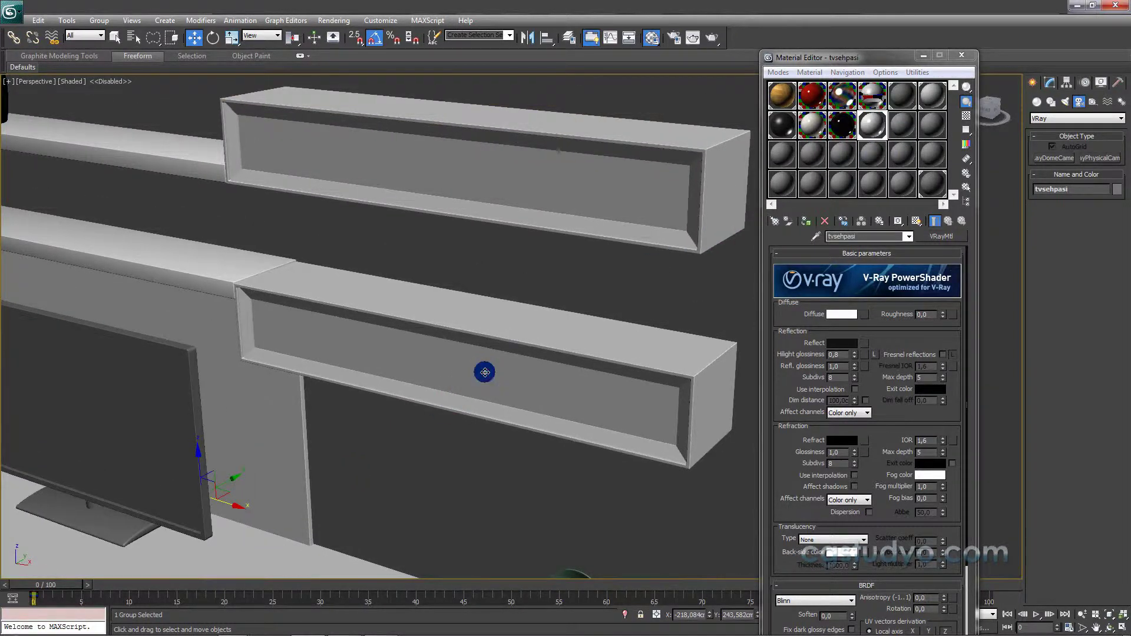
pyautogui.click(474, 458)
pyautogui.click(497, 355)
pyautogui.click(99, 20)
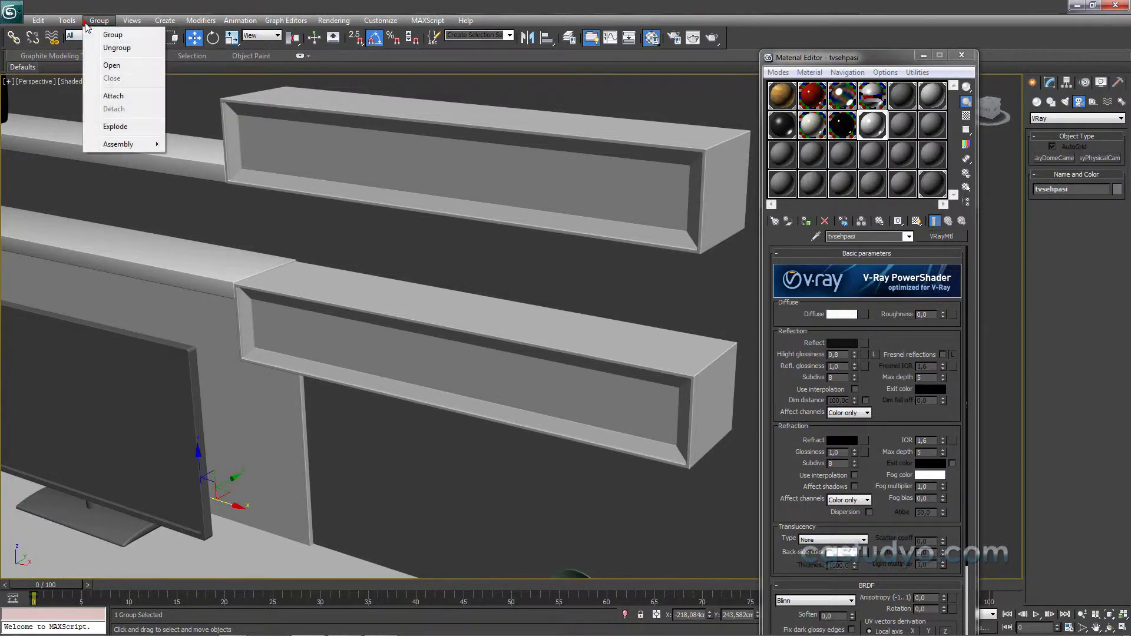
pyautogui.click(109, 47)
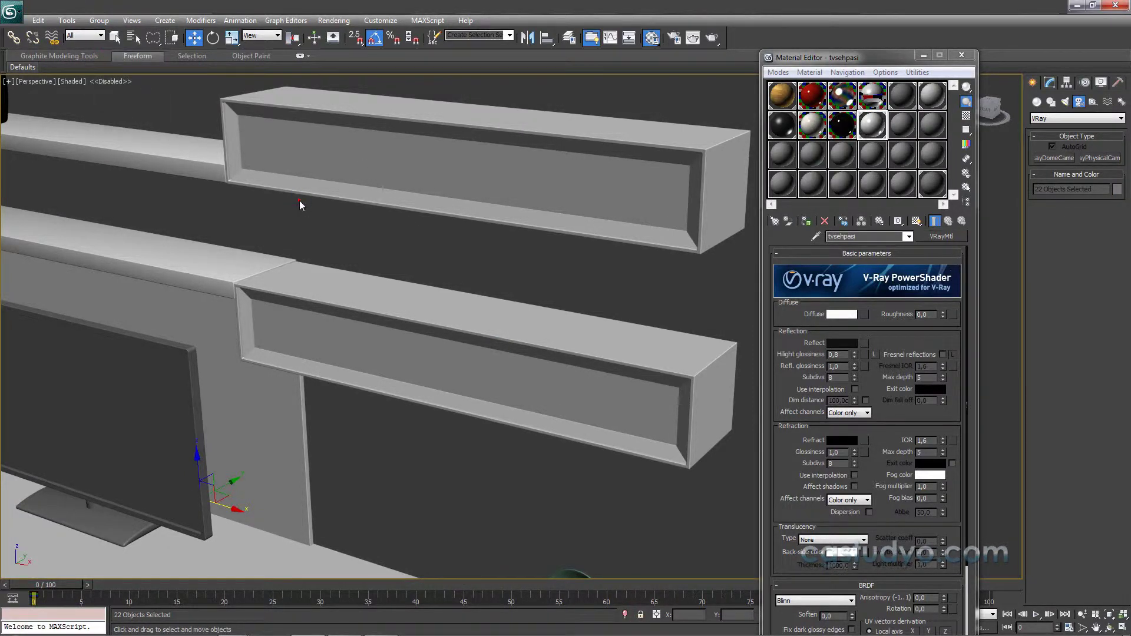
# Test-move the lower and upper shelf front panels, undoing each move to keep them in place
pyautogui.click(340, 291)
pyautogui.click(321, 347)
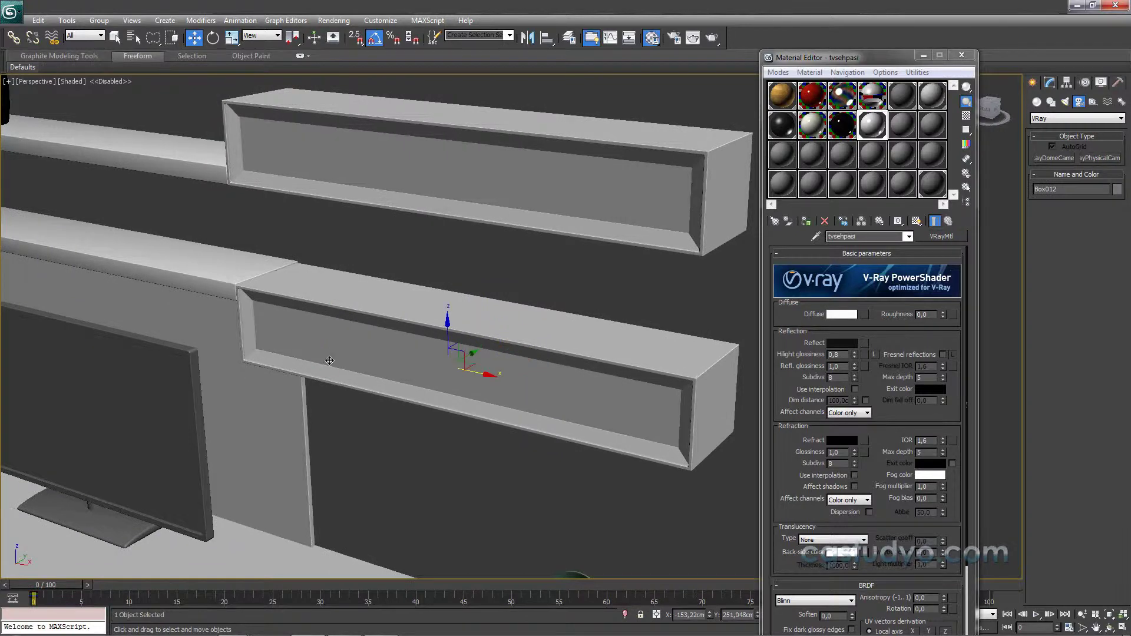
pyautogui.click(442, 348)
pyautogui.moveTo(475, 353); pyautogui.dragTo(432, 375)
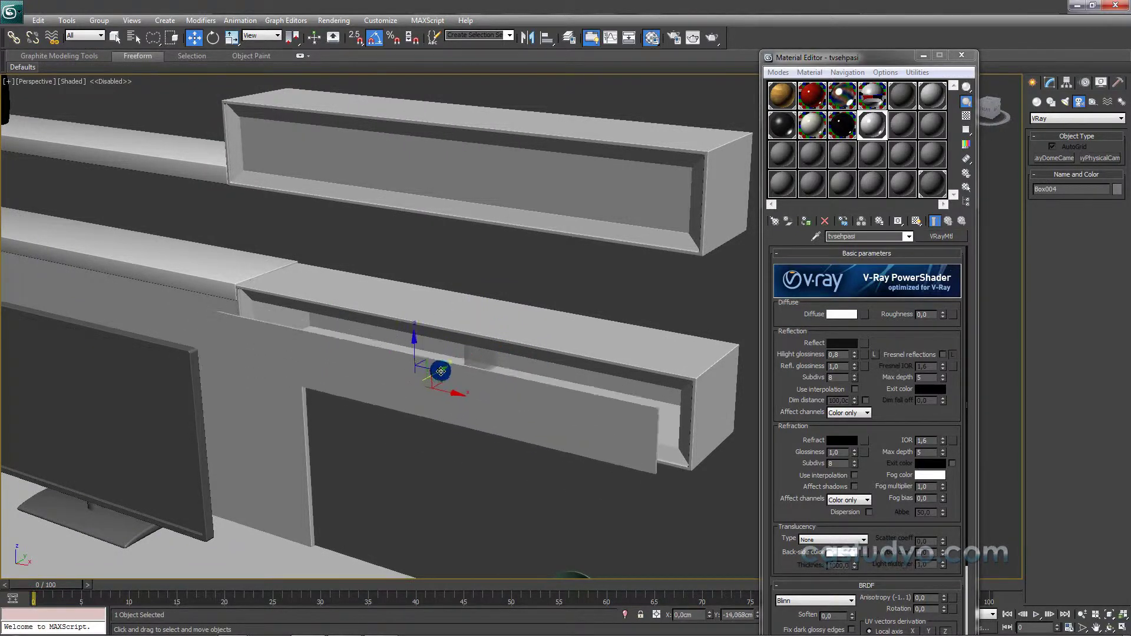
pyautogui.hotkey('ctrl', 'z')
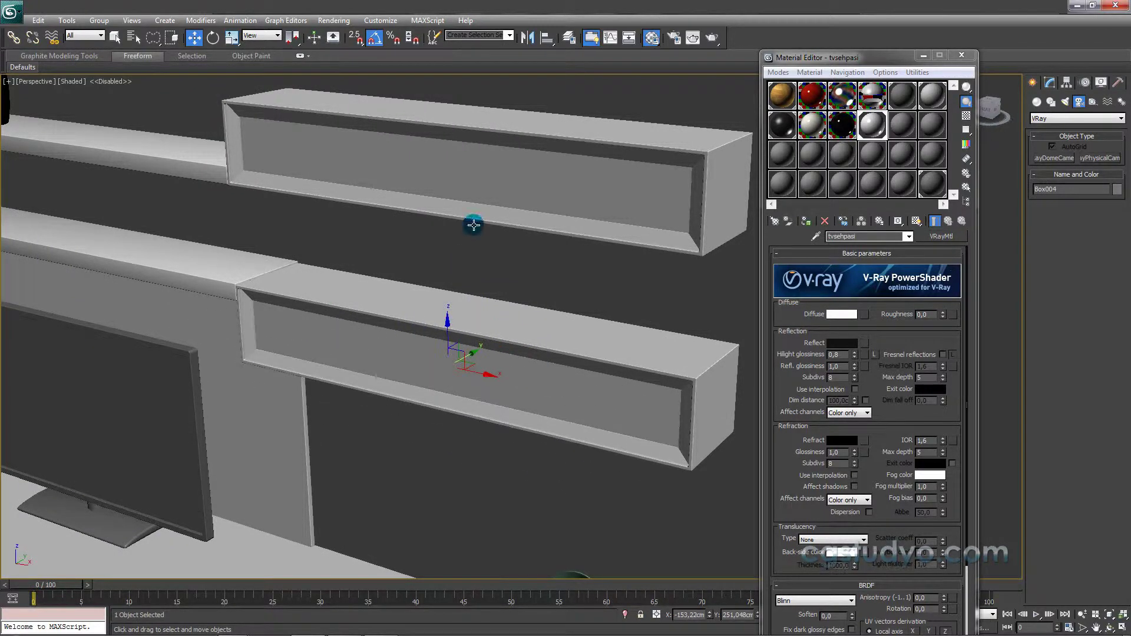
pyautogui.click(472, 188)
pyautogui.moveTo(466, 163); pyautogui.dragTo(426, 210)
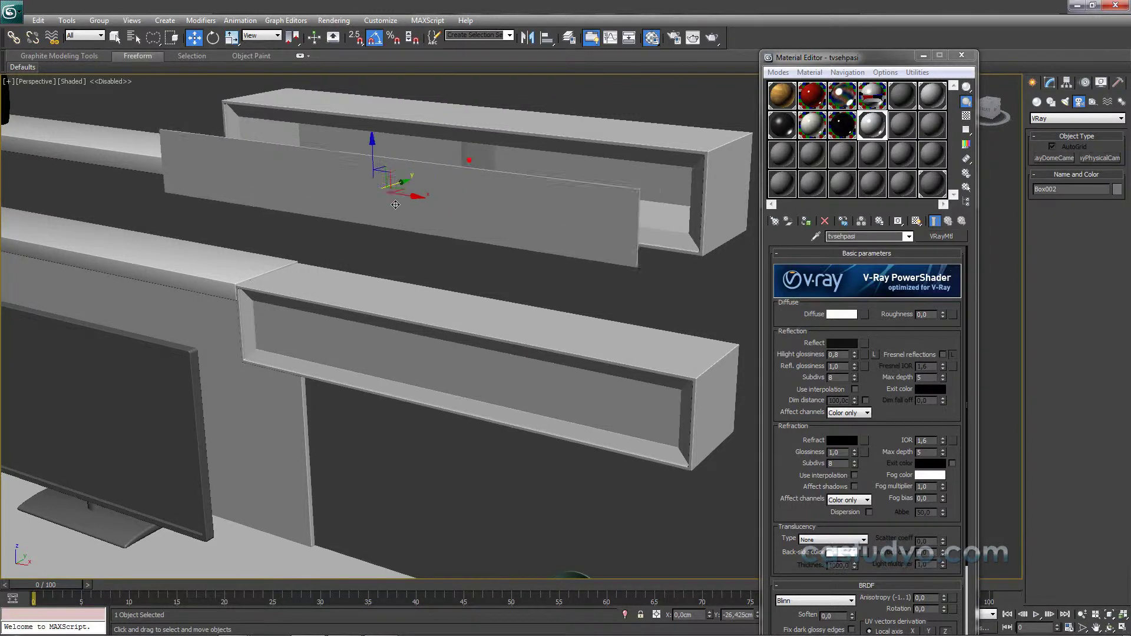
pyautogui.hotkey('ctrl', 'z')
# Activate an unused material slot holding the default '11 - Default' material
pyautogui.scroll(-1, 432, 321)
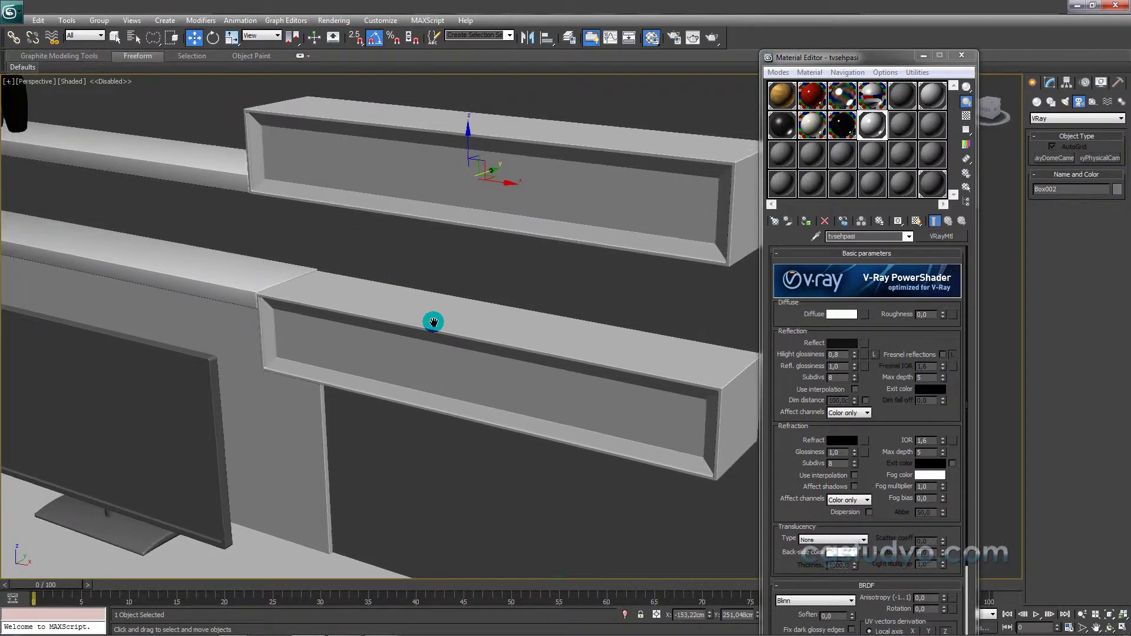
pyautogui.scroll(-3, 557, 219)
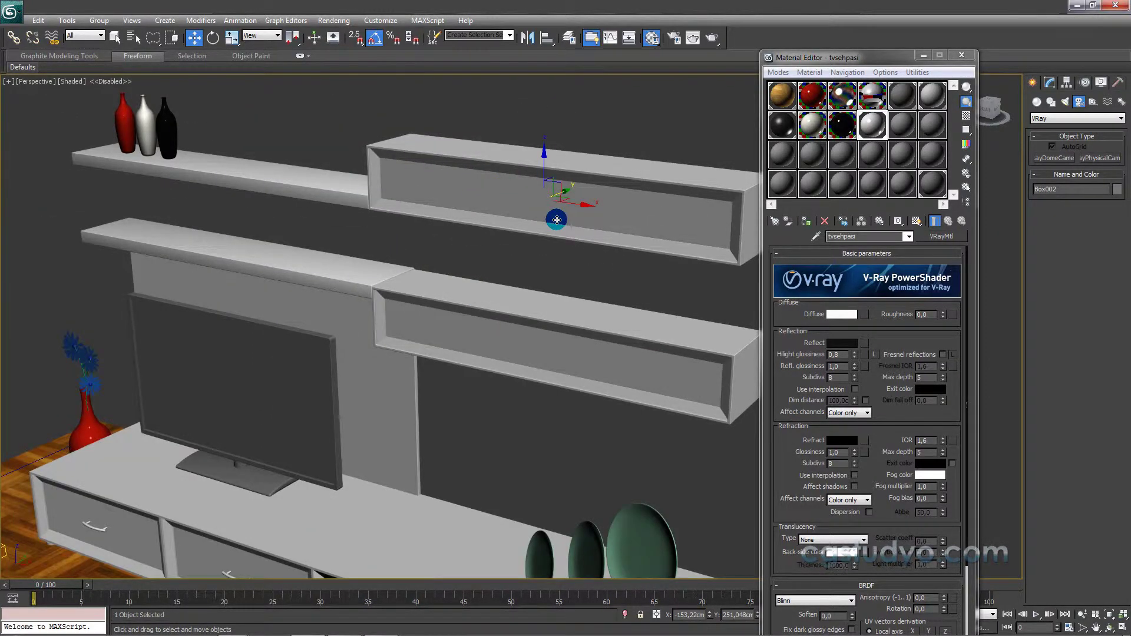
pyautogui.scroll(-3, 556, 219)
pyautogui.scroll(3, 543, 321)
pyautogui.moveTo(543, 321); pyautogui.dragTo(165, 449, button='middle')
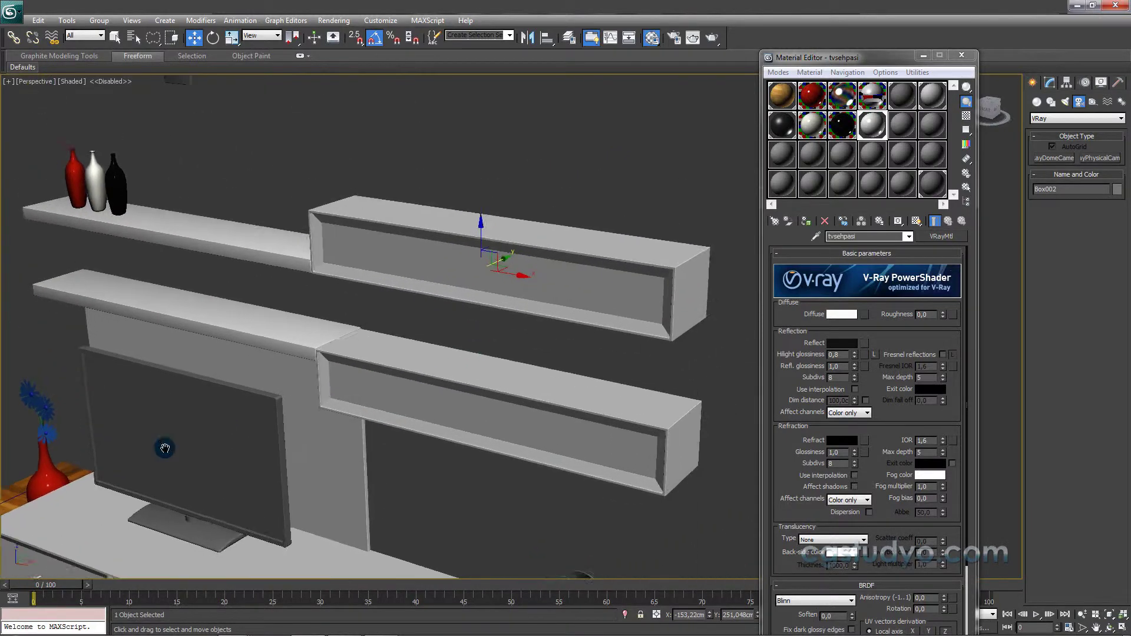
pyautogui.scroll(2, 462, 302)
pyautogui.click(903, 124)
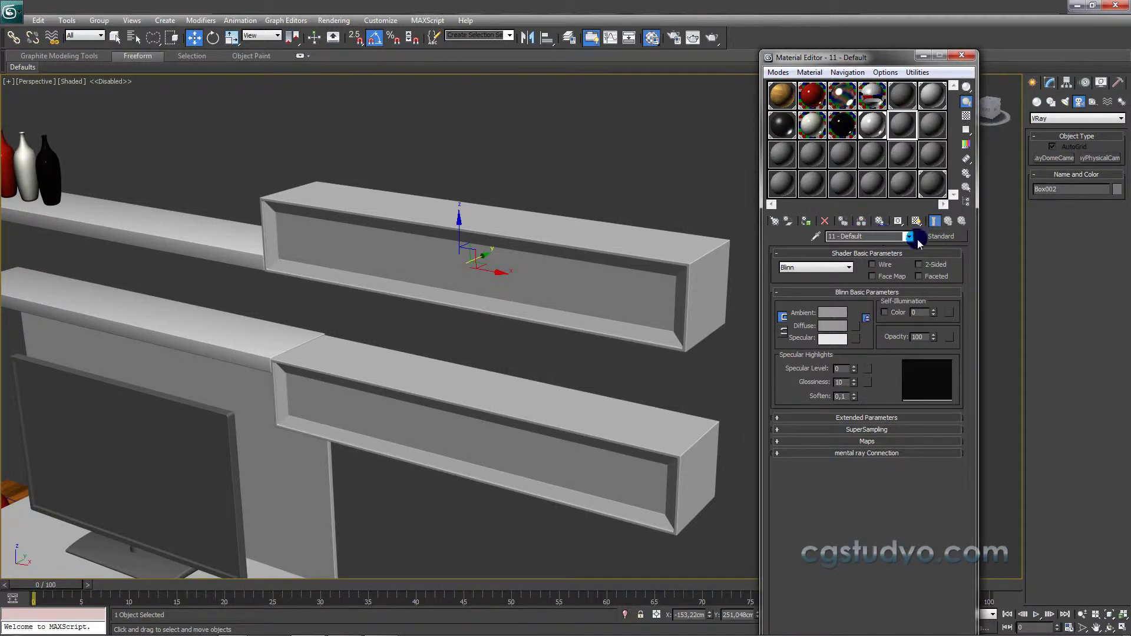
# Name the new material siyahcam, make it a VRayMtl, and bring up its Diffuse colour
pyautogui.click(792, 252)
pyautogui.write('iyahcam')
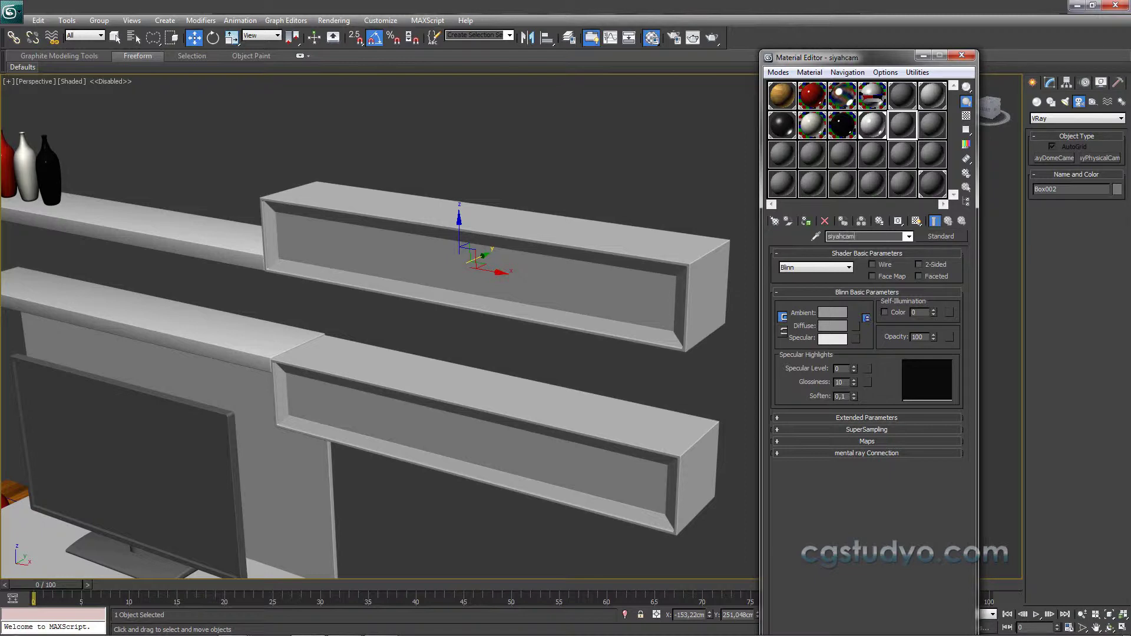
pyautogui.click(941, 237)
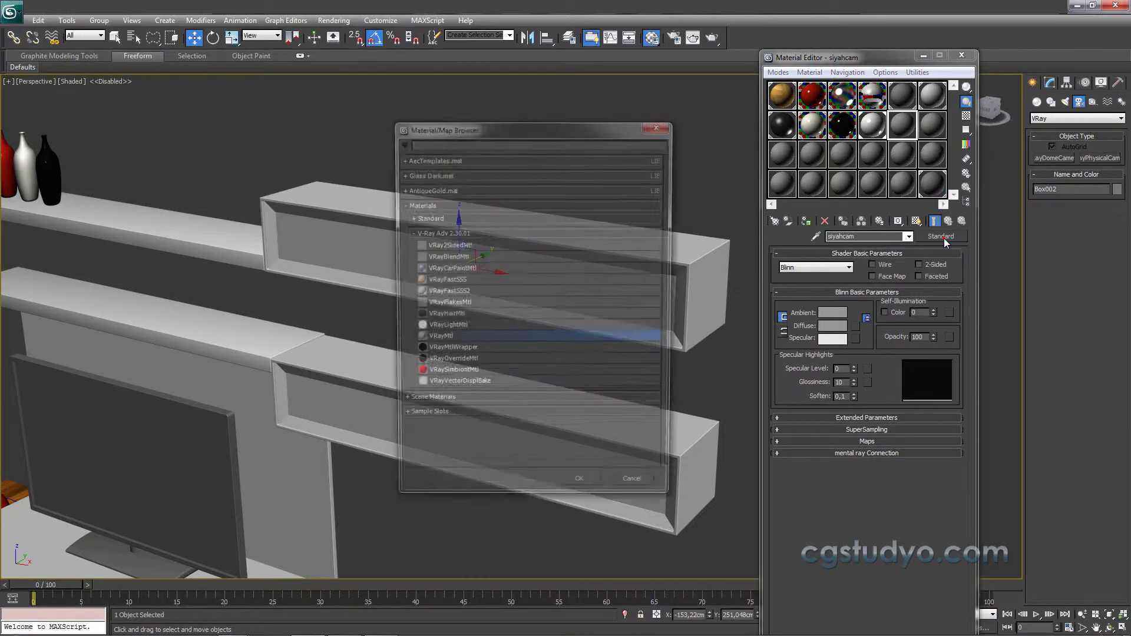
pyautogui.doubleClick(437, 339)
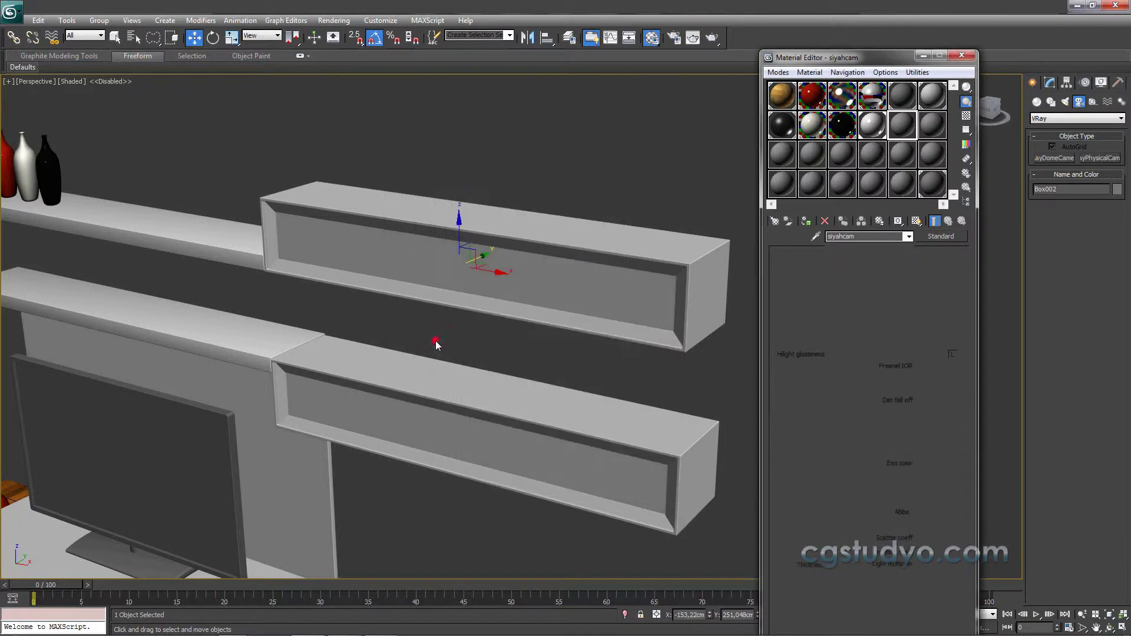
pyautogui.click(842, 314)
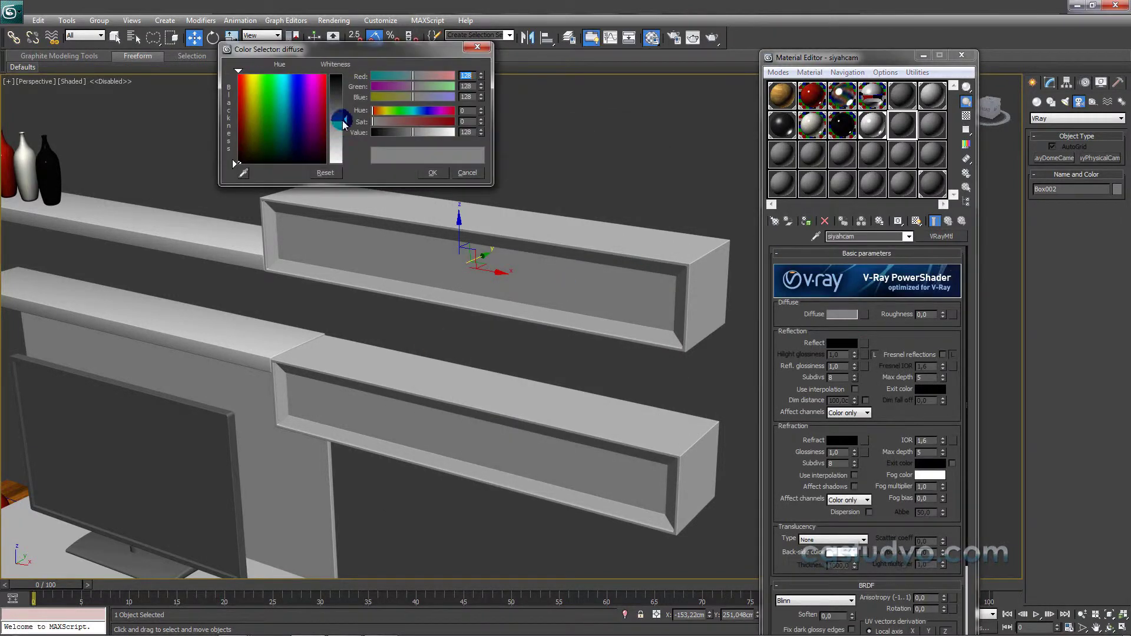
# Give siyahcam a near-black diffuse (18), reflect grey 44 and reflection glossiness 0,85
pyautogui.moveTo(341, 108)
pyautogui.mouseDown()
pyautogui.moveTo(350, 115)
pyautogui.moveTo(346, 86)
pyautogui.mouseUp()
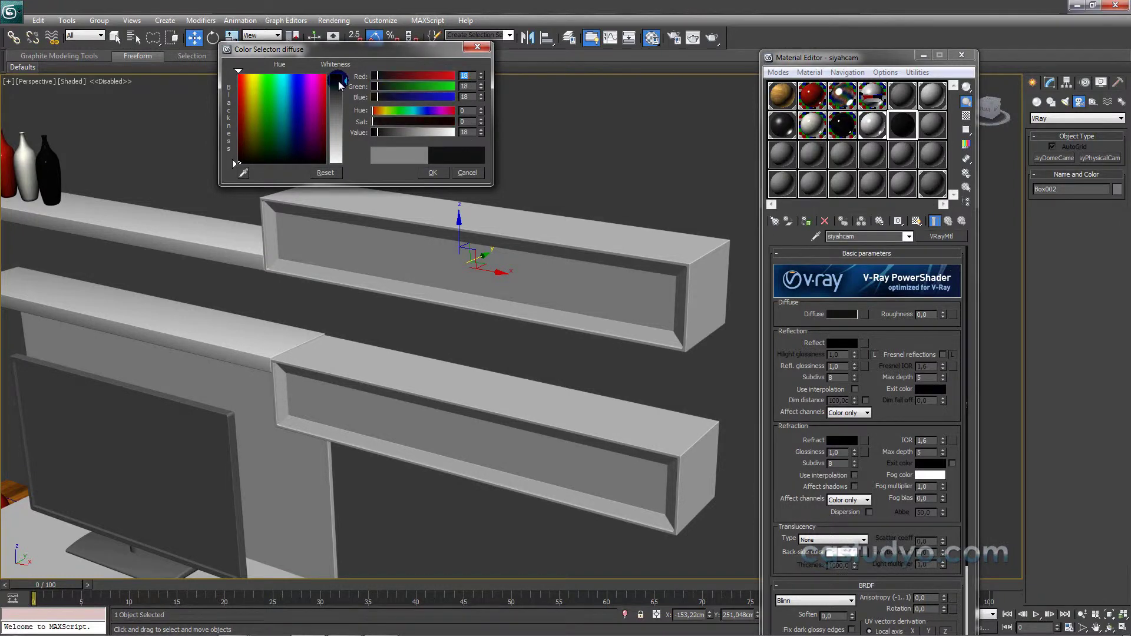
pyautogui.click(433, 173)
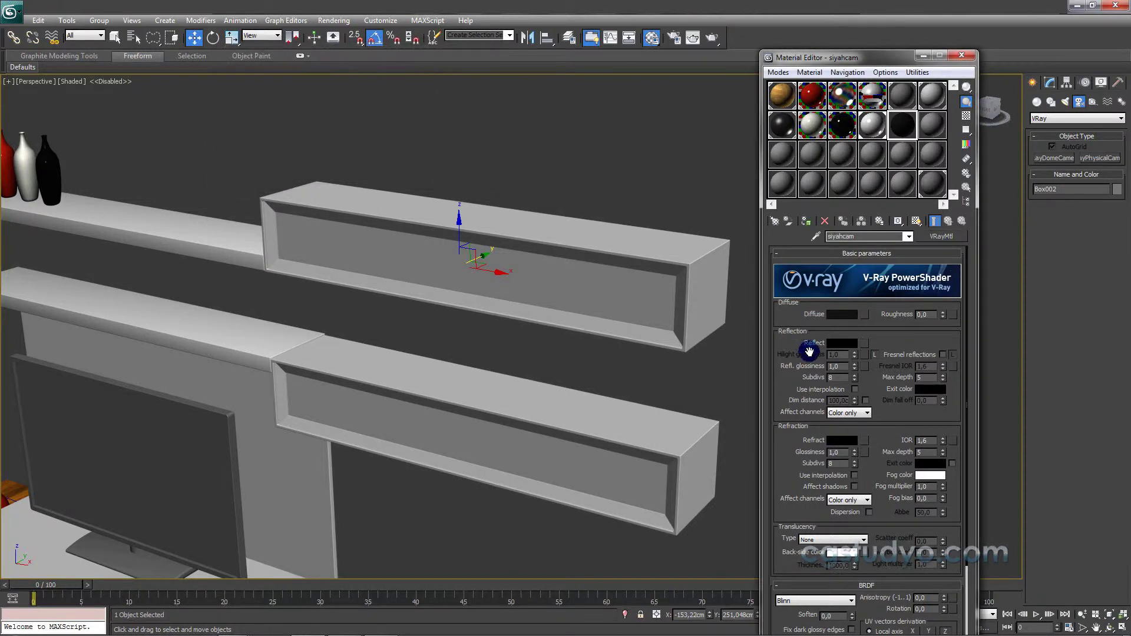
pyautogui.click(842, 343)
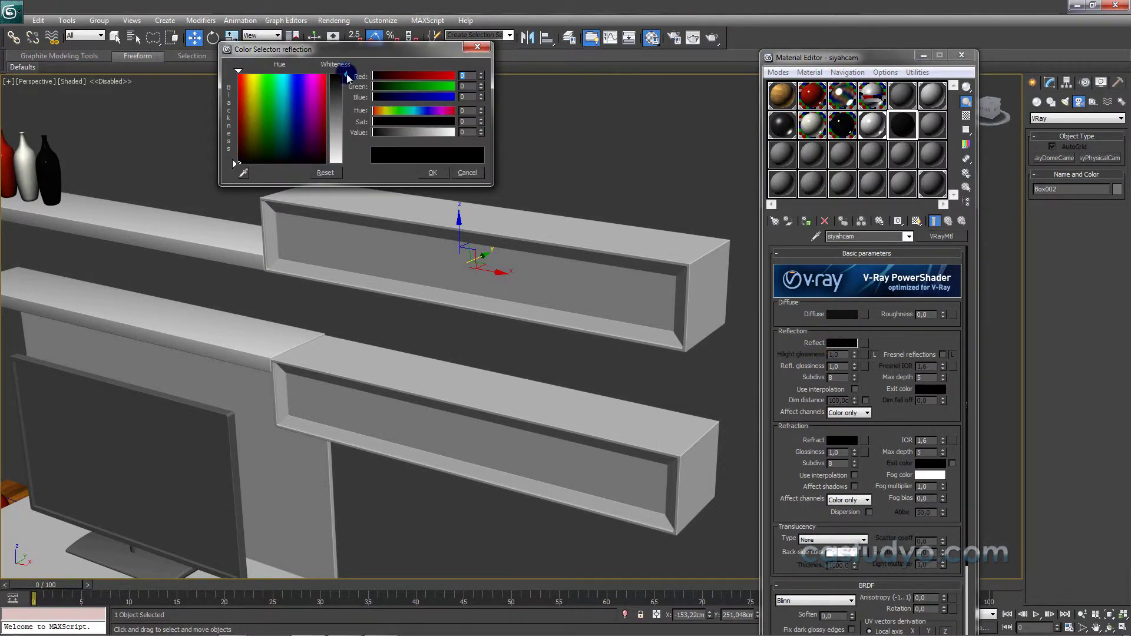
pyautogui.moveTo(346, 75); pyautogui.dragTo(352, 93)
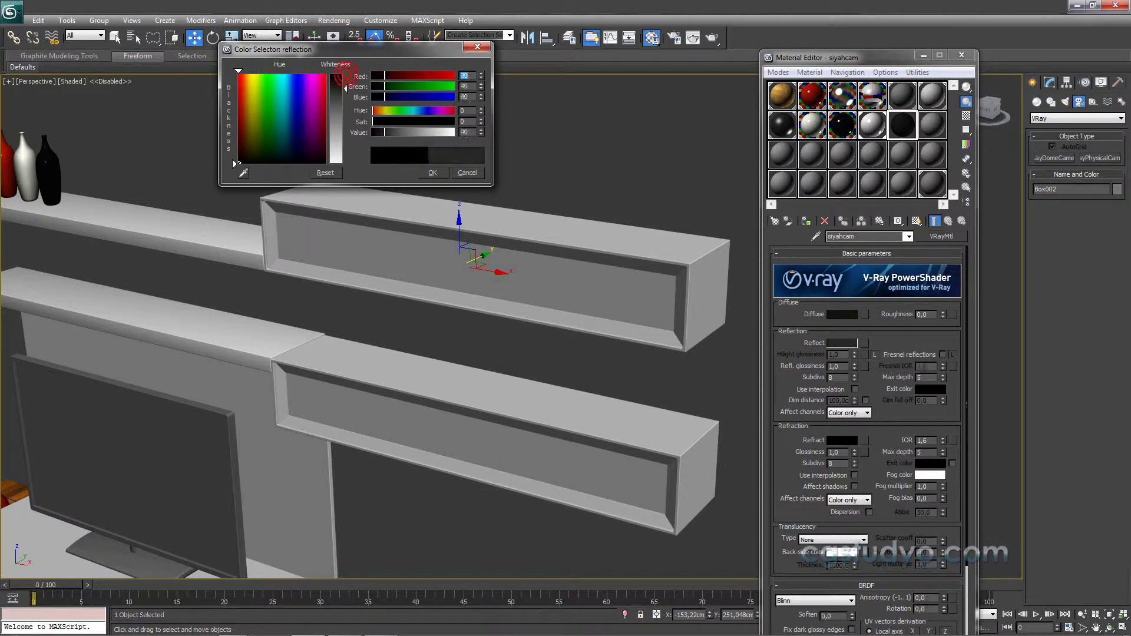
pyautogui.click(433, 173)
pyautogui.doubleClick(842, 364)
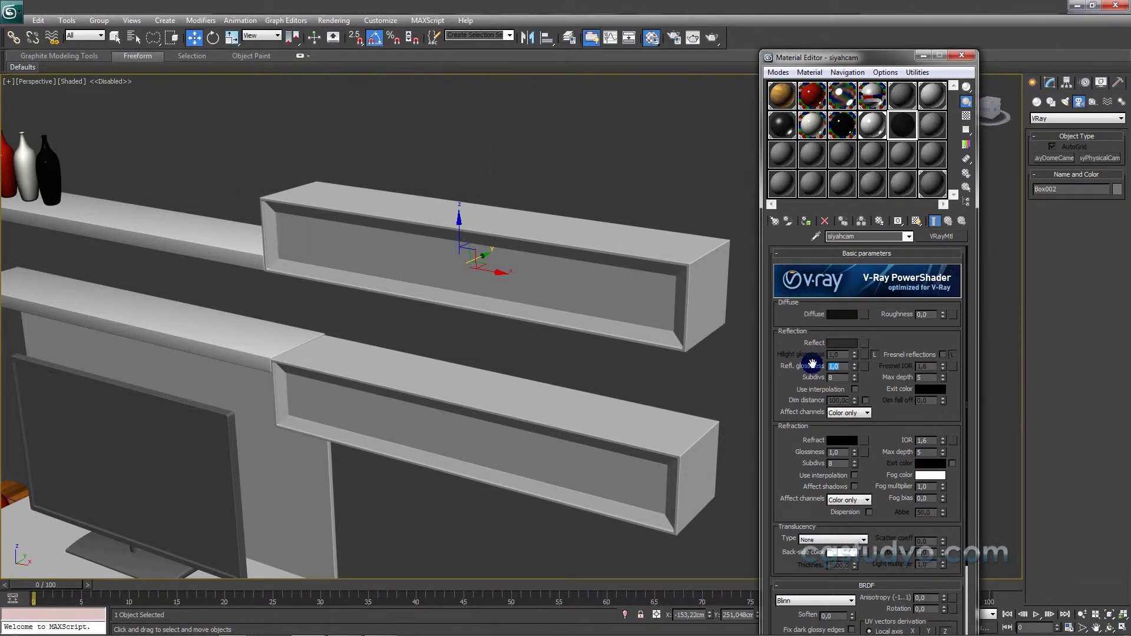
pyautogui.write('0,85')
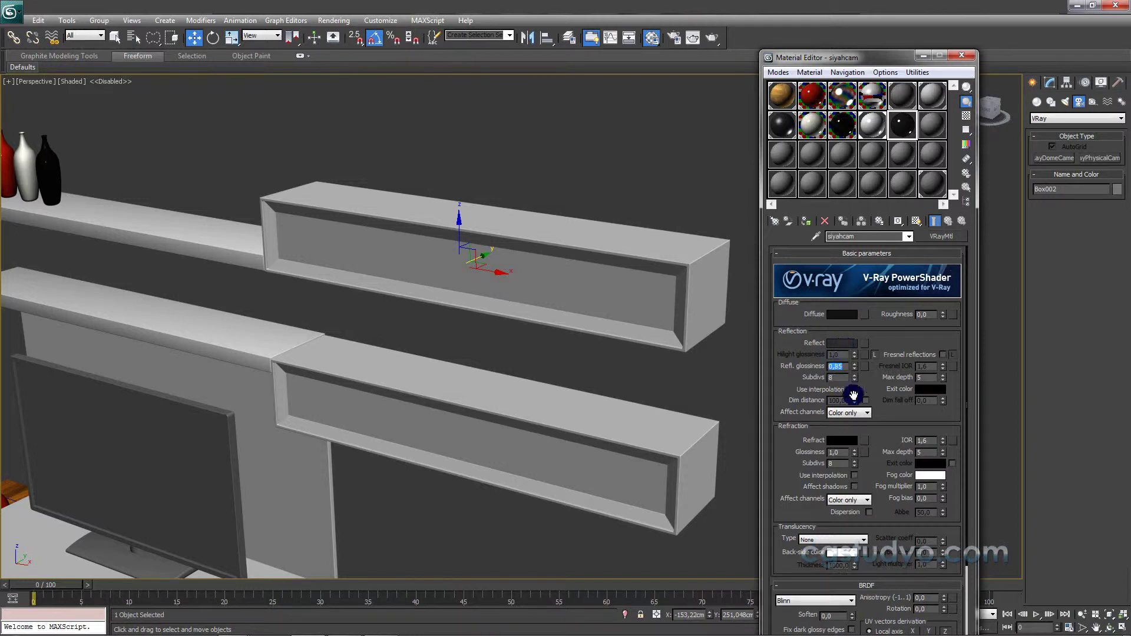
pyautogui.click(842, 442)
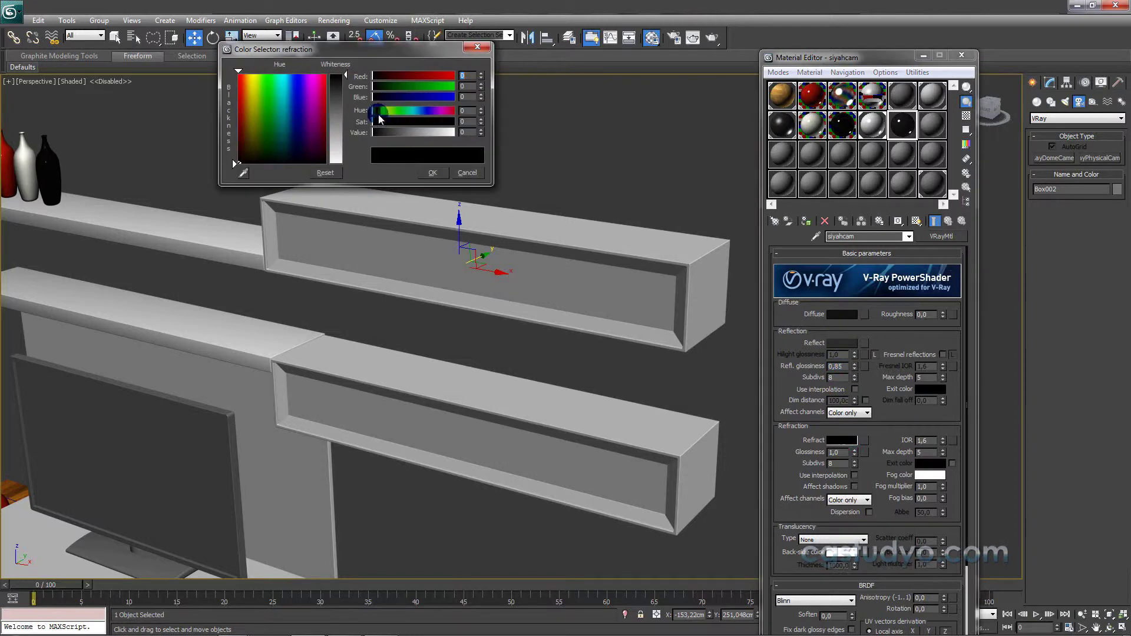
# Set siyahcam's refraction to grey 104, enable Fresnel reflections and show a checker sample background
pyautogui.moveTo(352, 80); pyautogui.dragTo(353, 99)
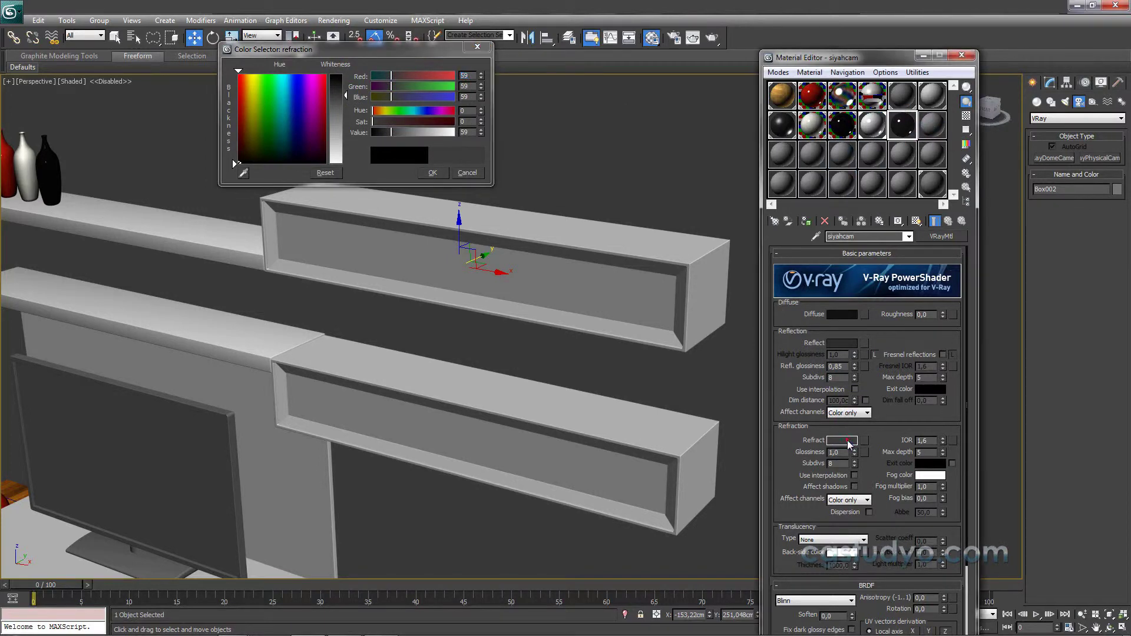
pyautogui.moveTo(346, 96); pyautogui.dragTo(345, 88)
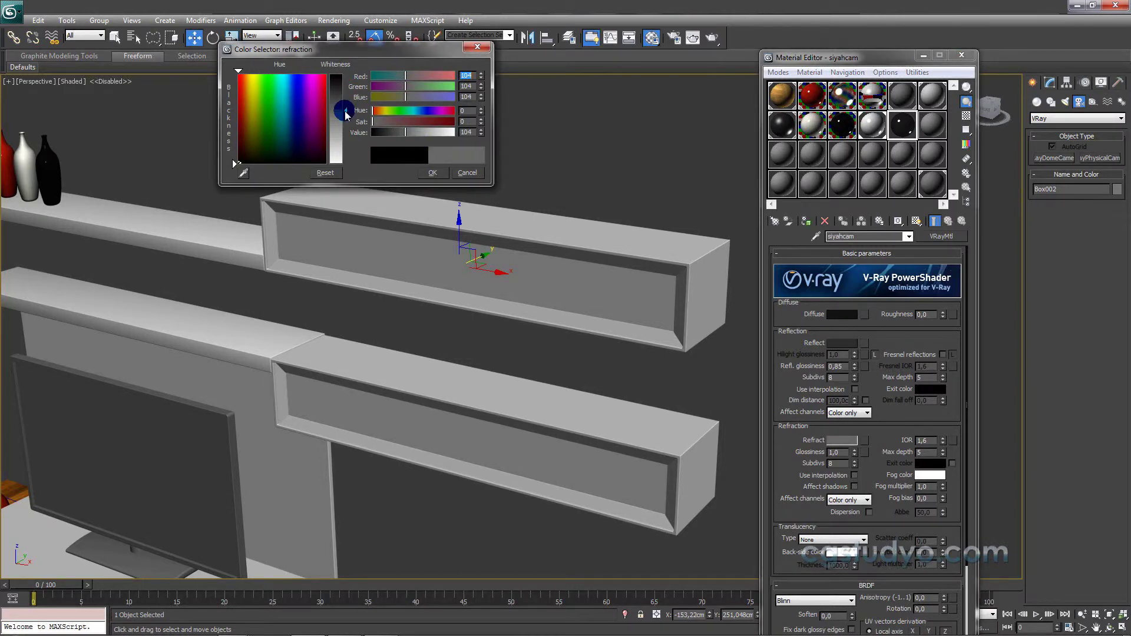
pyautogui.click(432, 172)
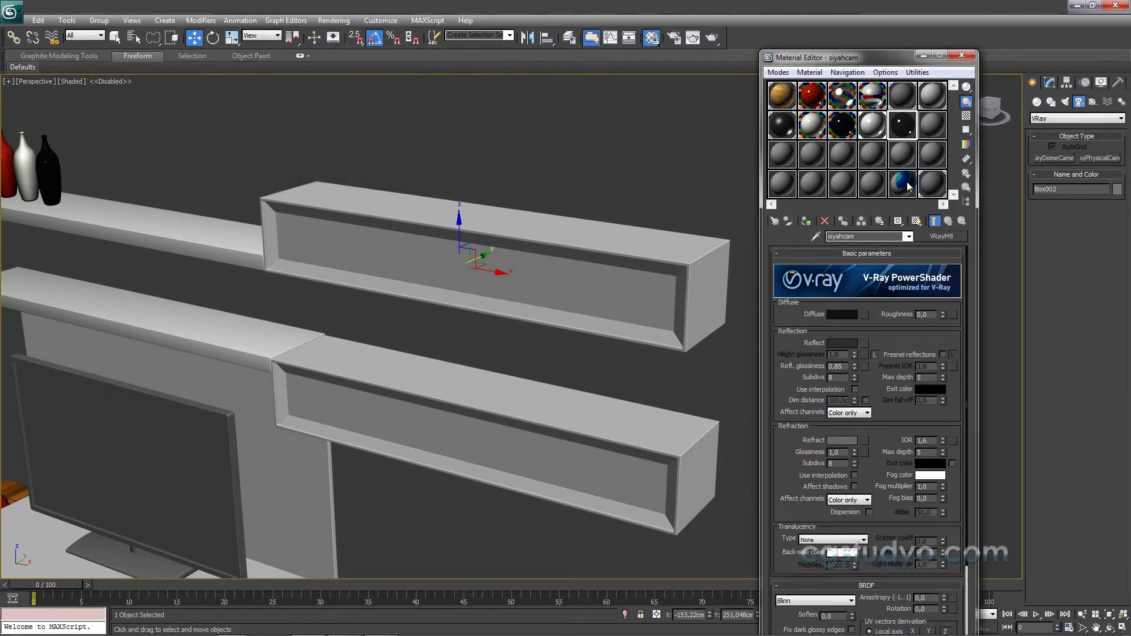
pyautogui.click(943, 354)
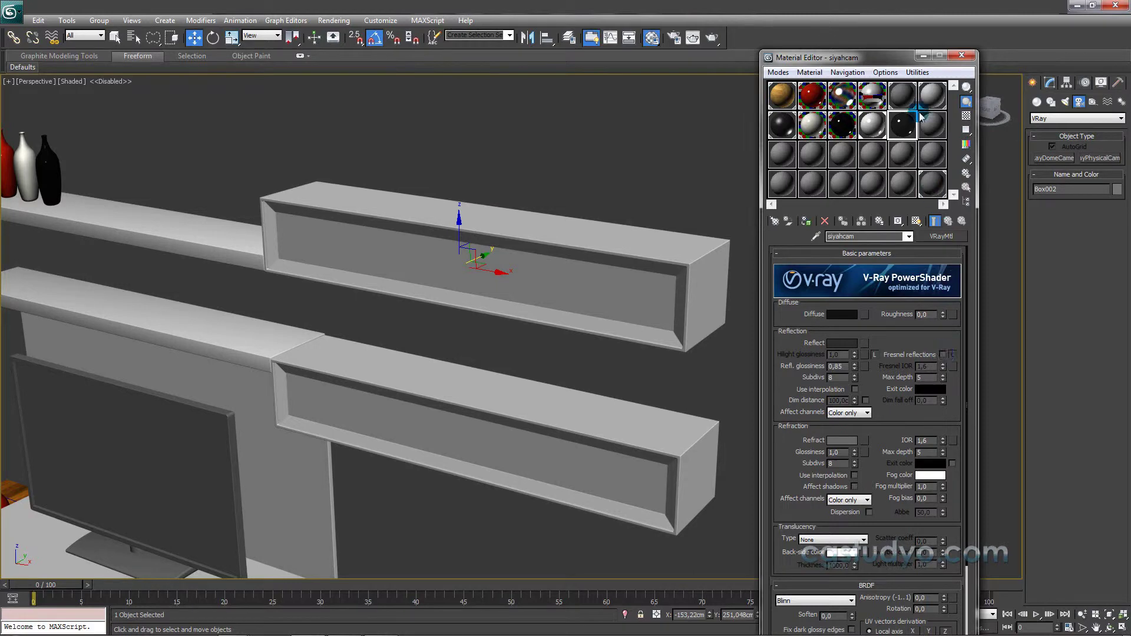
pyautogui.click(966, 115)
# Lighten siyahcam's refraction grey toward 180 in a magnified preview, making the glass more see-through
pyautogui.doubleClick(925, 130)
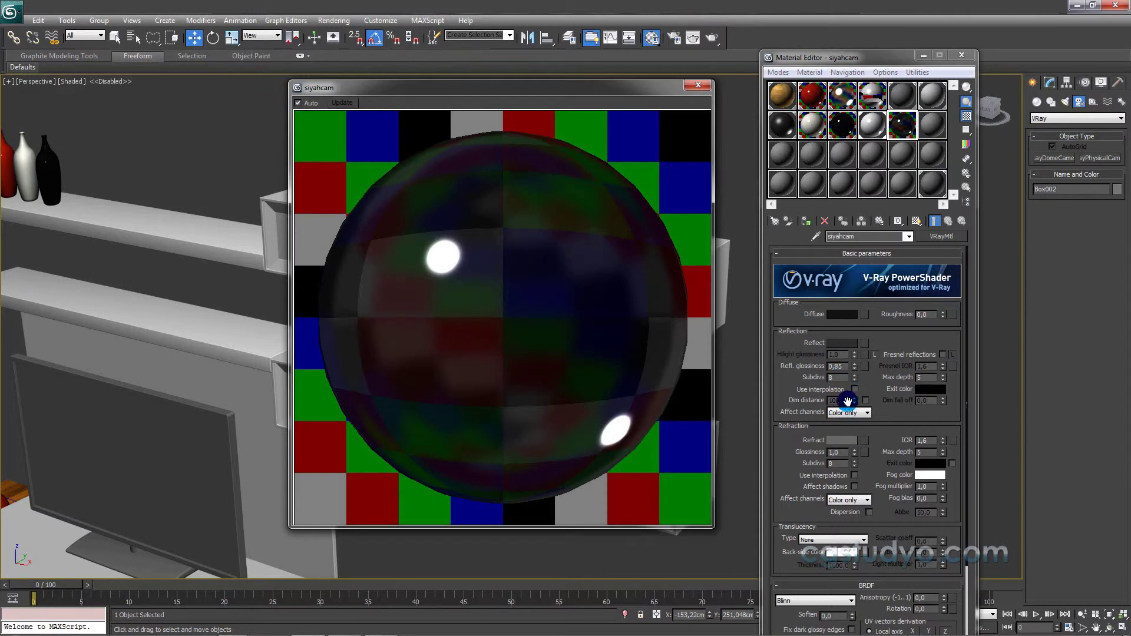
pyautogui.click(842, 440)
pyautogui.moveTo(360, 124); pyautogui.dragTo(351, 112)
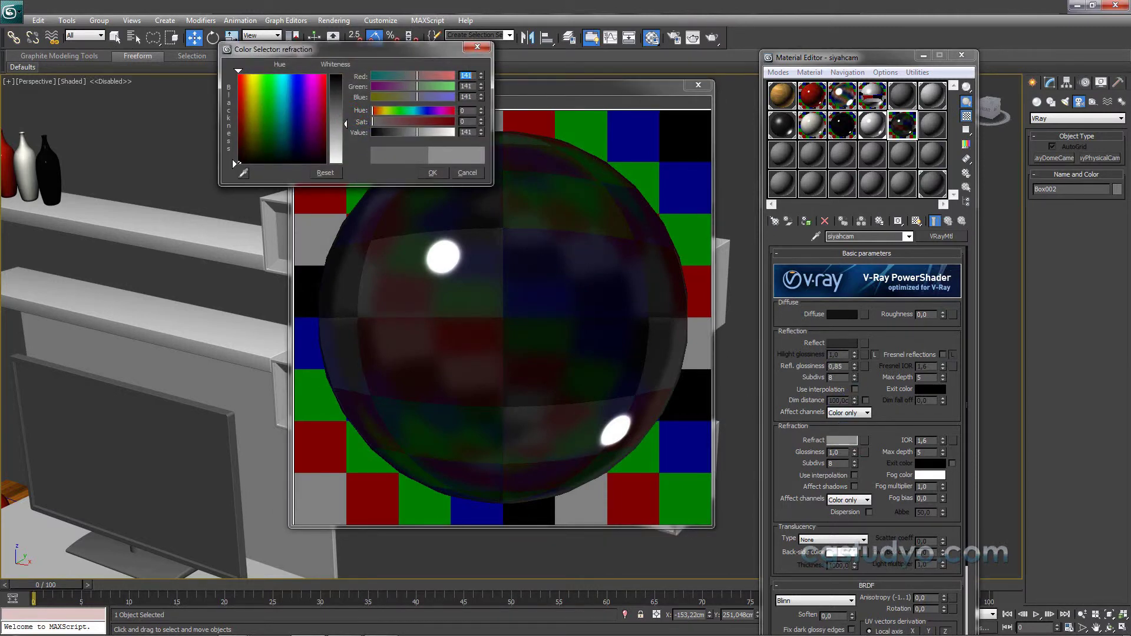
pyautogui.click(347, 124)
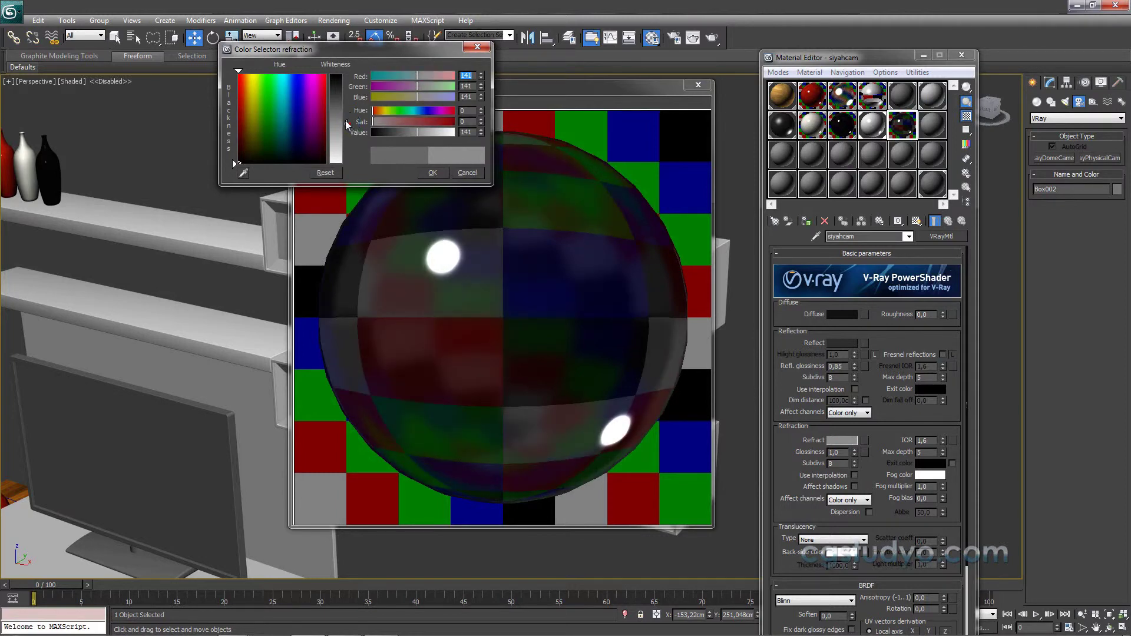
pyautogui.moveTo(351, 128); pyautogui.dragTo(347, 121)
pyautogui.click(346, 126)
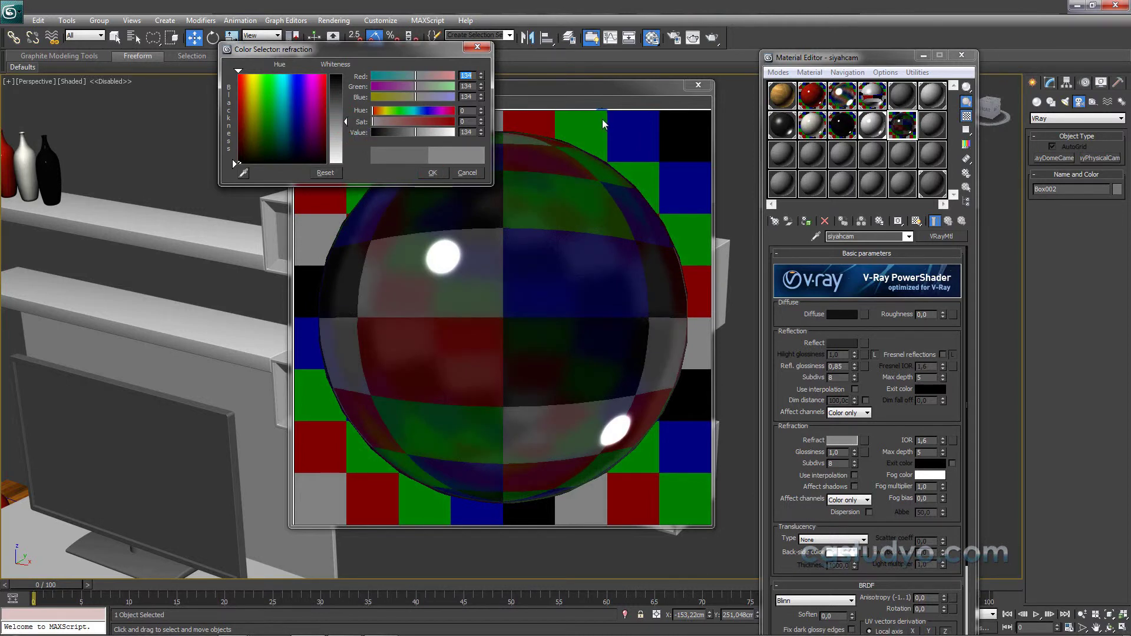
pyautogui.press('Return')
pyautogui.click(697, 84)
pyautogui.moveTo(598, 259); pyautogui.dragTo(576, 220, button='middle')
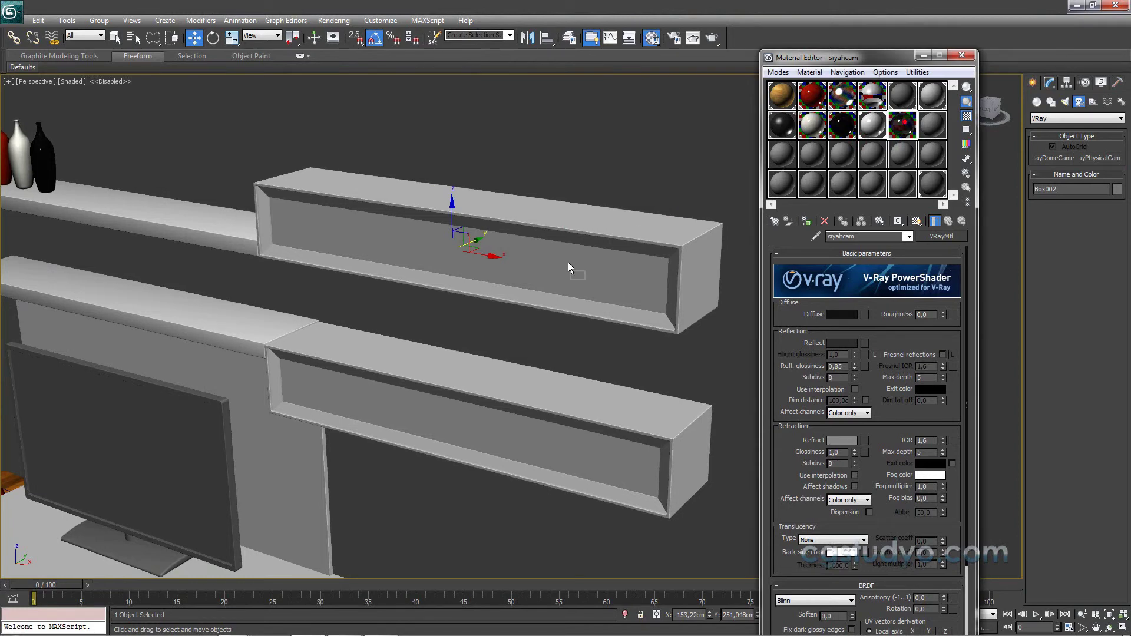
# Apply siyahcam glass to the upper and lower box panels, reframe the TV unit, close the Material Editor
pyautogui.moveTo(905, 123); pyautogui.dragTo(568, 263)
pyautogui.moveTo(884, 136)
pyautogui.mouseDown()
pyautogui.moveTo(607, 347)
pyautogui.moveTo(541, 441)
pyautogui.mouseUp()
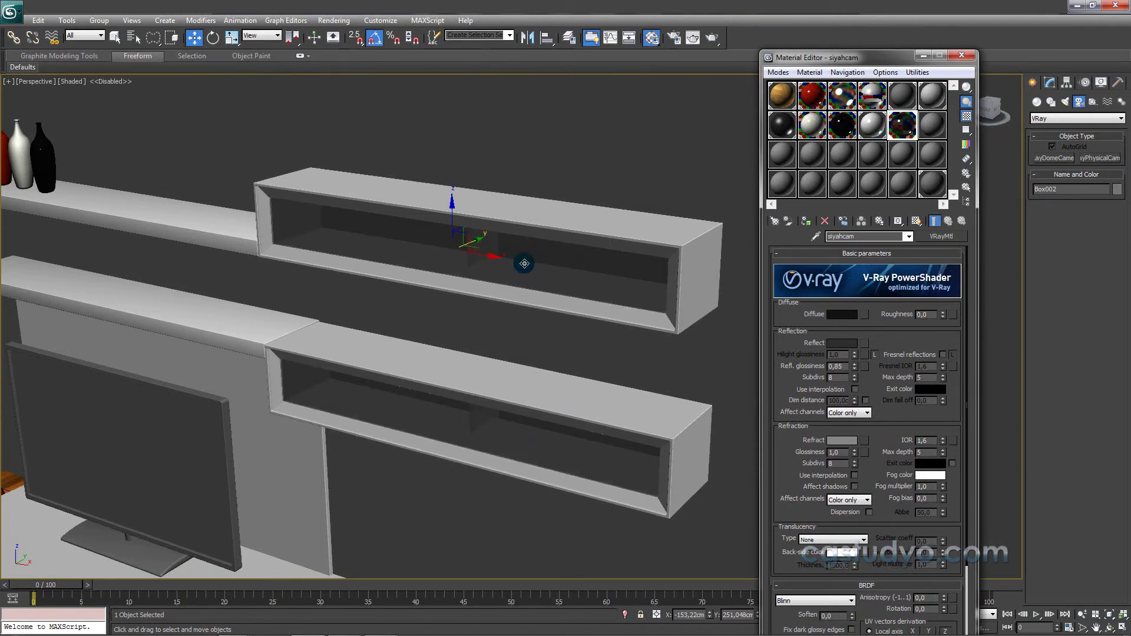
pyautogui.scroll(-5, 525, 260)
pyautogui.moveTo(392, 425)
pyautogui.mouseDown(button='middle')
pyautogui.moveTo(435, 235)
pyautogui.moveTo(300, 300)
pyautogui.moveTo(365, 275)
pyautogui.mouseUp(button='middle')
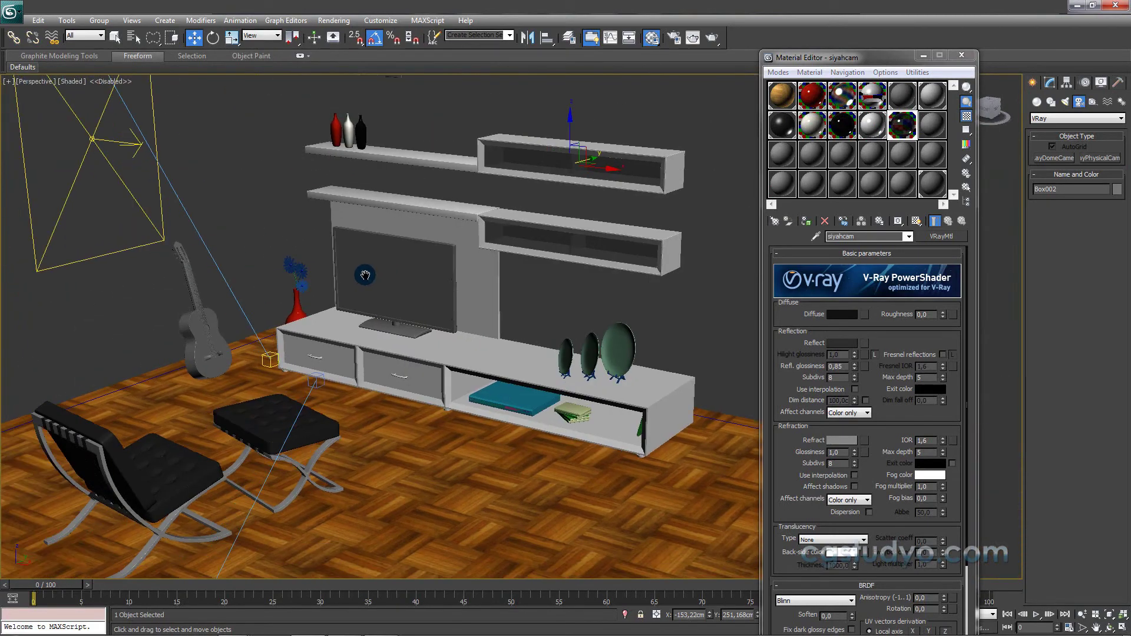
pyautogui.click(962, 54)
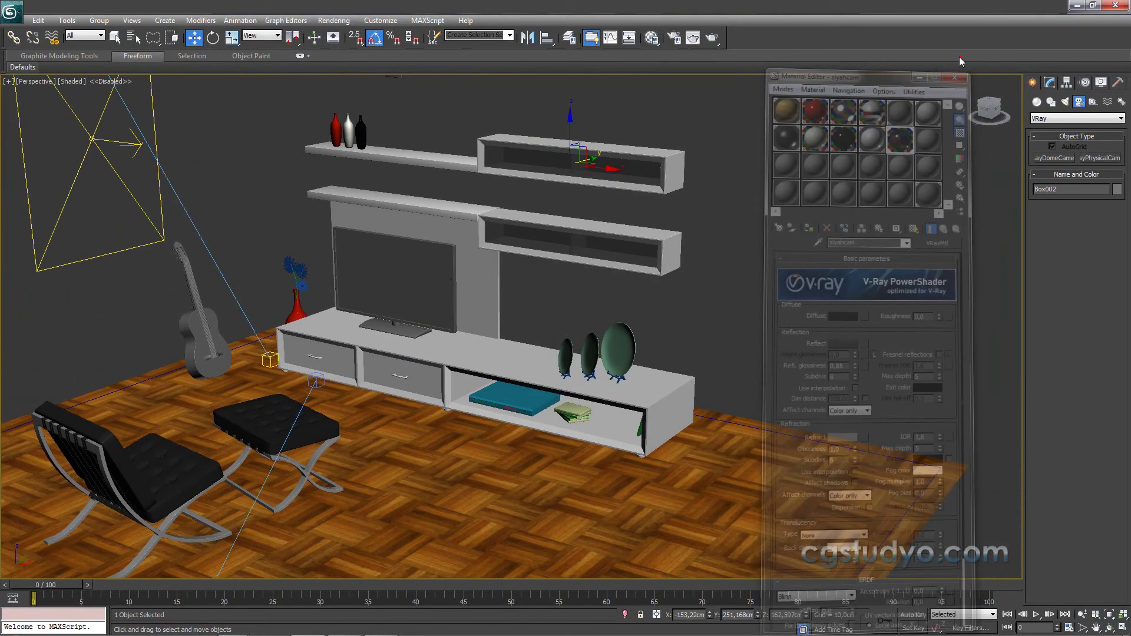